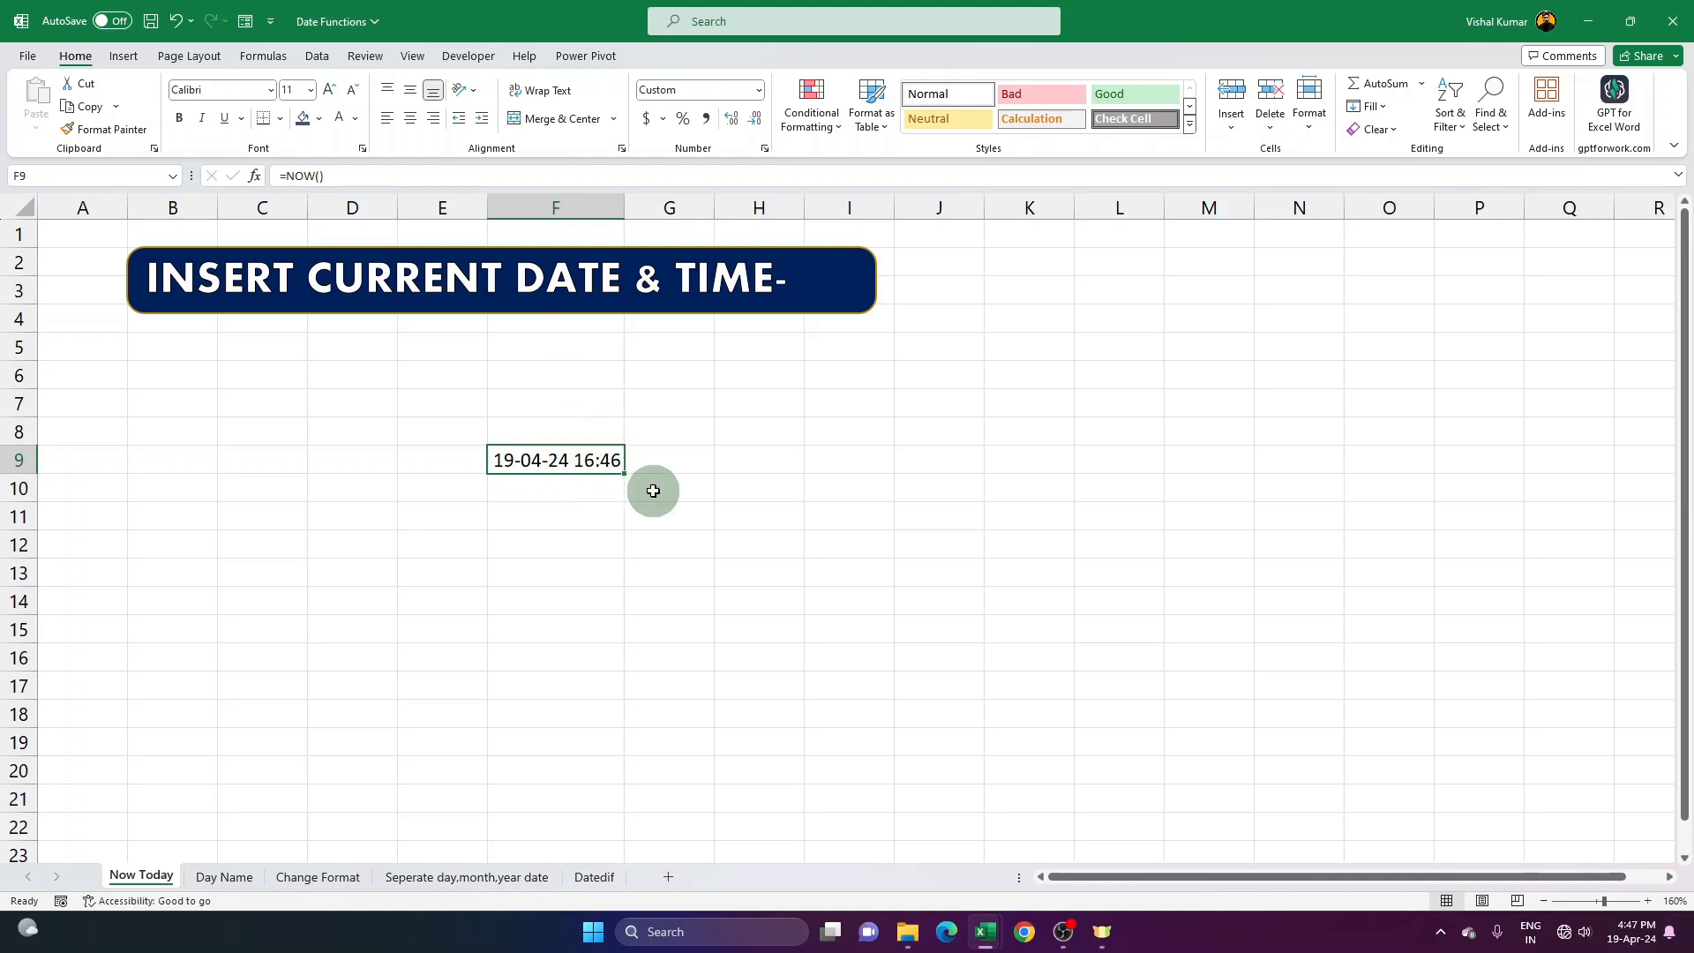
Recalculate the sheet to refresh the NOW() result in F9, and enter =TODAY() in F10.
{"action": "key", "text": "F9"}
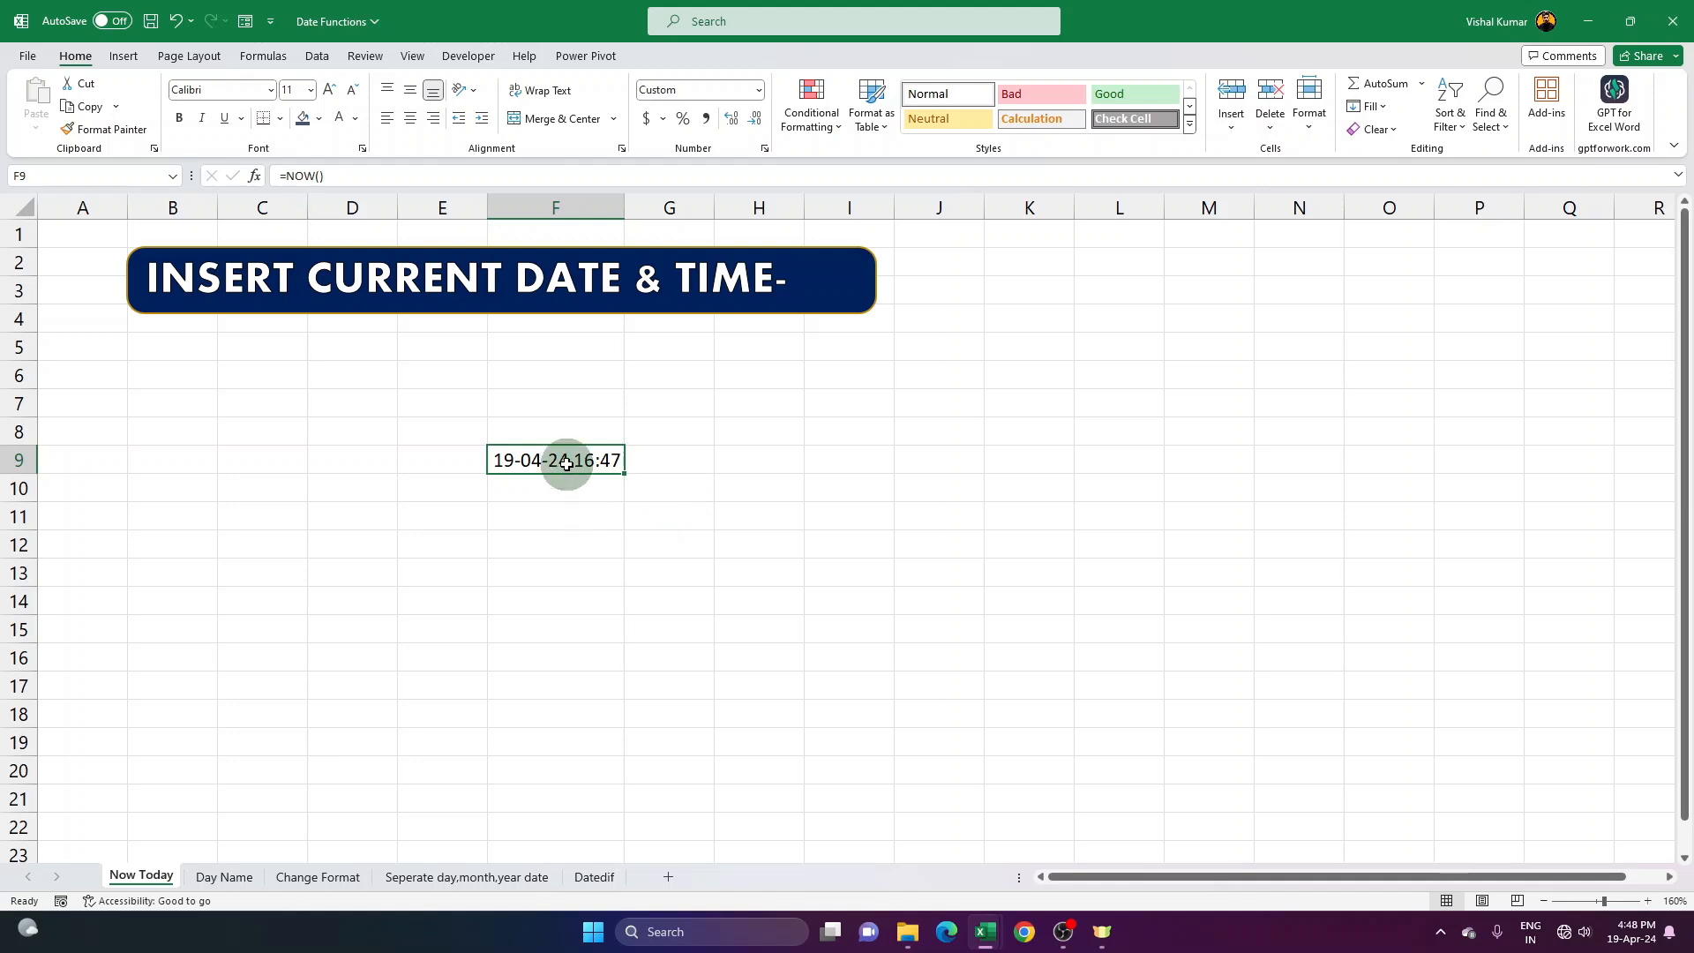
{"action": "left_click", "coordinate": [573, 492]}
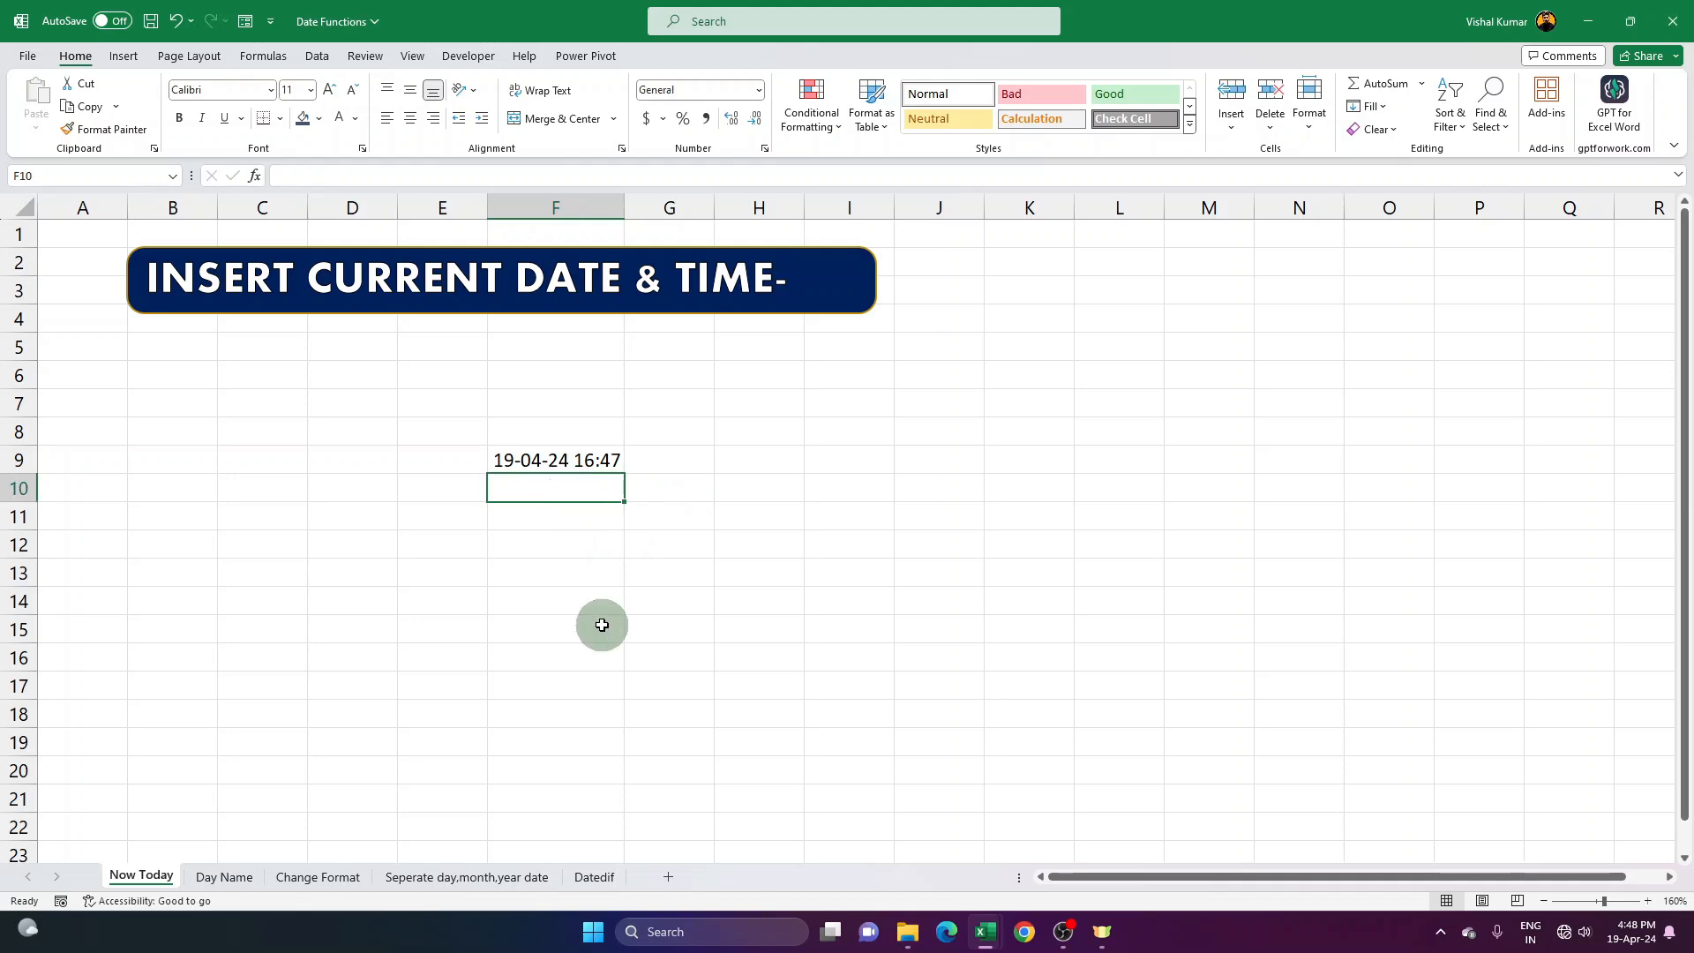
{"action": "type", "text": "=tod"}
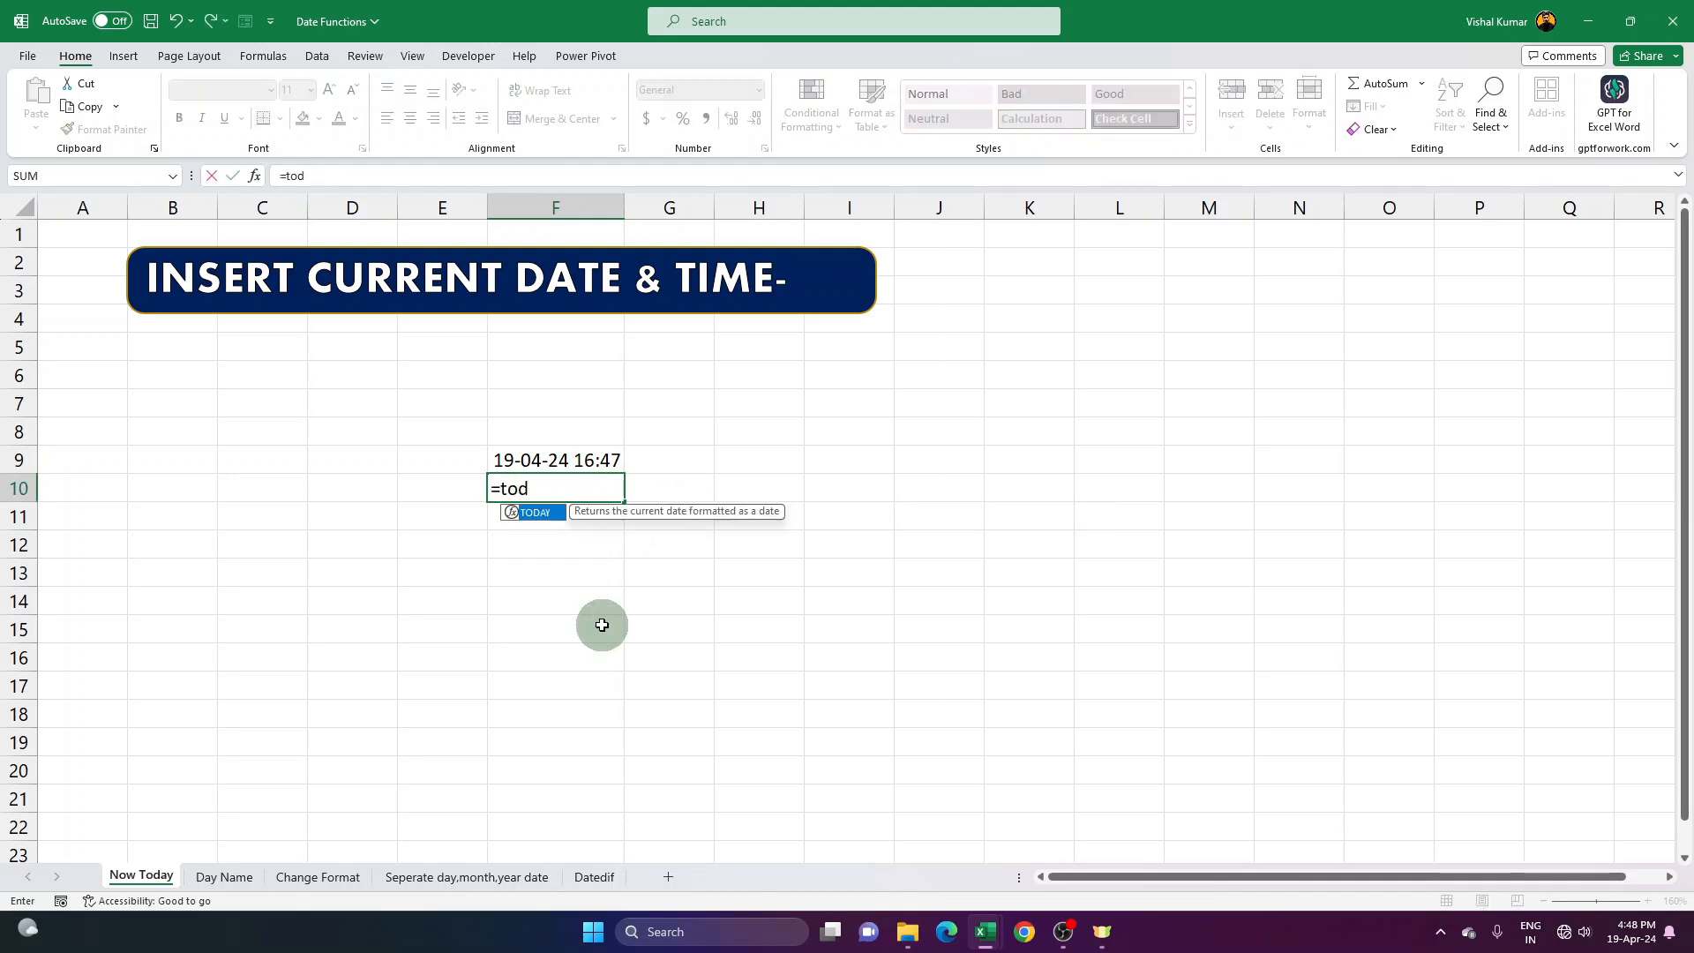
{"action": "key", "text": "Tab"}
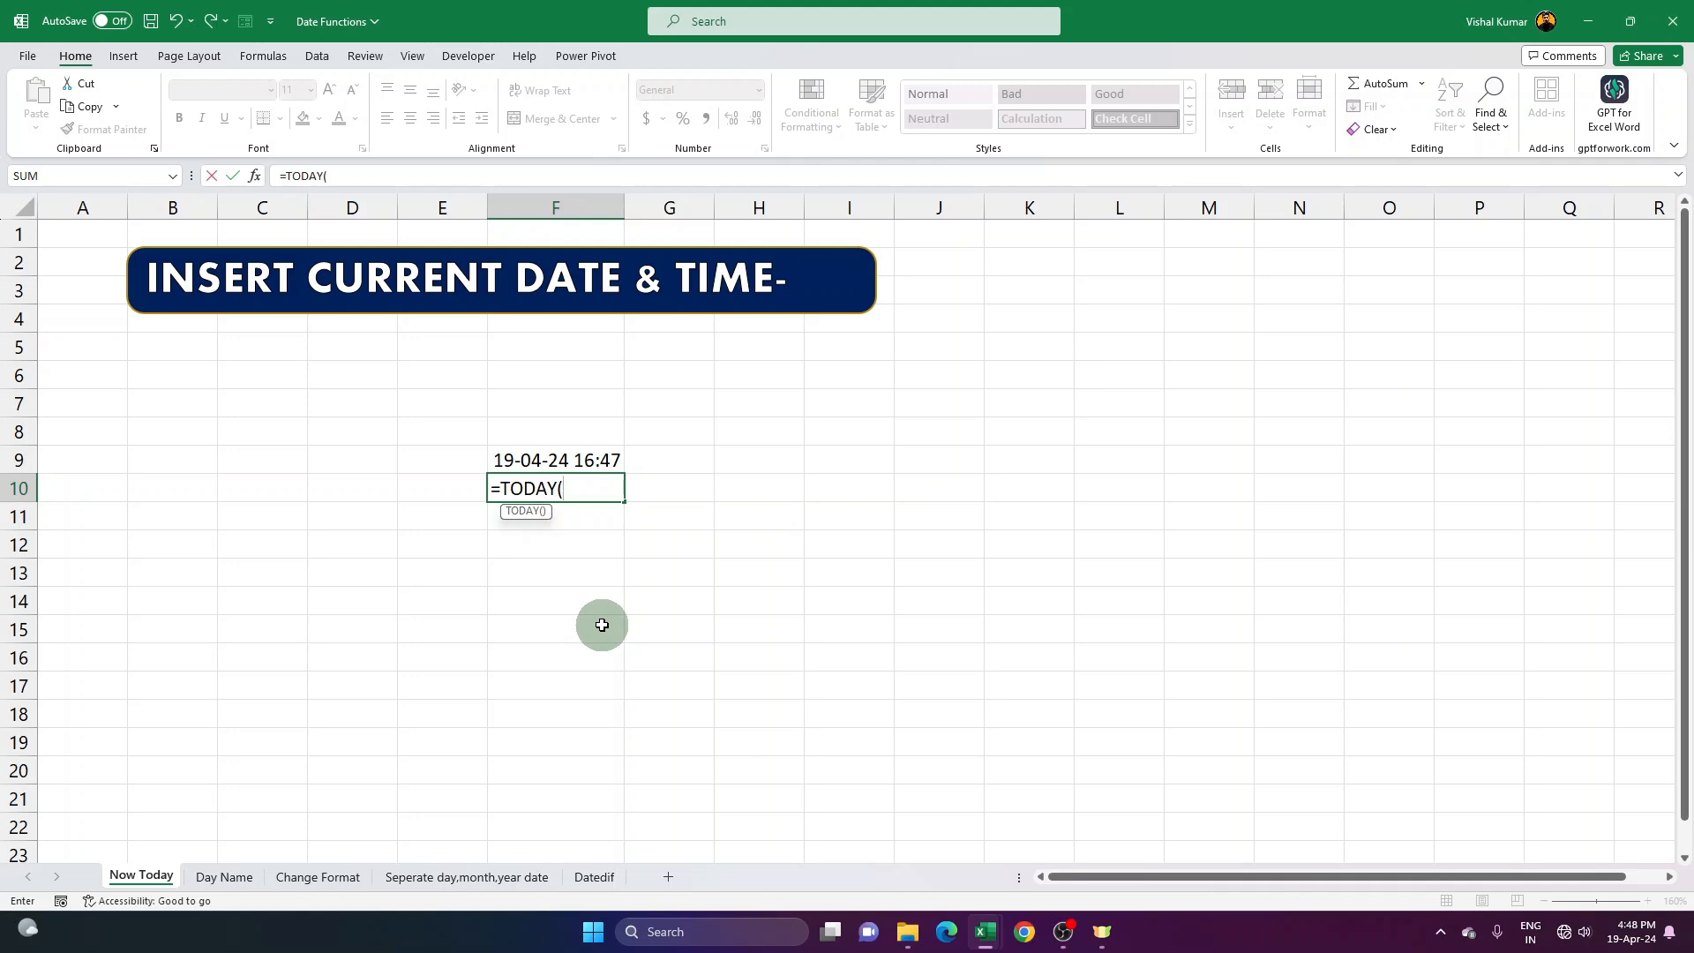
{"action": "type", "text": ")"}
{"action": "key", "text": "Return"}
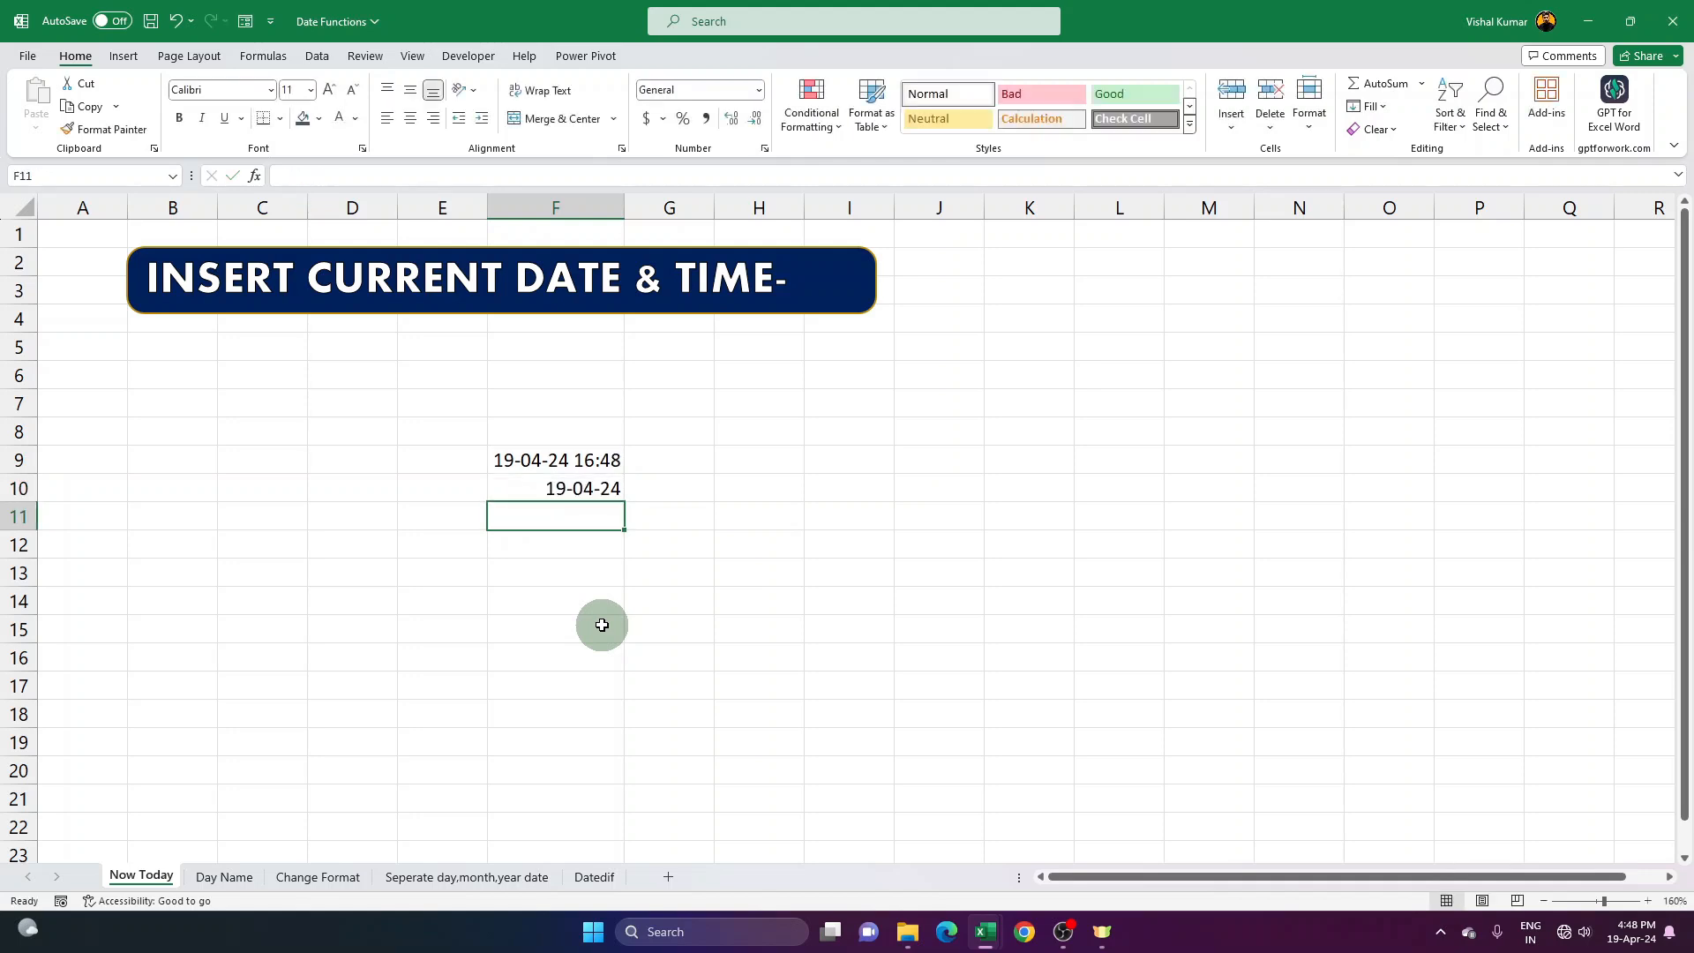
Examine the formulas in F9 and F10 to compare the results of NOW() and TODAY().
{"action": "left_click", "coordinate": [574, 490]}
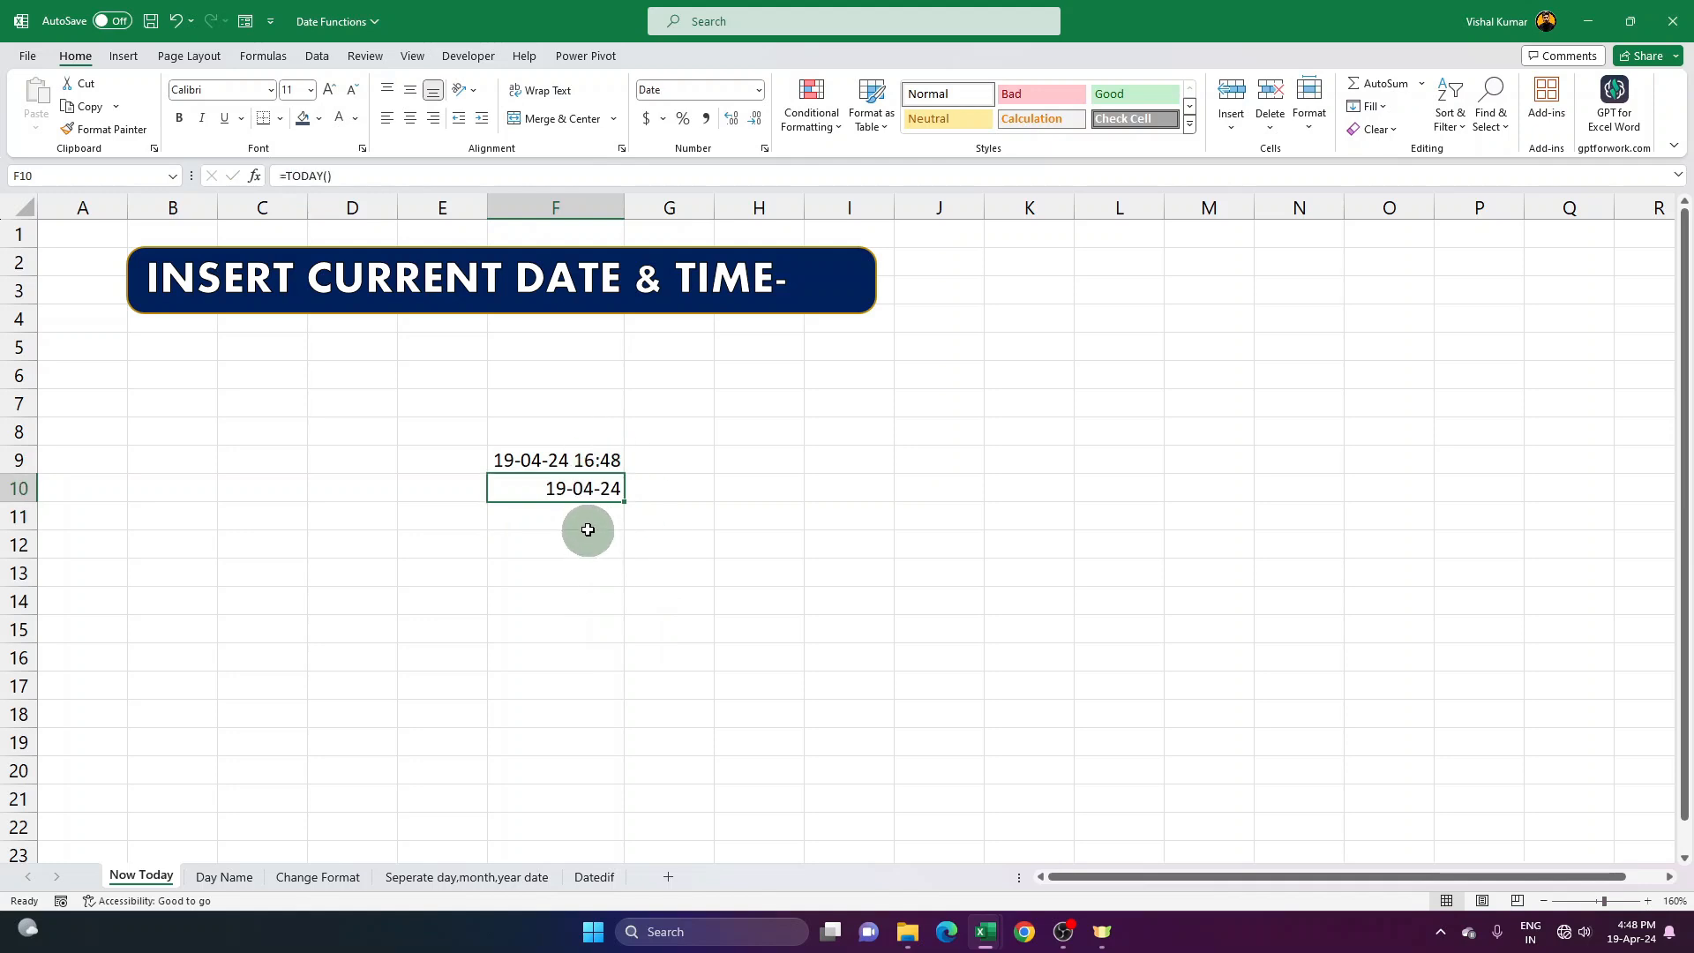
{"action": "left_click", "coordinate": [588, 528]}
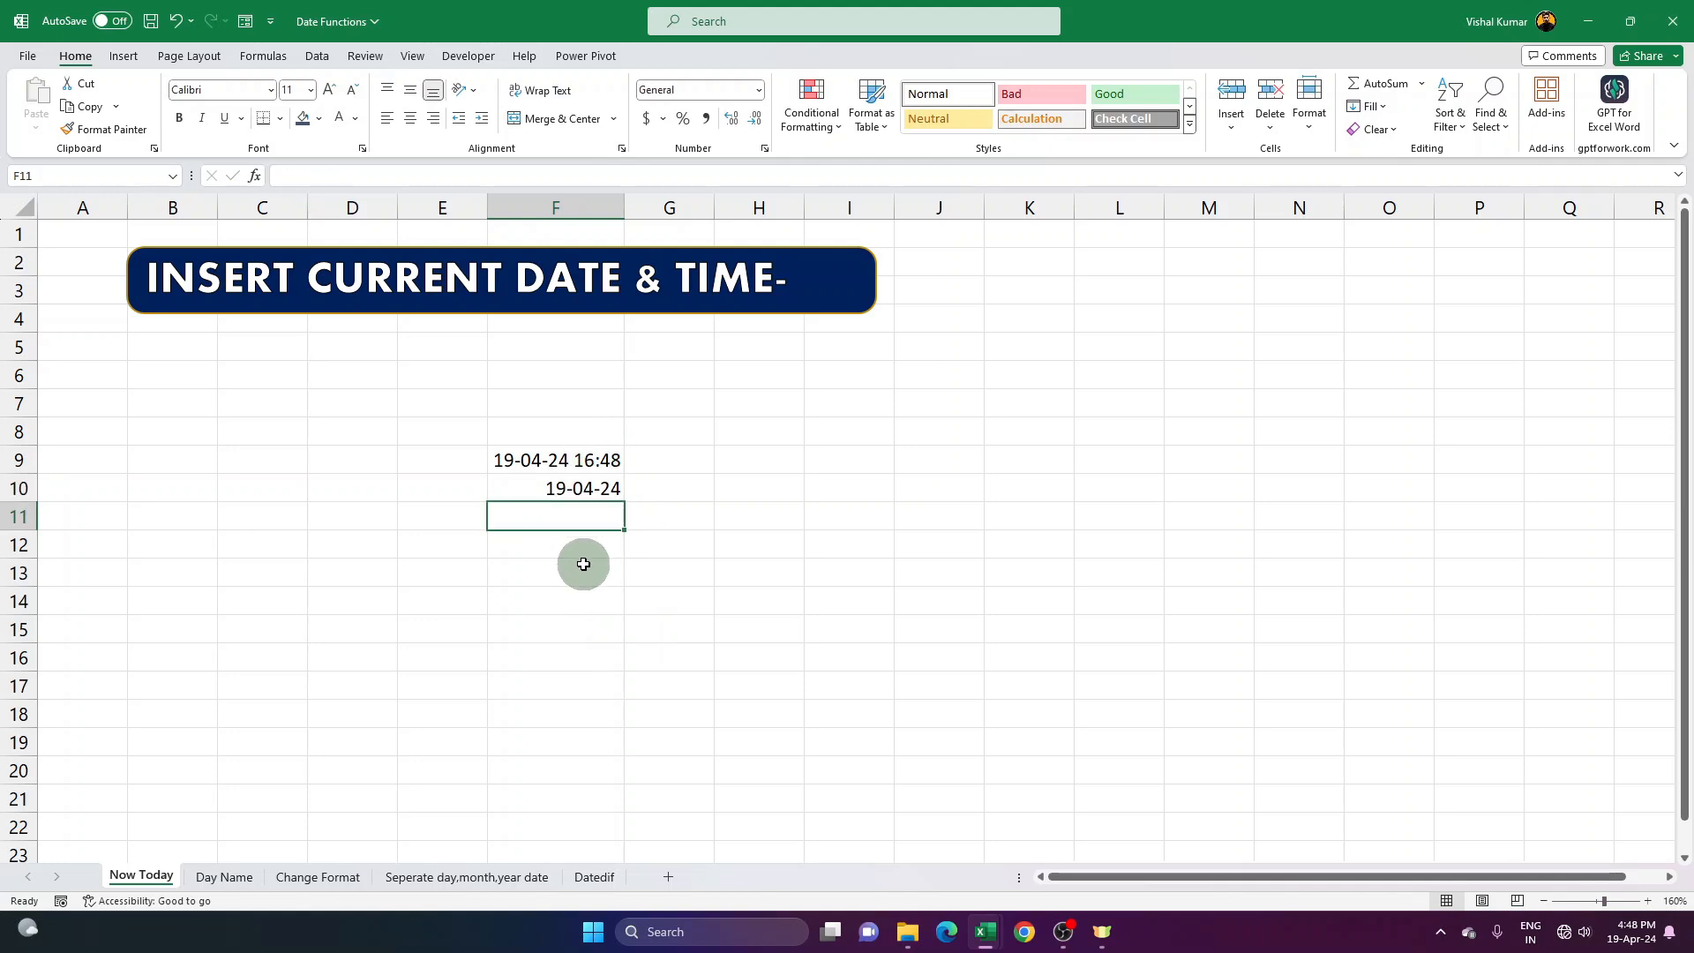
{"action": "double_click", "coordinate": [561, 460]}
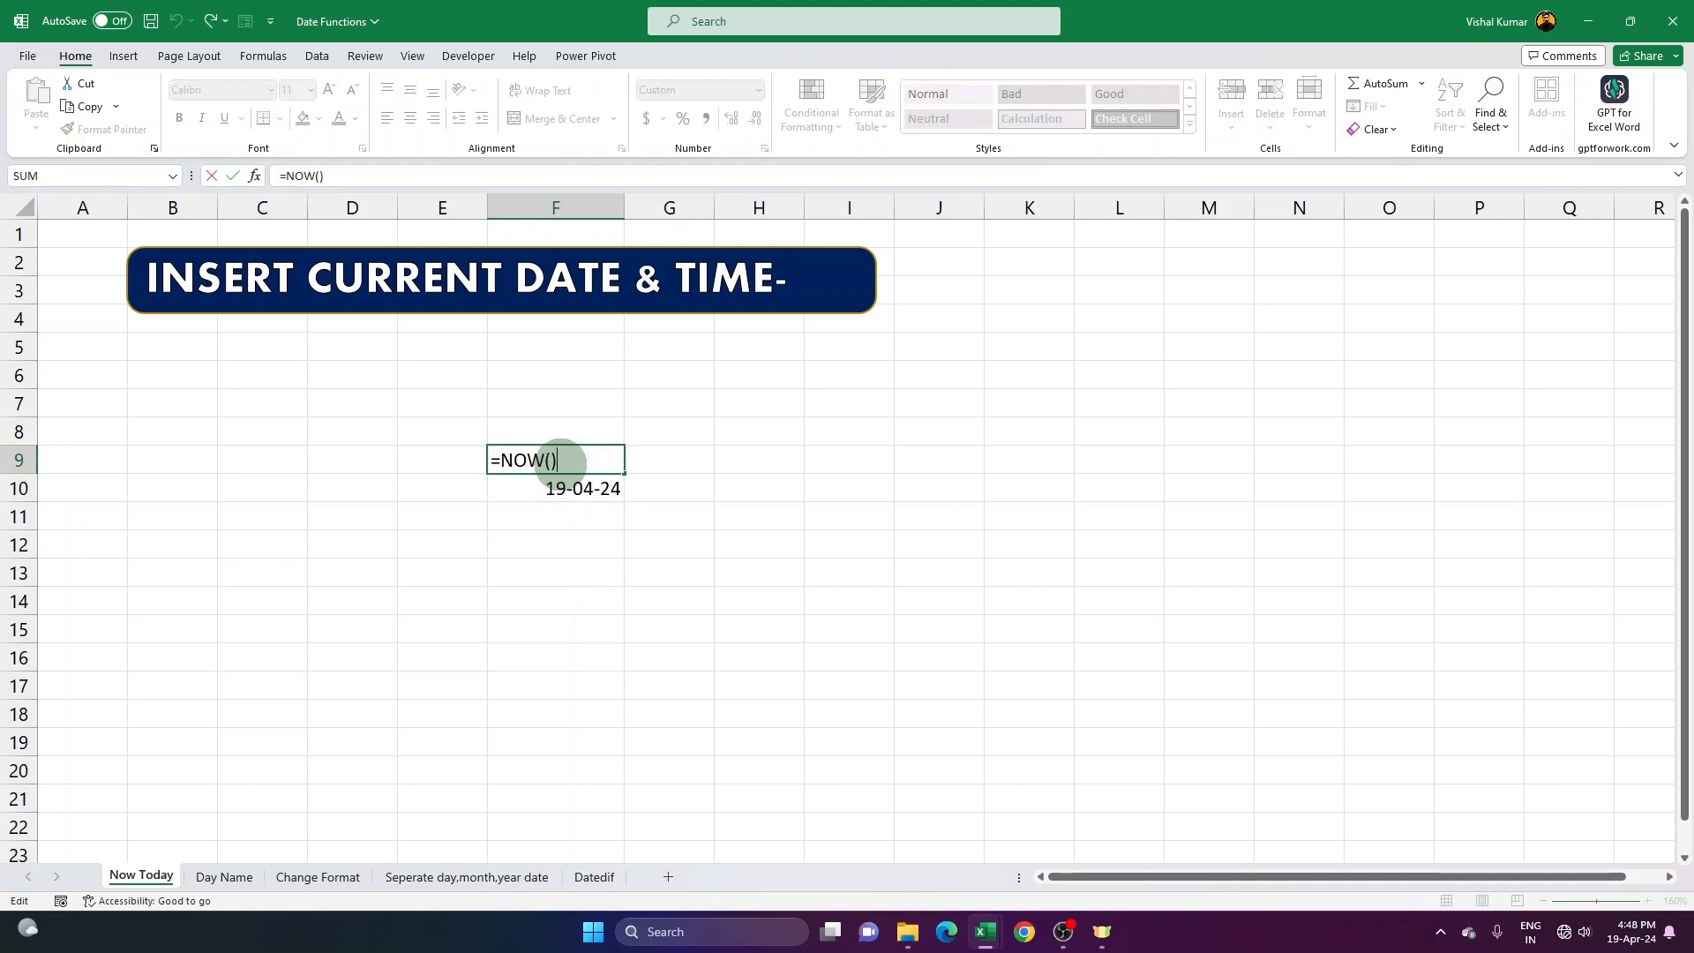
{"action": "double_click", "coordinate": [548, 486]}
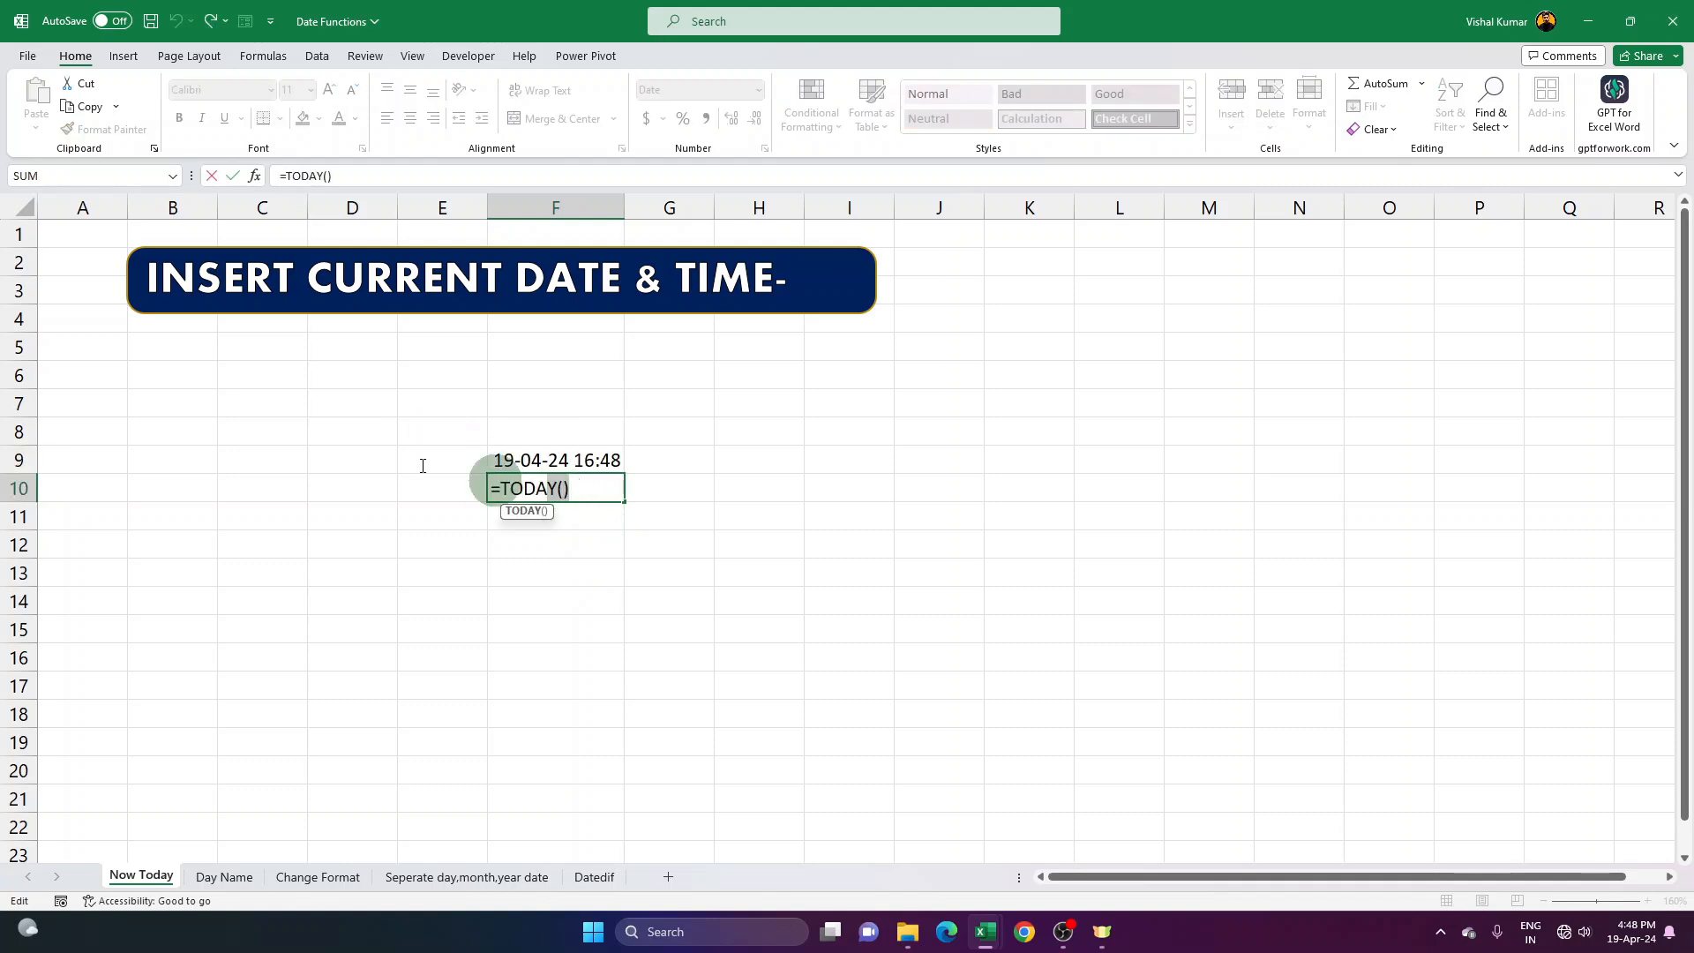
{"action": "left_click", "coordinate": [515, 516]}
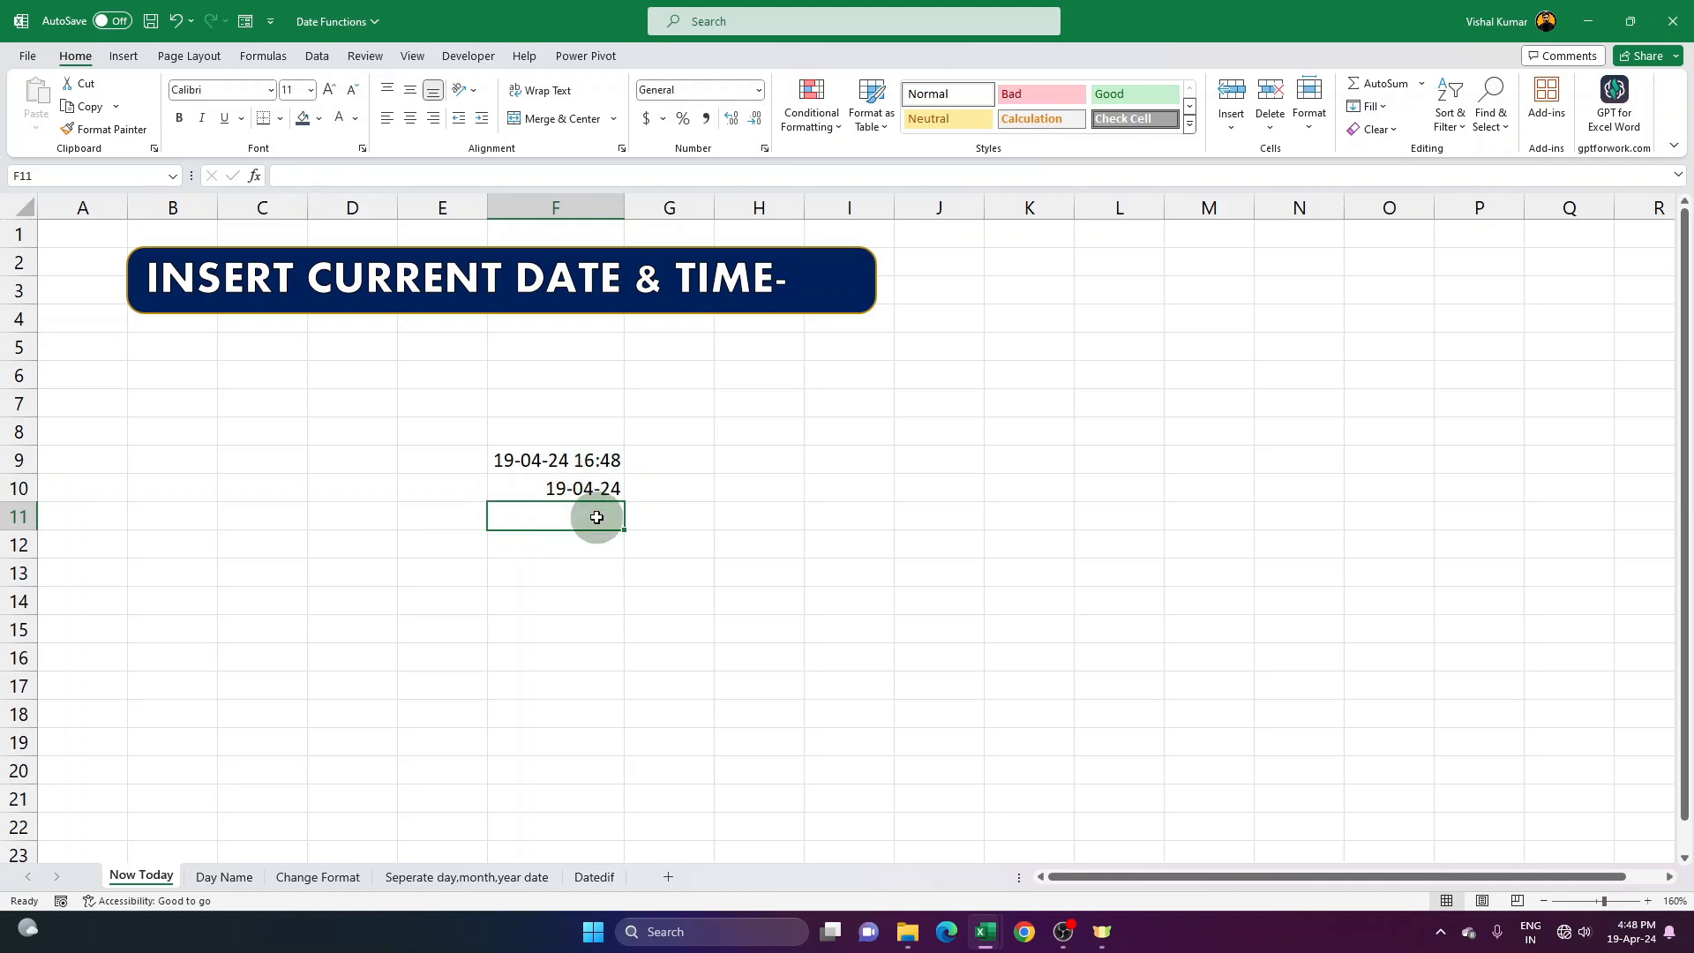
{"action": "left_click", "coordinate": [590, 460]}
{"action": "left_click", "coordinate": [587, 487]}
{"action": "left_click", "coordinate": [603, 453]}
{"action": "left_click", "coordinate": [603, 491]}
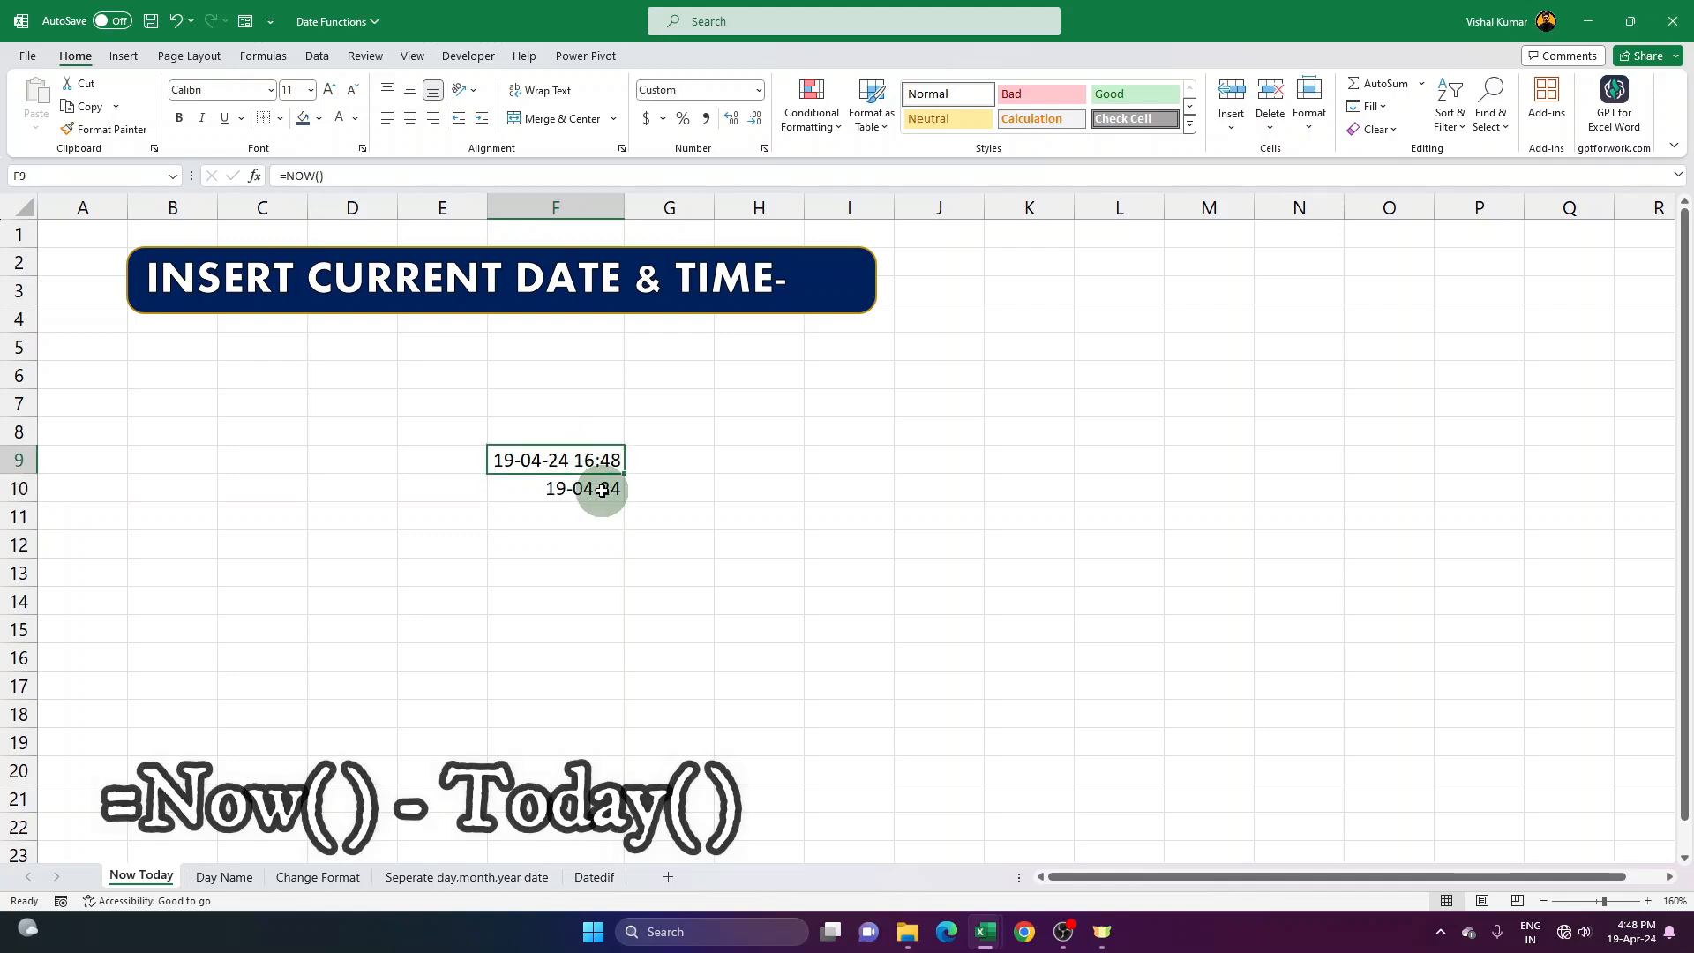
{"action": "left_click", "coordinate": [595, 474]}
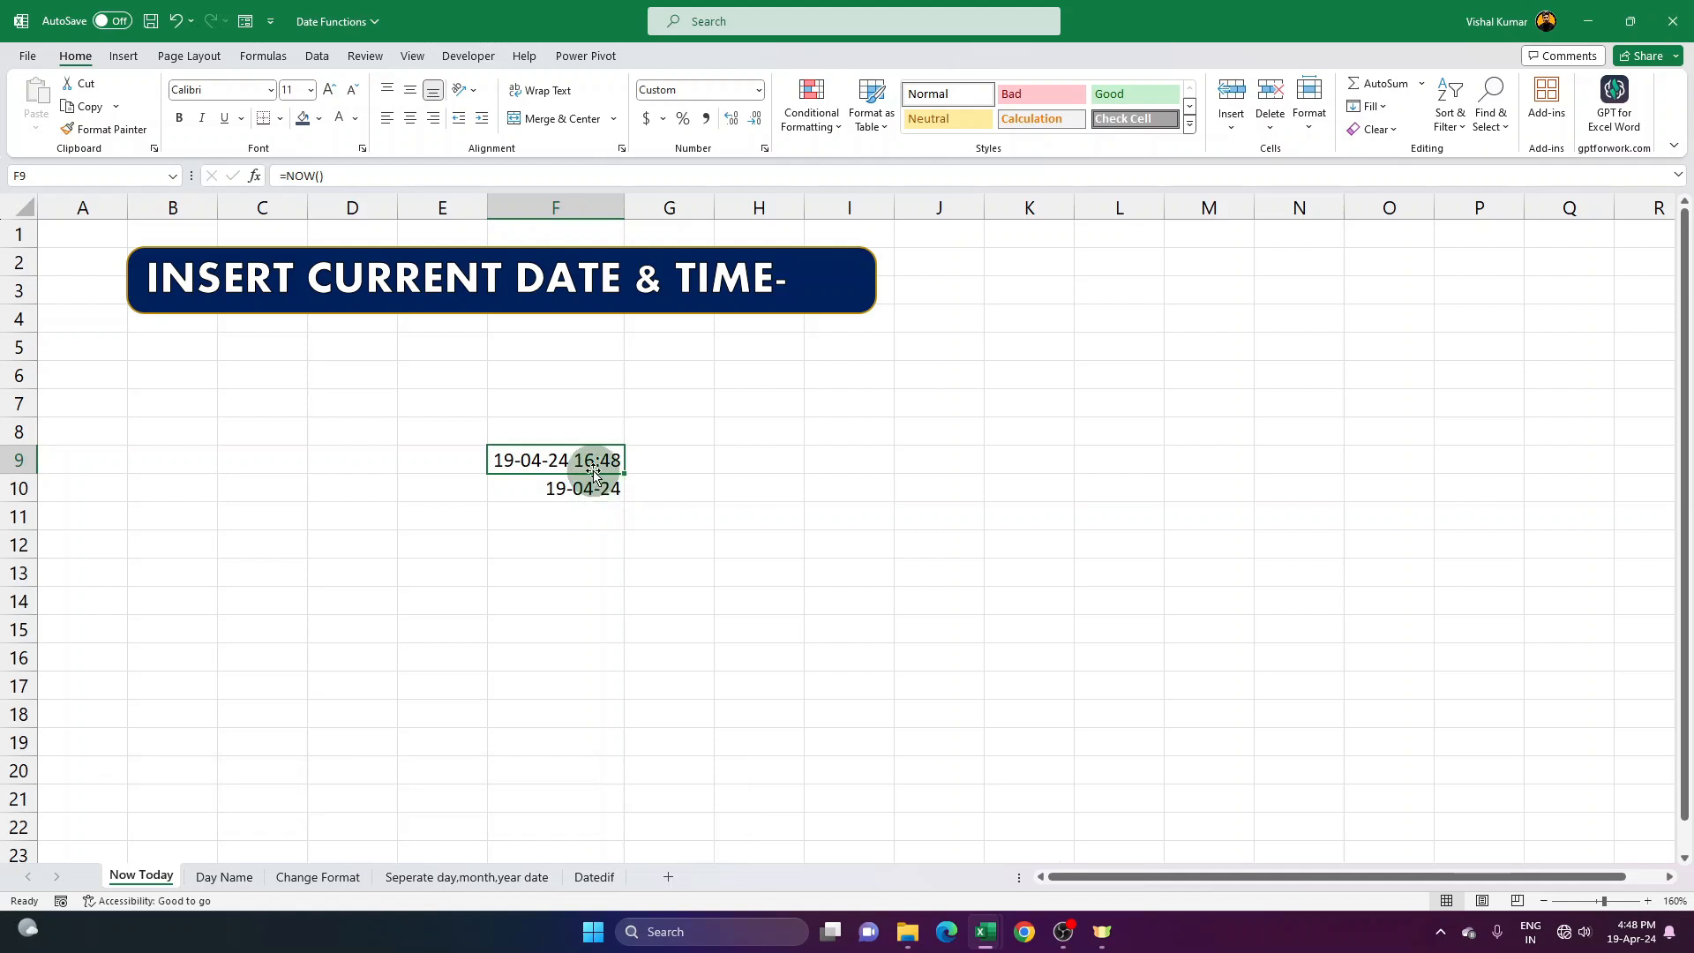
{"action": "left_click", "coordinate": [586, 484]}
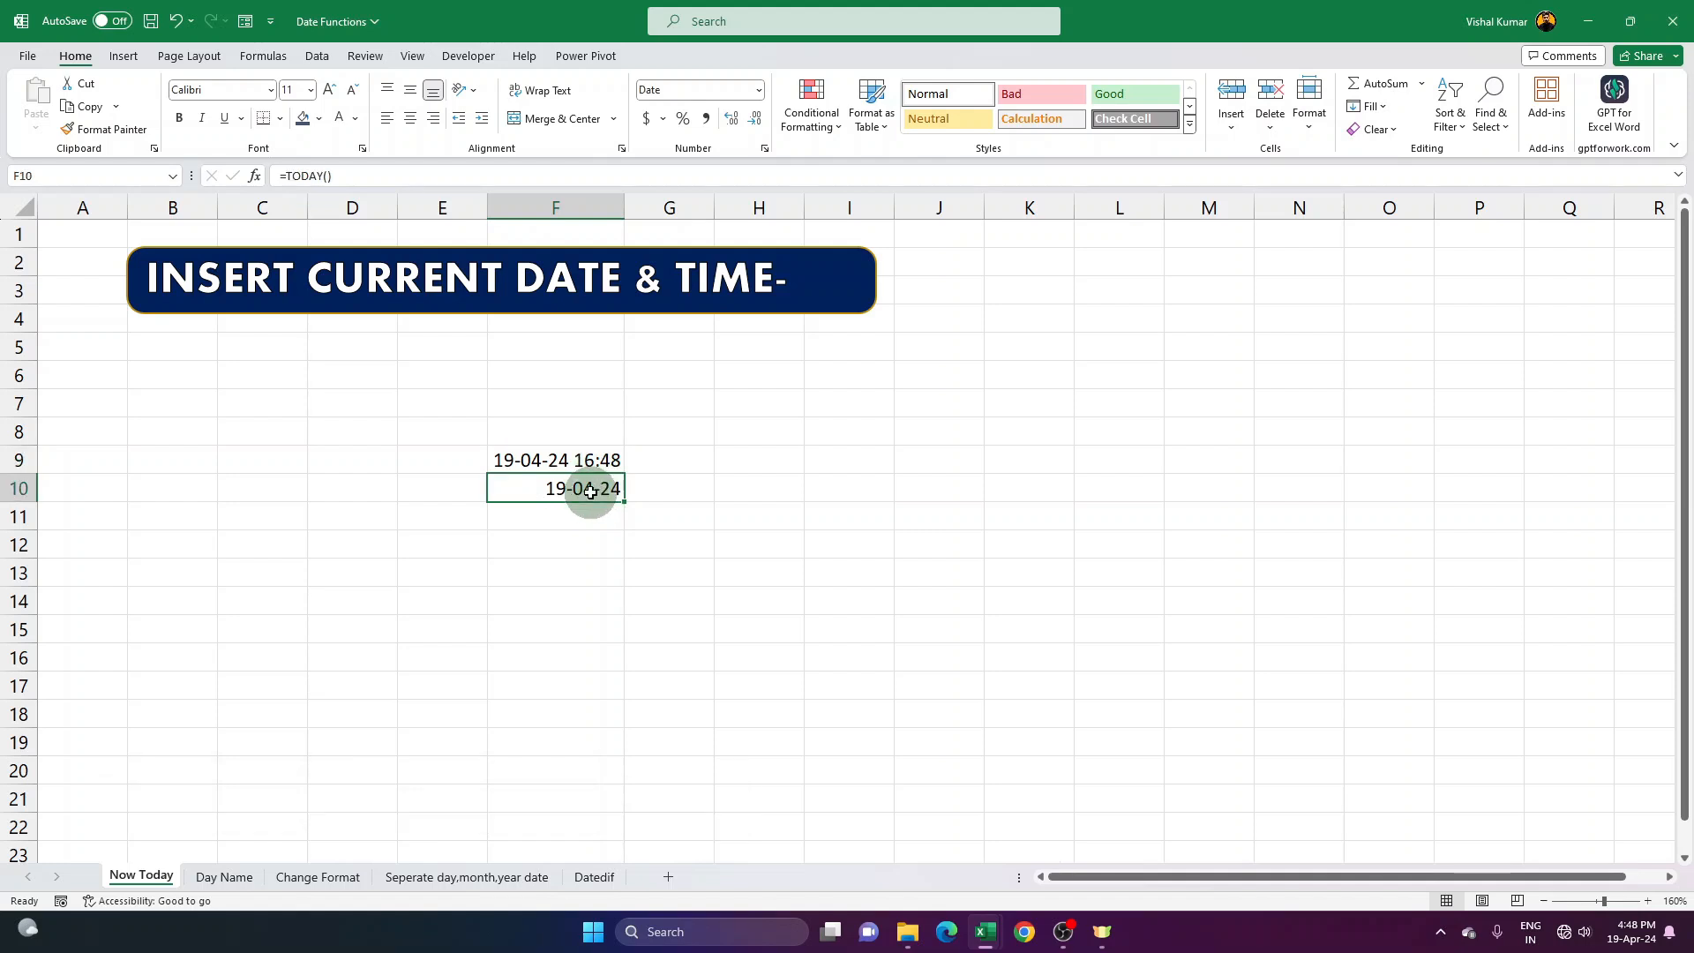
Insert the current date as a fixed value in H9 and the current time as a fixed value in H10.
{"action": "left_click", "coordinate": [739, 463]}
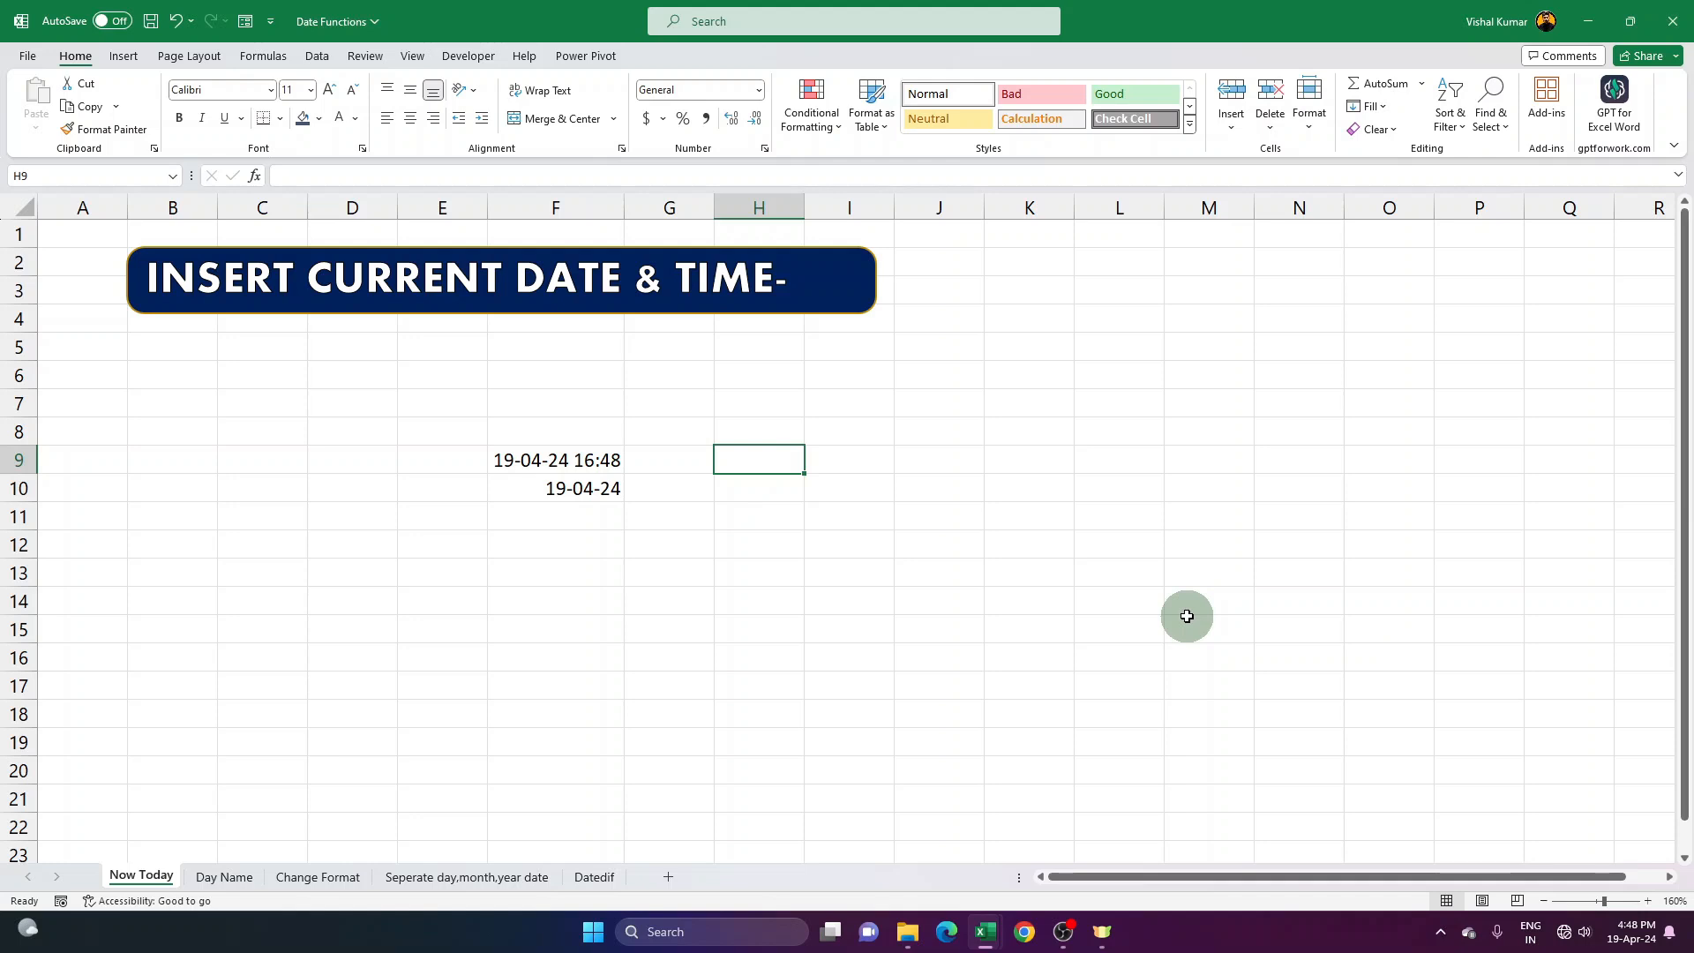
{"action": "key", "text": "ctrl+semicolon"}
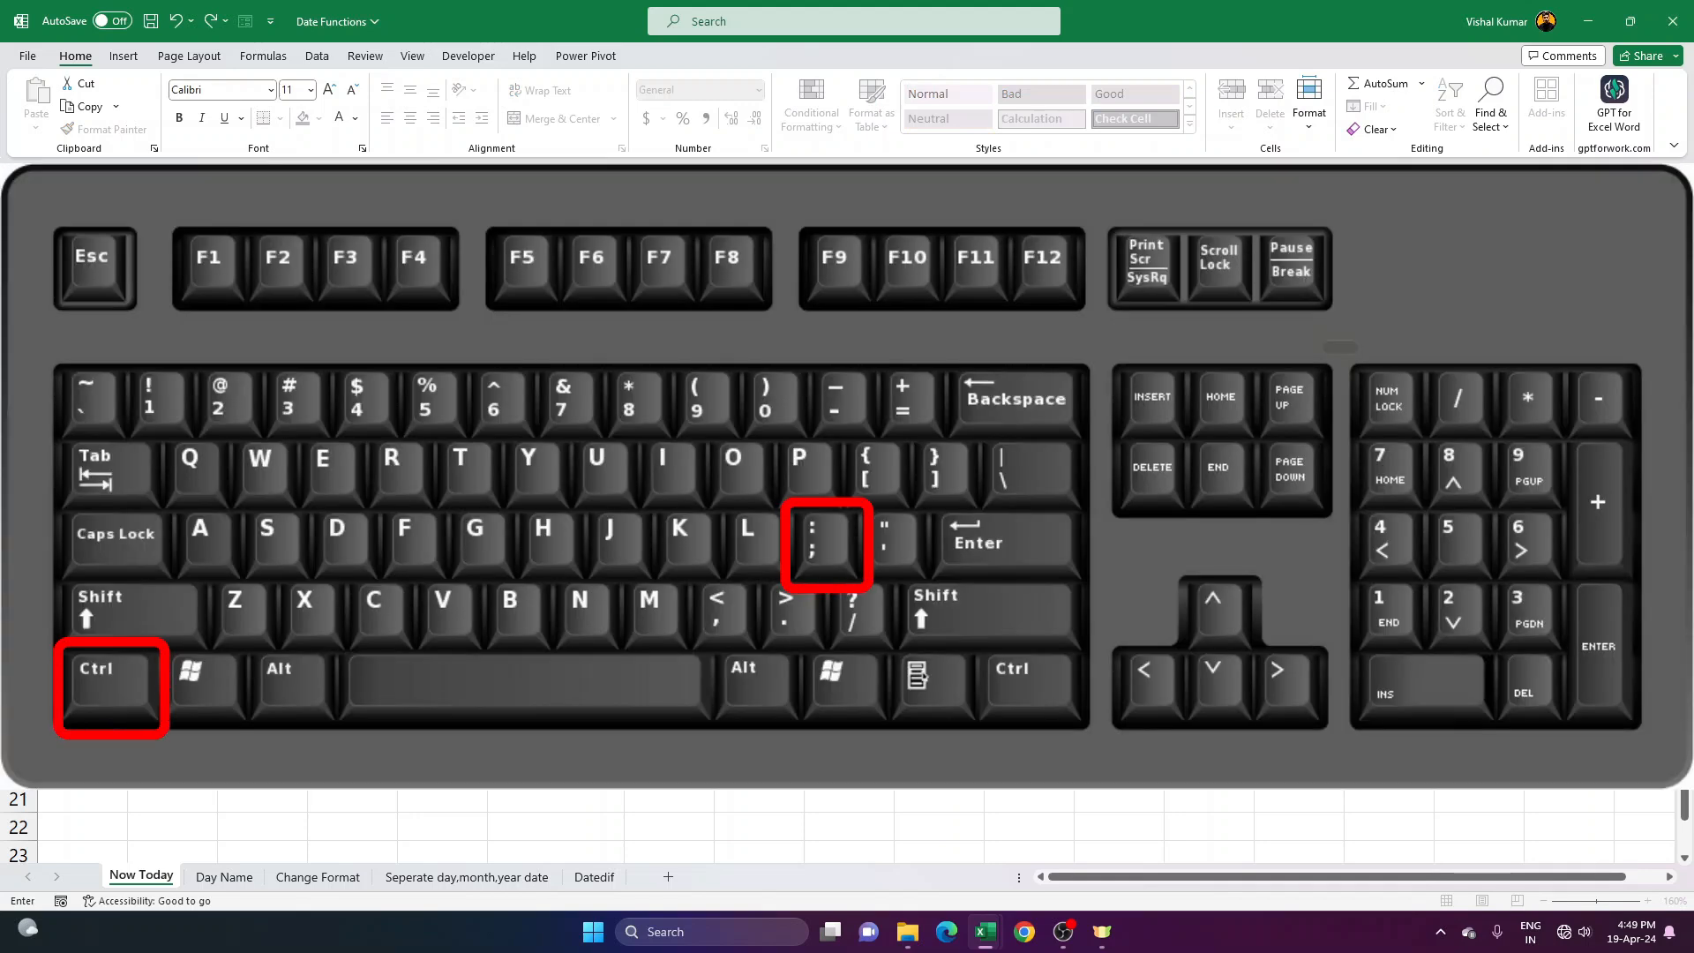
{"action": "key", "text": "Return"}
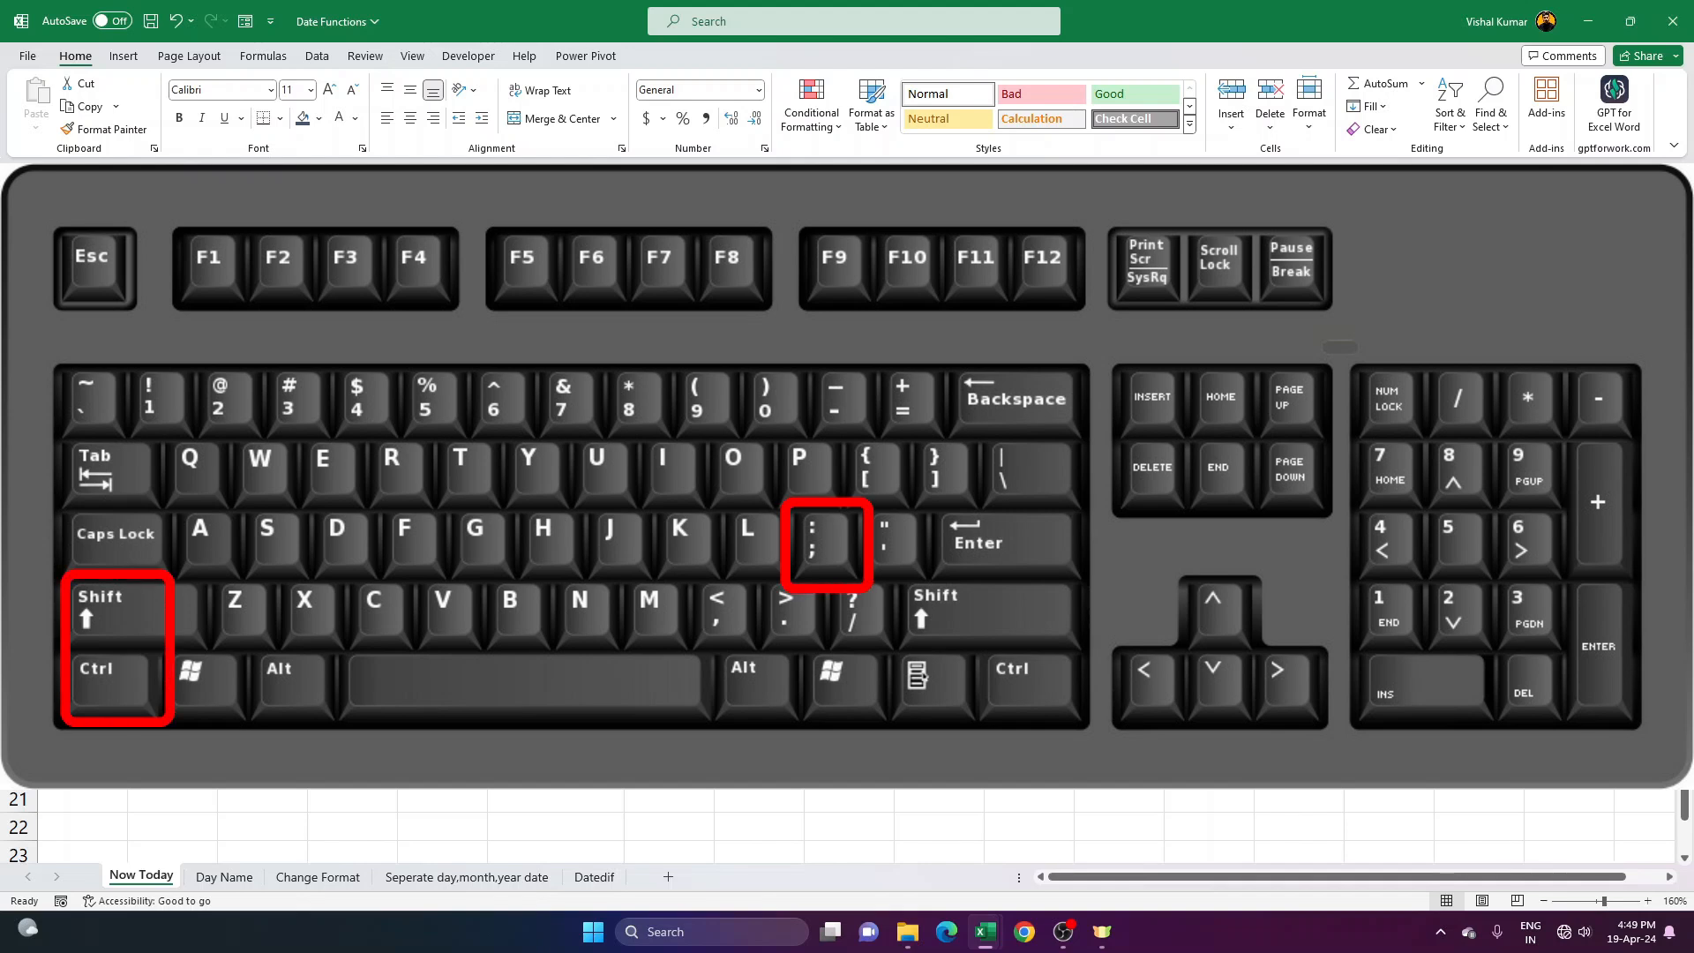
{"action": "key", "text": "ctrl+shift+semicolon"}
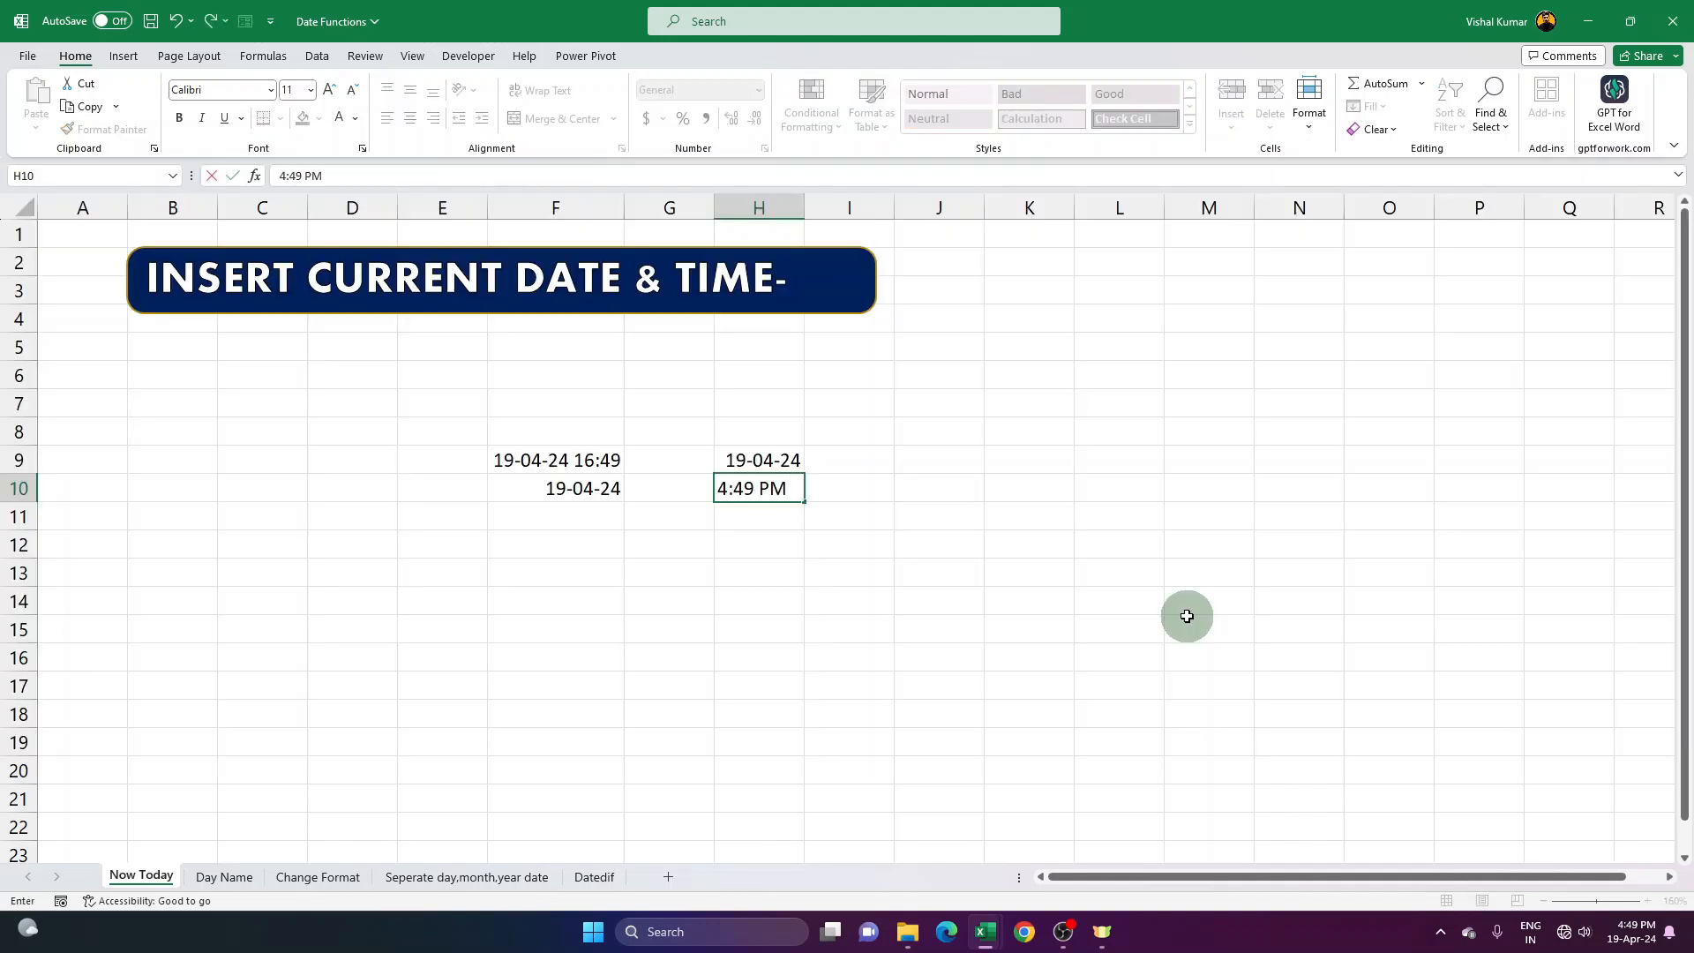
{"action": "key", "text": "Return"}
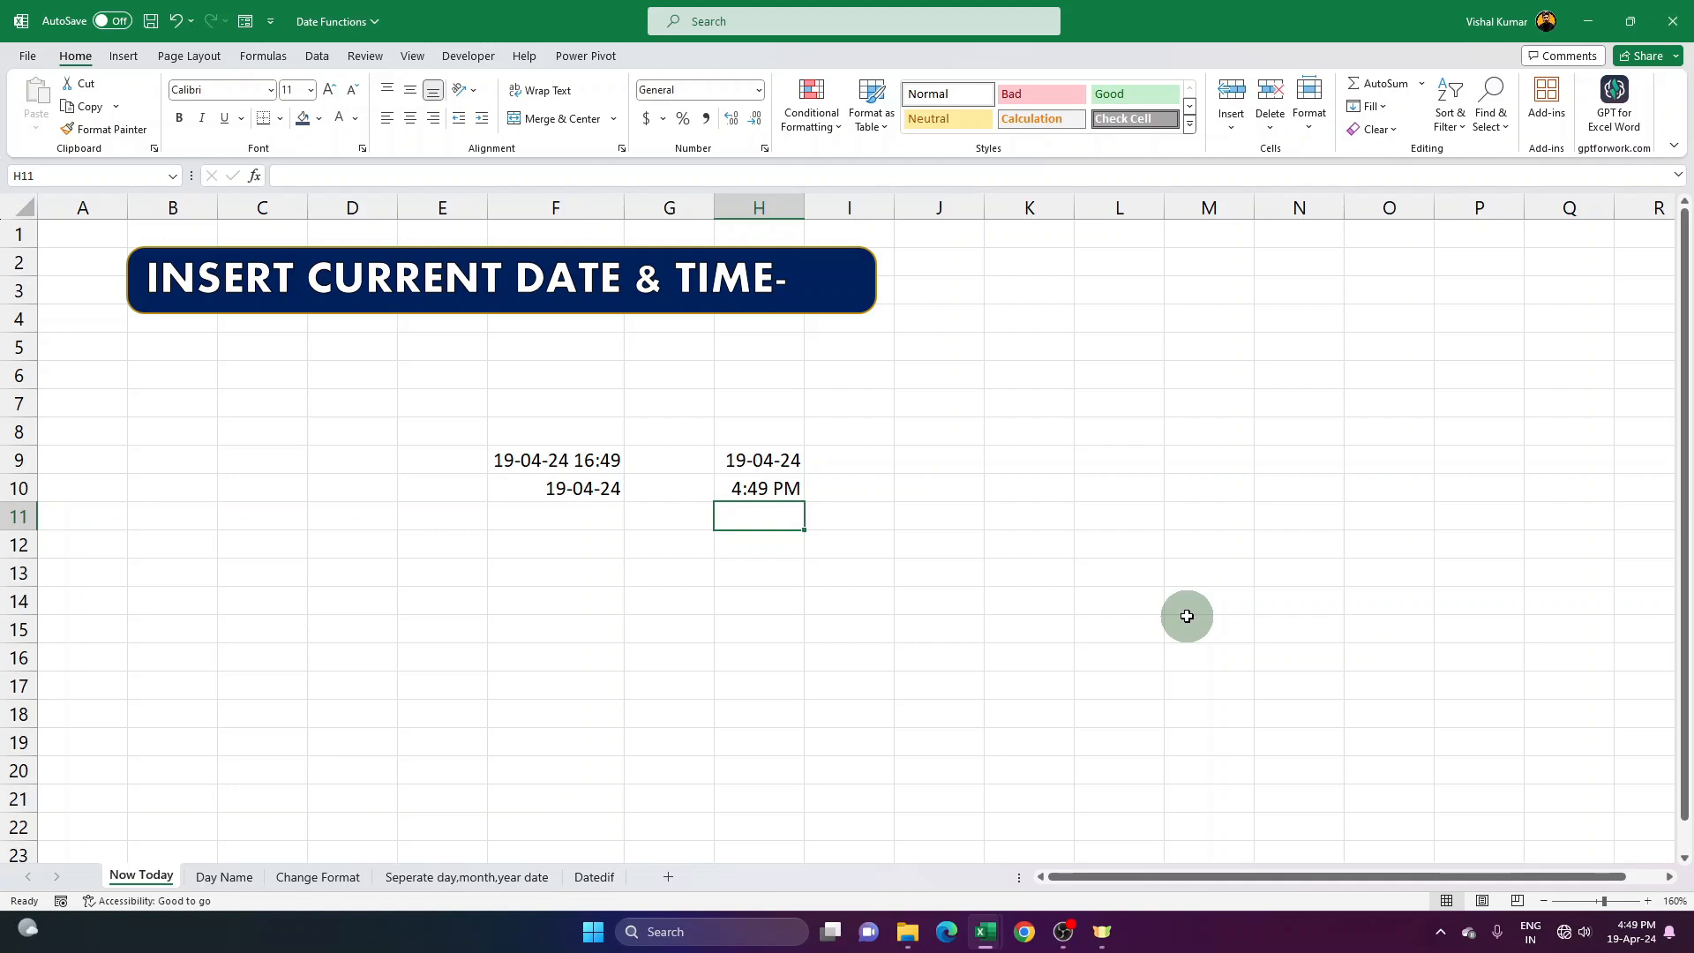
Inspect the contents of H9 and H10, including the AM/PM part of the time entry.
{"action": "left_click", "coordinate": [788, 485]}
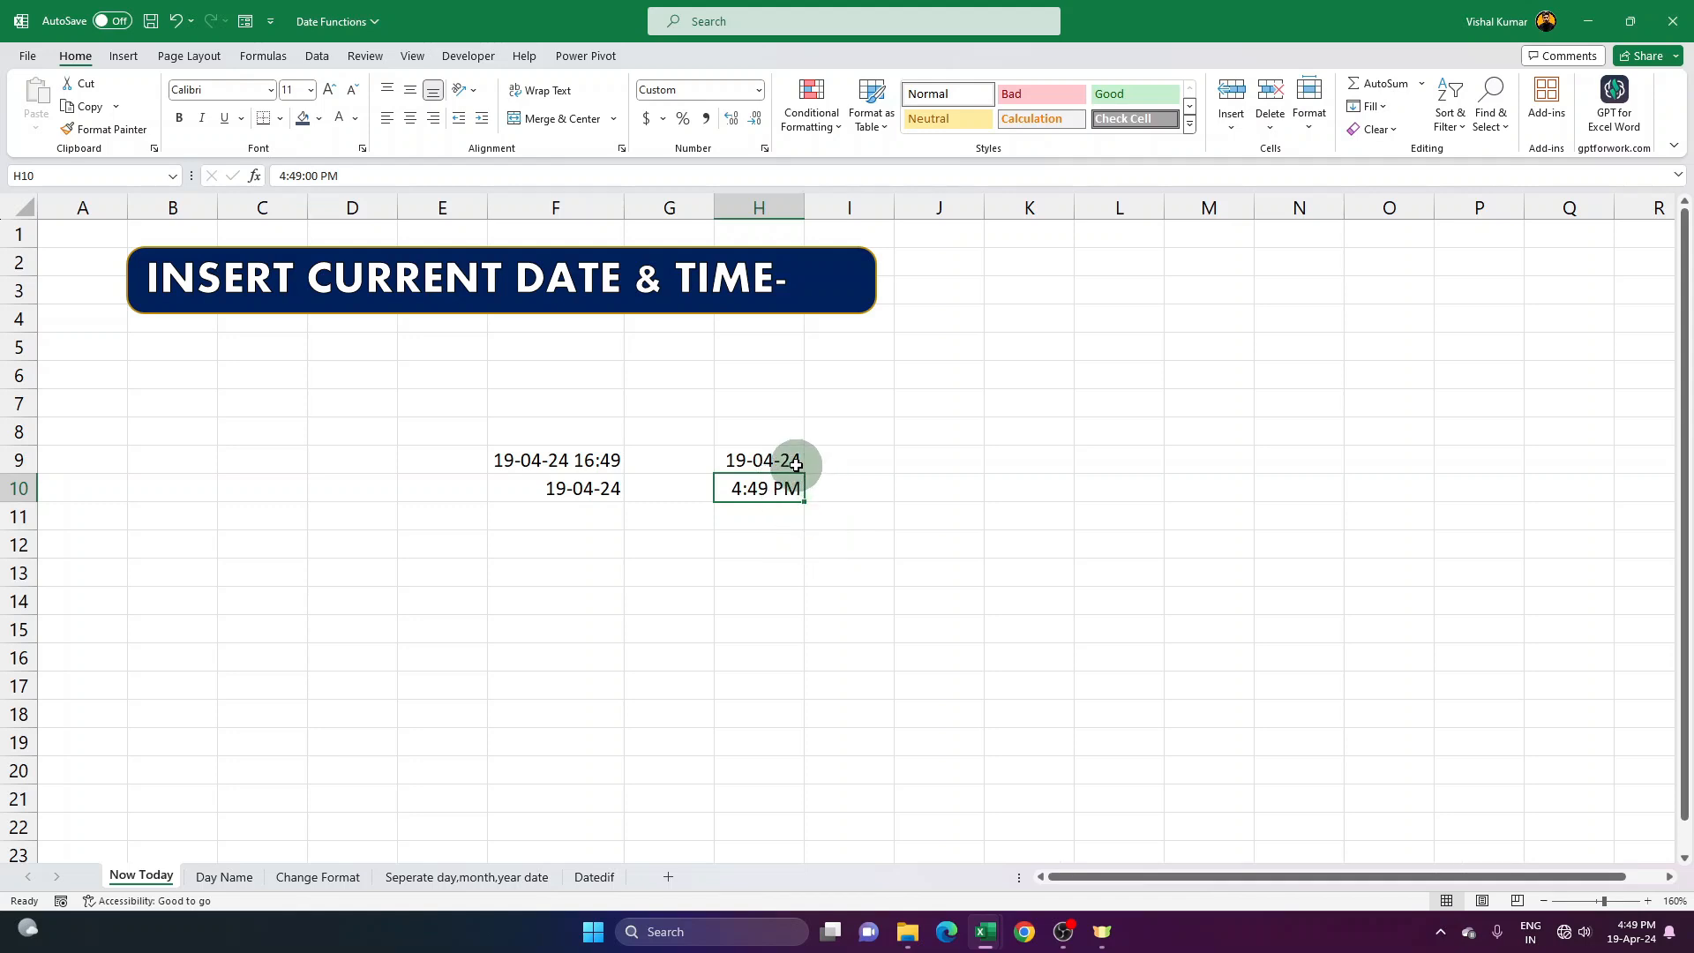
{"action": "left_click", "coordinate": [794, 459]}
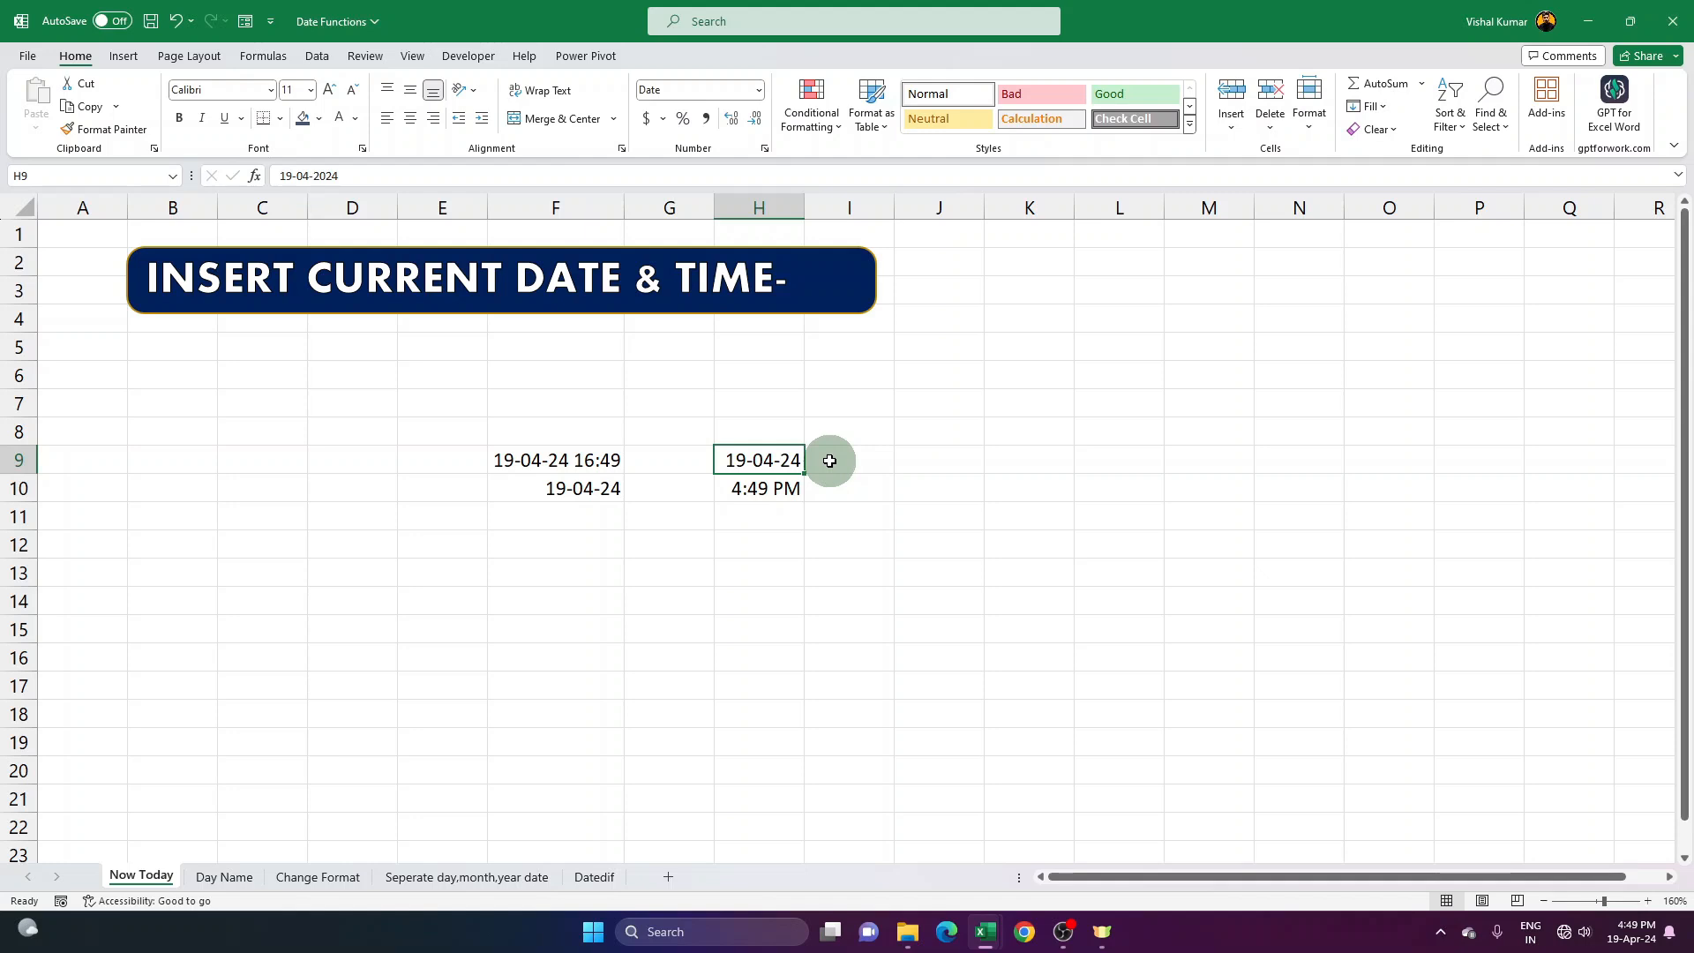
{"action": "left_click", "coordinate": [790, 487]}
{"action": "double_click", "coordinate": [790, 488]}
{"action": "left_click_drag", "start_coordinate": [800, 488], "coordinate": [779, 488]}
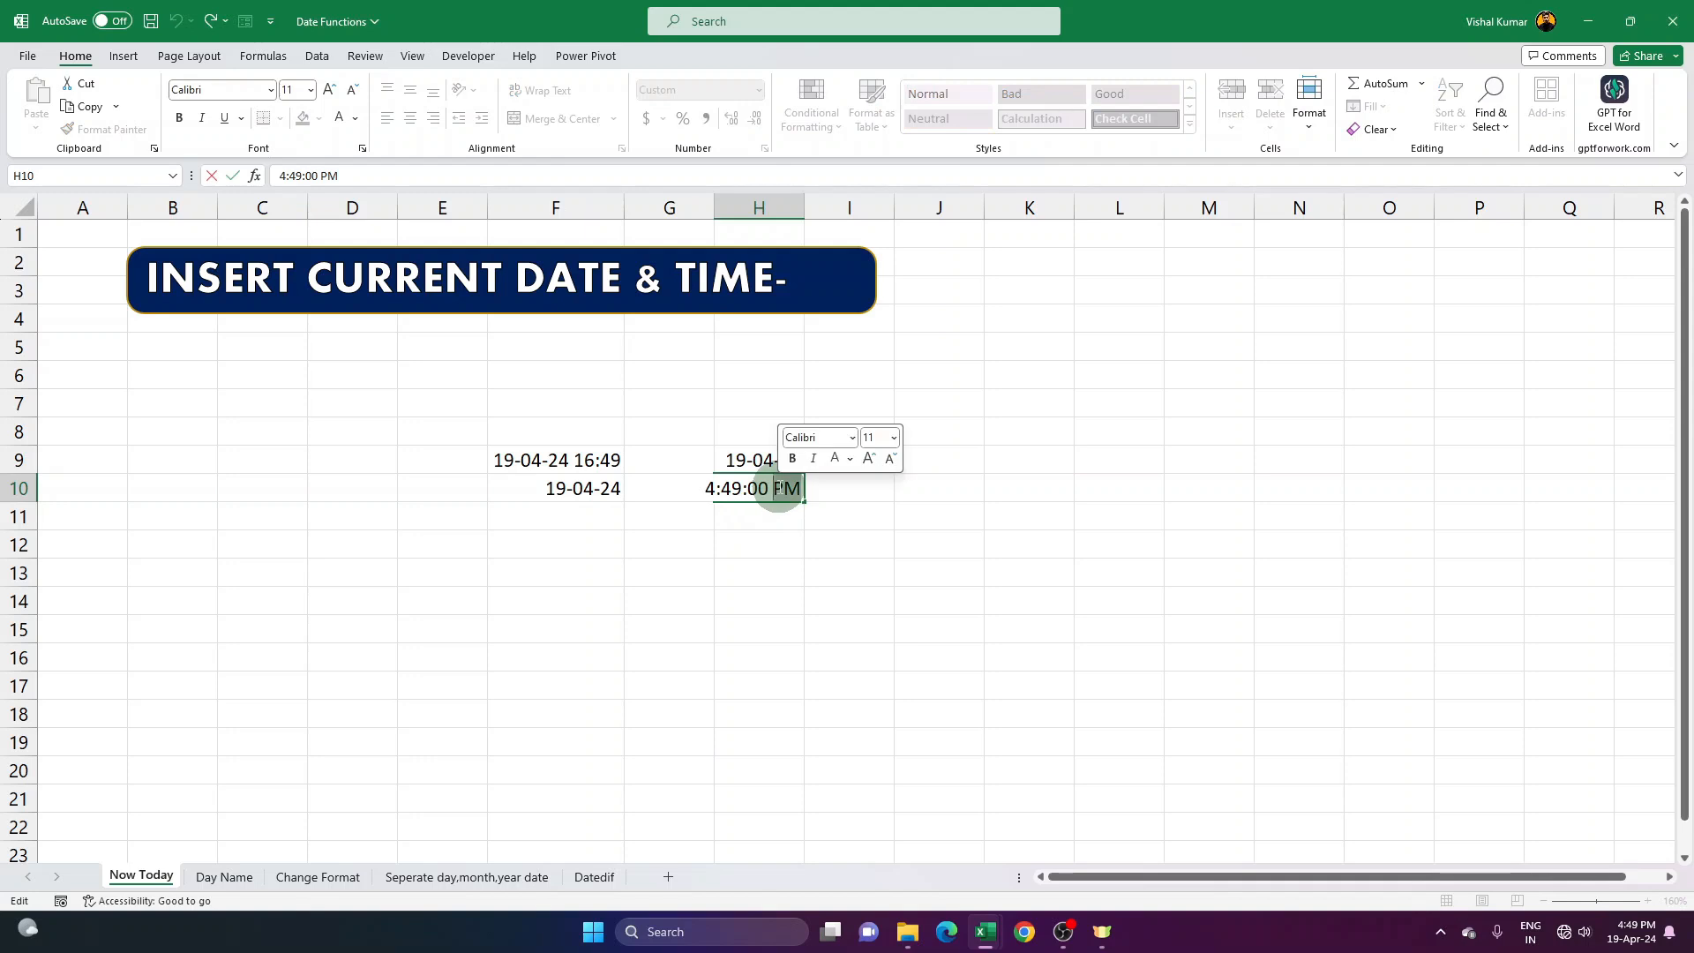
{"action": "key", "text": "Return"}
Open the Day Name sheet and examine the date in C8.
{"action": "left_click", "coordinate": [231, 876]}
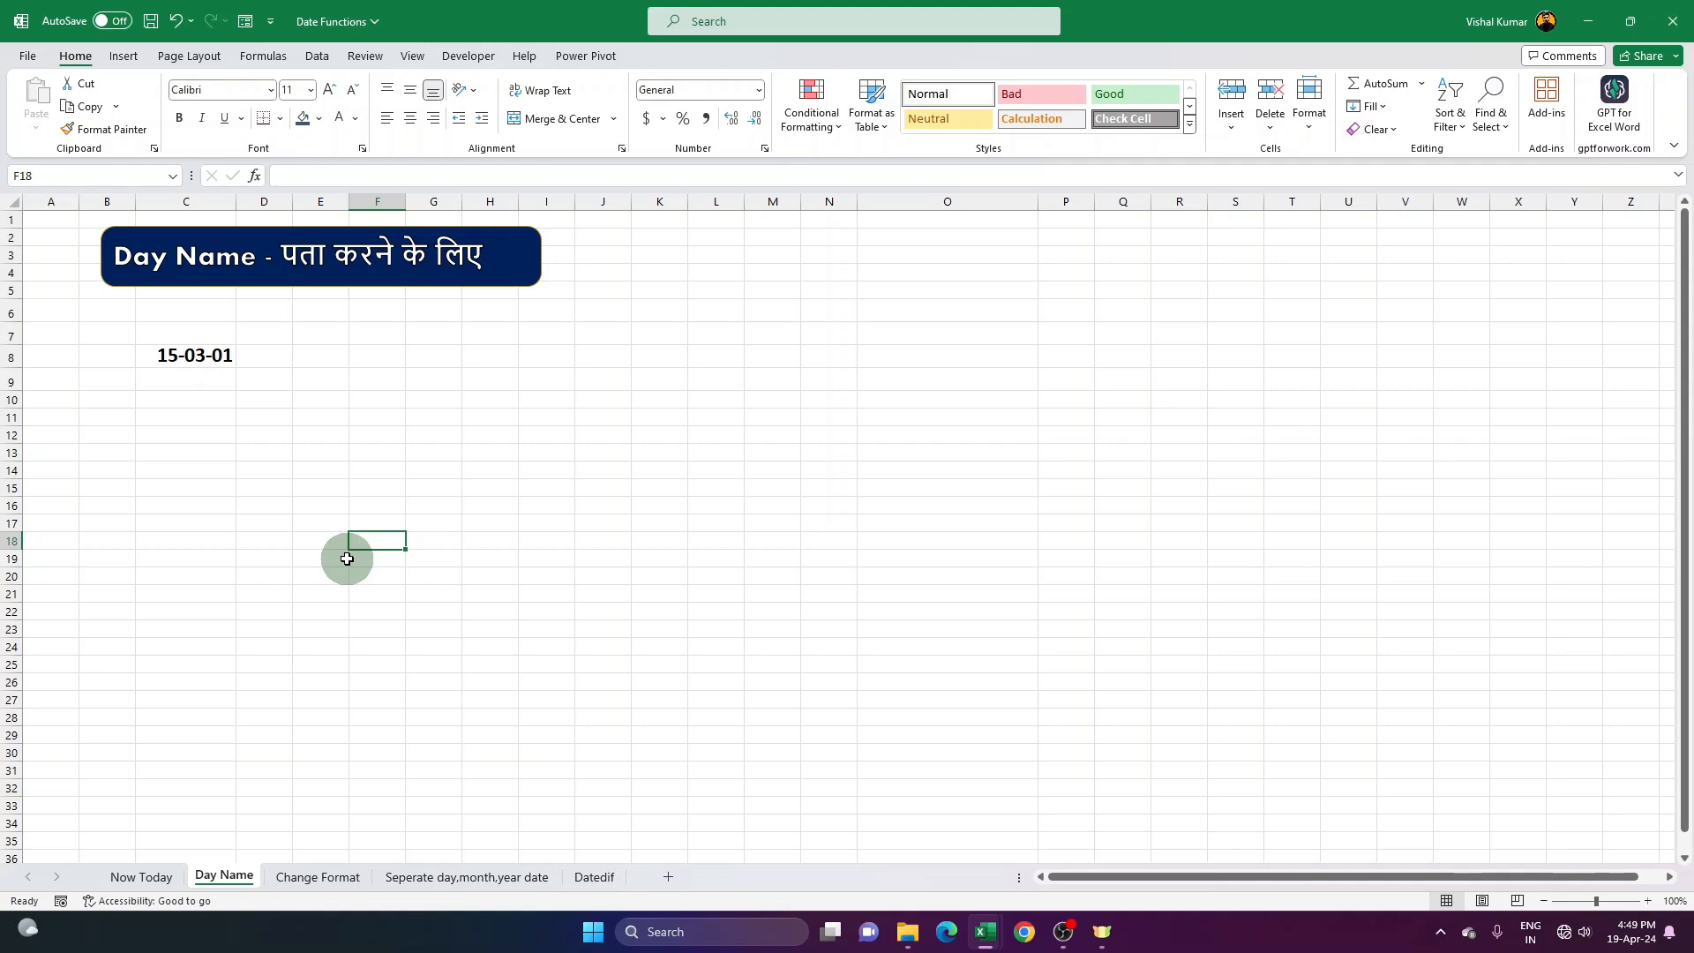
{"action": "left_click", "coordinate": [196, 353]}
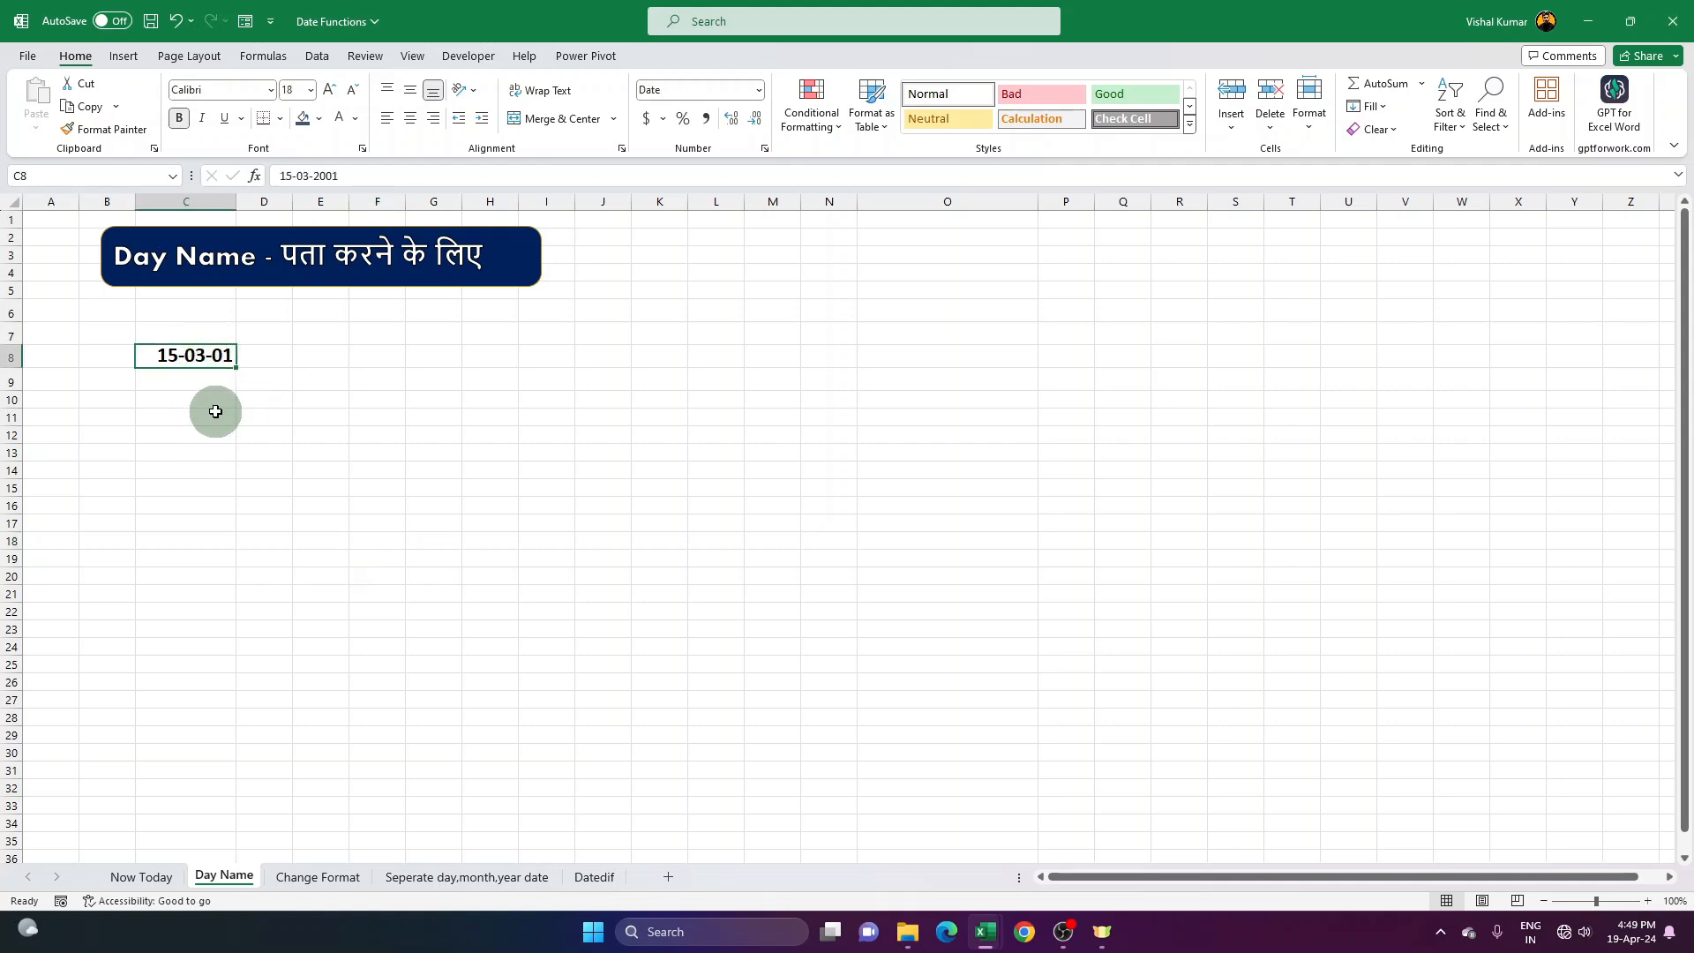
{"action": "left_click", "coordinate": [207, 387]}
{"action": "left_click", "coordinate": [216, 363]}
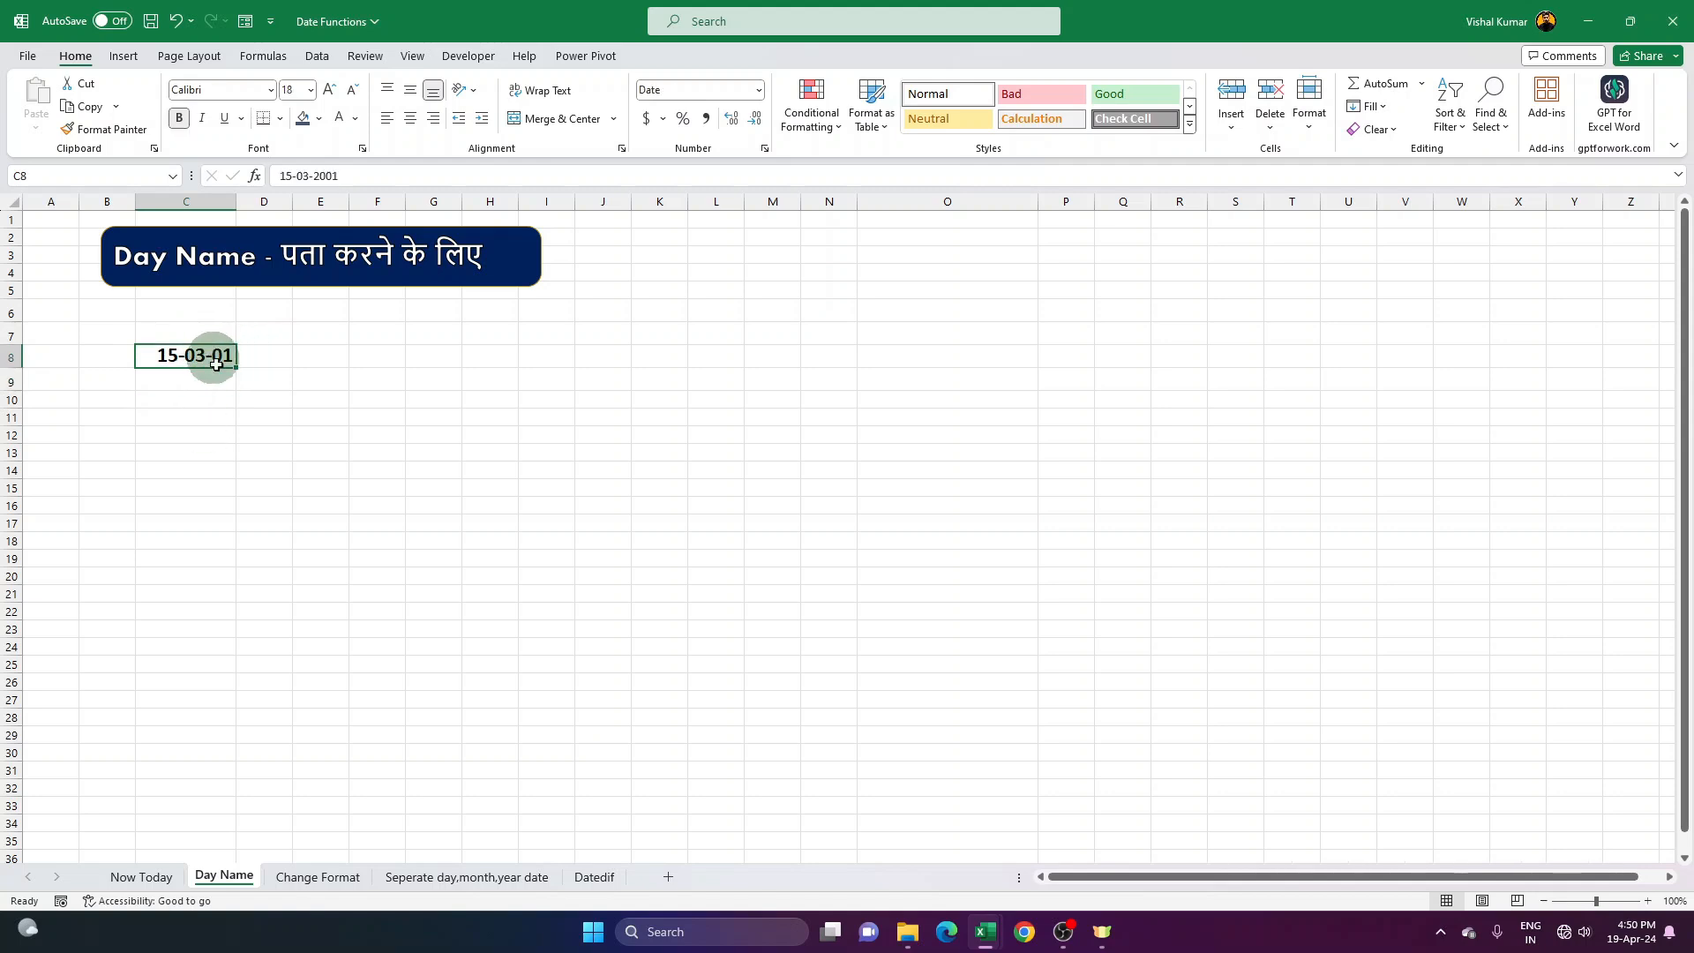
{"action": "left_click", "coordinate": [207, 384]}
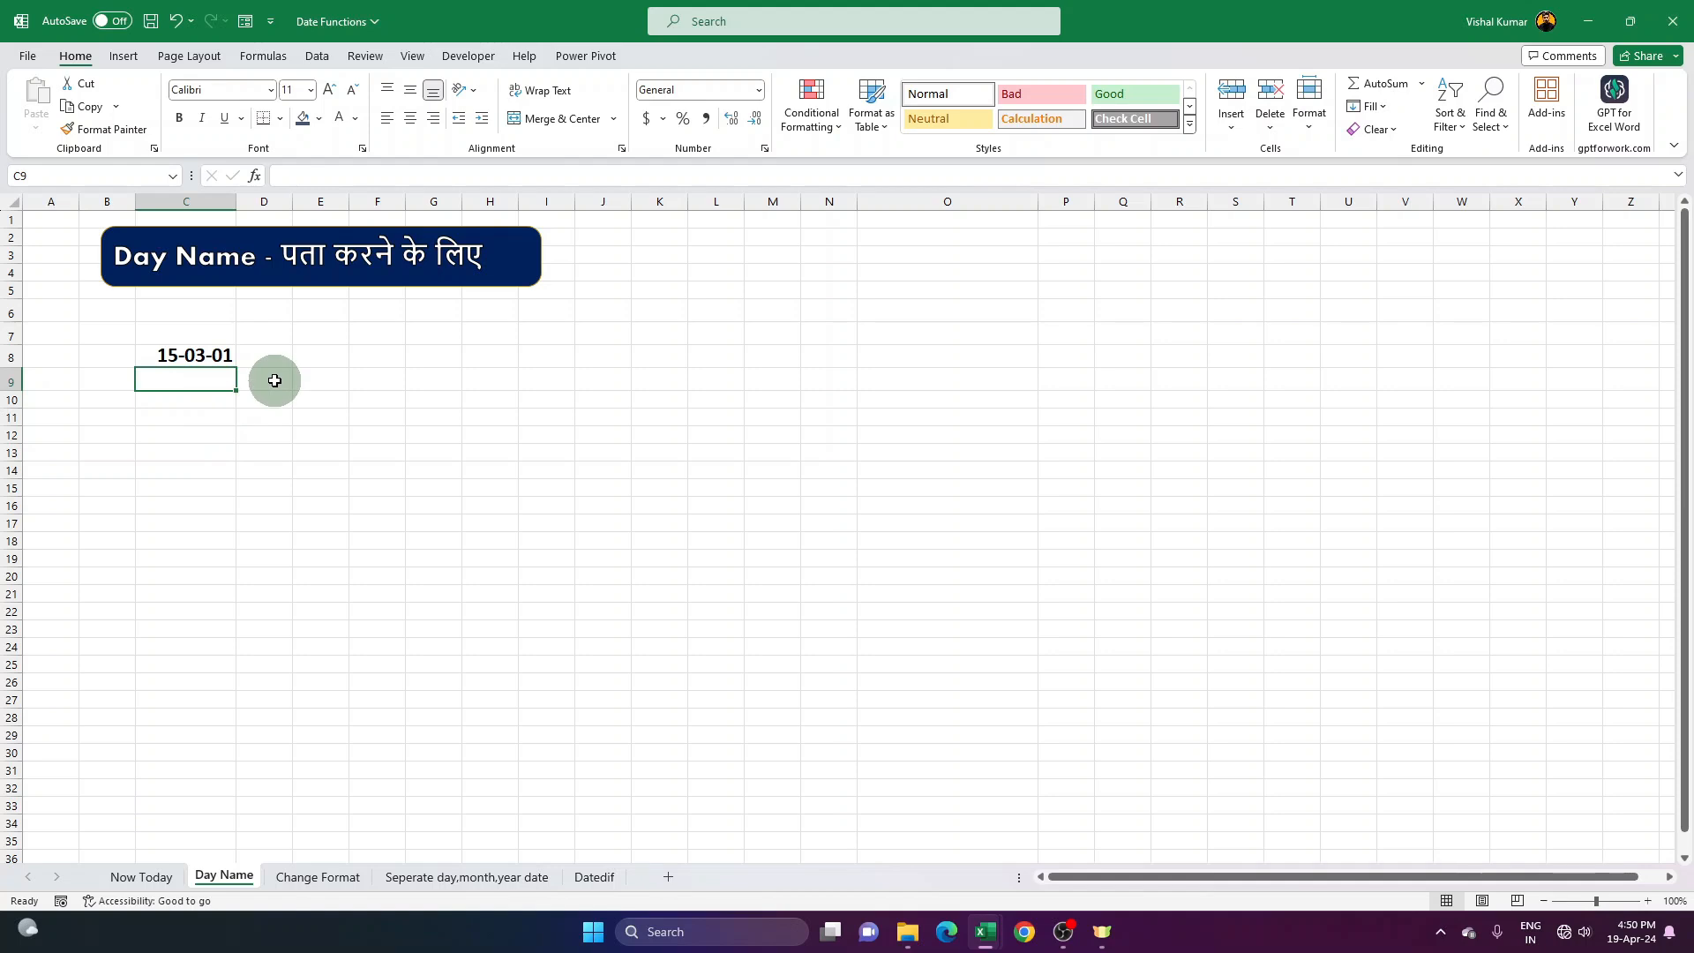
{"action": "left_click", "coordinate": [216, 355]}
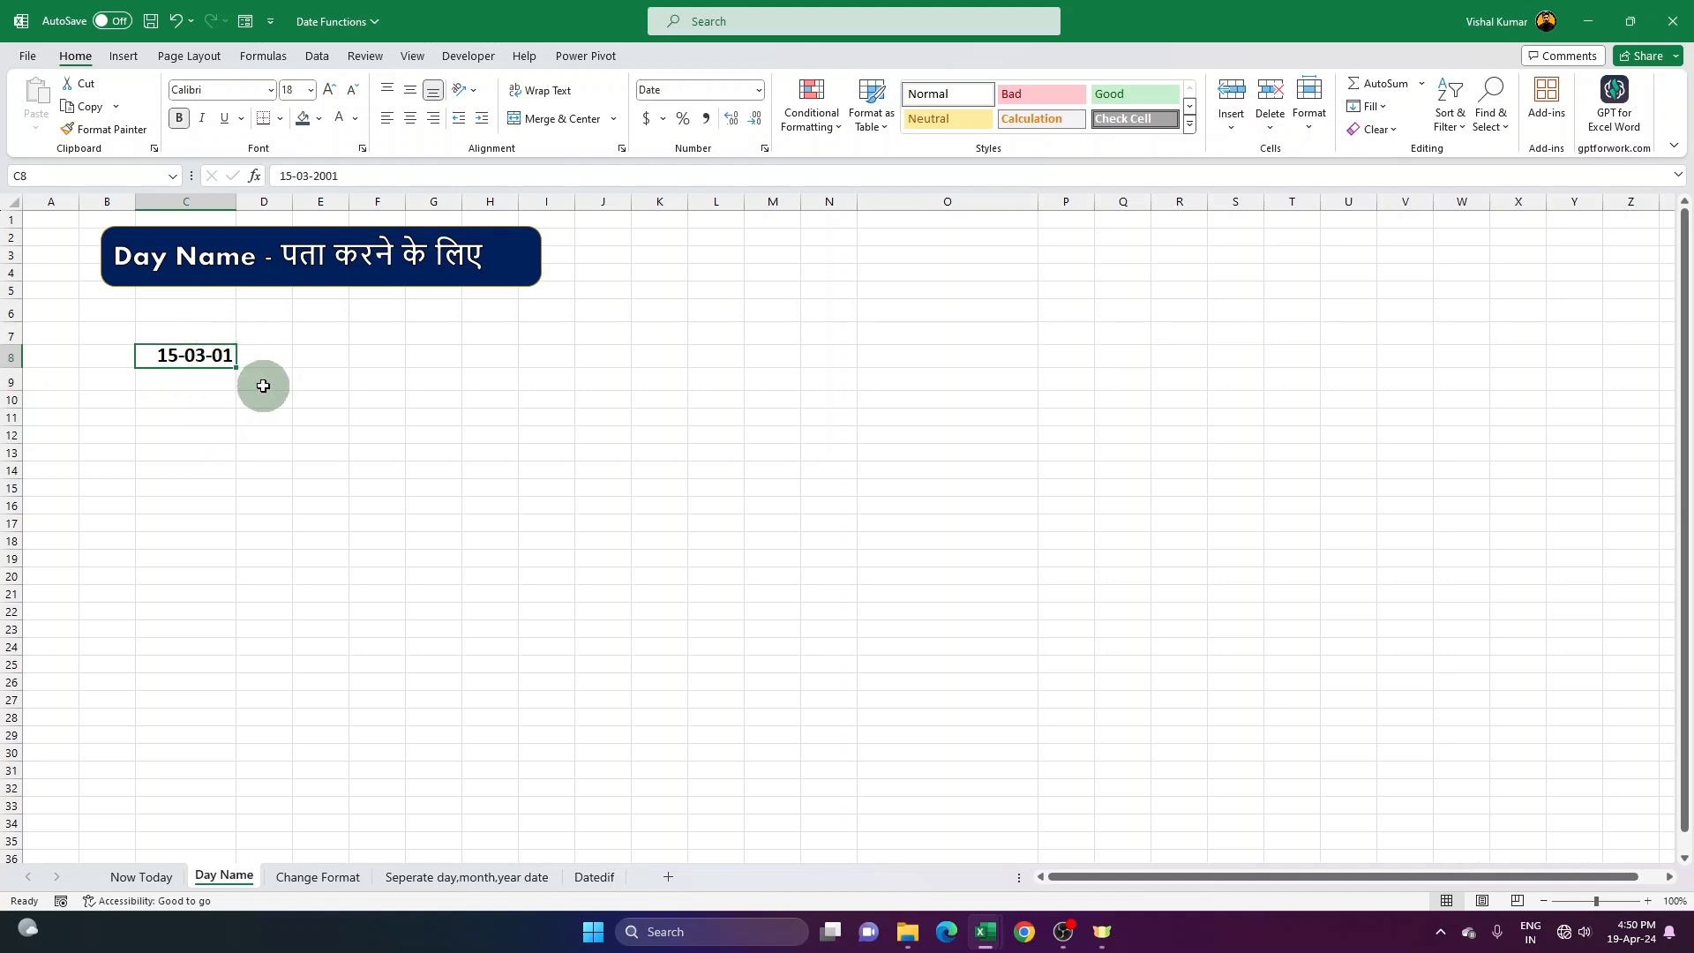
Enter the formula =TEXT(C8,"dddd") in C9 to return the full weekday name of the date in C8.
{"action": "left_click", "coordinate": [208, 389]}
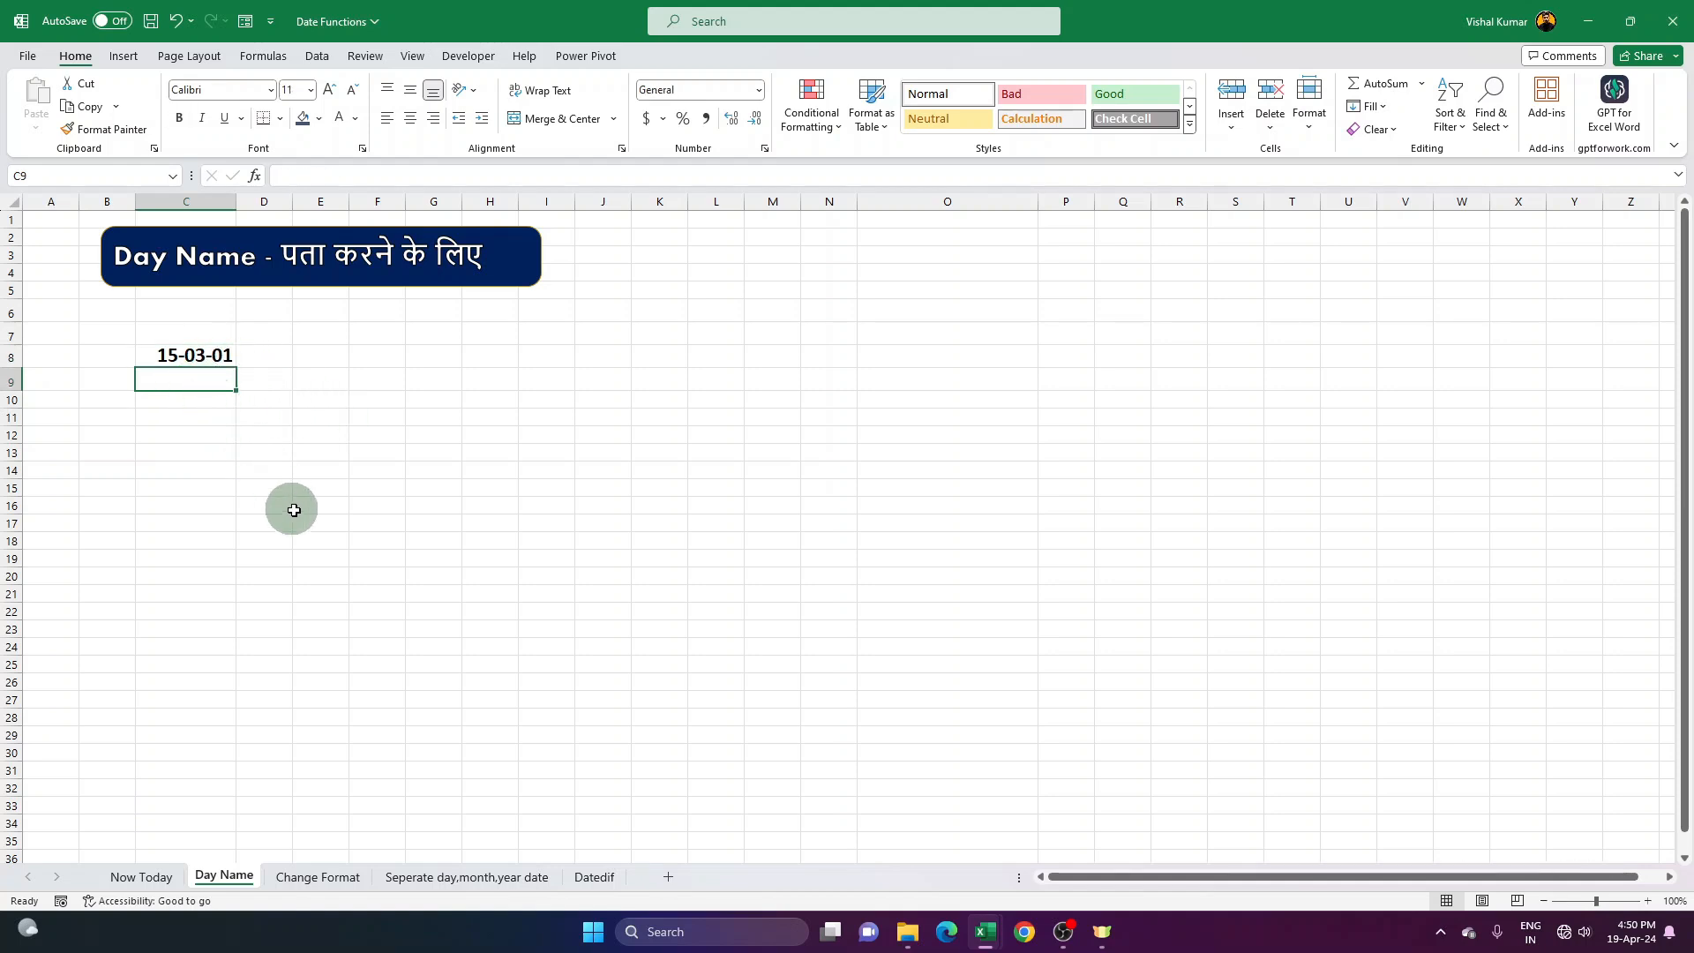
{"action": "type", "text": "=t"}
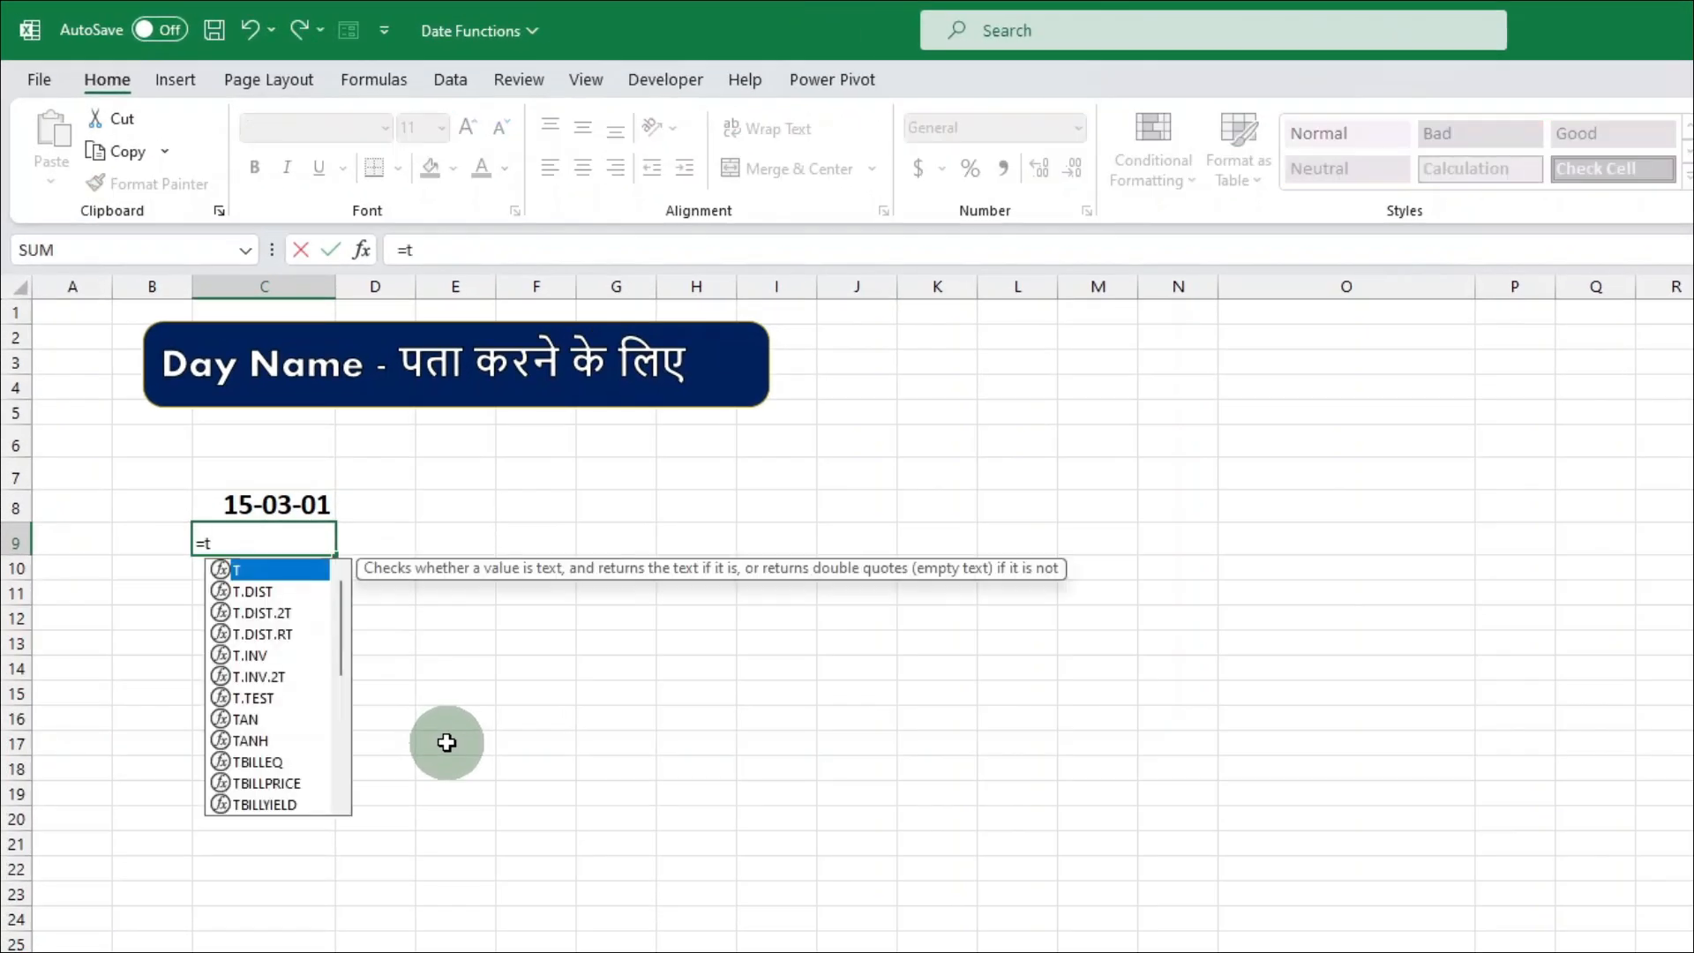
{"action": "type", "text": "ext"}
{"action": "key", "text": "Tab"}
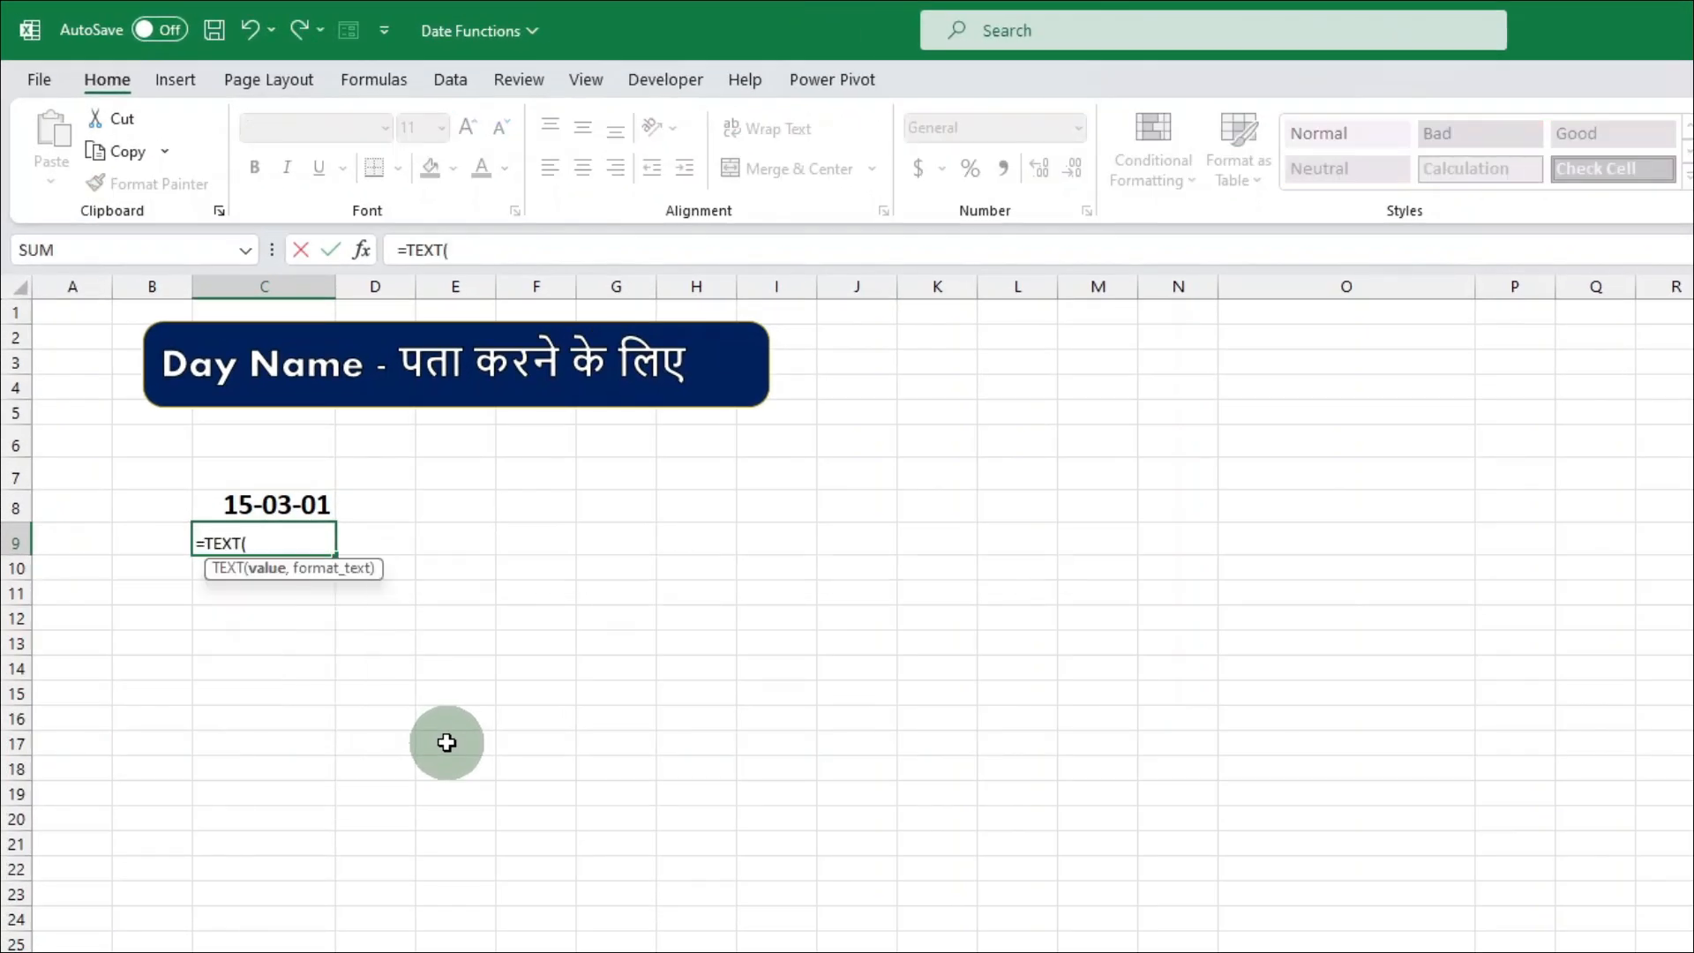
{"action": "left_click", "coordinate": [265, 503]}
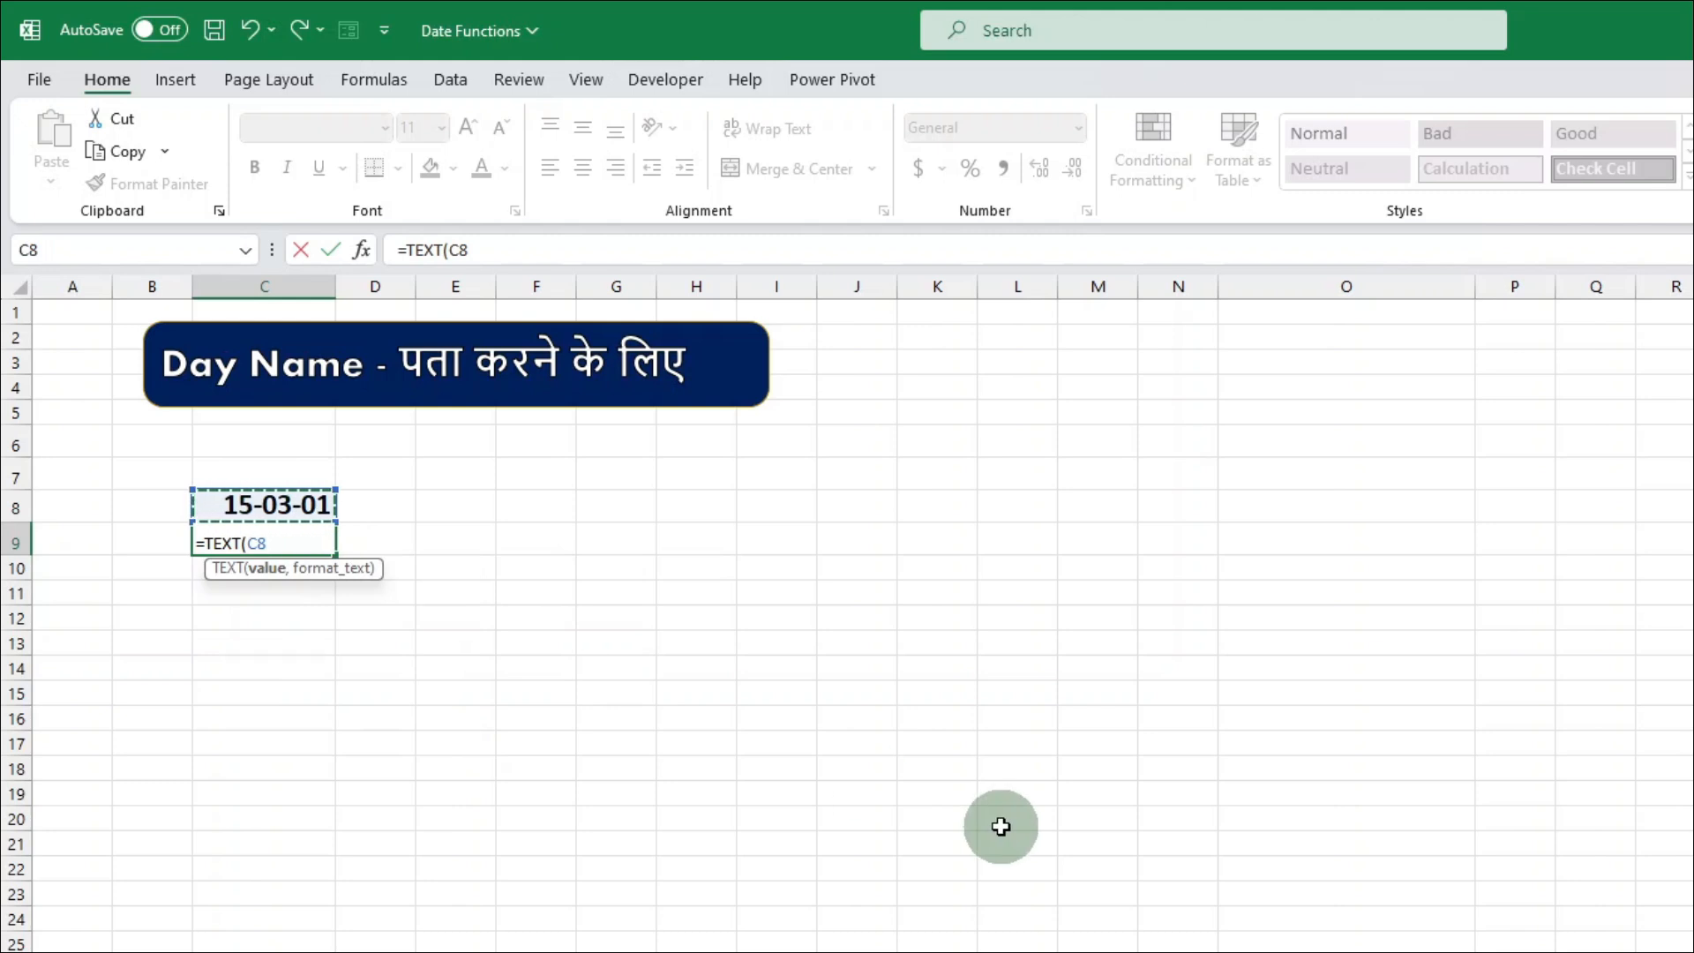
{"action": "type", "text": ",\""}
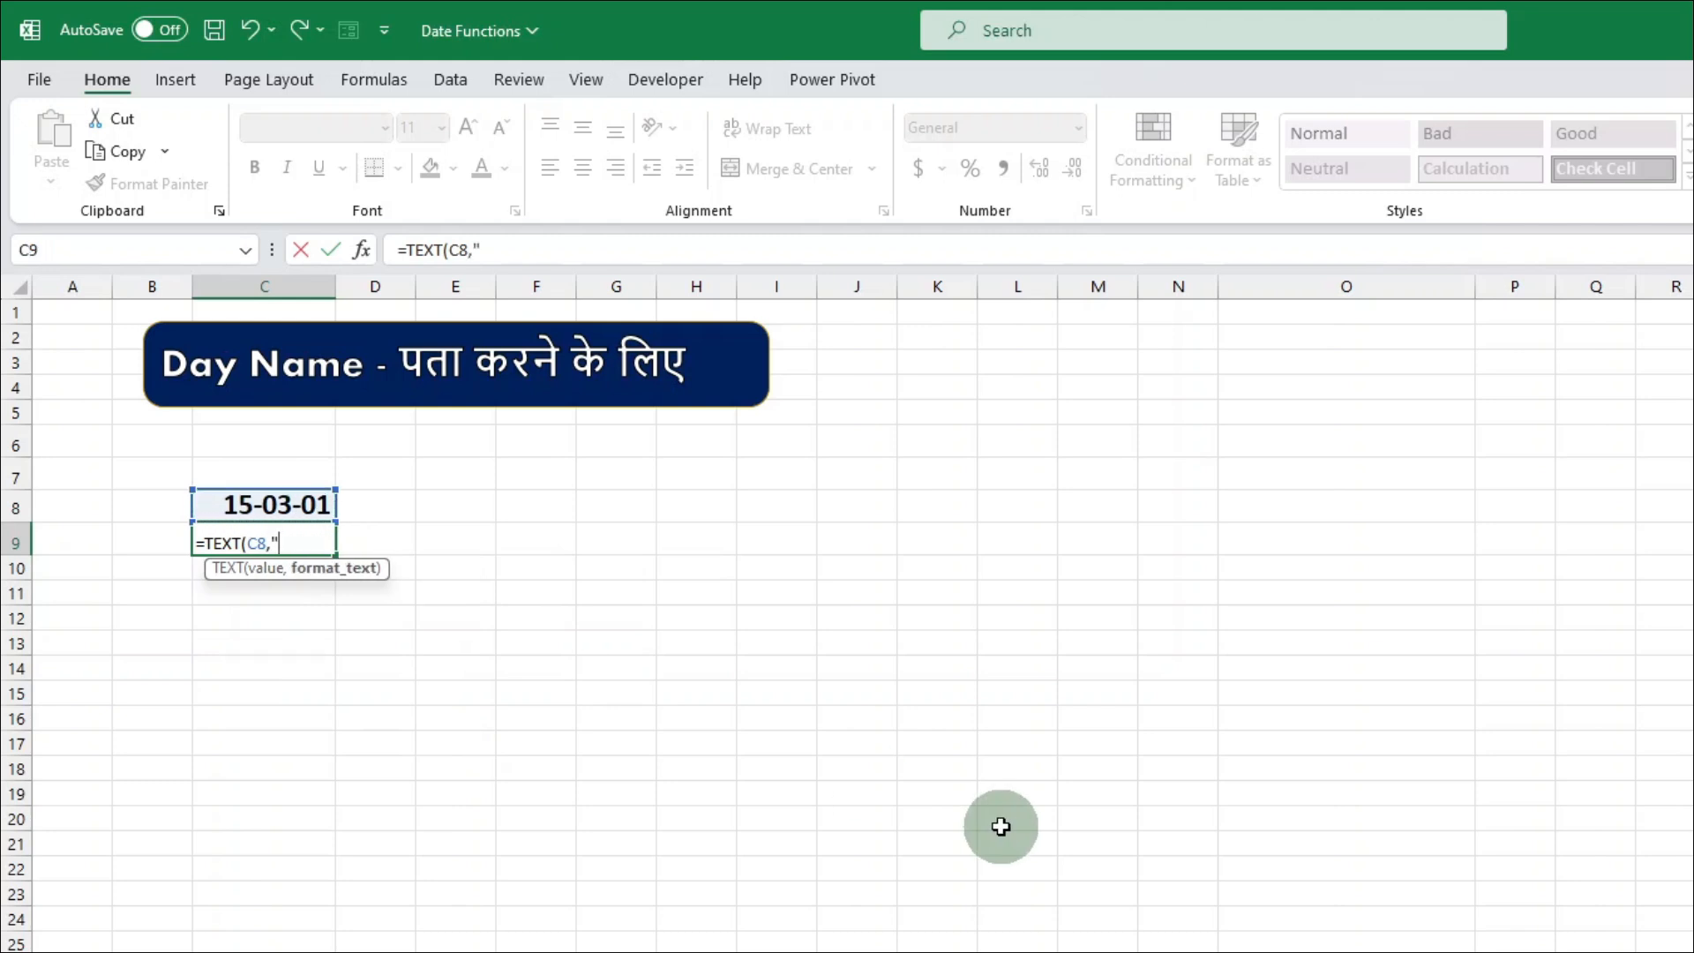
{"action": "type", "text": "dddd\")"}
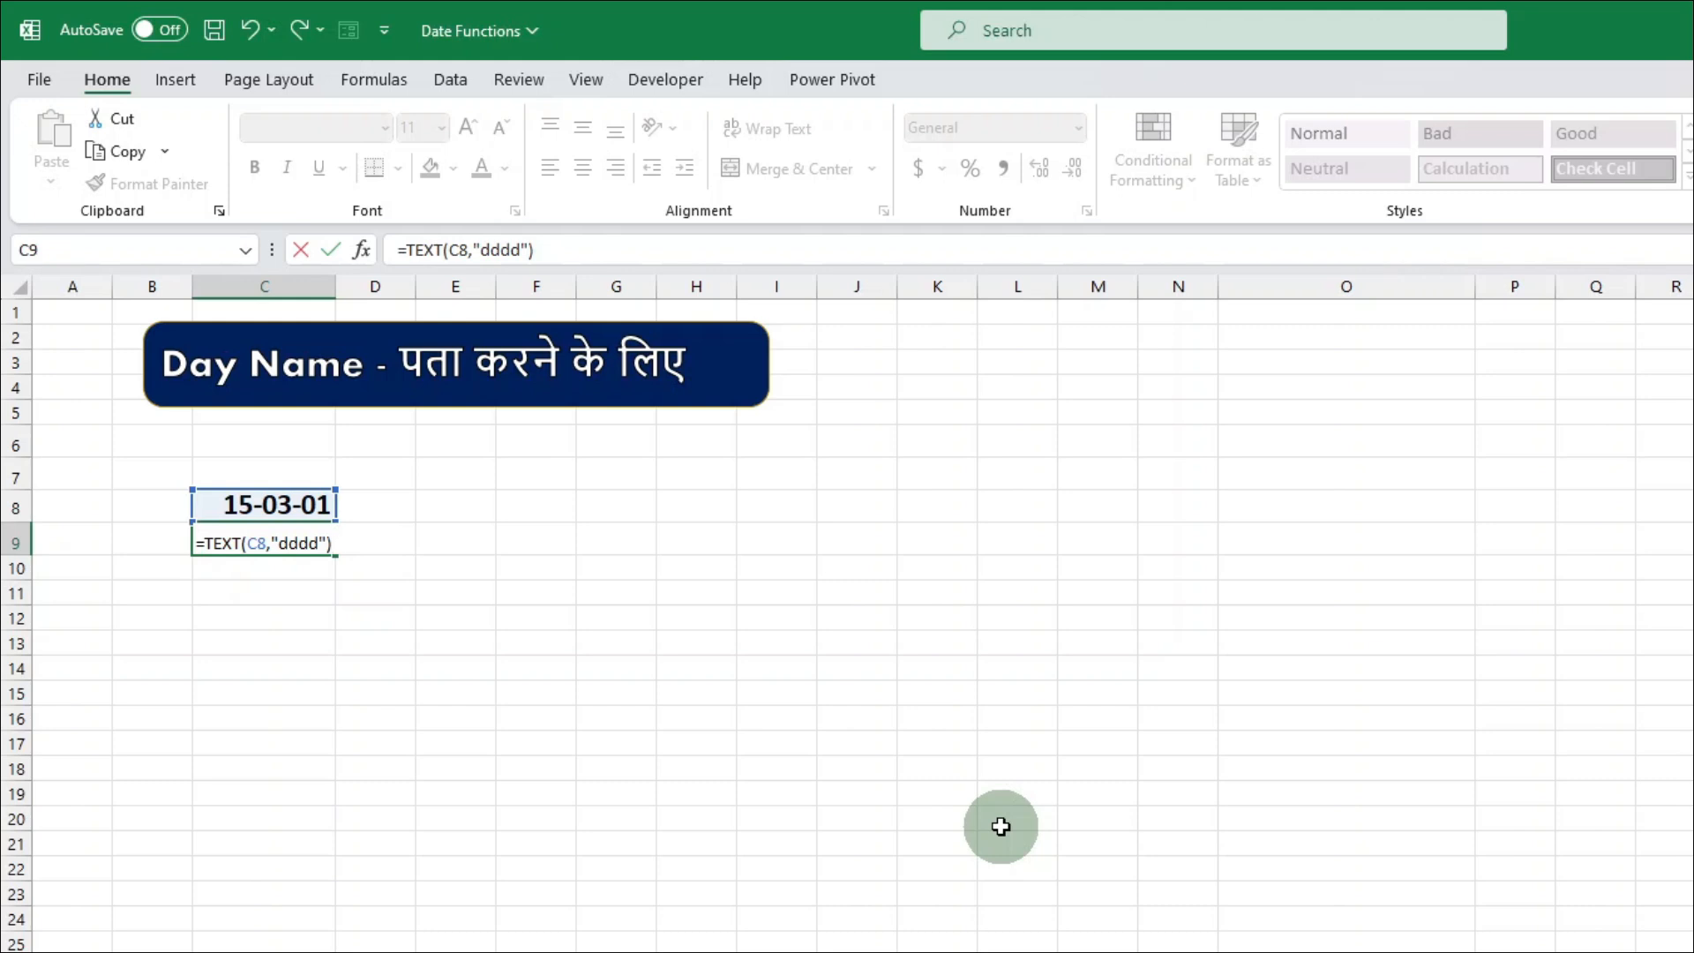
{"action": "key", "text": "Return"}
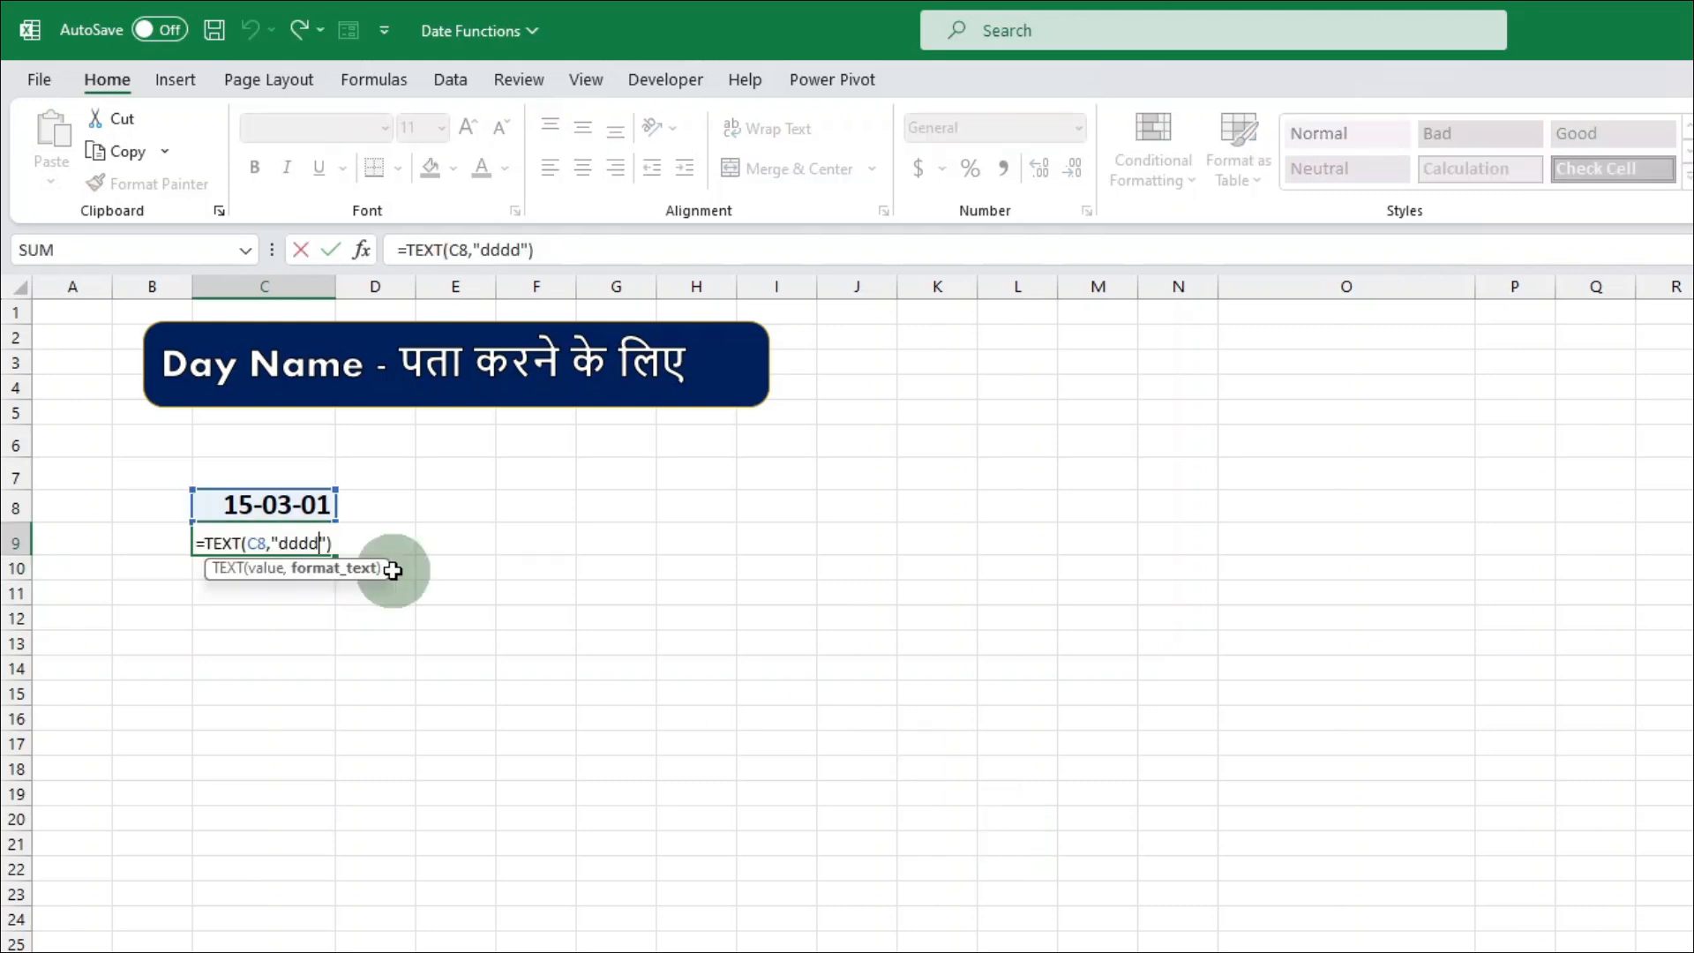
Shorten the format code of the C9 formula to "ddd" for the abbreviated weekday name, and check the formula.
{"action": "key", "text": "BackSpace"}
{"action": "key", "text": "Return"}
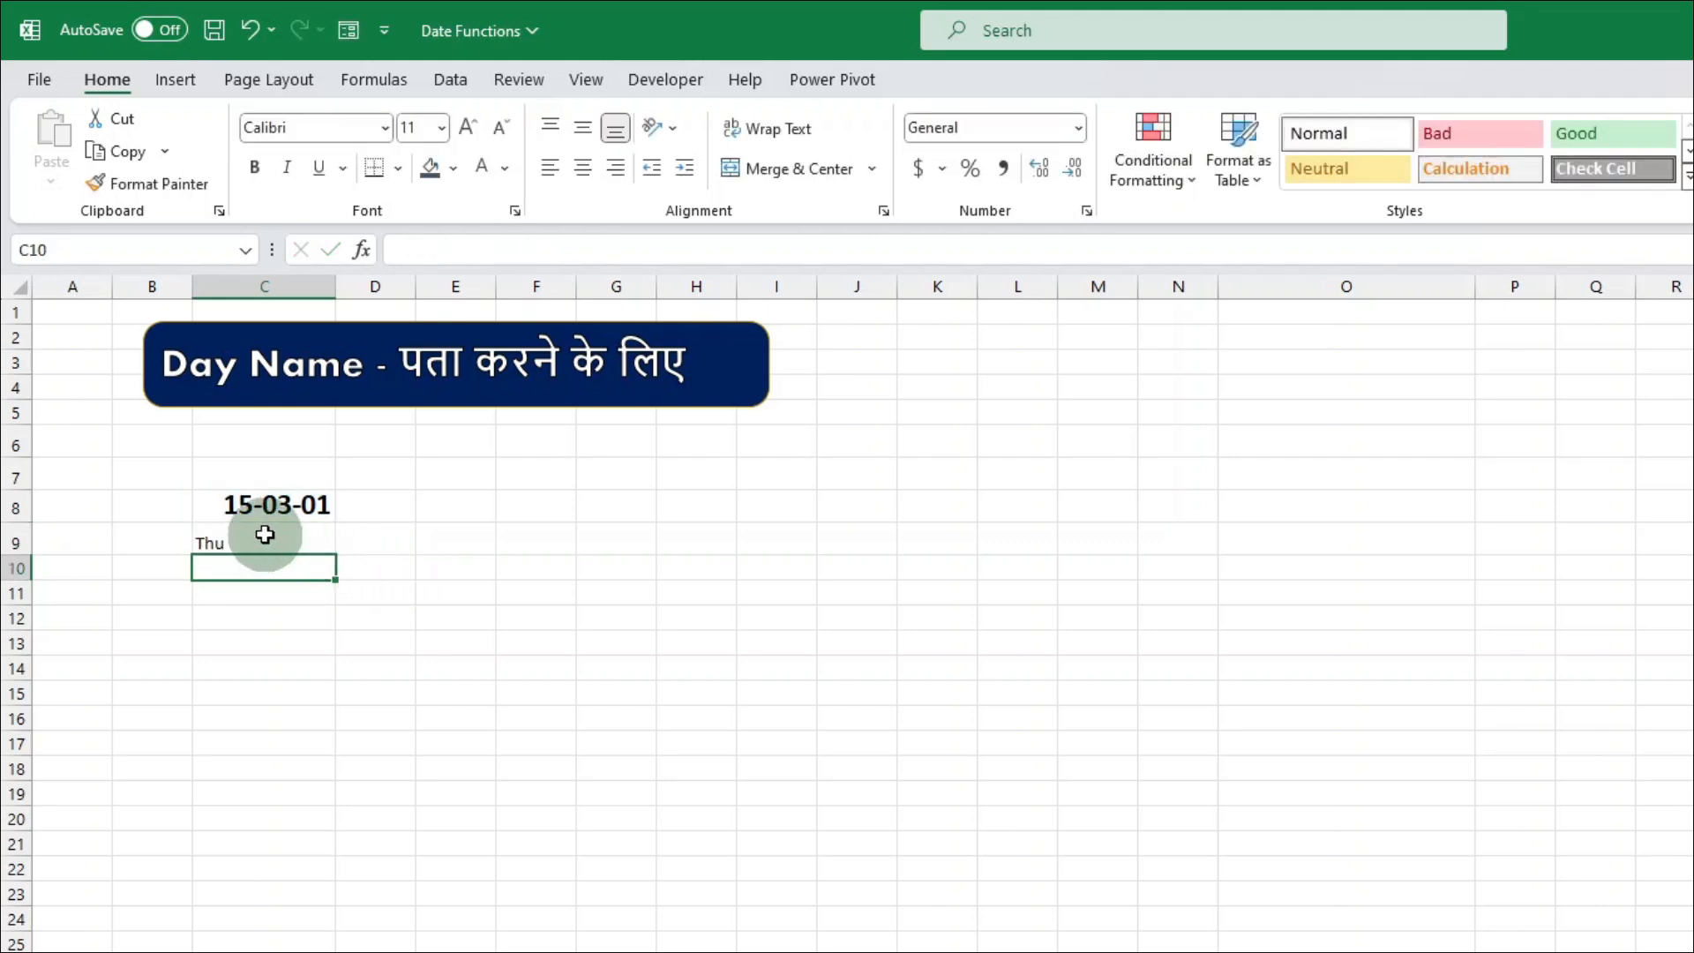
{"action": "left_click", "coordinate": [284, 552]}
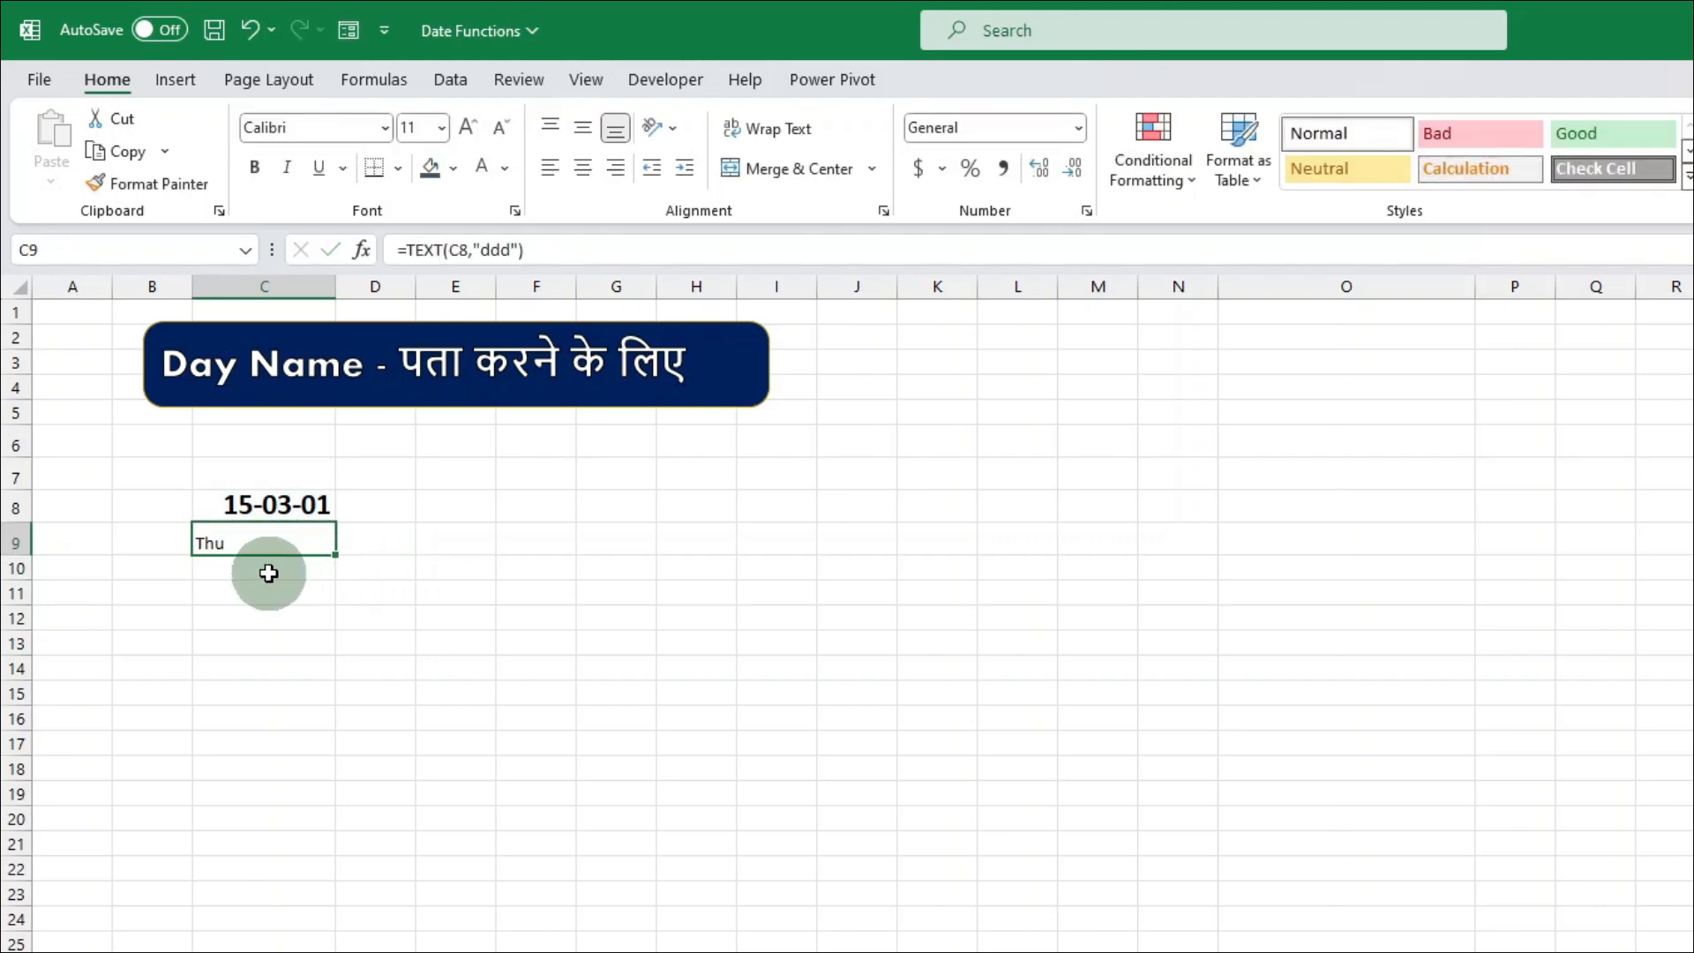
Change the date in C8 of the Day Name sheet to 20-07-2003.
{"action": "key", "text": "Up"}
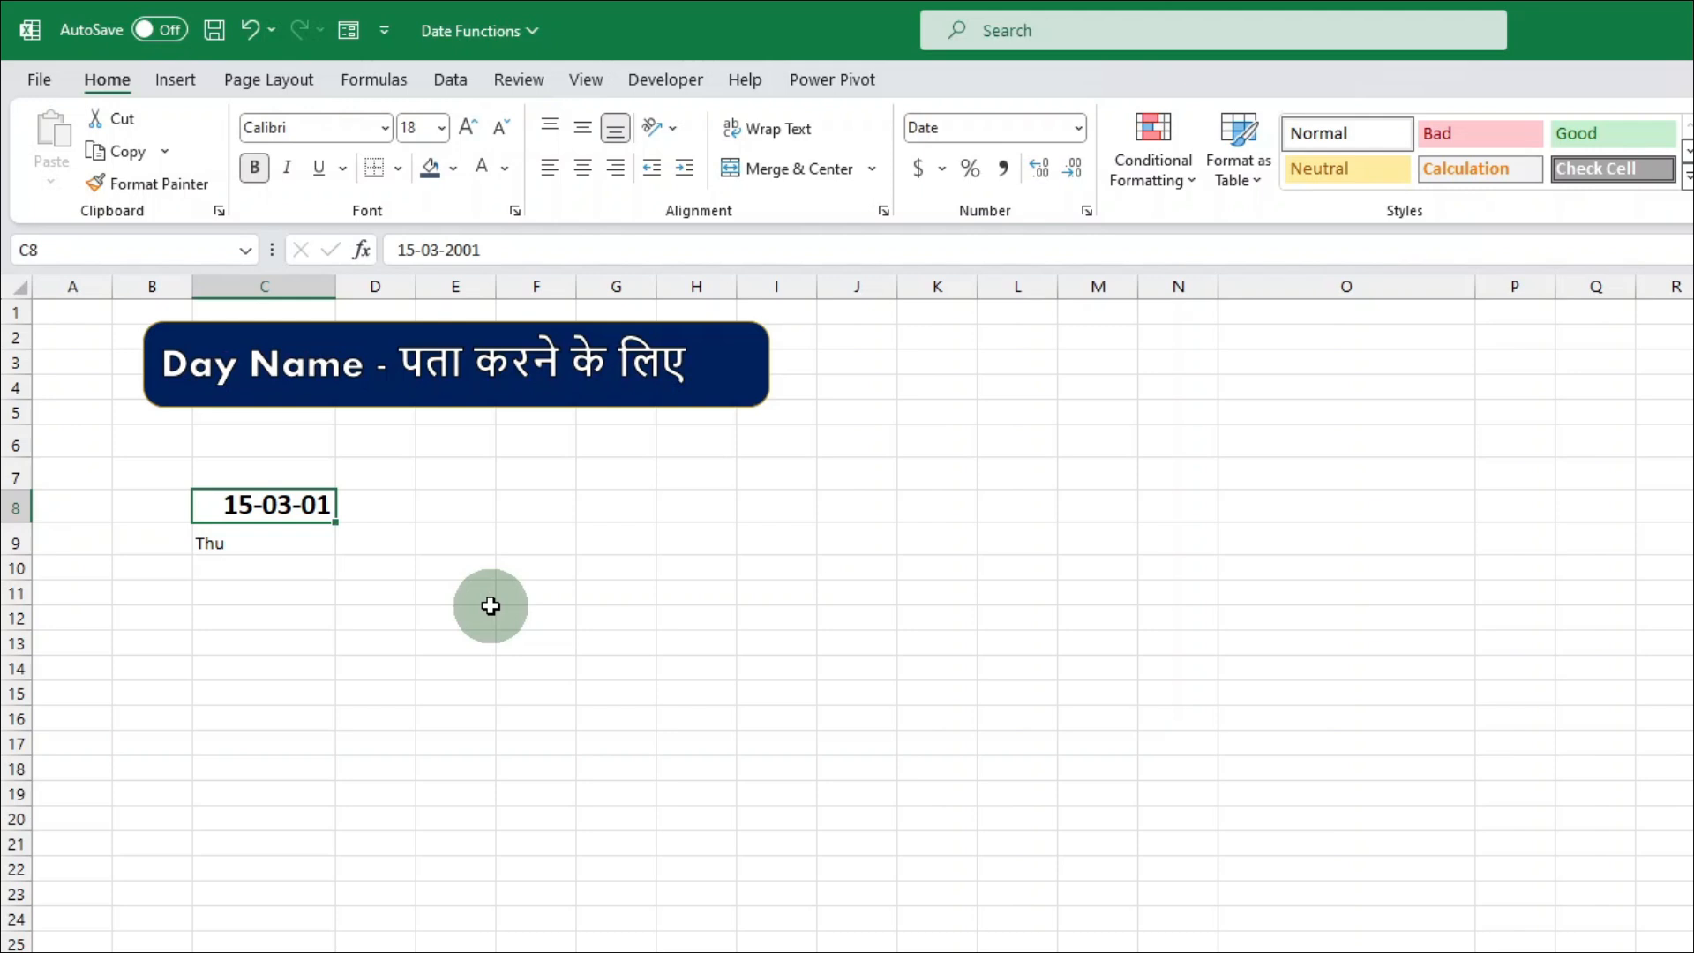
{"action": "type", "text": "20-"}
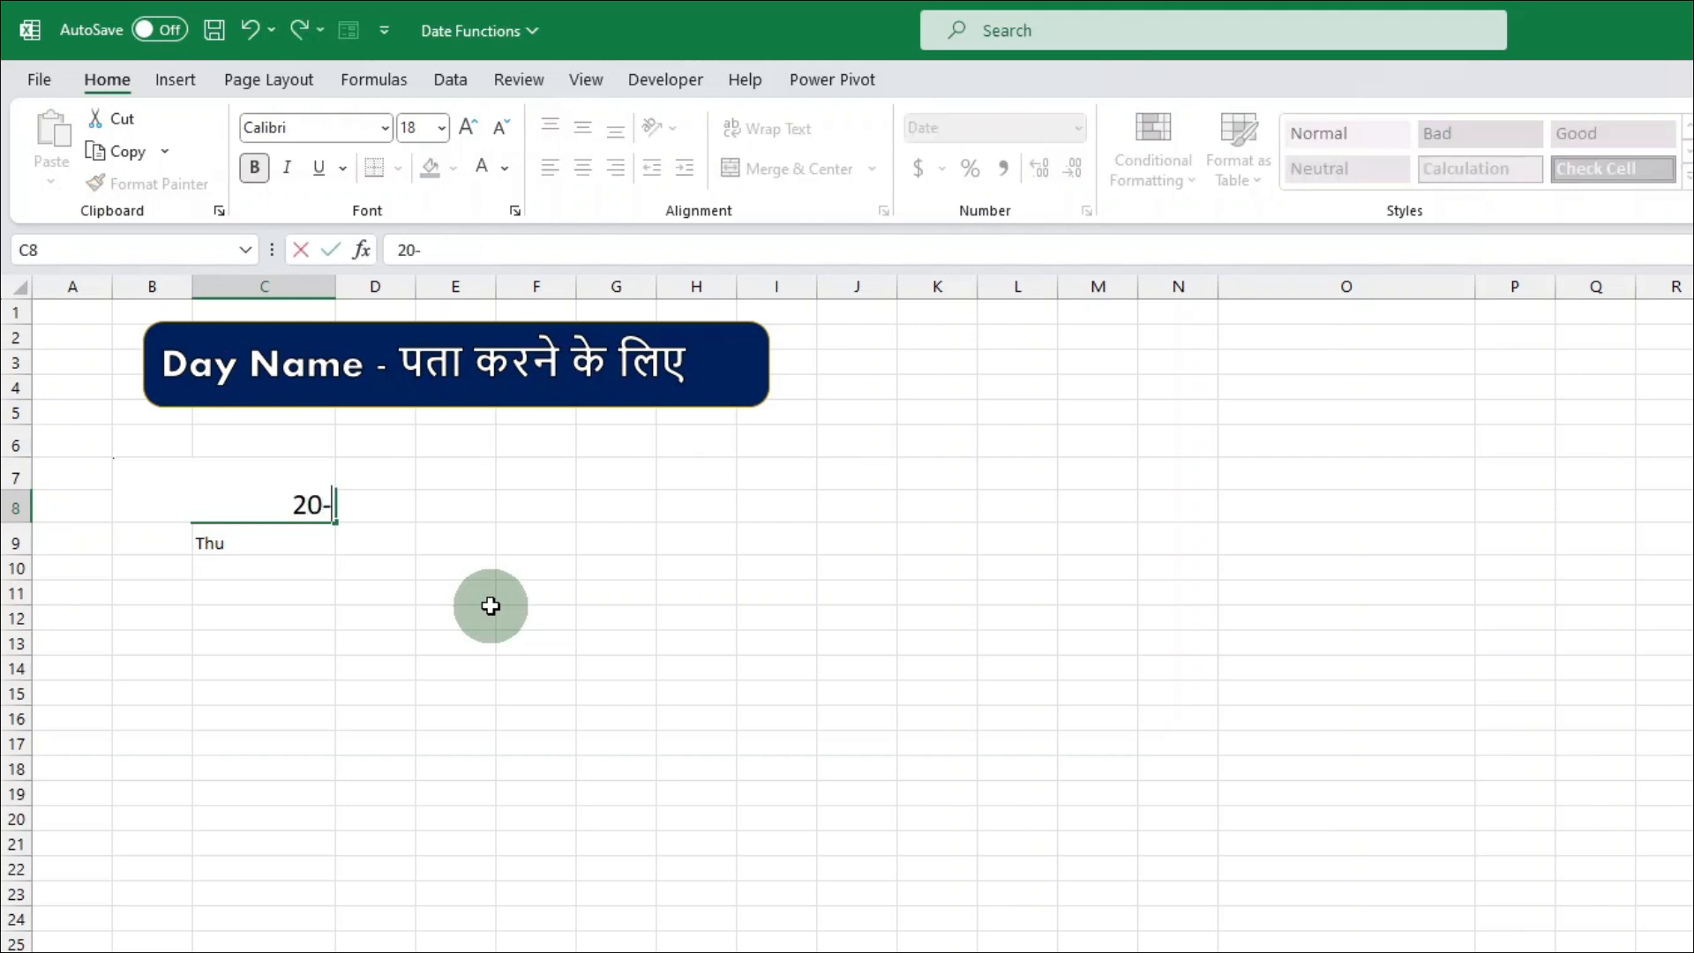
{"action": "type", "text": "07-2"}
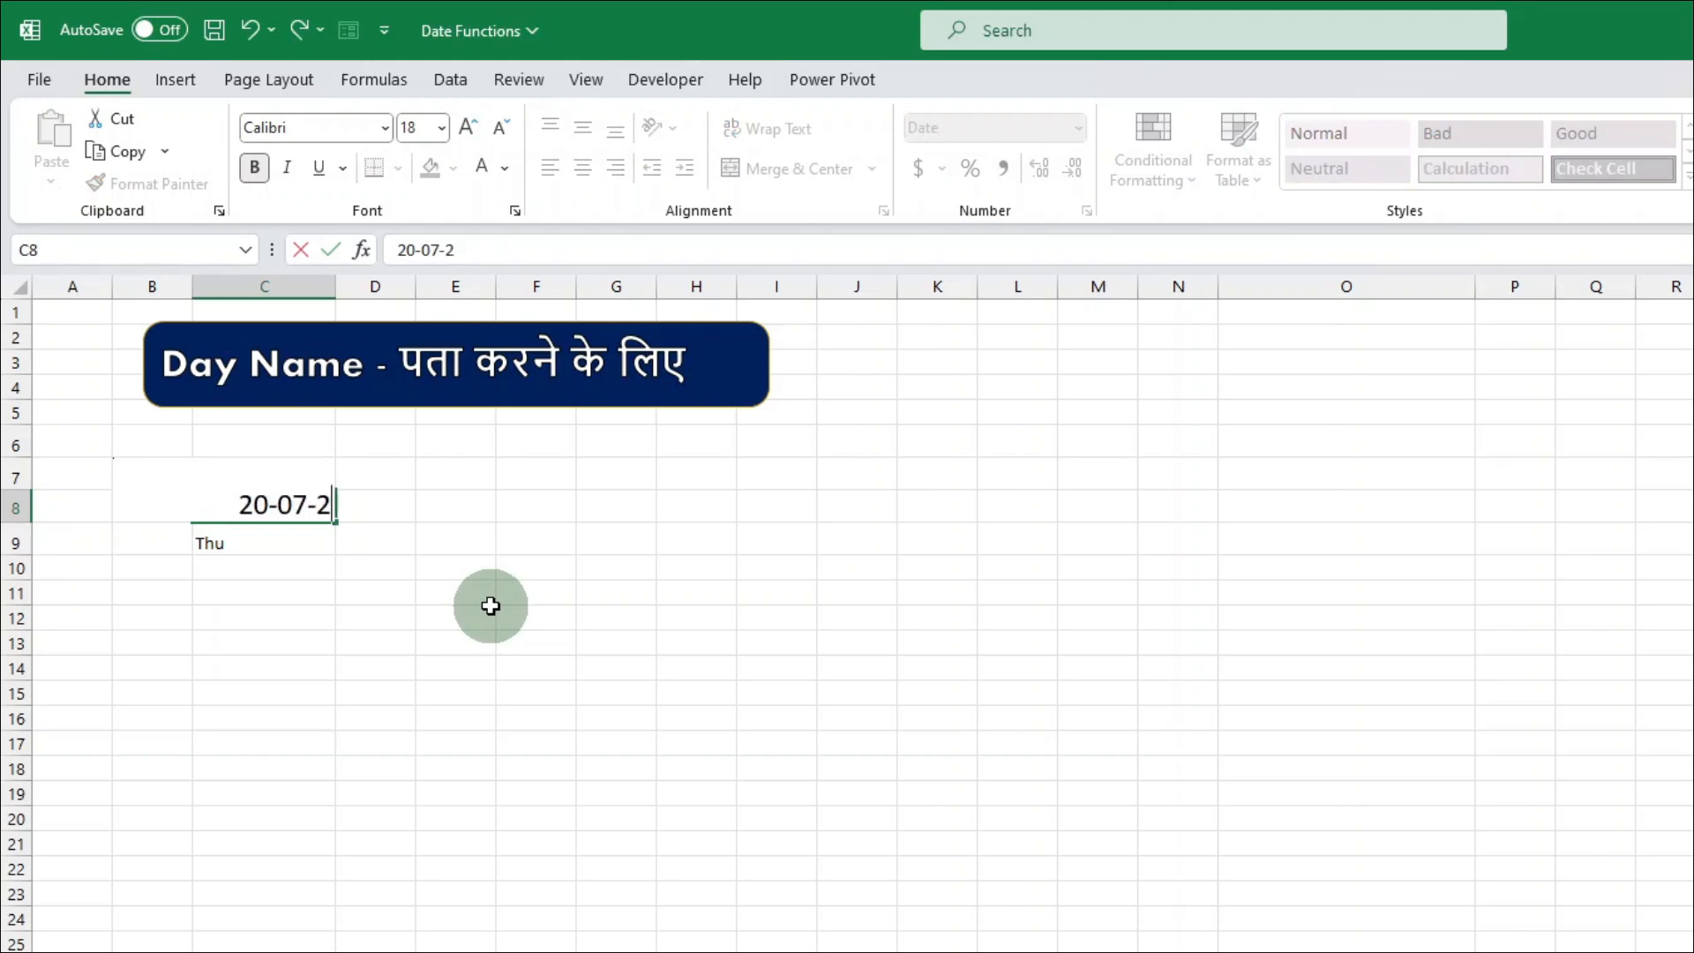
{"action": "type", "text": "003"}
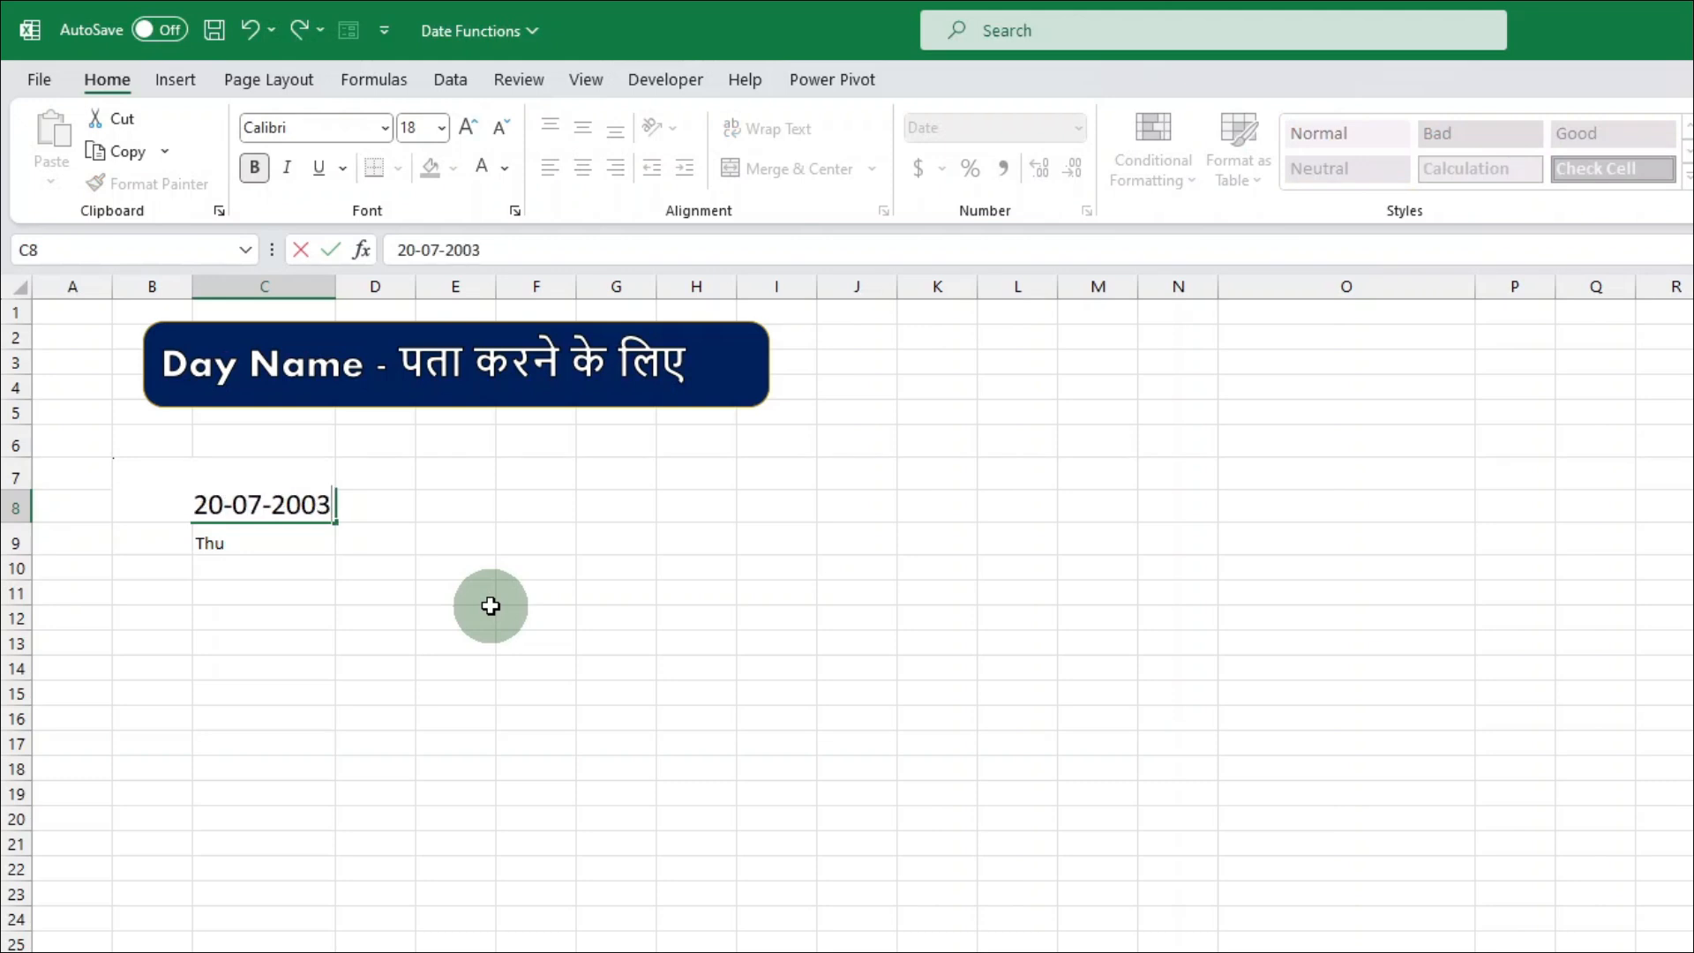
{"action": "key", "text": "Return"}
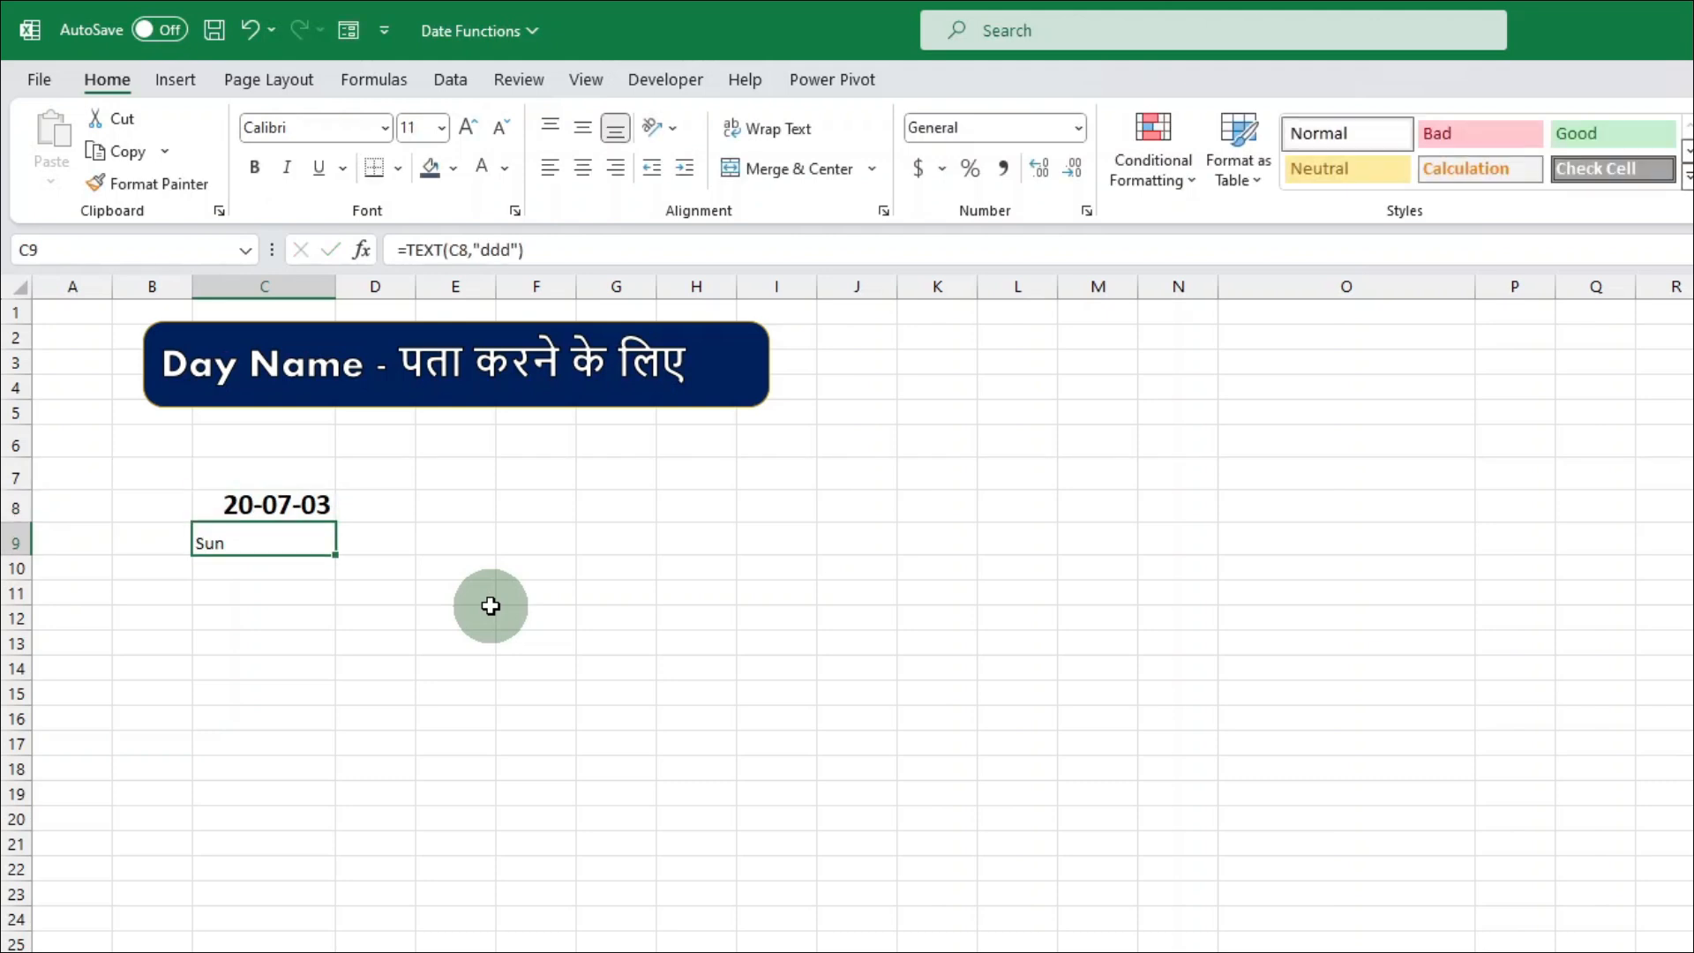
Review the new date in C8 and the weekday formula in C9 on the Day Name sheet.
{"action": "double_click", "coordinate": [233, 543]}
{"action": "left_click", "coordinate": [318, 876]}
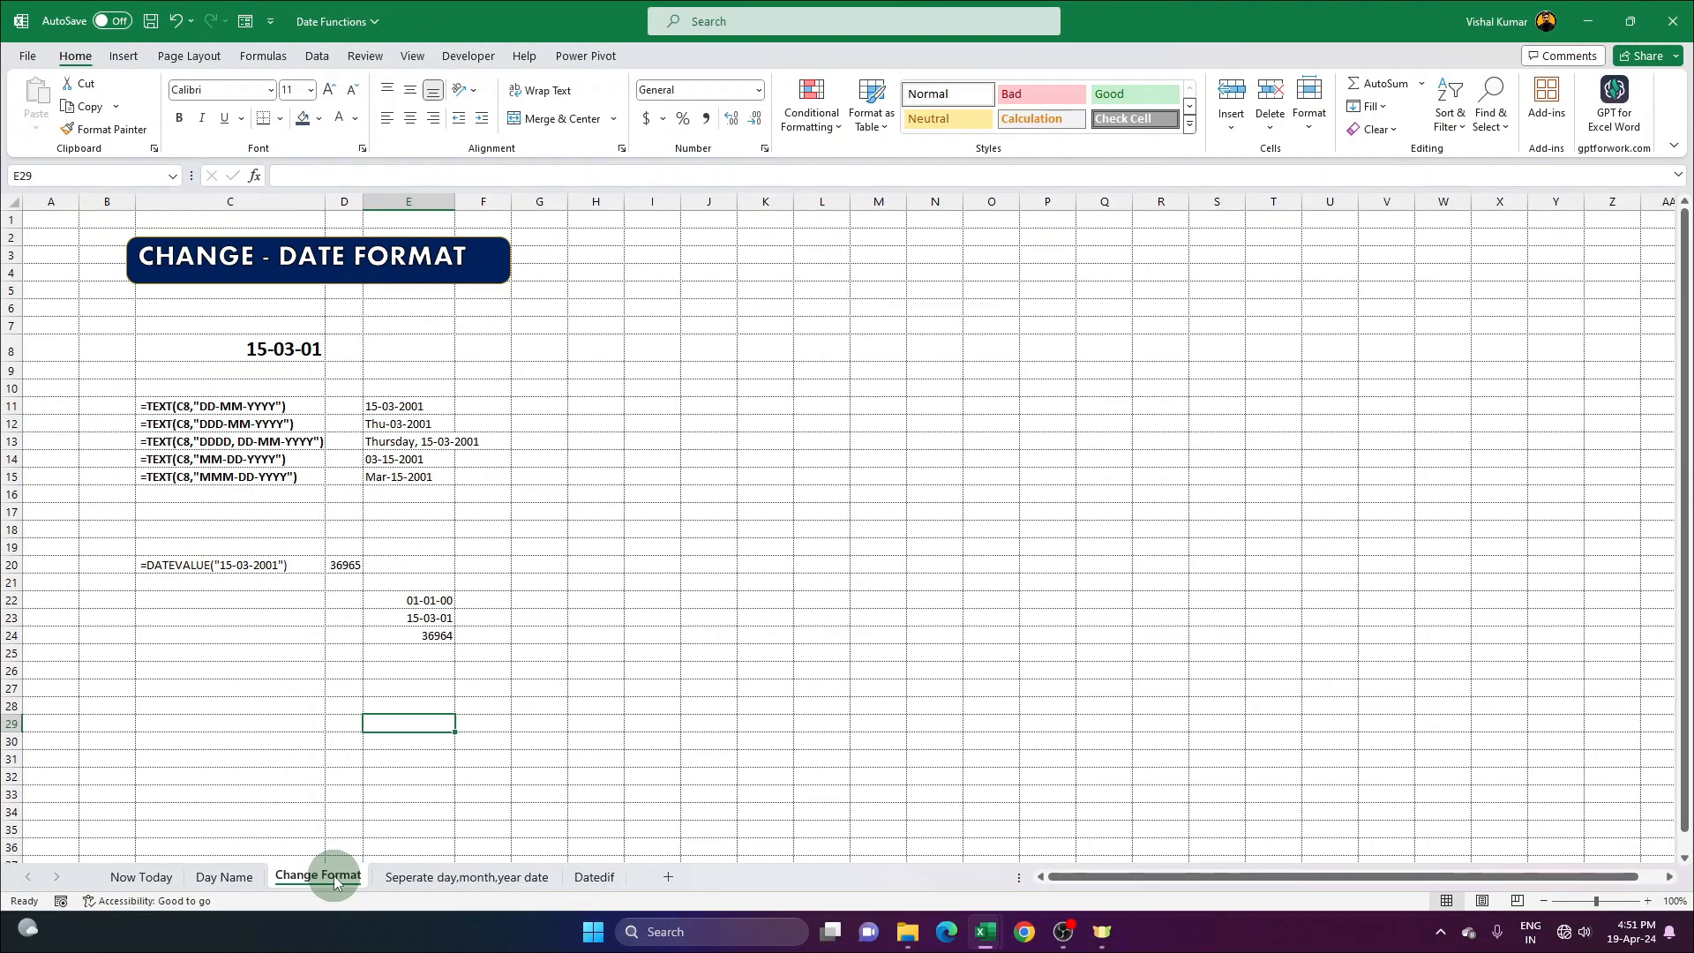
{"action": "left_click", "coordinate": [253, 885]}
{"action": "left_click", "coordinate": [166, 363]}
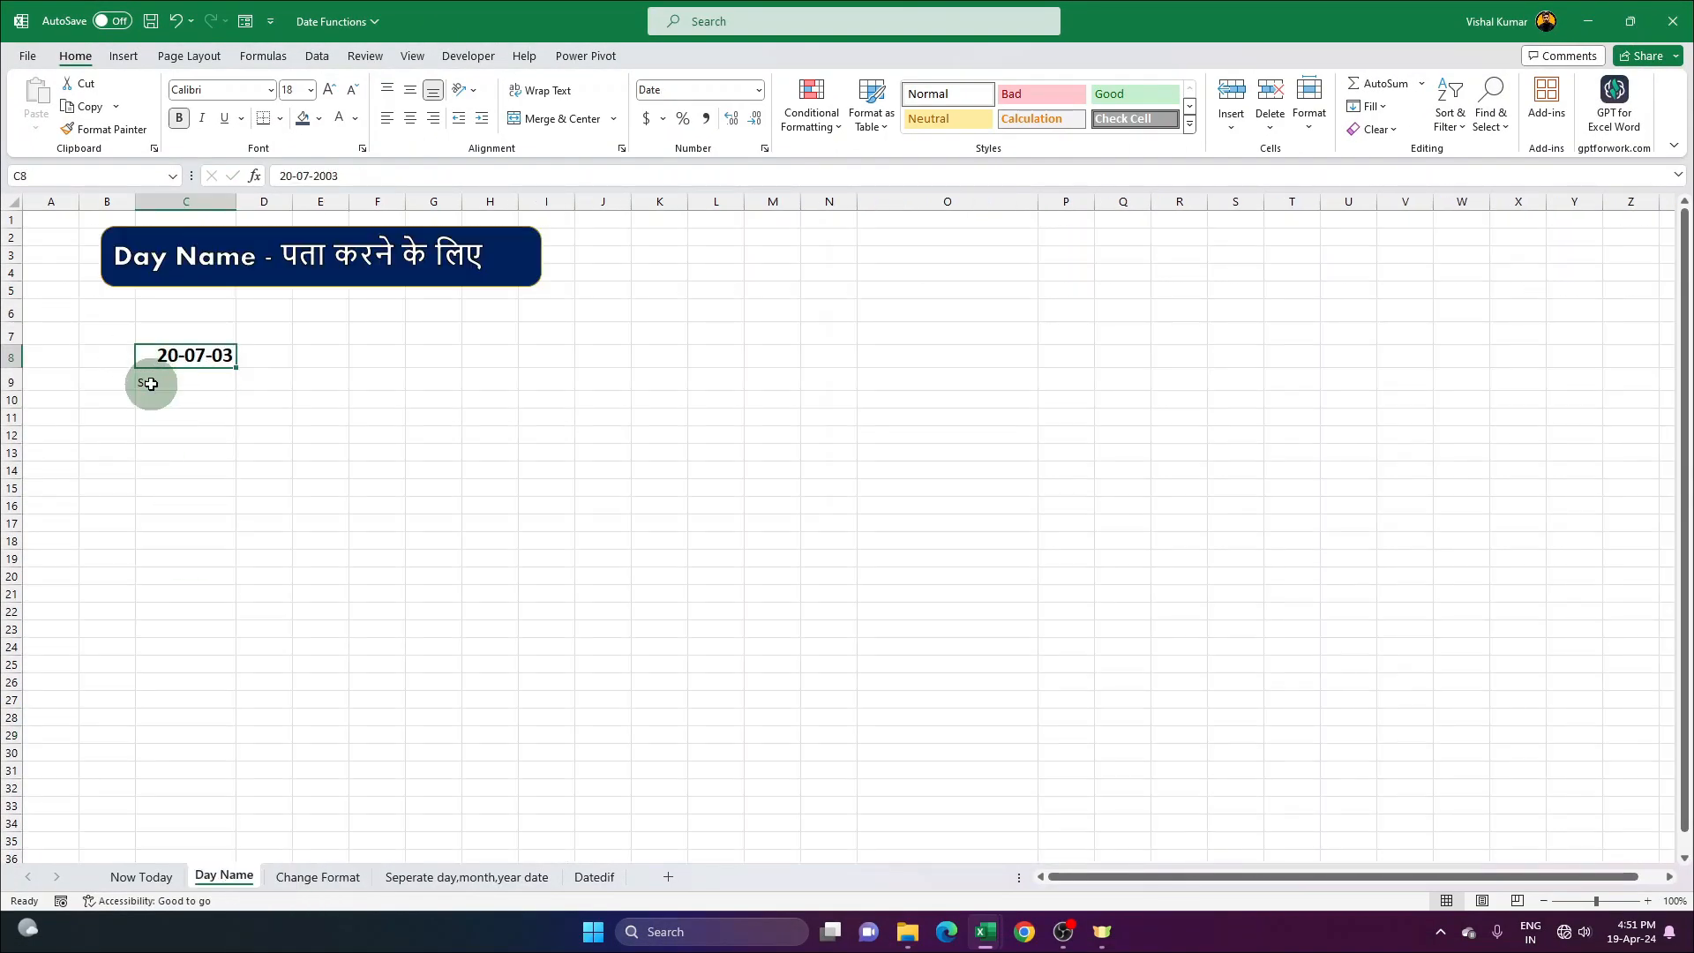
{"action": "double_click", "coordinate": [151, 382]}
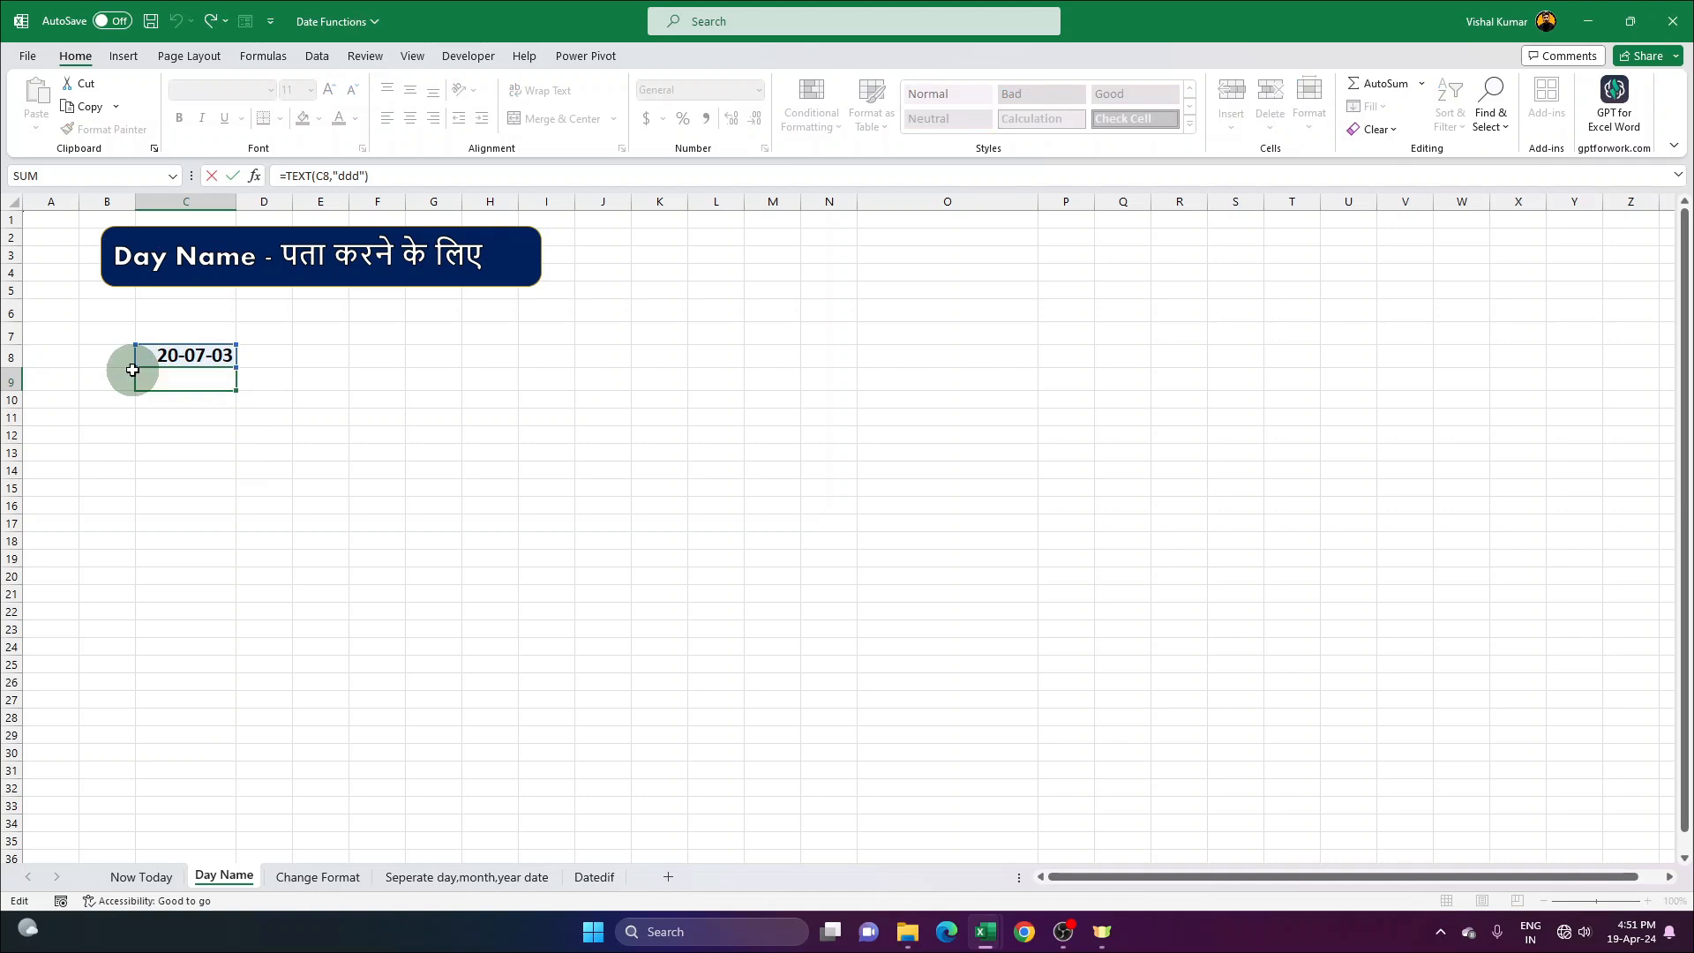
{"action": "key", "text": "Return"}
Open the Change Format sheet and autofit the width of column D.
{"action": "left_click", "coordinate": [325, 876]}
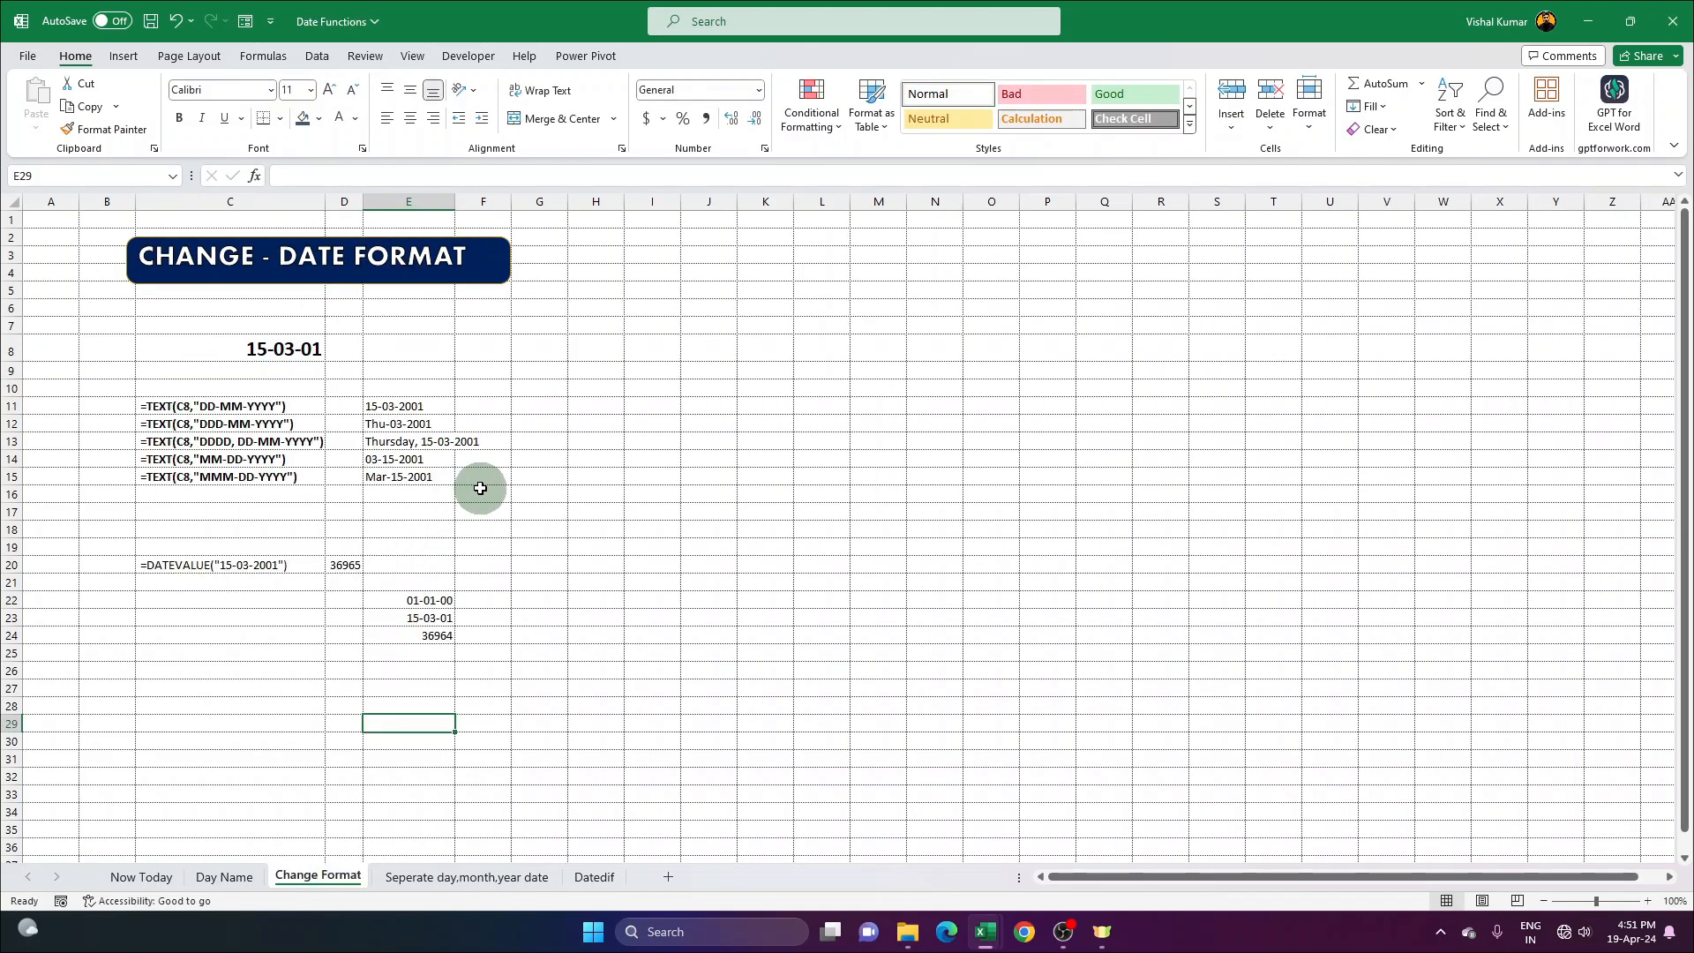
{"action": "scroll", "coordinate": [528, 549], "scroll_direction": "up", "scroll_amount": 2}
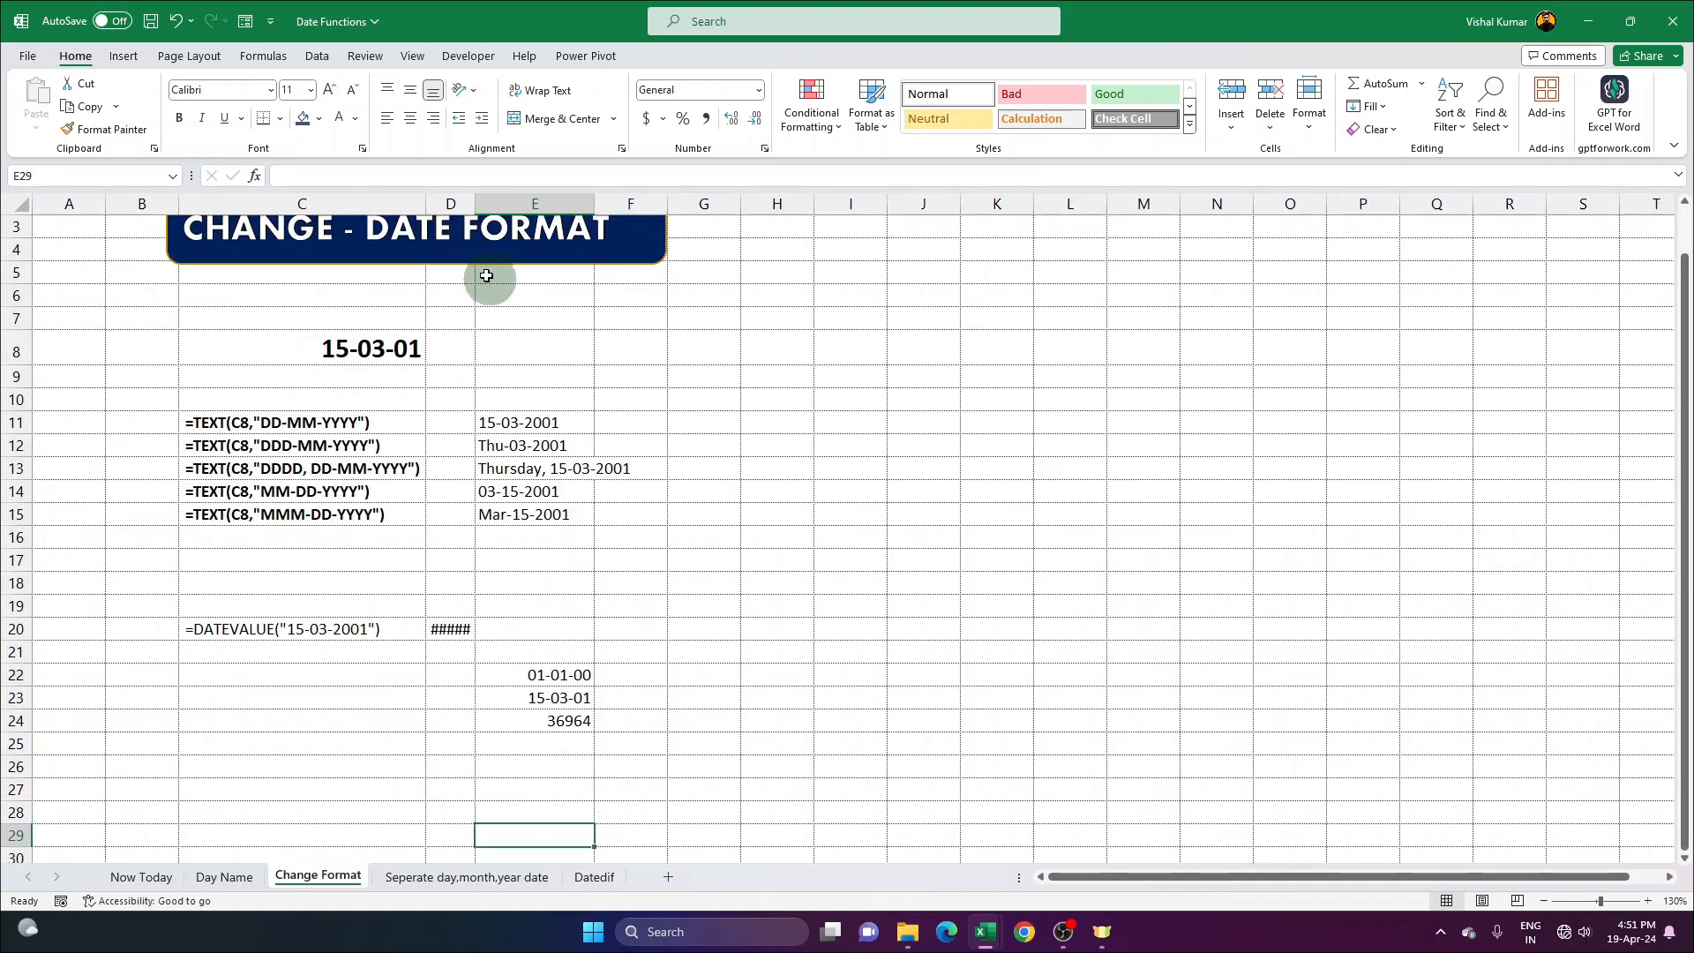
{"action": "double_click", "coordinate": [475, 203]}
{"action": "scroll", "coordinate": [529, 424], "scroll_direction": "up", "scroll_amount": 1}
Inspect the TEXT formulas in E11:E15 that show the C8 date in different formats.
{"action": "left_click", "coordinate": [549, 466]}
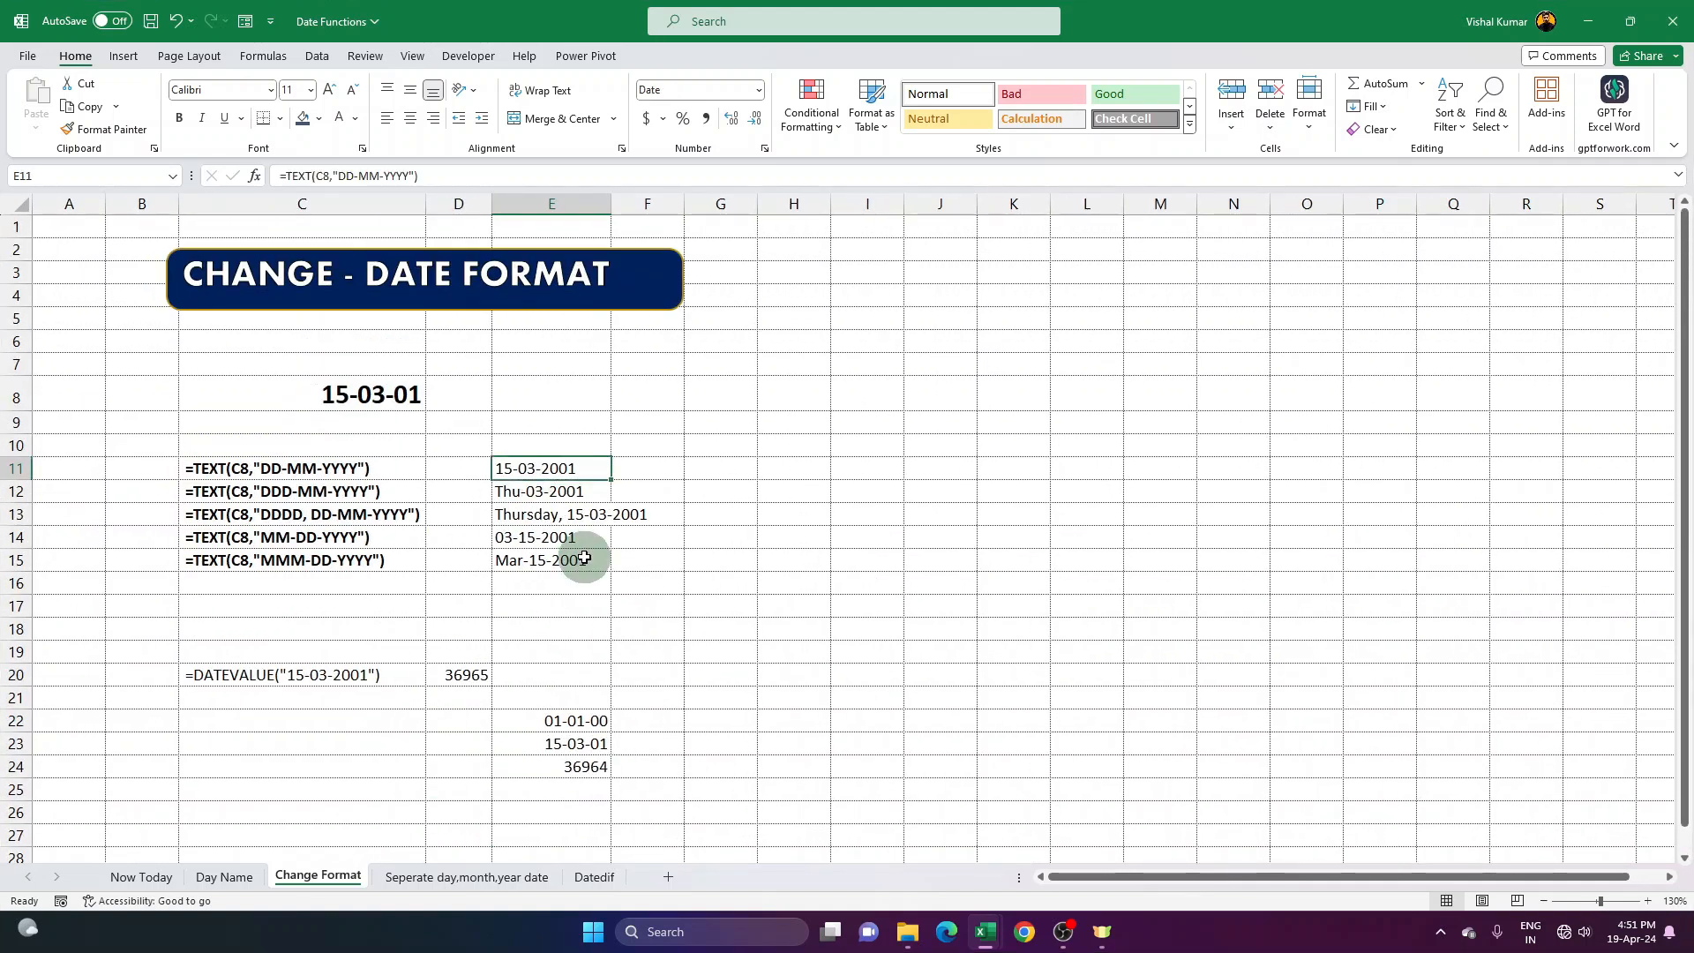
{"action": "left_click", "coordinate": [565, 491]}
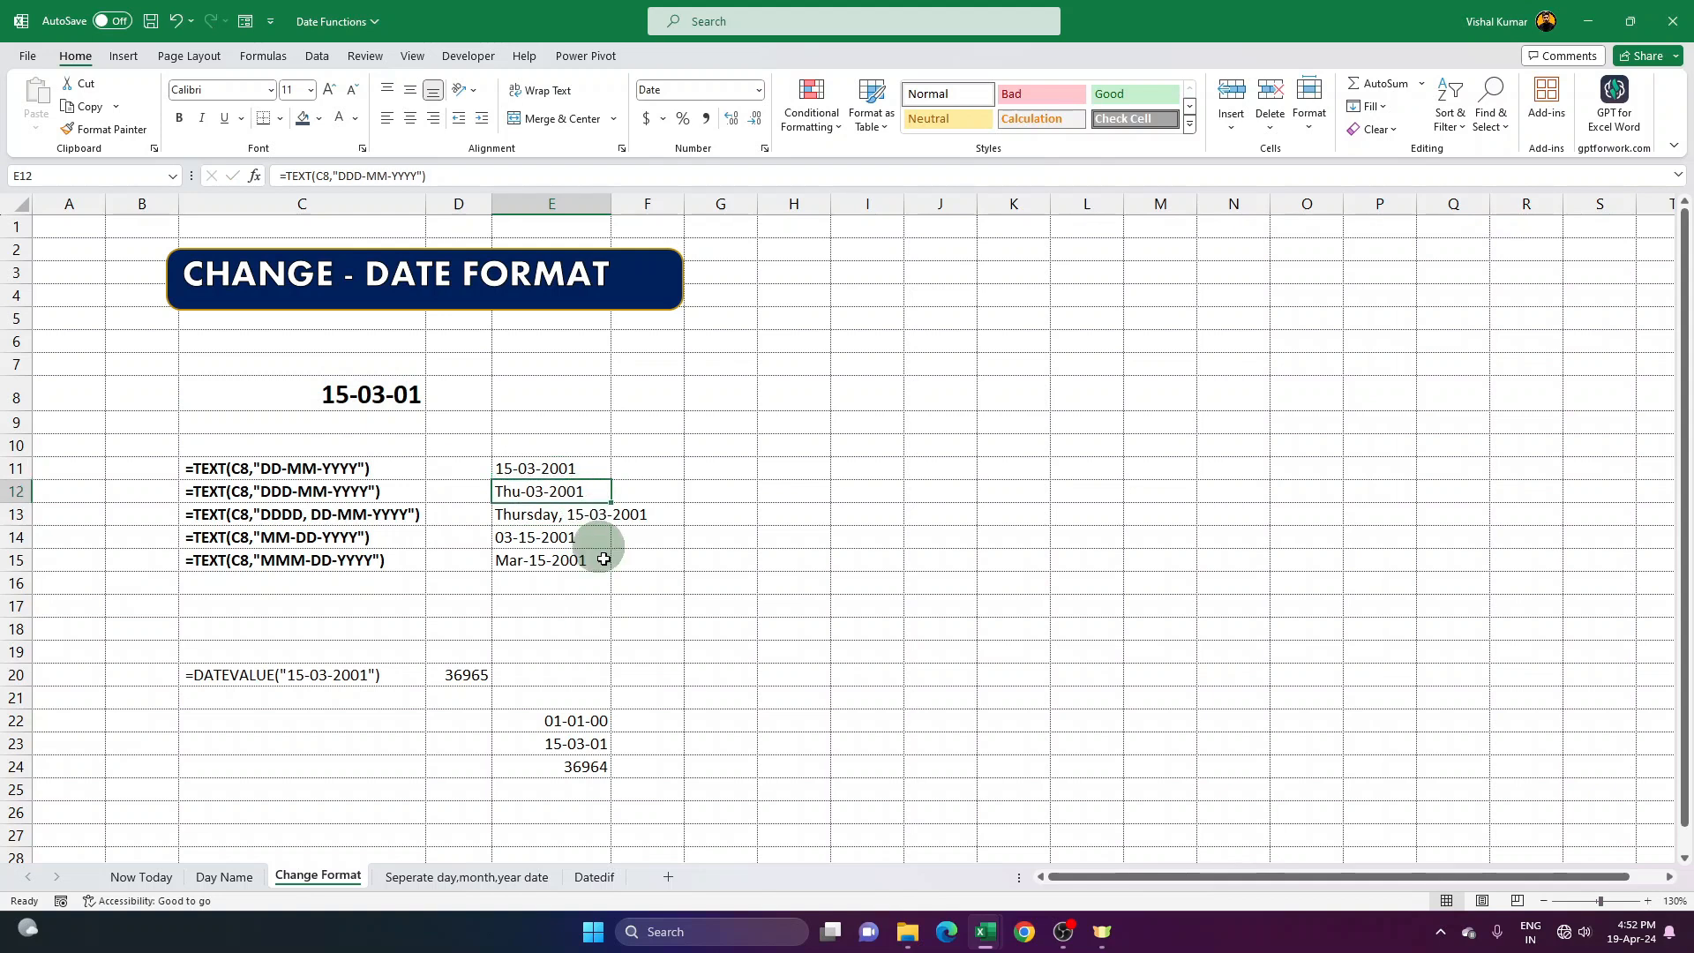
{"action": "left_click", "coordinate": [590, 516]}
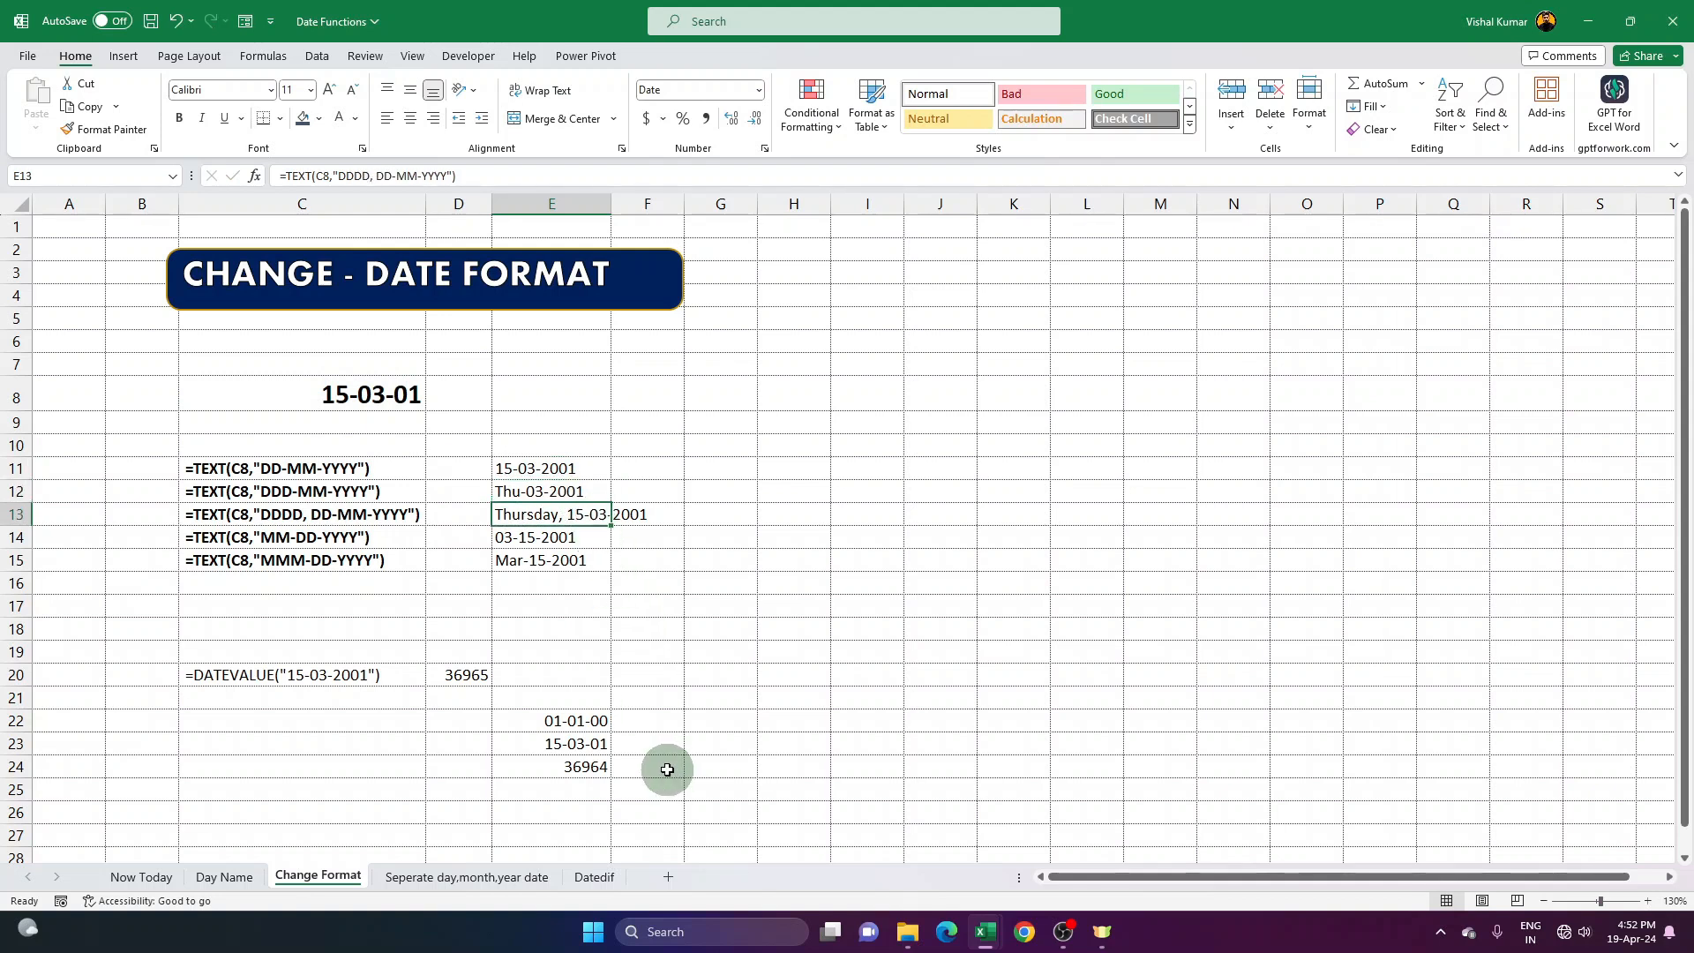
{"action": "left_click", "coordinate": [569, 540]}
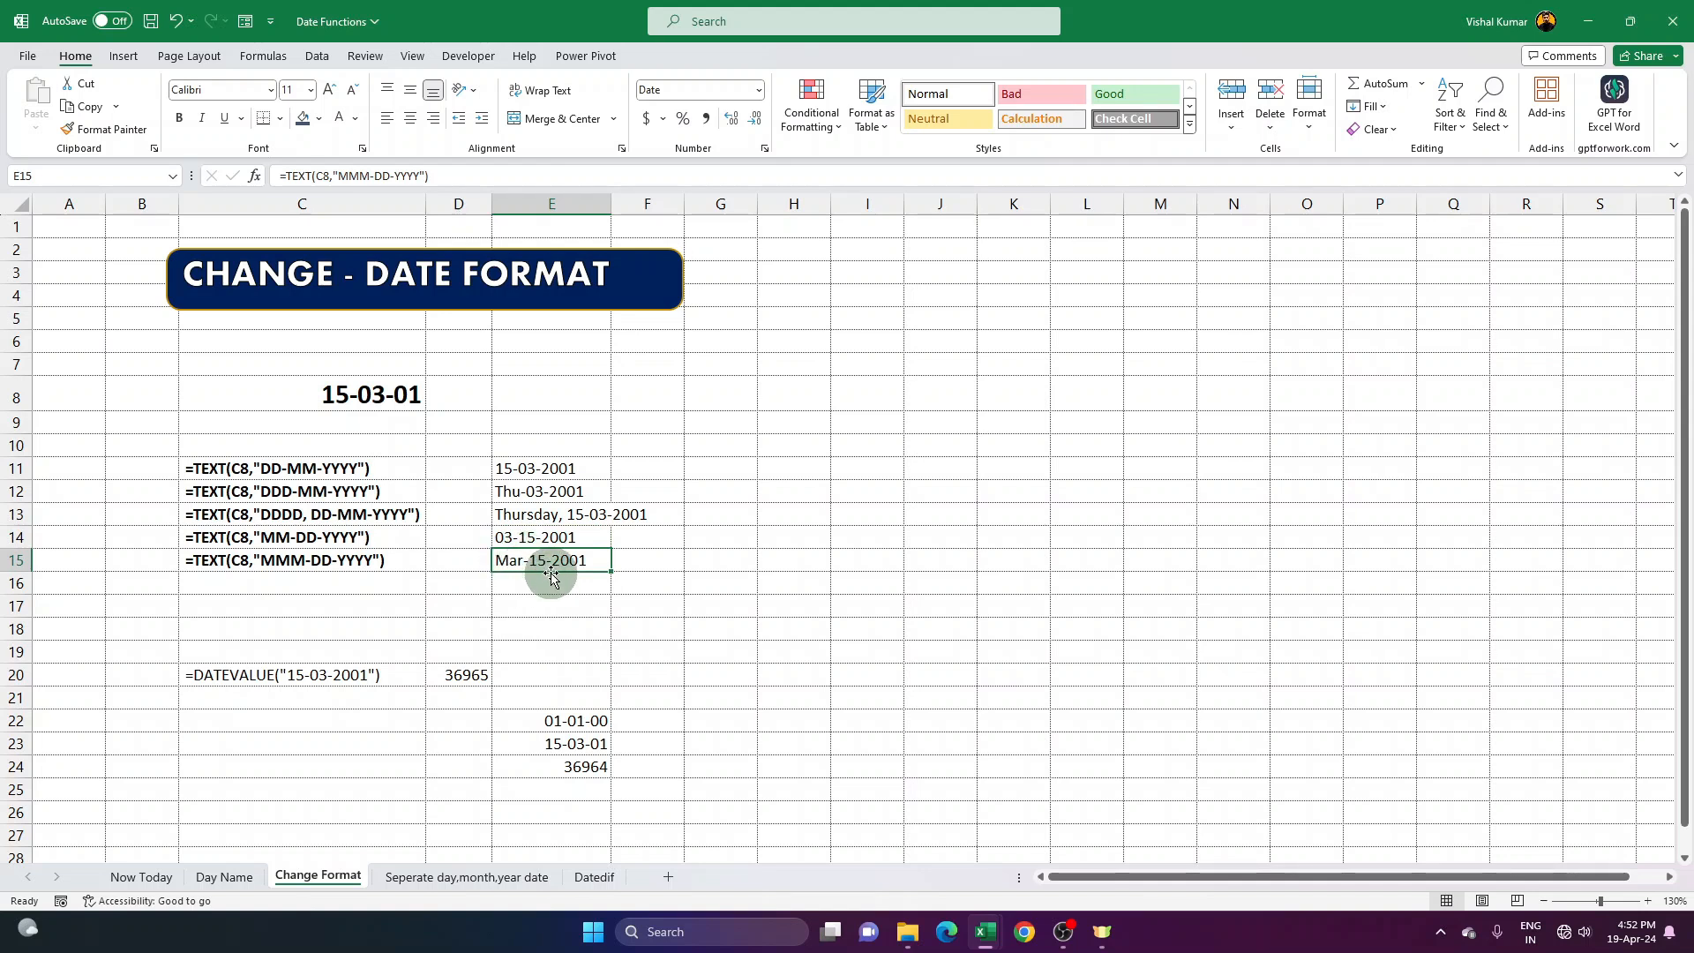
{"action": "mouse_move", "coordinate": [555, 466]}
{"action": "left_mouse_down"}
{"action": "mouse_move", "coordinate": [556, 568]}
{"action": "mouse_move", "coordinate": [552, 472]}
{"action": "left_mouse_up"}
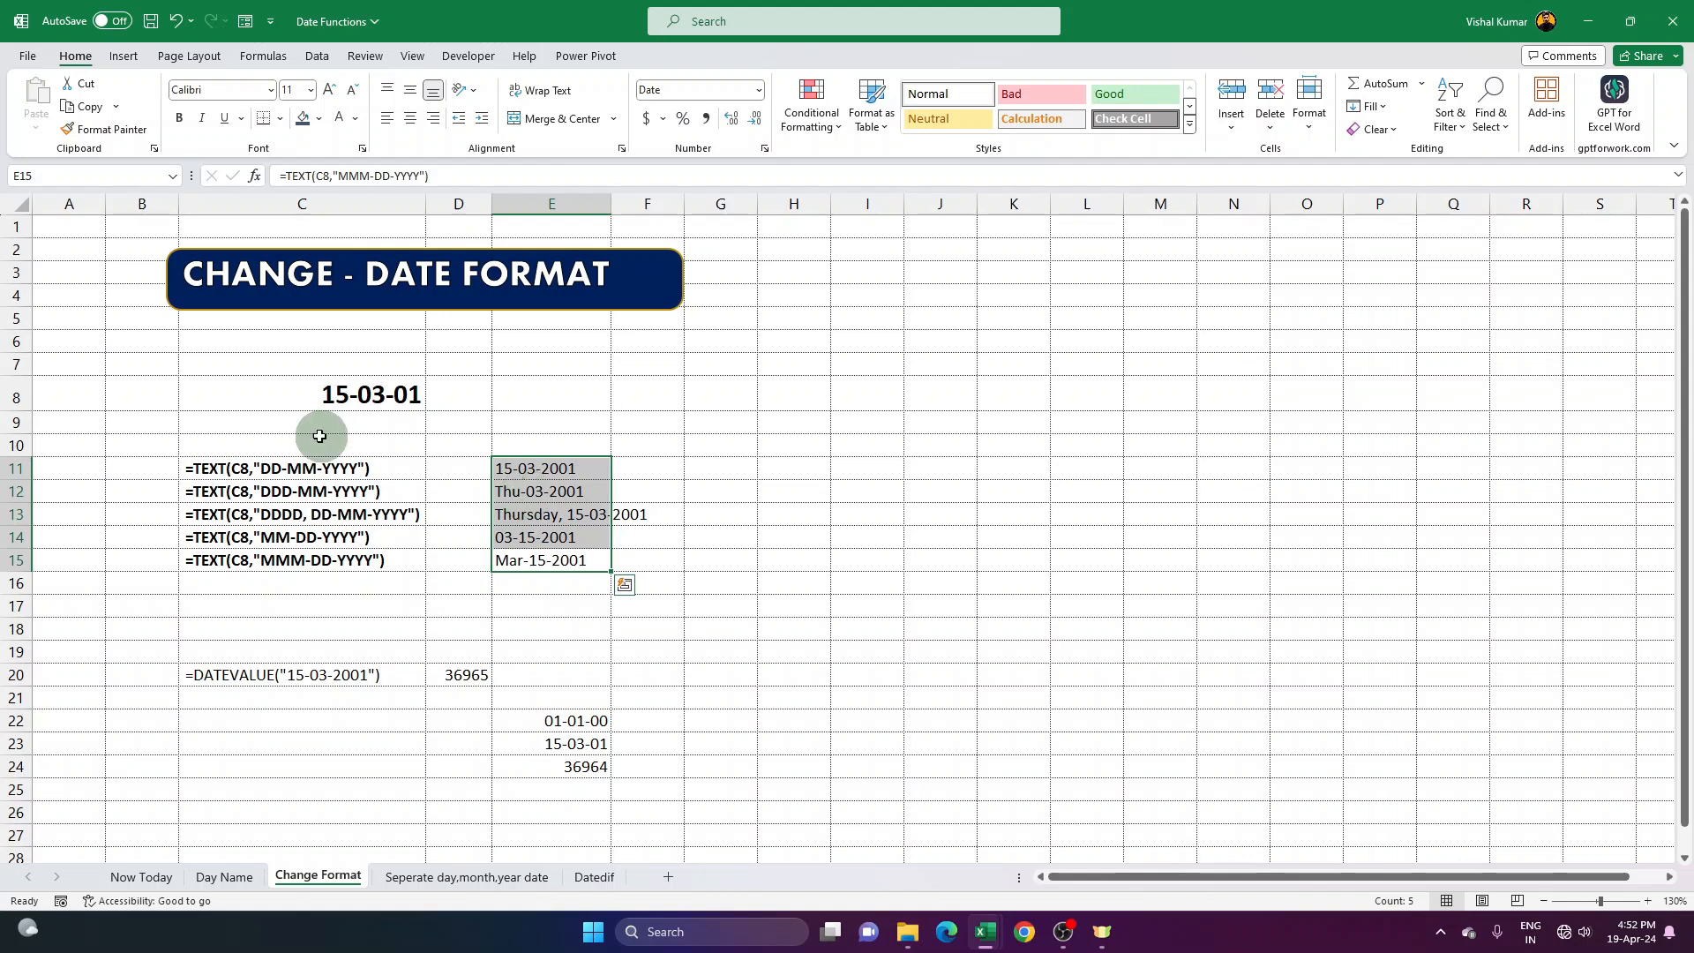
Clear the formula results in E11:E15 and restore the sample formula texts removed from C11:C15.
{"action": "left_click_drag", "start_coordinate": [236, 467], "coordinate": [238, 560]}
{"action": "key", "text": "ctrl+c"}
{"action": "key", "text": "Delete"}
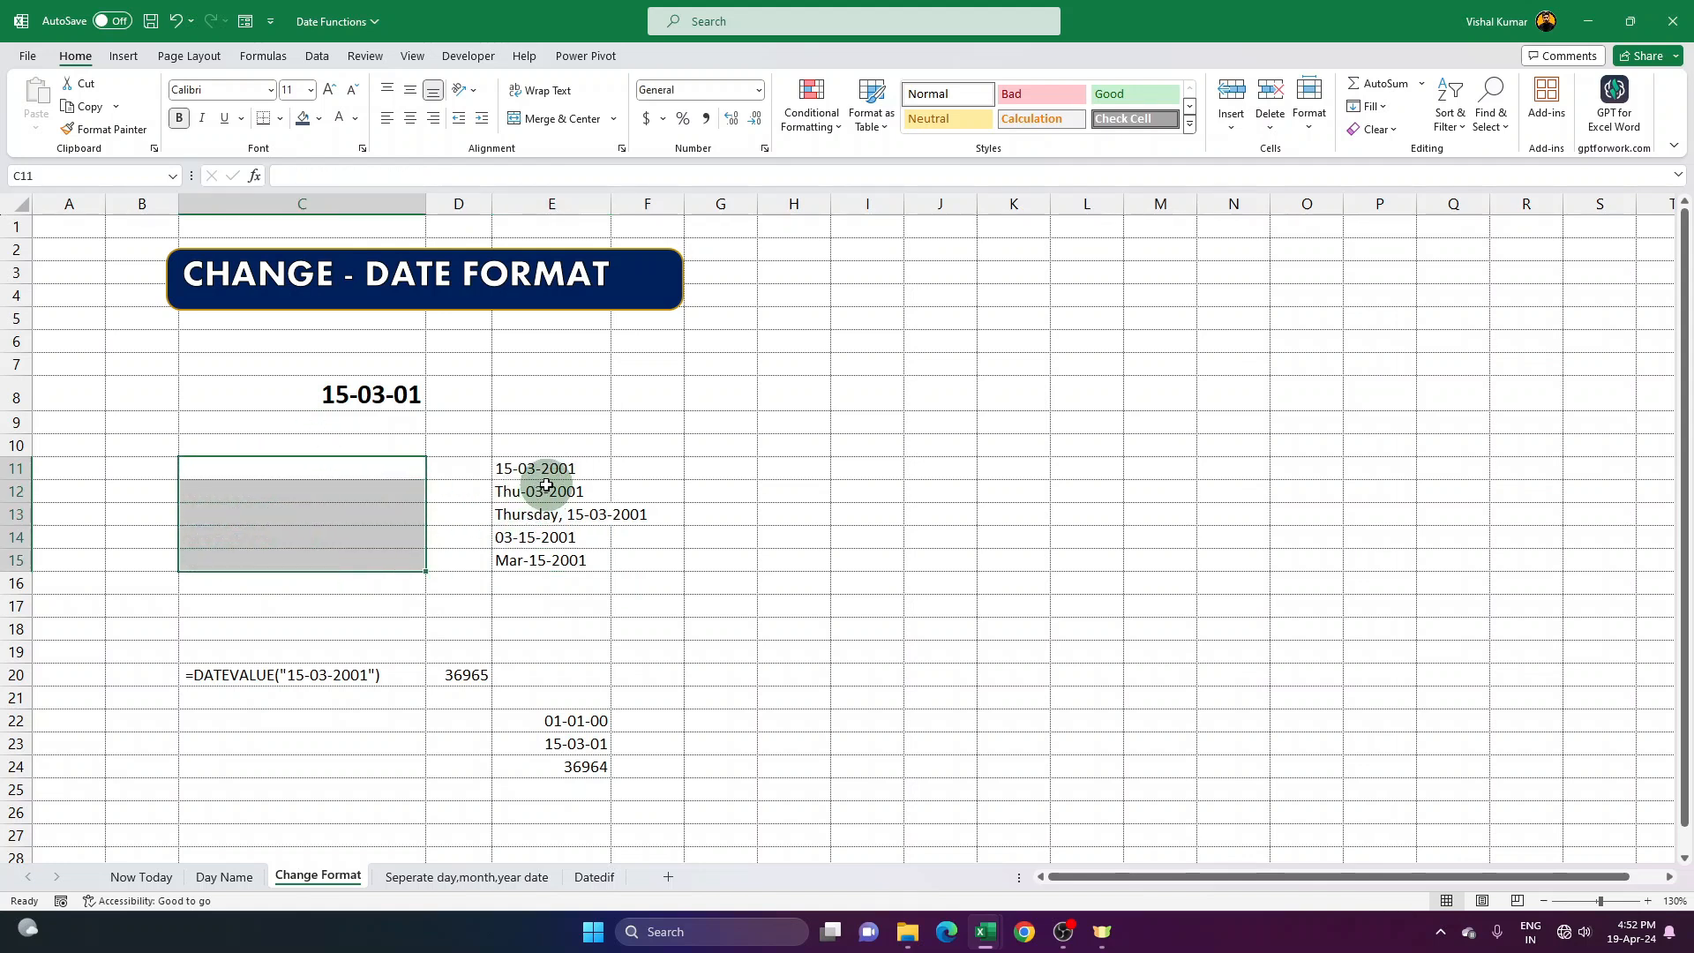
{"action": "key", "text": "ctrl+v"}
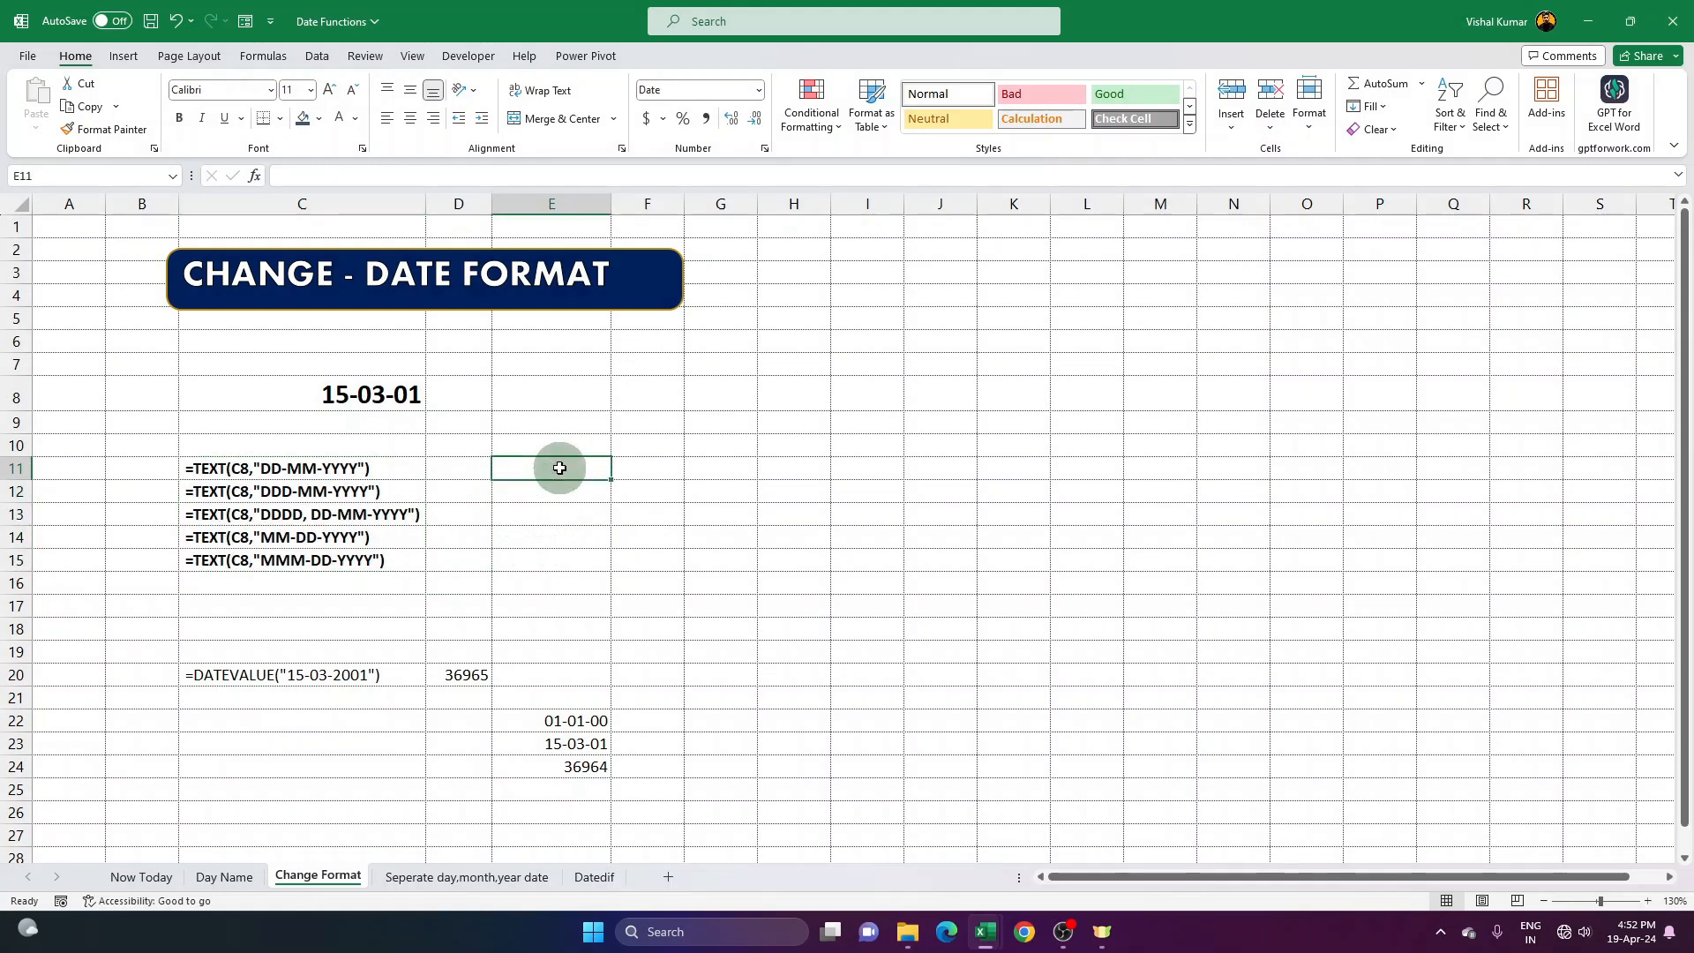
Write a TEXT formula in E11 that formats the date in C8 as dd/mm/yyyy.
{"action": "type", "text": "="}
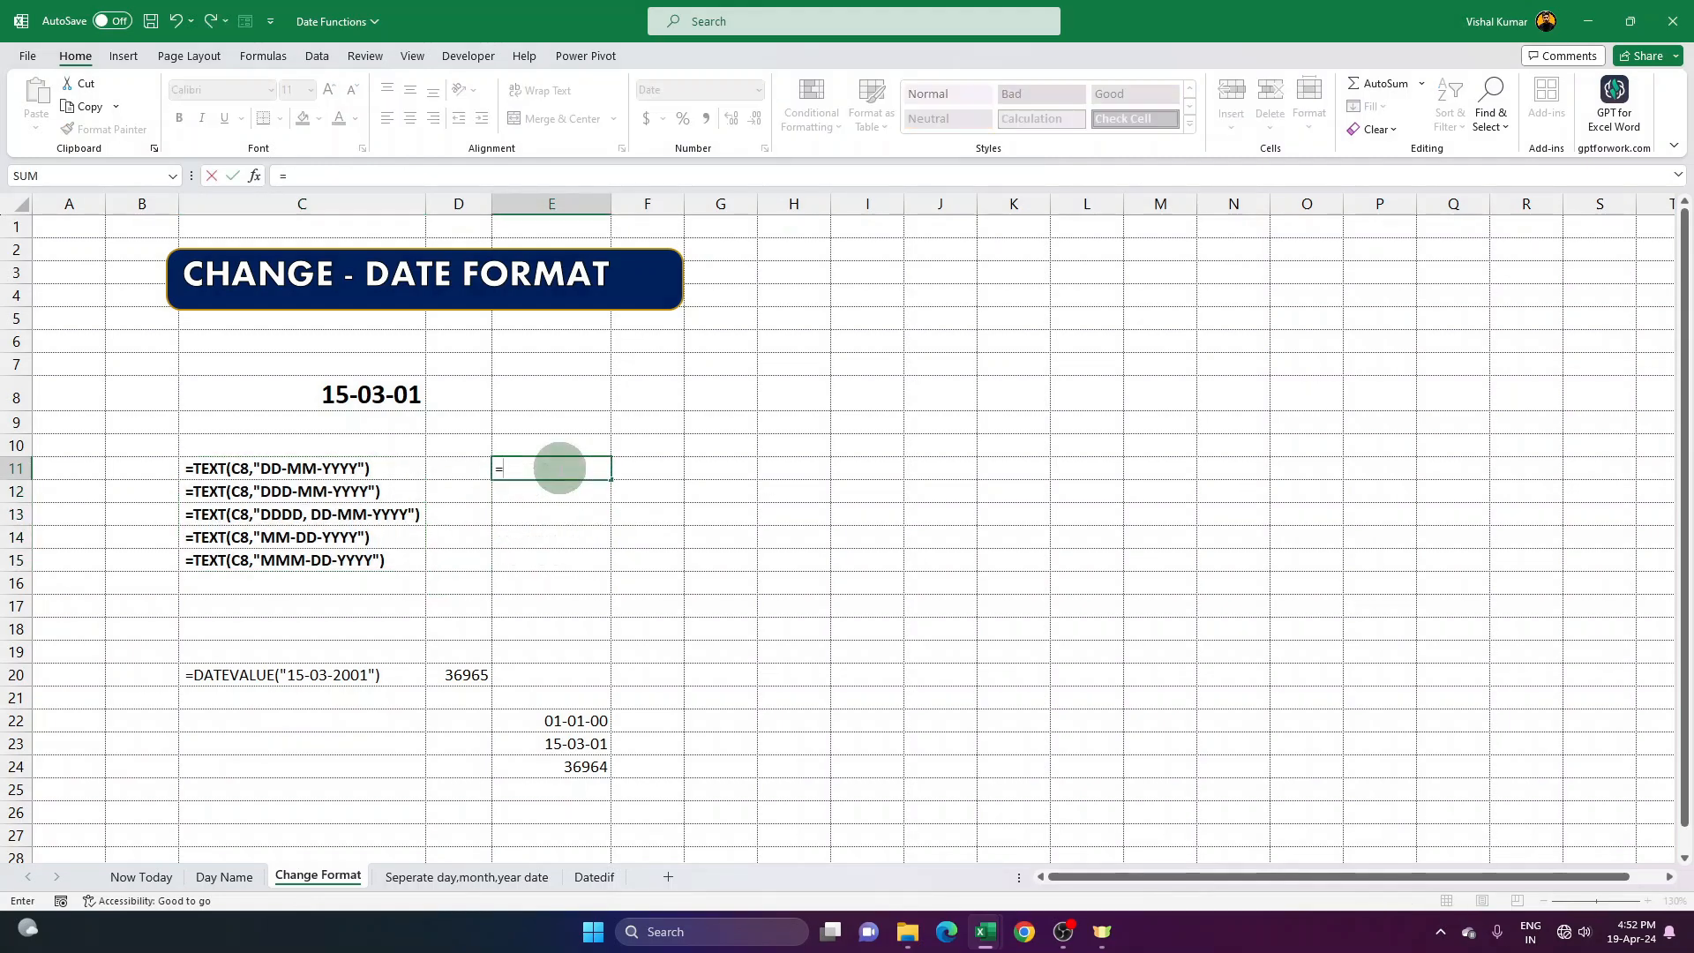
{"action": "type", "text": "TEXT("}
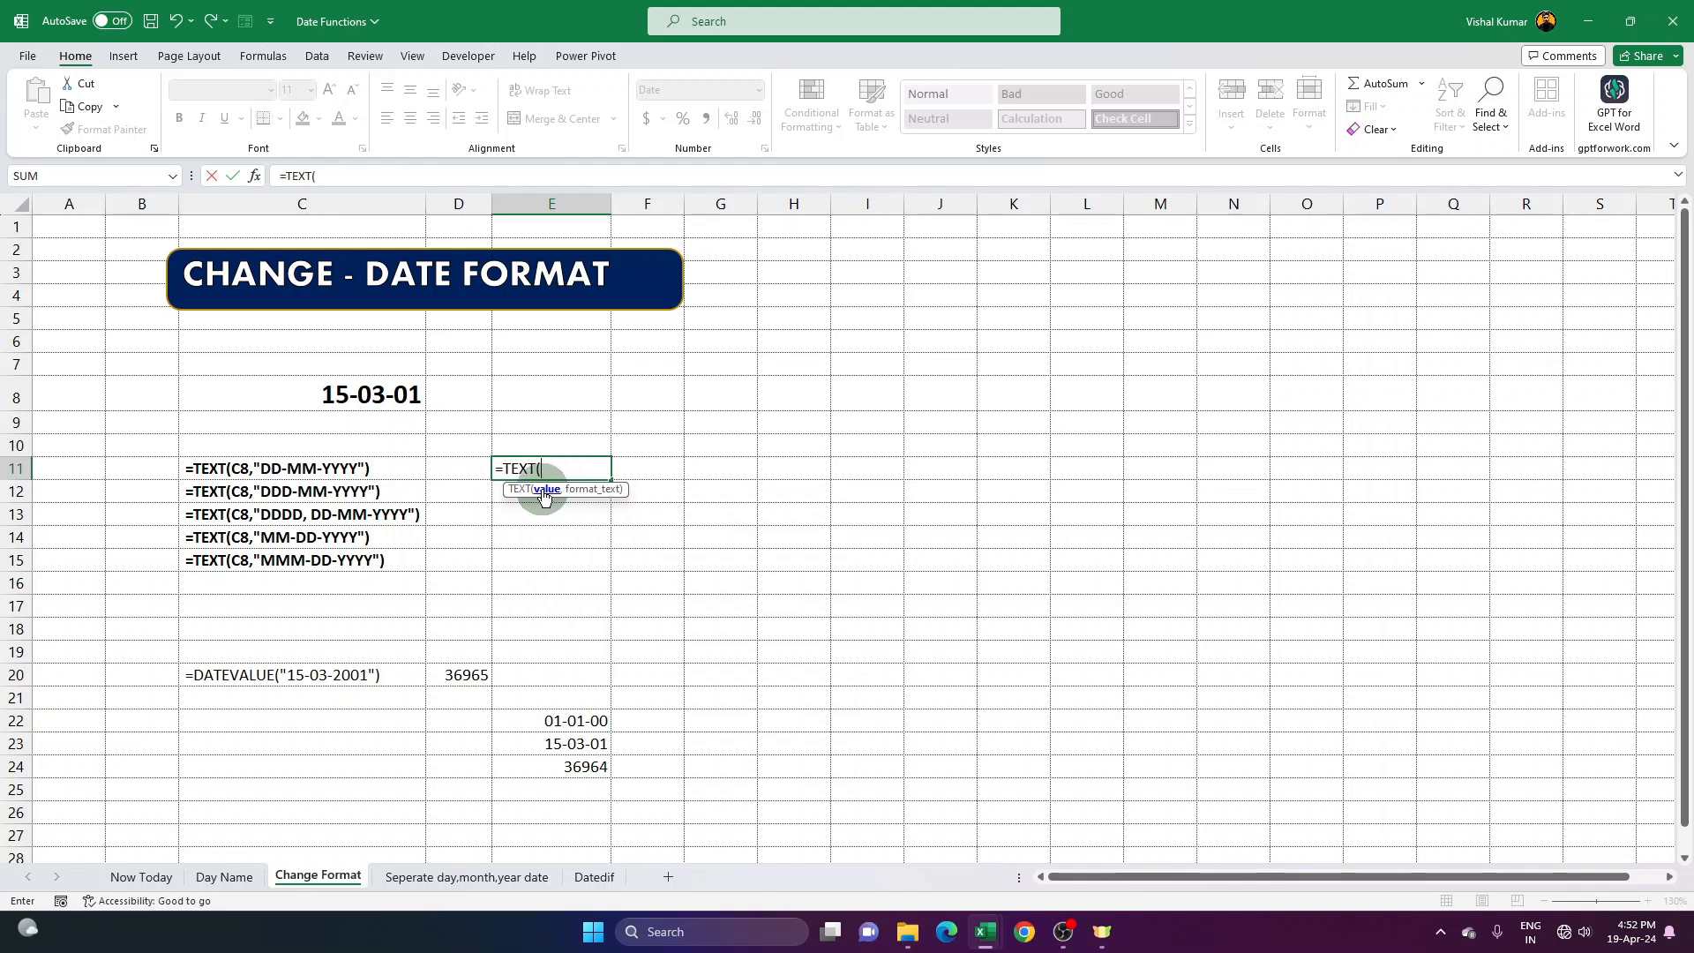
{"action": "left_click", "coordinate": [357, 404]}
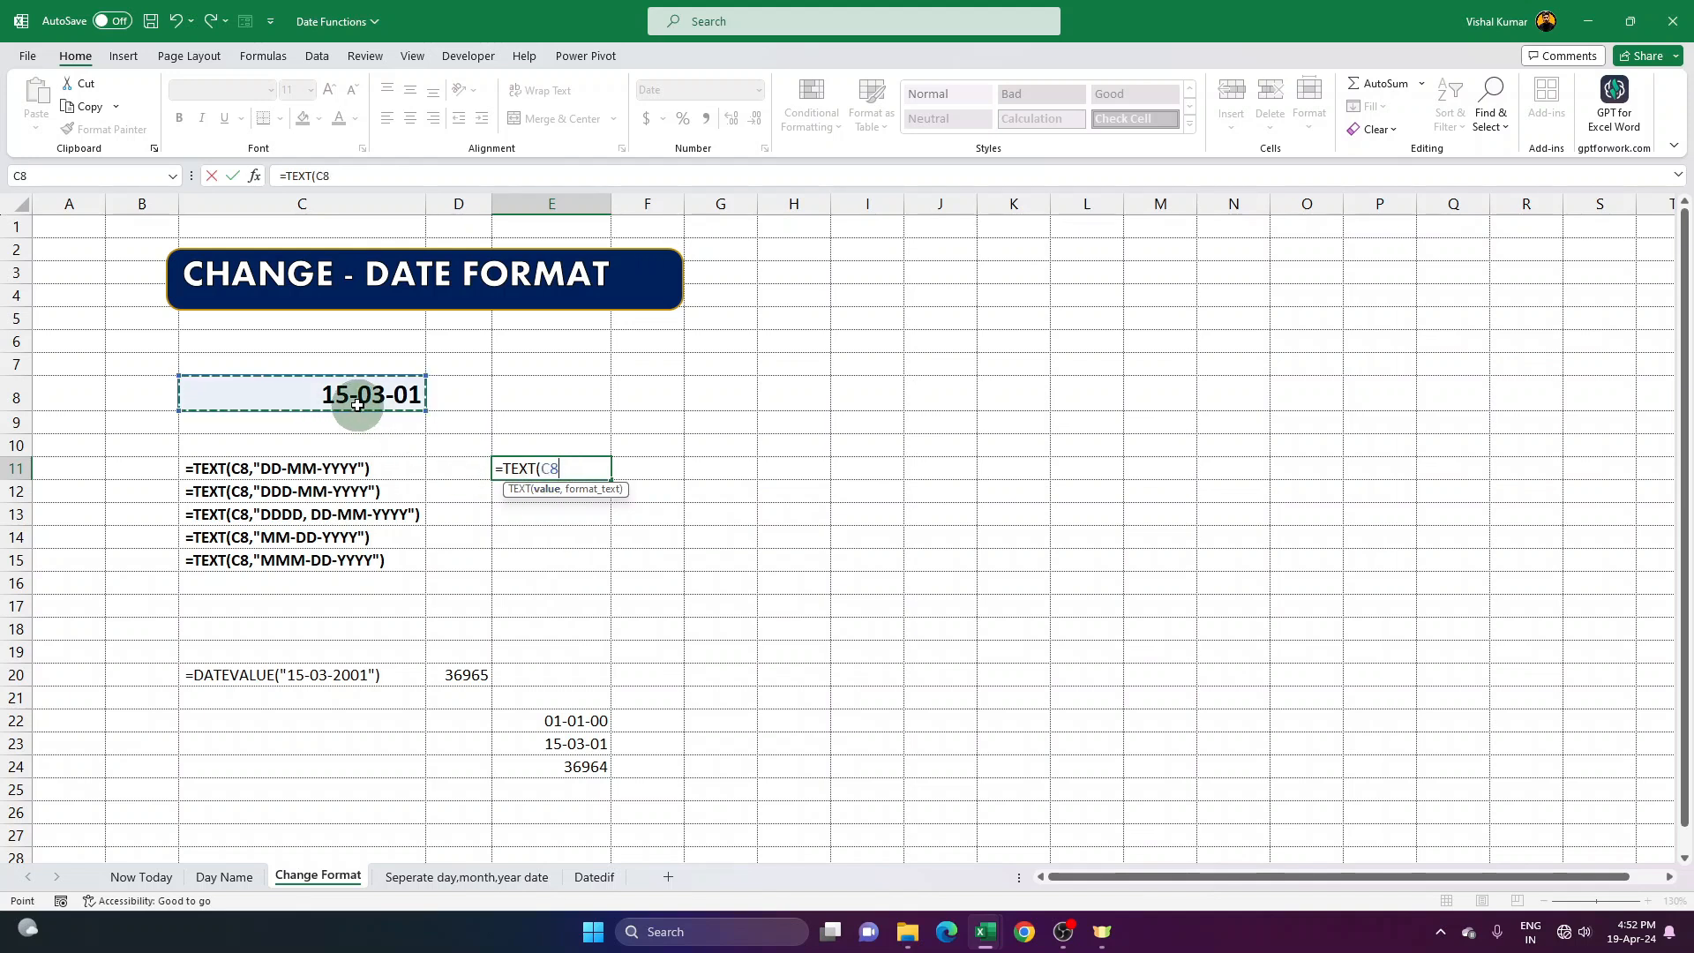
{"action": "type", "text": ","}
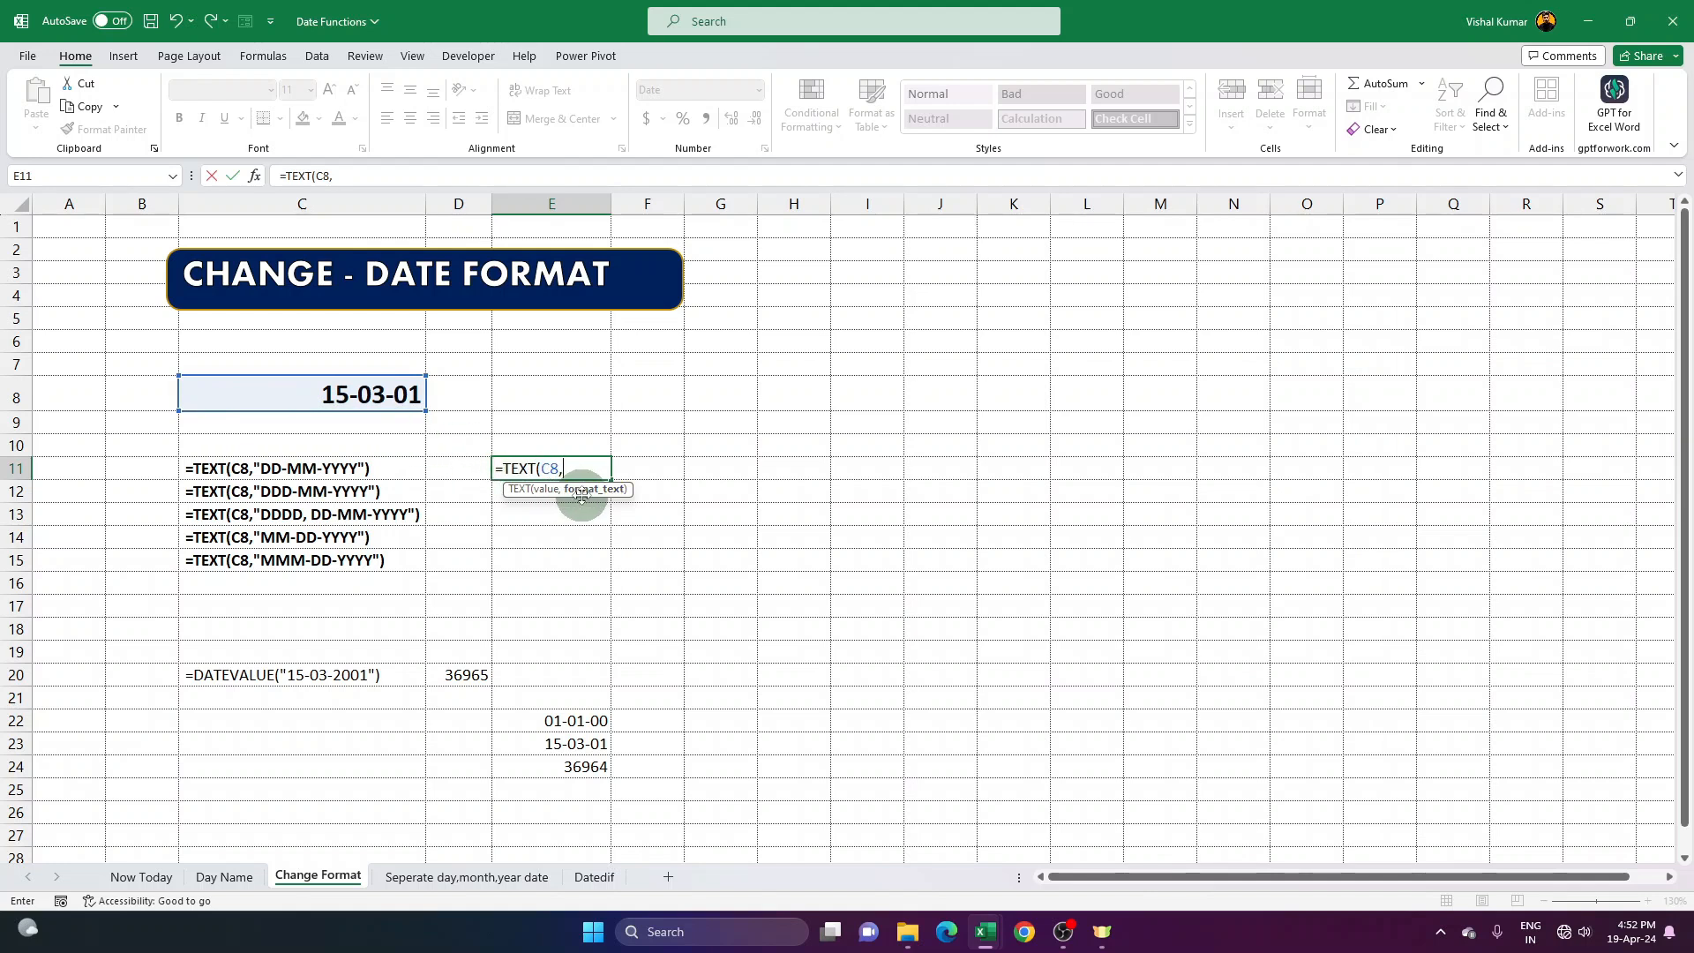
{"action": "type", "text": "\"dd"}
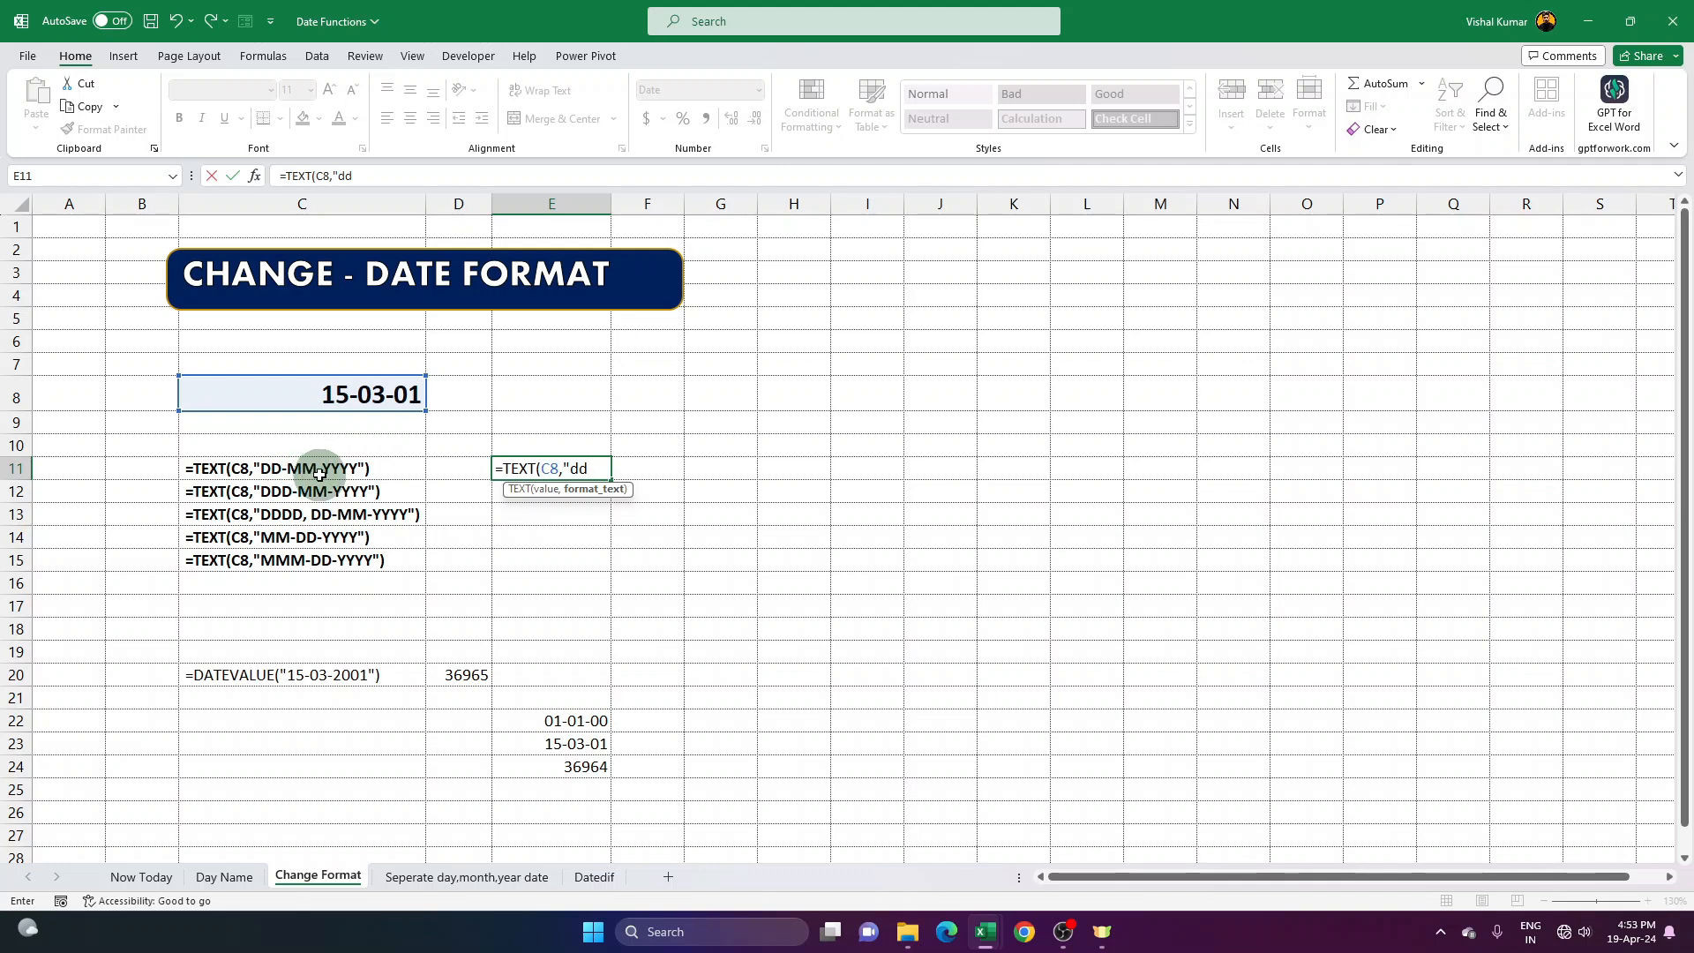
{"action": "type", "text": "/mm/y"}
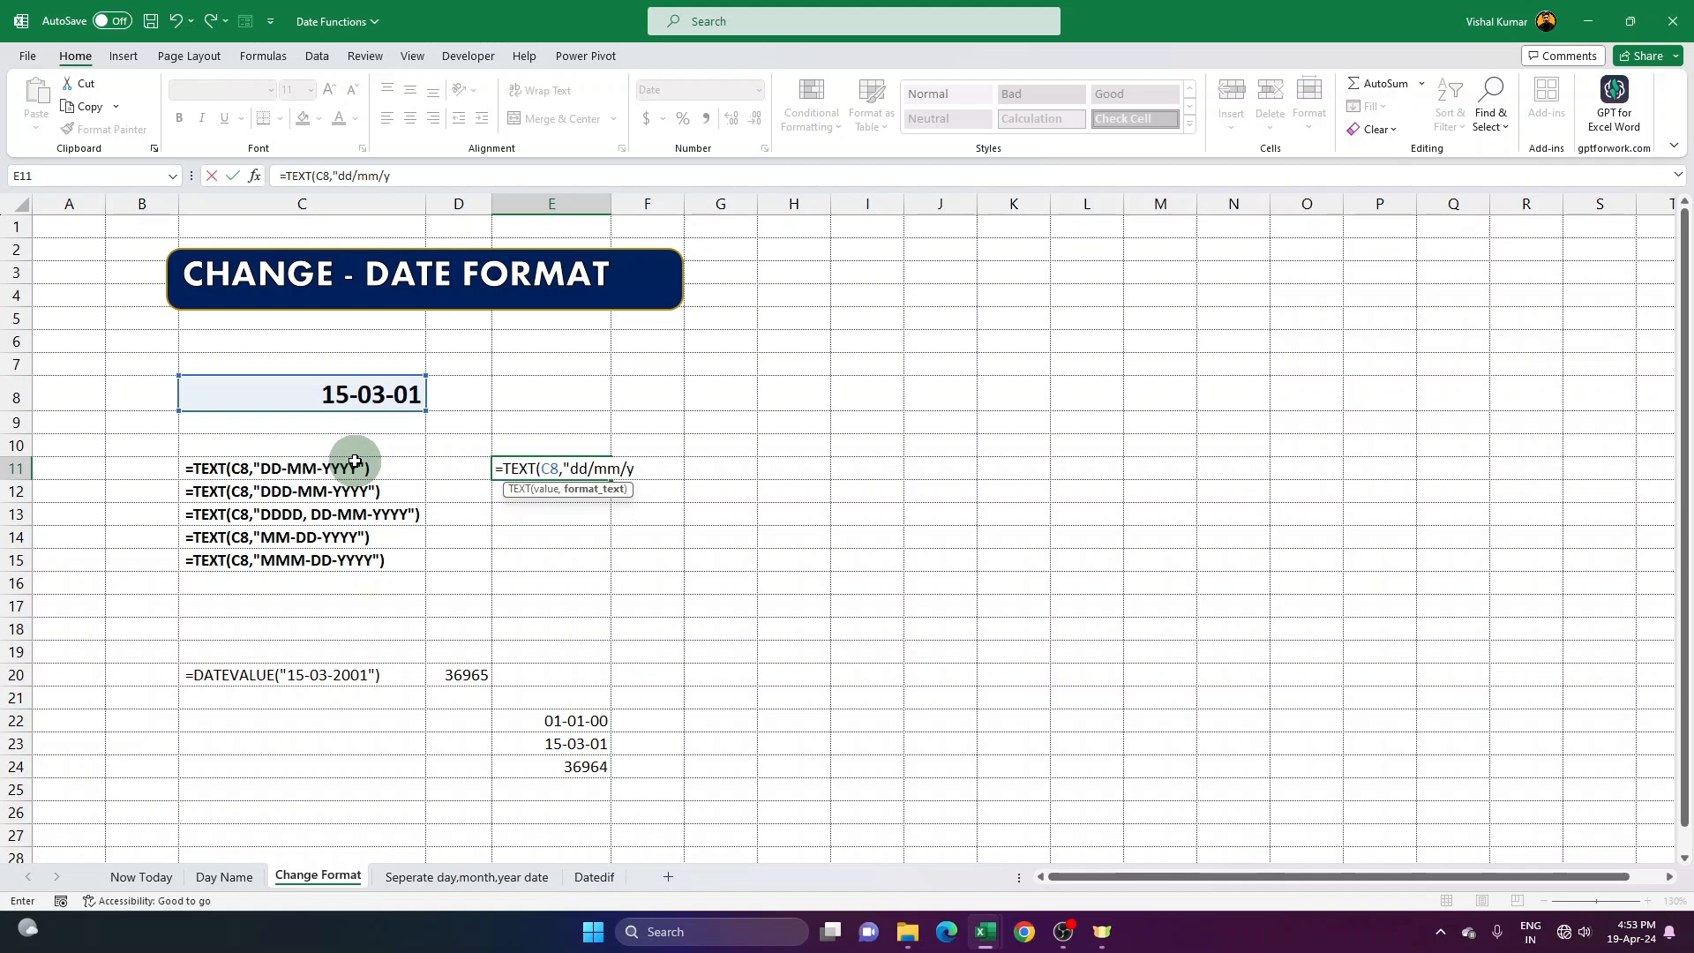
{"action": "type", "text": "yyy)"}
{"action": "key", "text": "Return"}
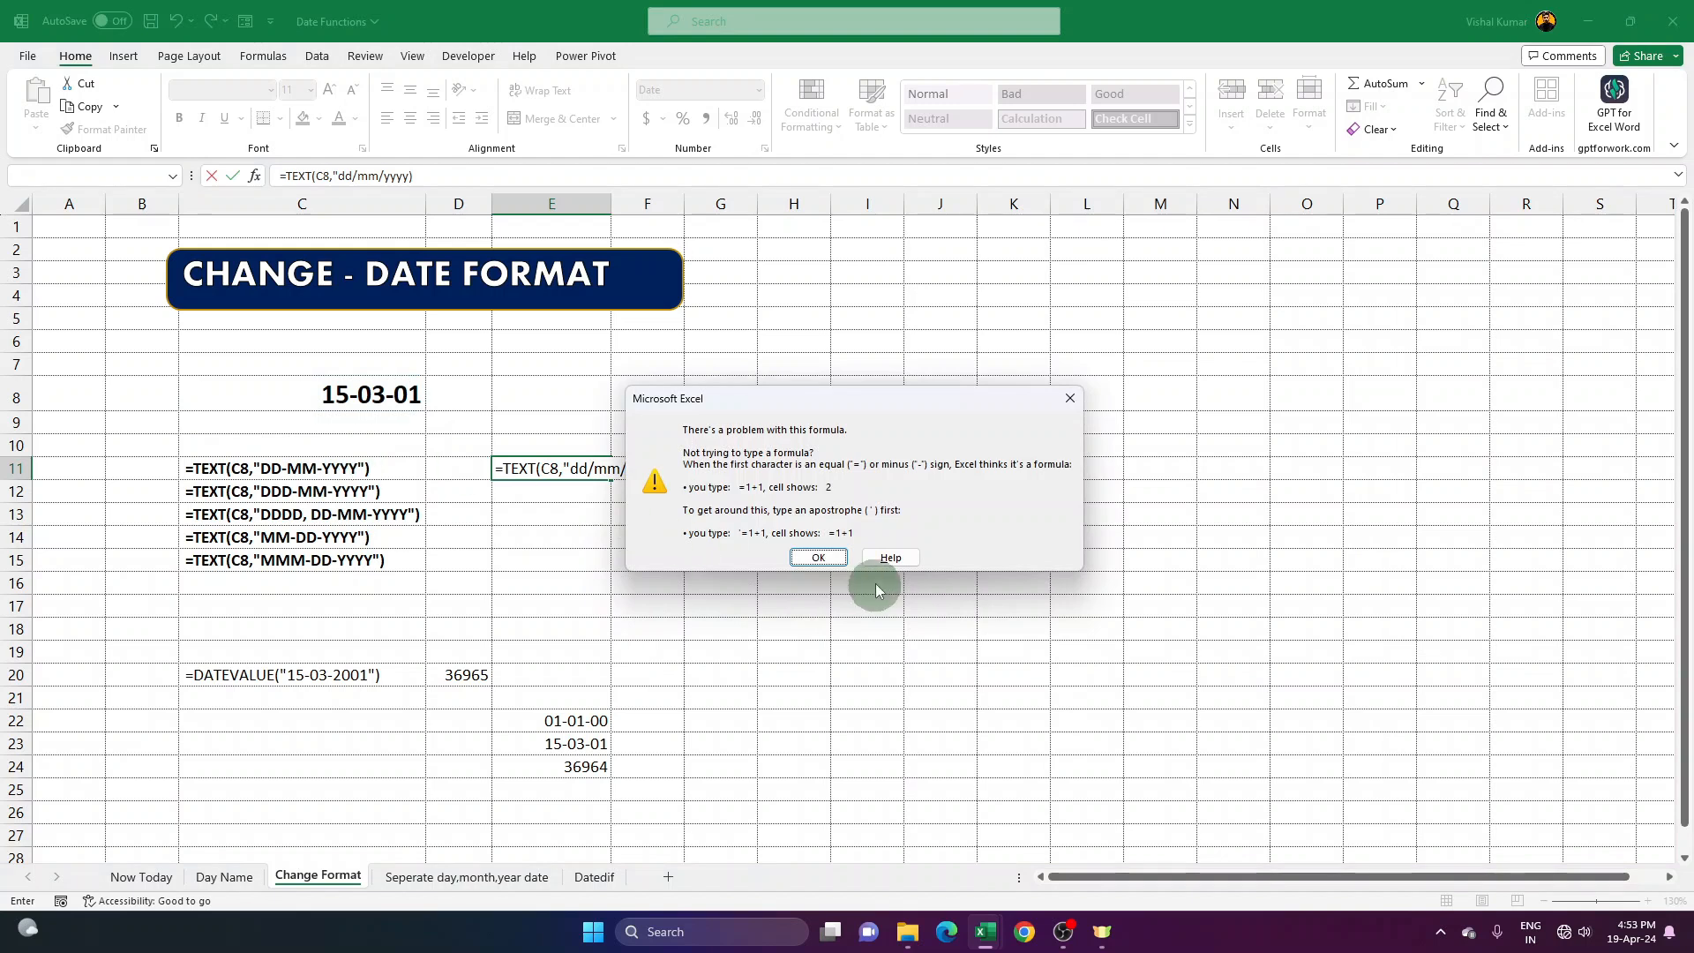
{"action": "left_click", "coordinate": [819, 556]}
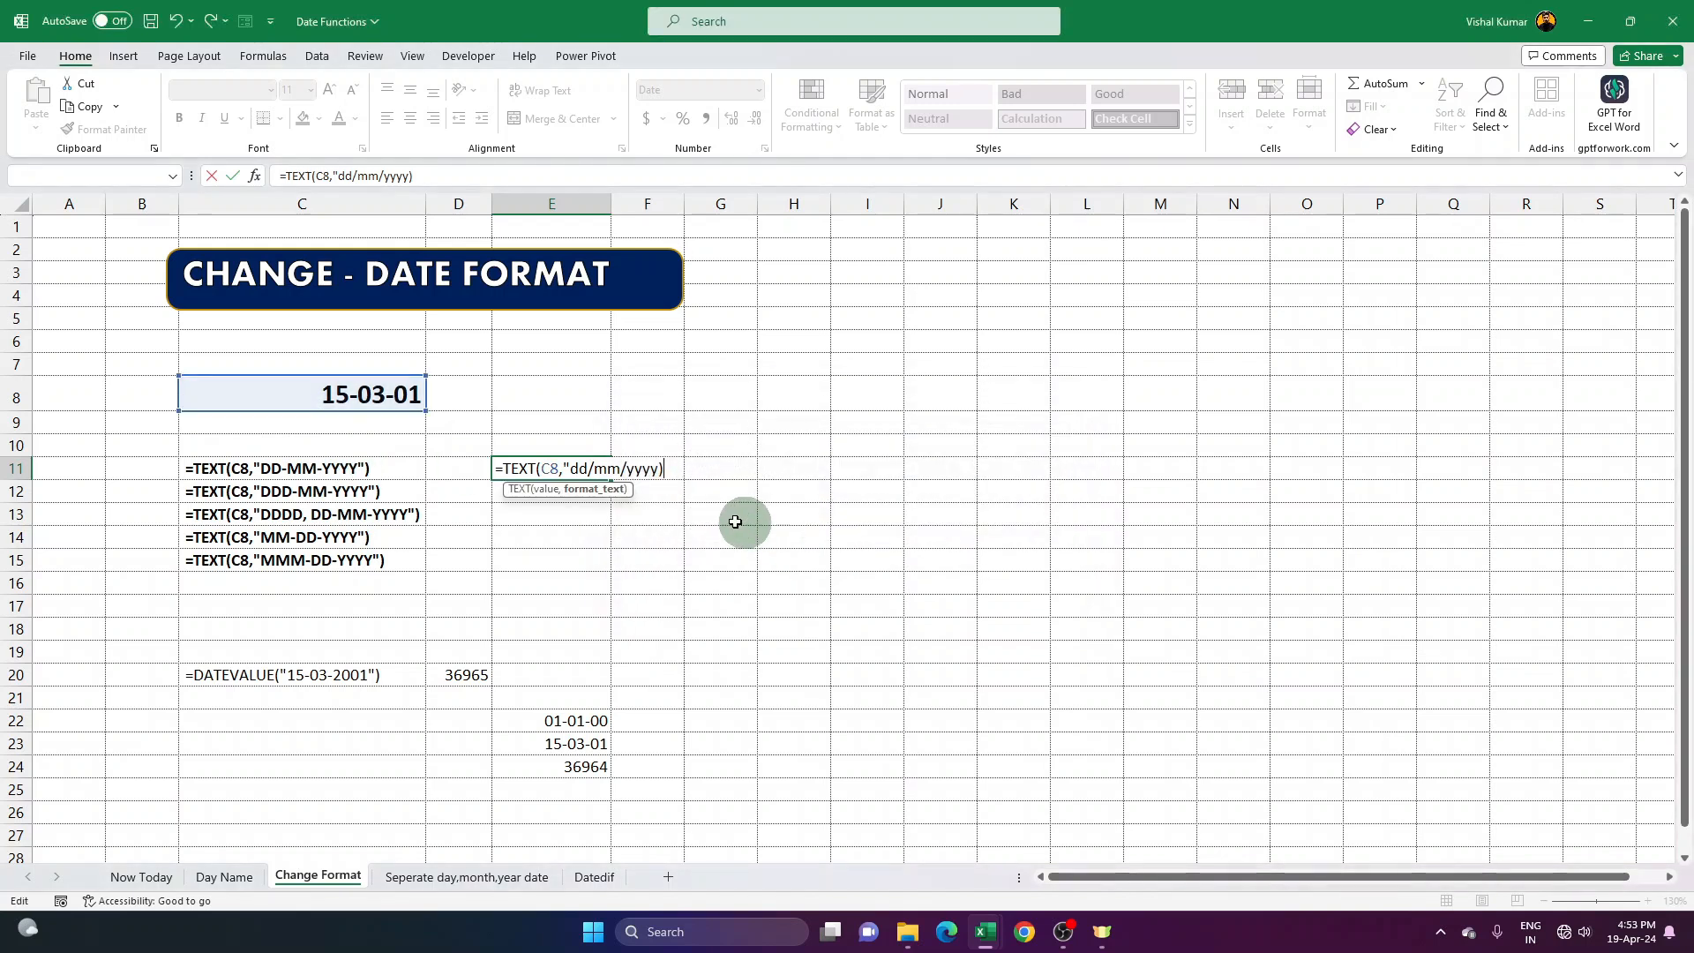
Add the missing closing quotation mark after yyyy in the E11 formula, commit it and check the cell.
{"action": "left_click", "coordinate": [660, 469]}
{"action": "type", "text": "\""}
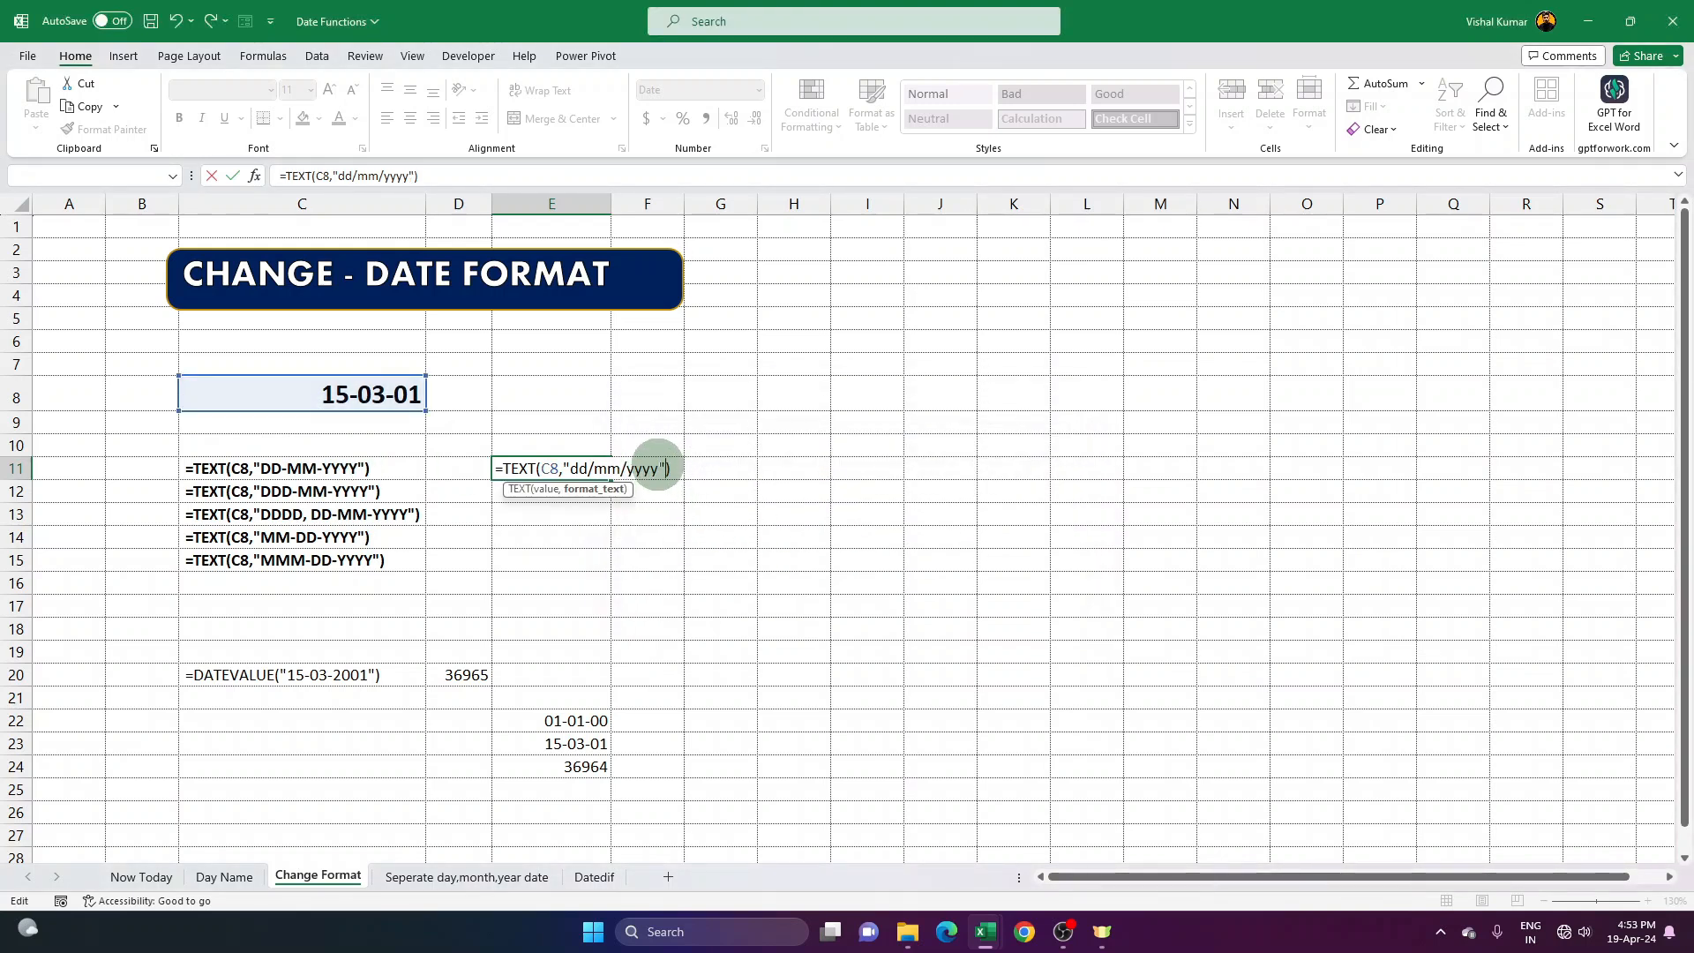
{"action": "key", "text": "Return"}
{"action": "left_click", "coordinate": [574, 466]}
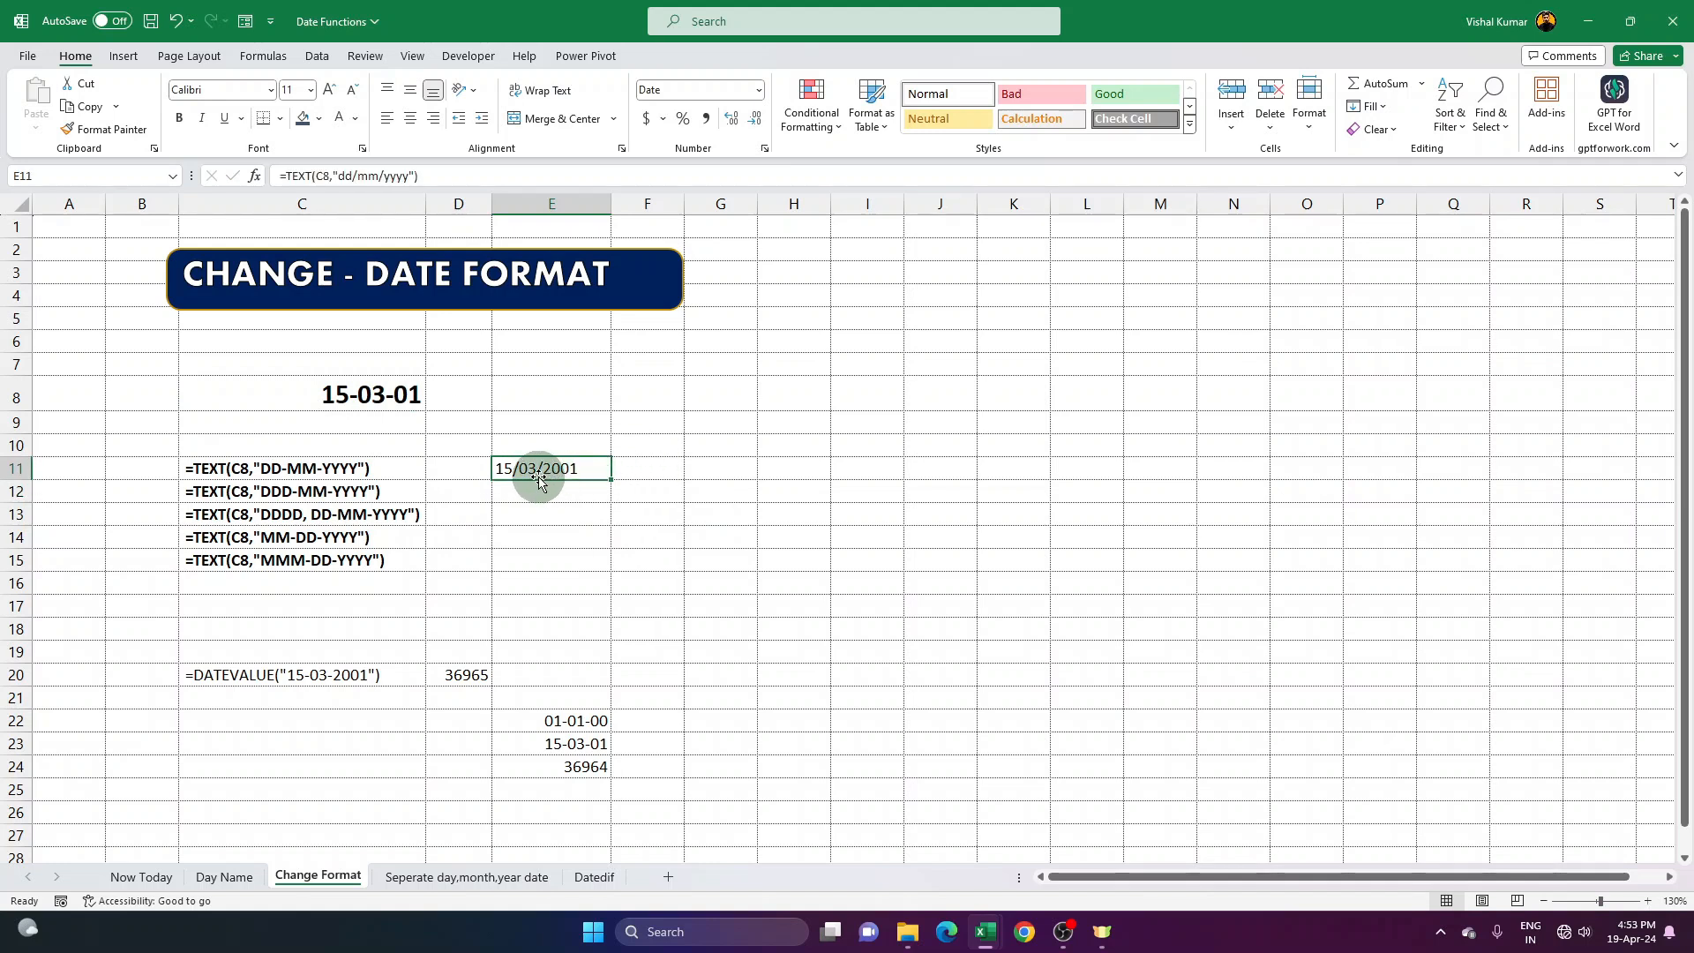
Enter the formula =TEXT(C8,"dddd,dd-mm-yy") in E13 to show the weekday name with the date, and check the cell.
{"action": "left_click", "coordinate": [588, 490]}
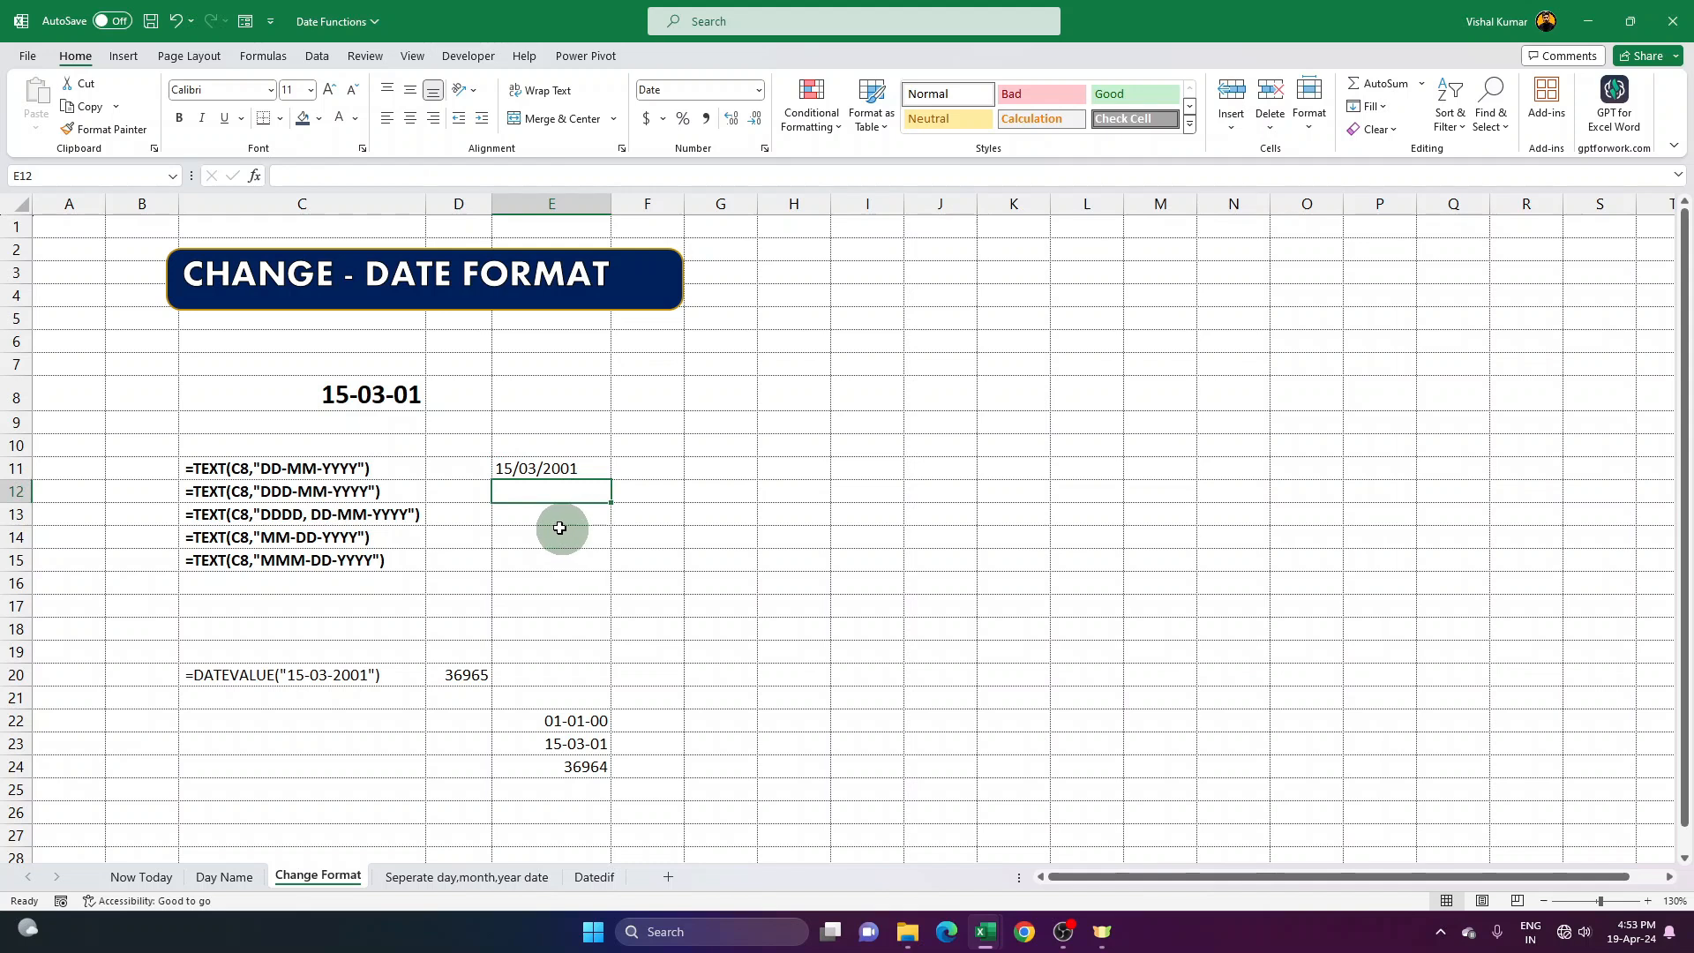
{"action": "left_click", "coordinate": [538, 516]}
{"action": "type", "text": "=tex"}
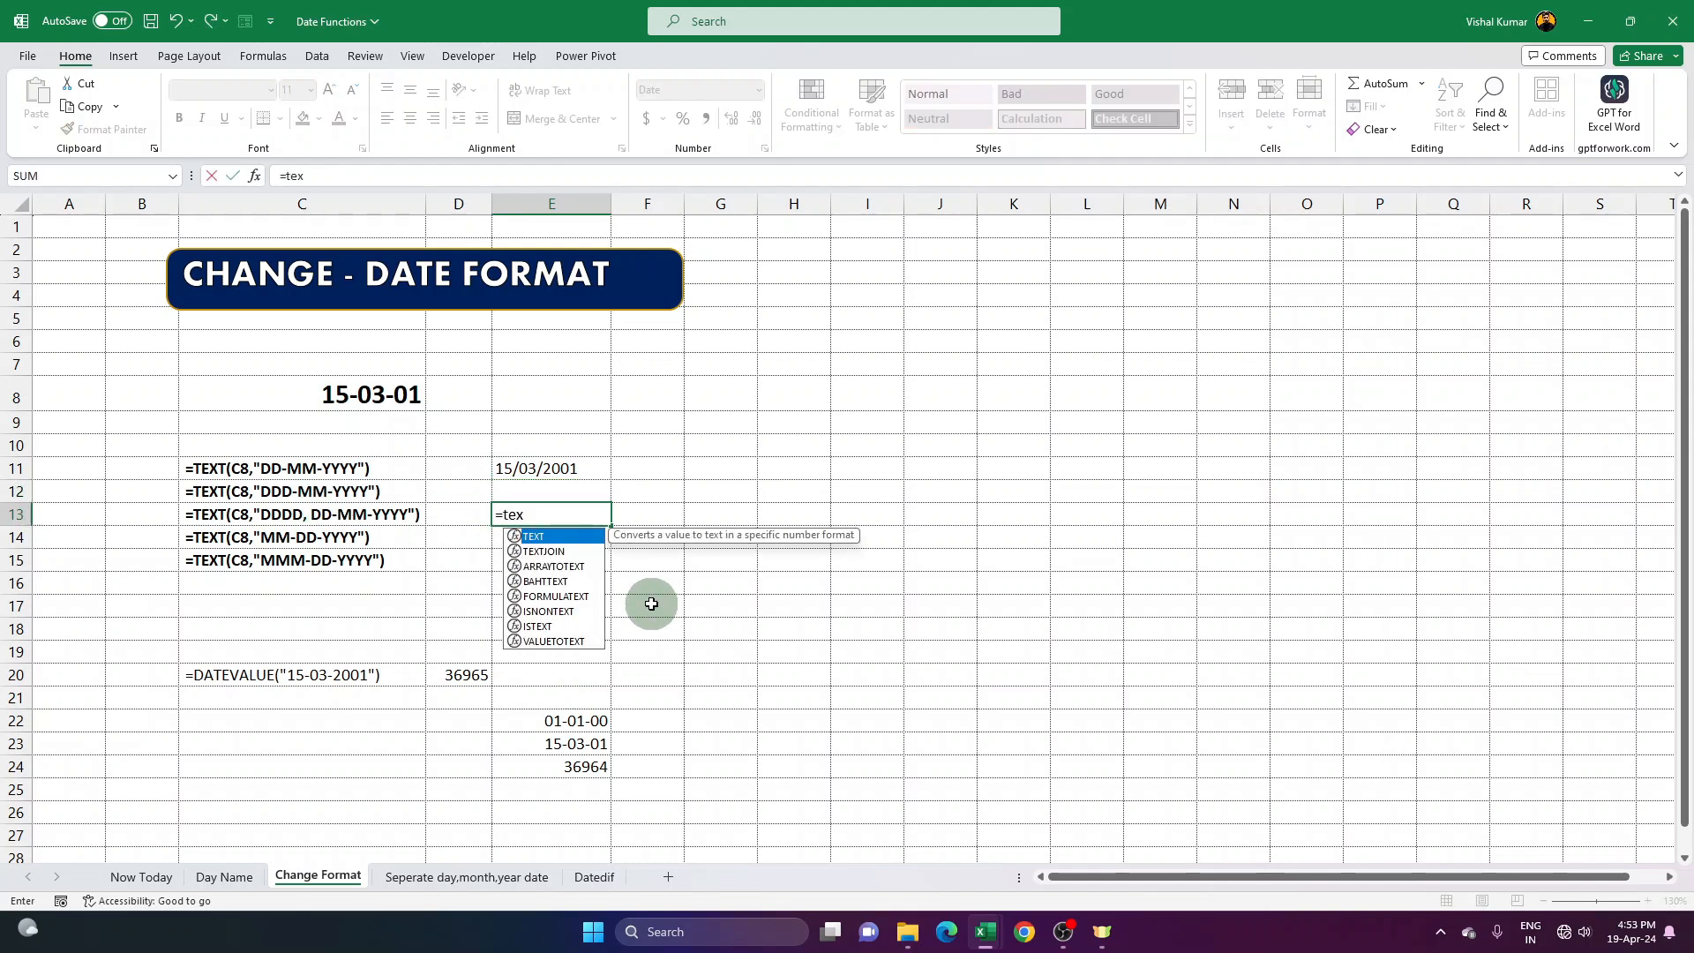
{"action": "key", "text": "Tab"}
{"action": "left_click", "coordinate": [391, 397]}
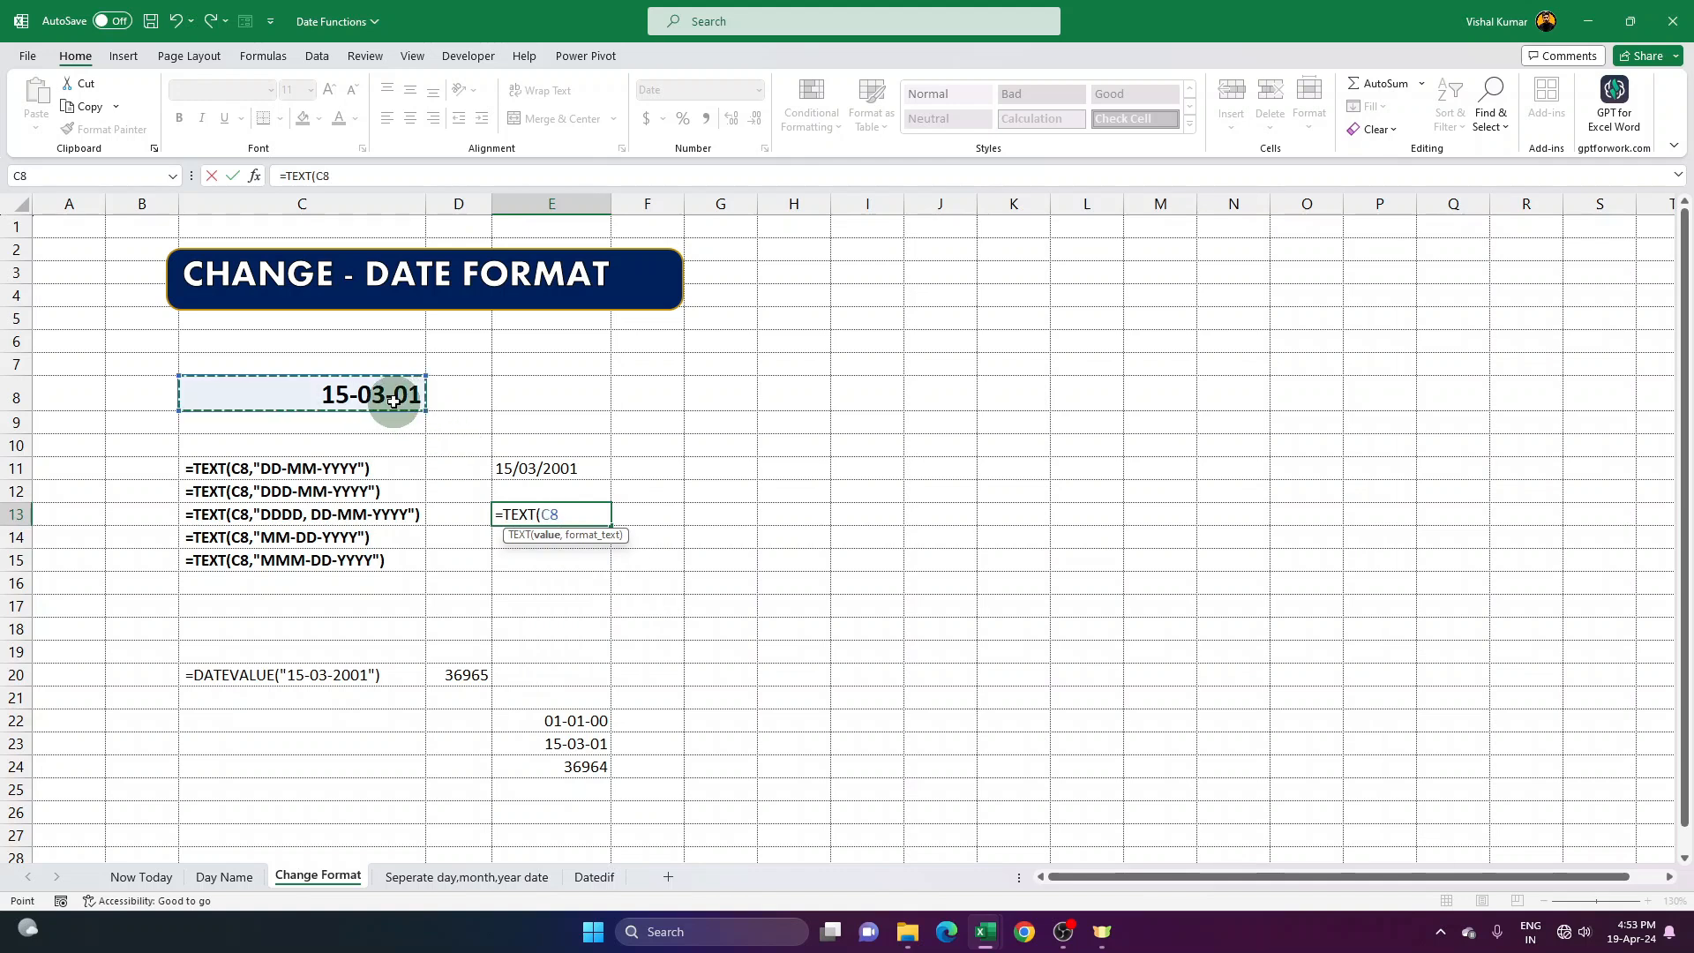
{"action": "type", "text": ","}
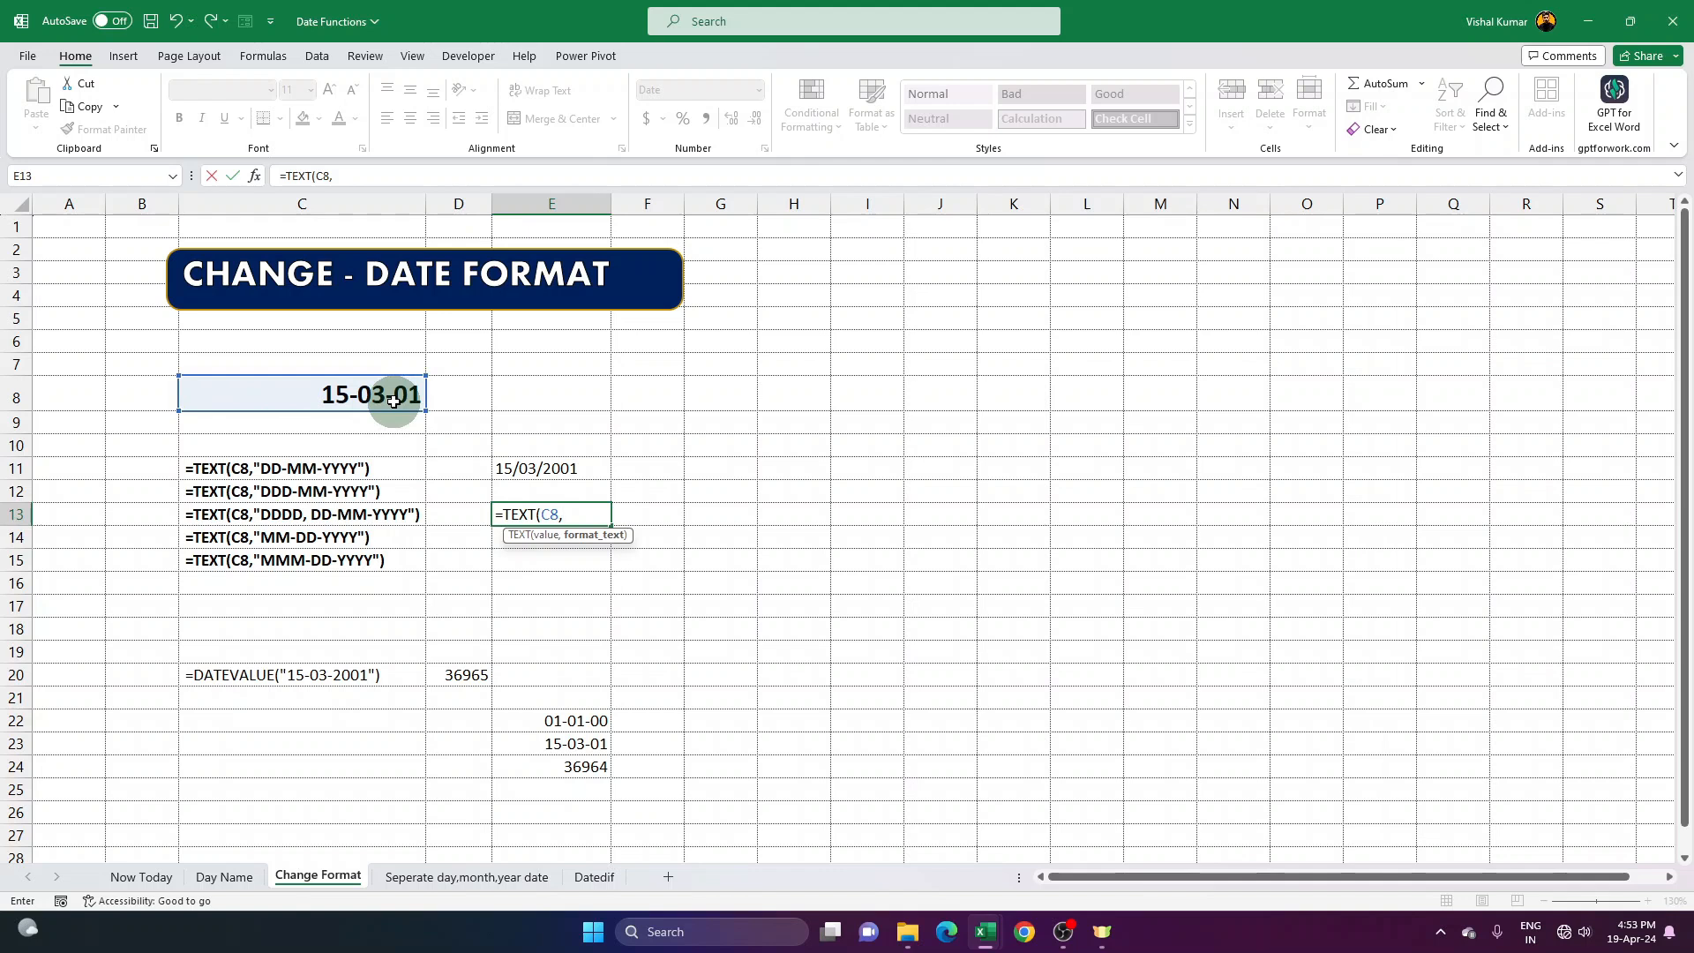
{"action": "type", "text": "\"dddd"}
{"action": "type", "text": "\""}
{"action": "type", "text": "mm"}
{"action": "type", "text": "-yyy"}
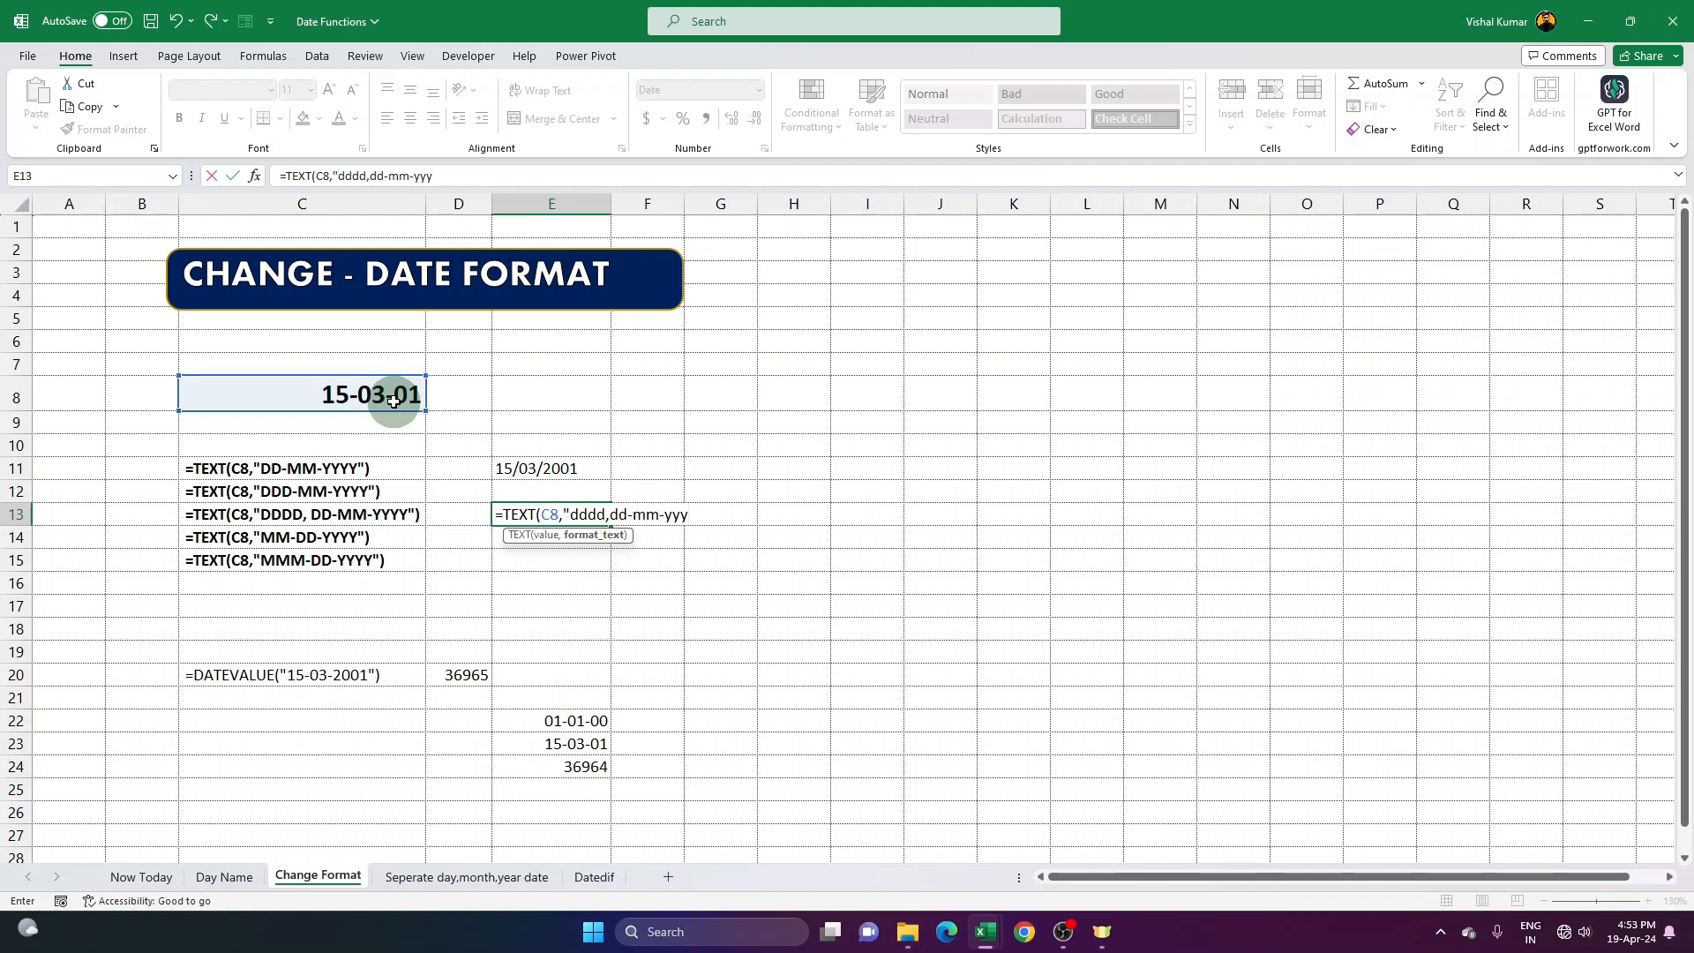
{"action": "type", "text": "\""}
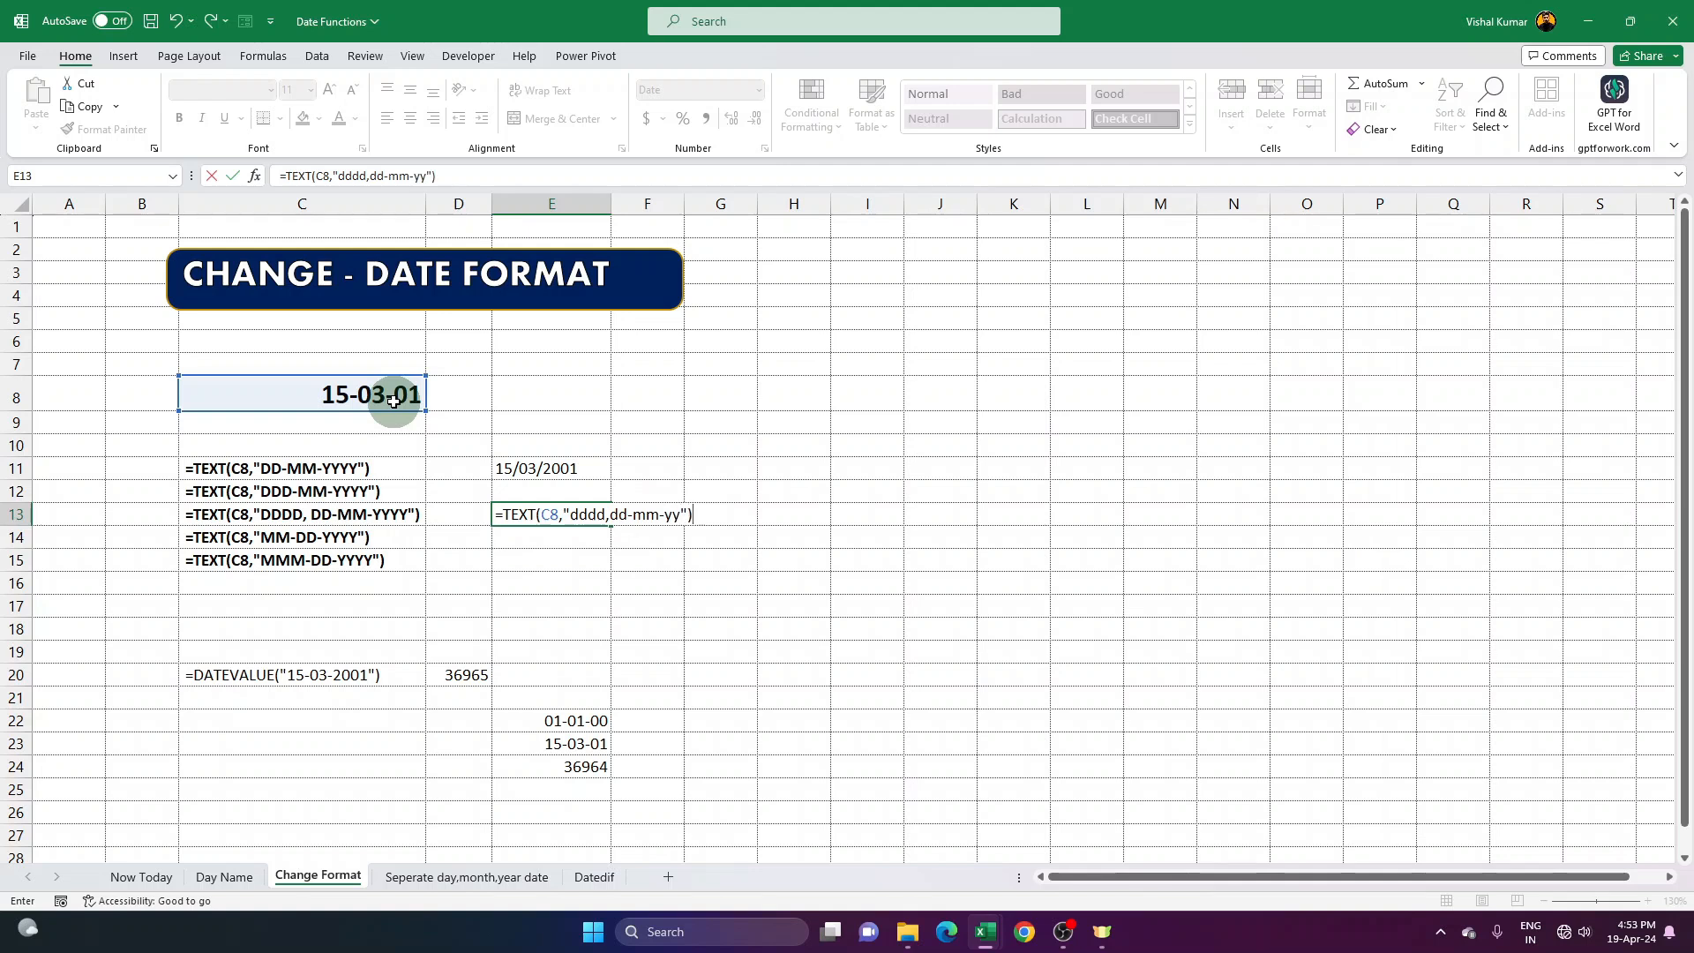
{"action": "left_click", "coordinate": [566, 513]}
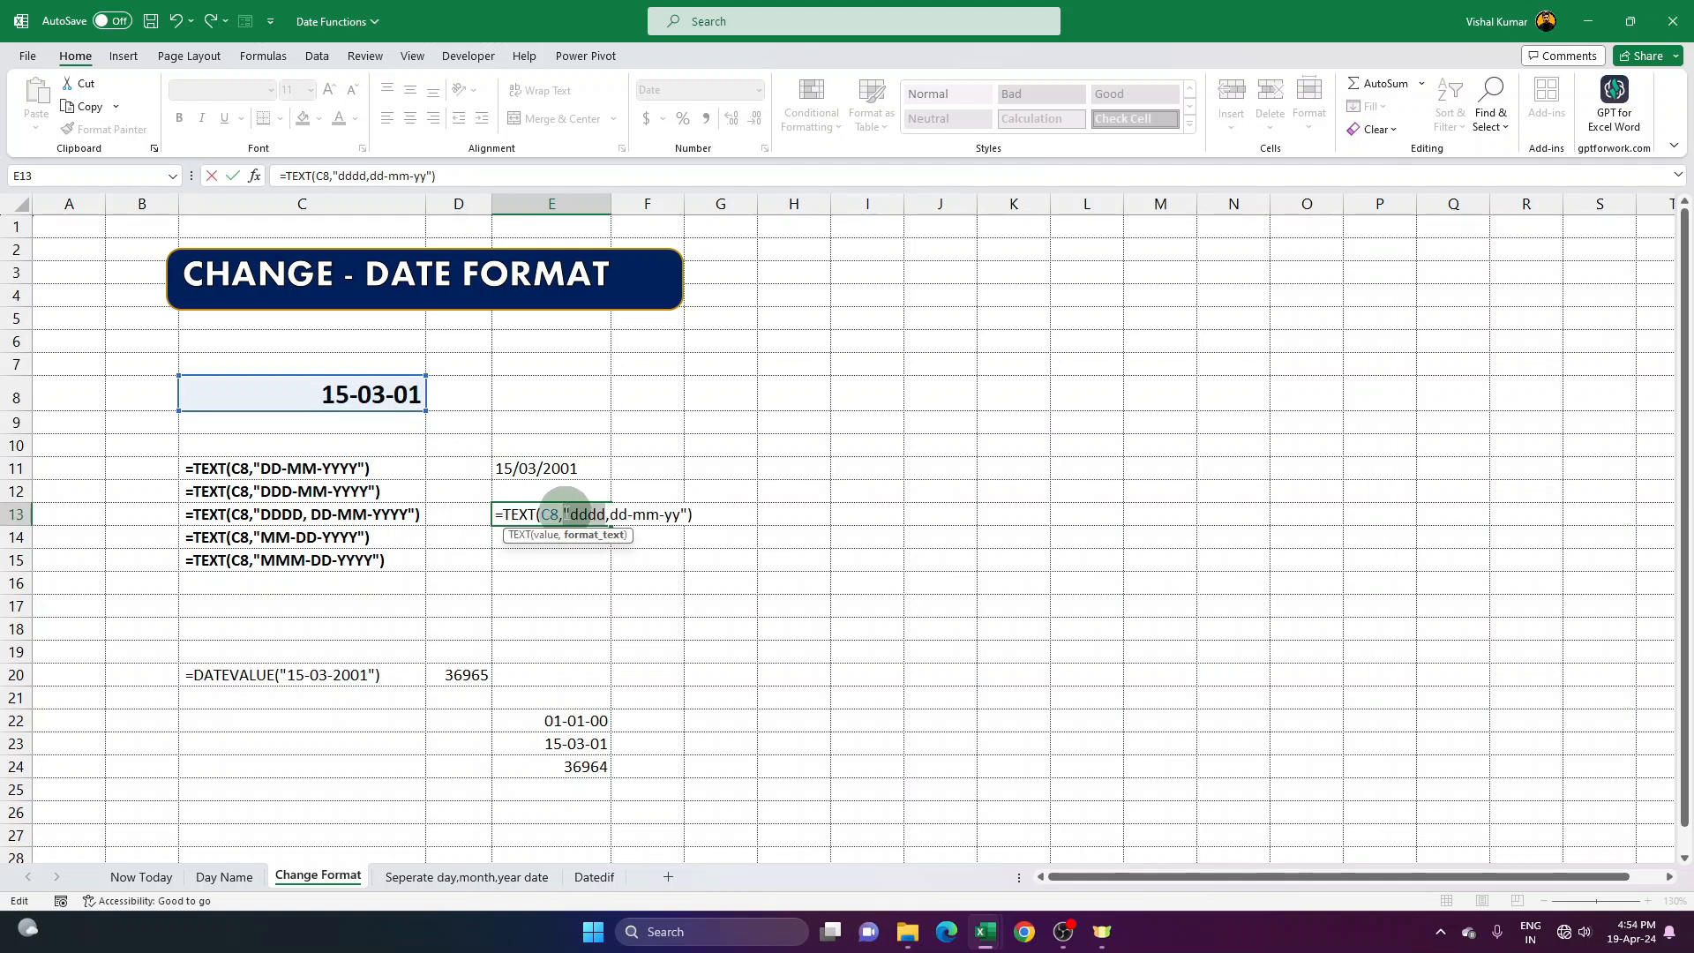
{"action": "key", "text": "Return"}
{"action": "left_click", "coordinate": [534, 519]}
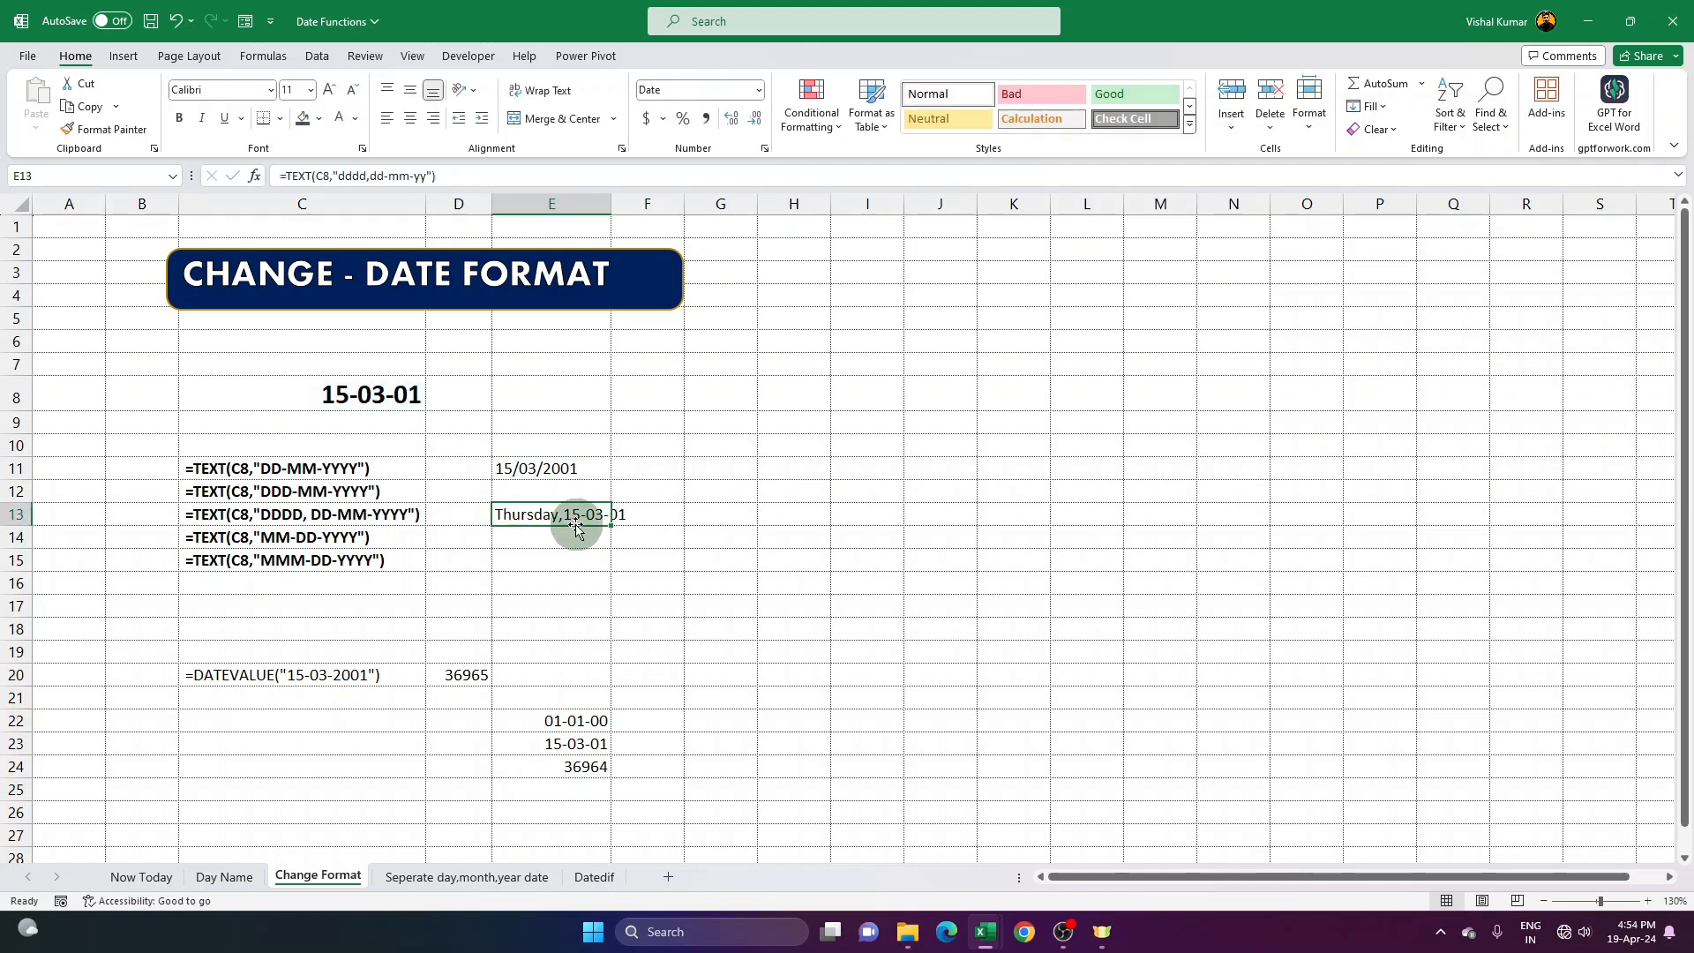
Examine the weekday-and-date TEXT formula in E13 and the month-first sample formulas in C14 and C15.
{"action": "double_click", "coordinate": [558, 513]}
{"action": "left_click", "coordinate": [608, 514]}
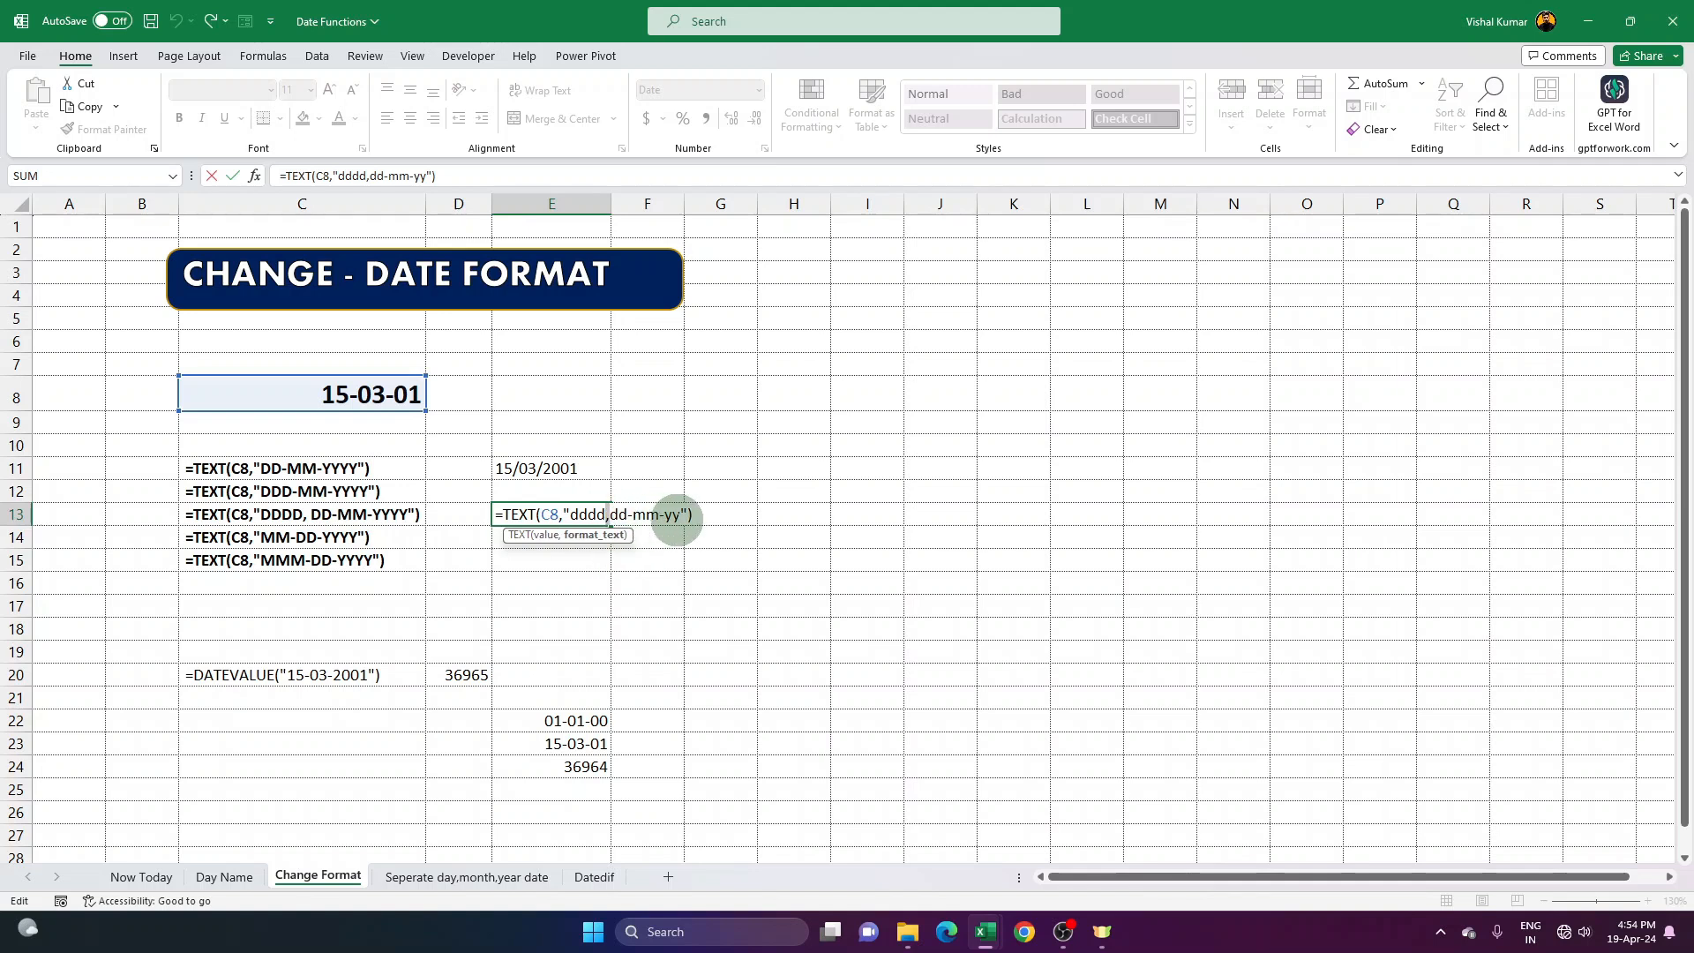
{"action": "key", "text": "Return"}
{"action": "left_click", "coordinate": [256, 536]}
{"action": "left_click", "coordinate": [294, 556]}
{"action": "left_click", "coordinate": [297, 537]}
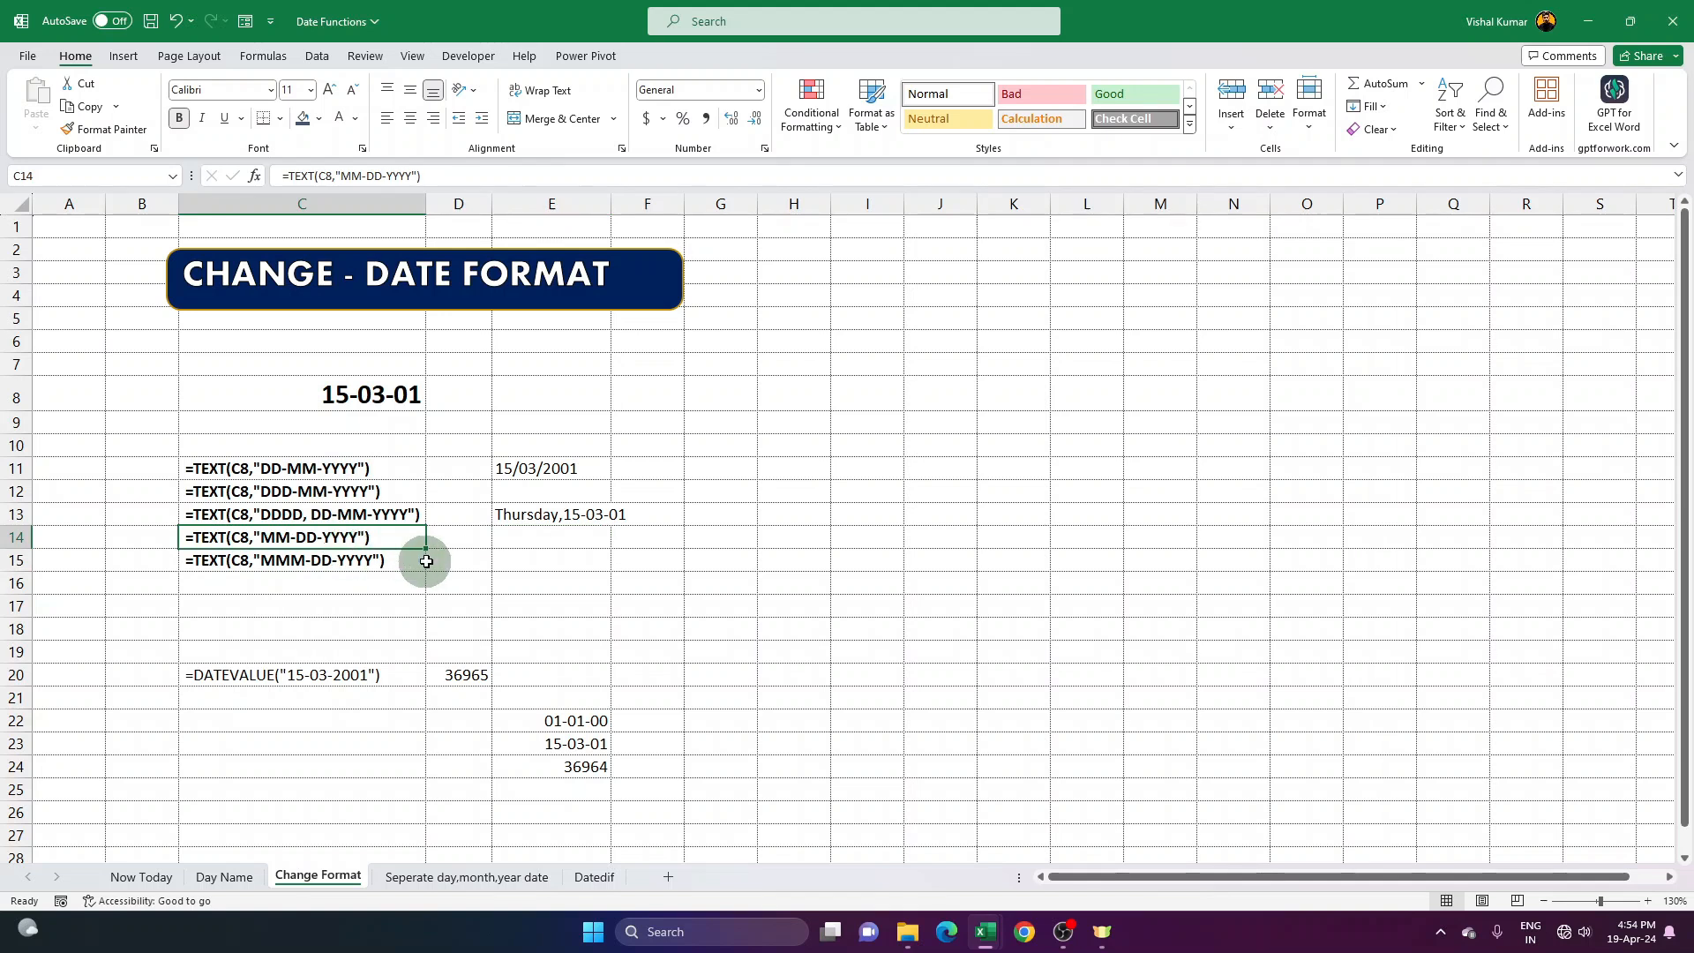
{"action": "left_click", "coordinate": [546, 537]}
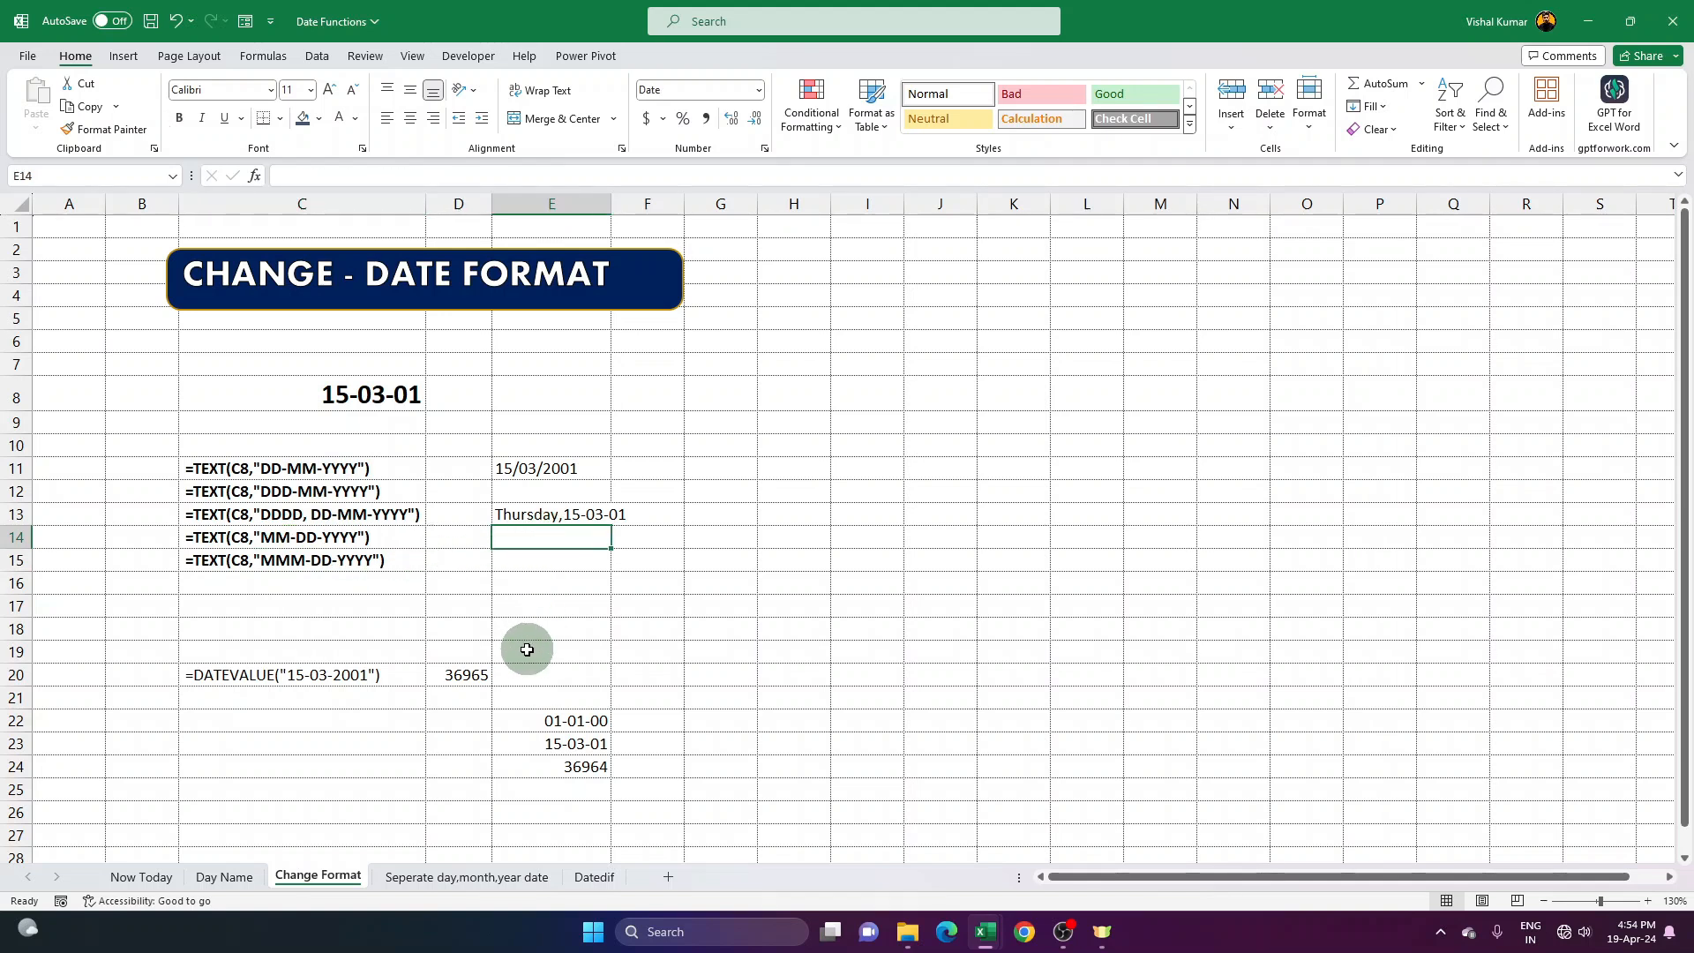
Review the DATEVALUE sample in C20 and clear its calculated result from D20.
{"action": "left_click", "coordinate": [273, 673]}
{"action": "left_click", "coordinate": [467, 677]}
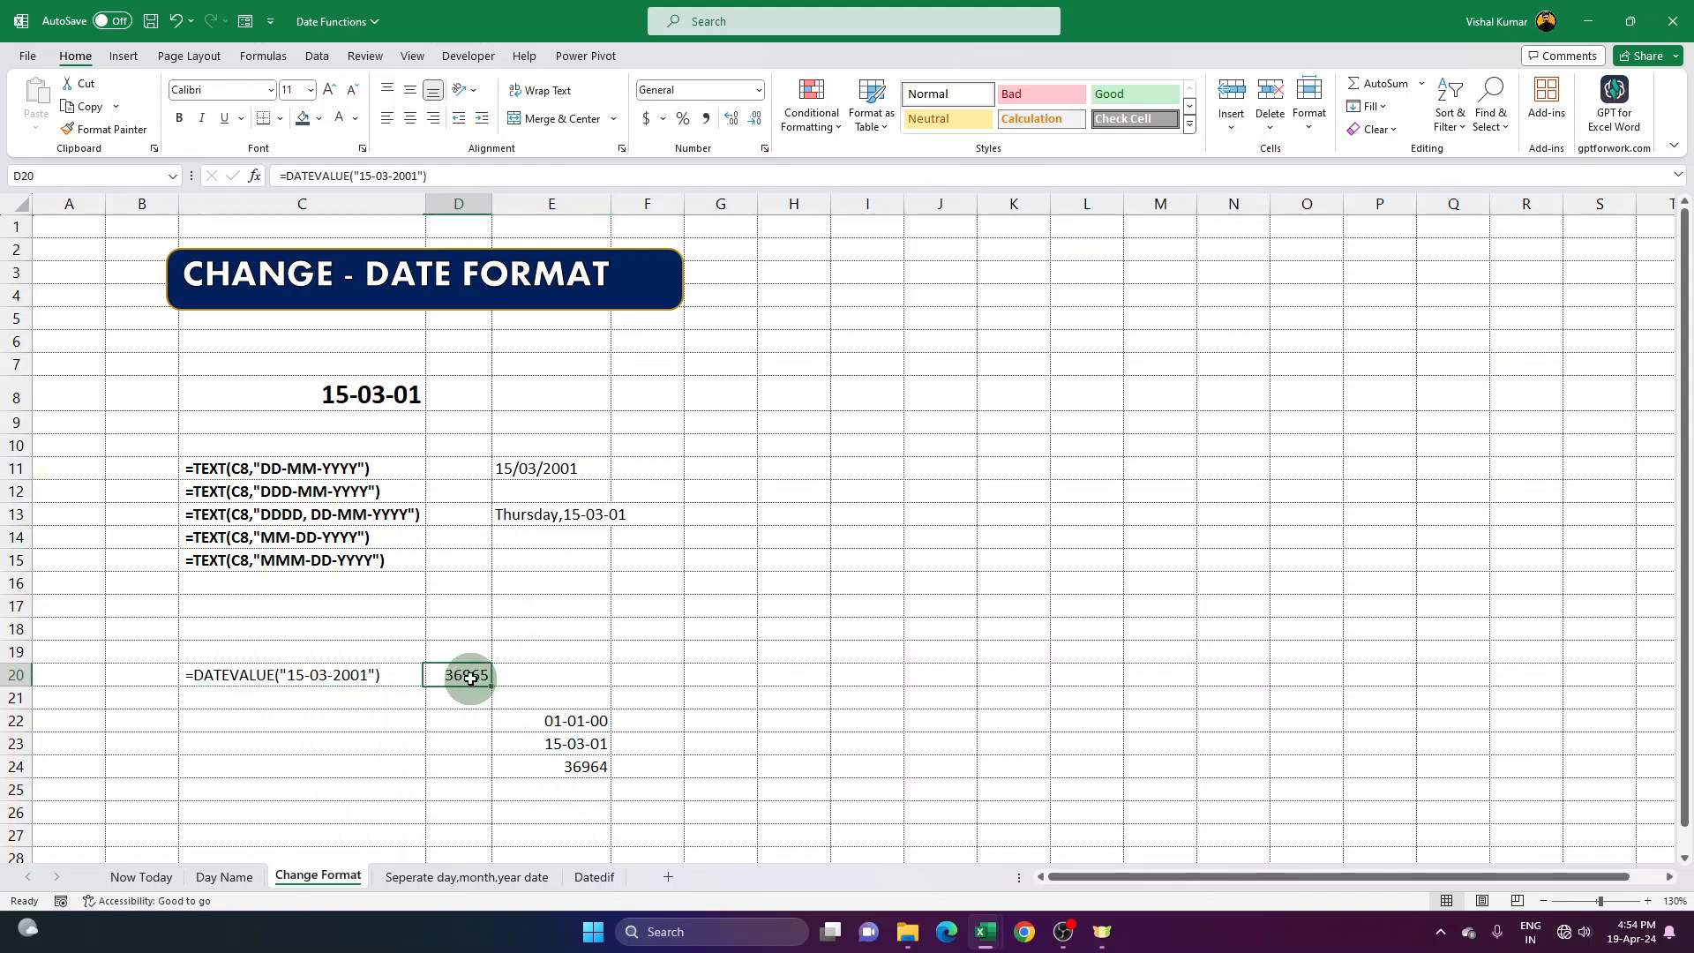
{"action": "left_click", "coordinate": [325, 684]}
{"action": "left_click", "coordinate": [464, 674]}
{"action": "key", "text": "Delete"}
Enter the formula =DATEVALUE("15-03-2001") in E20 and select the result.
{"action": "left_click", "coordinate": [525, 678]}
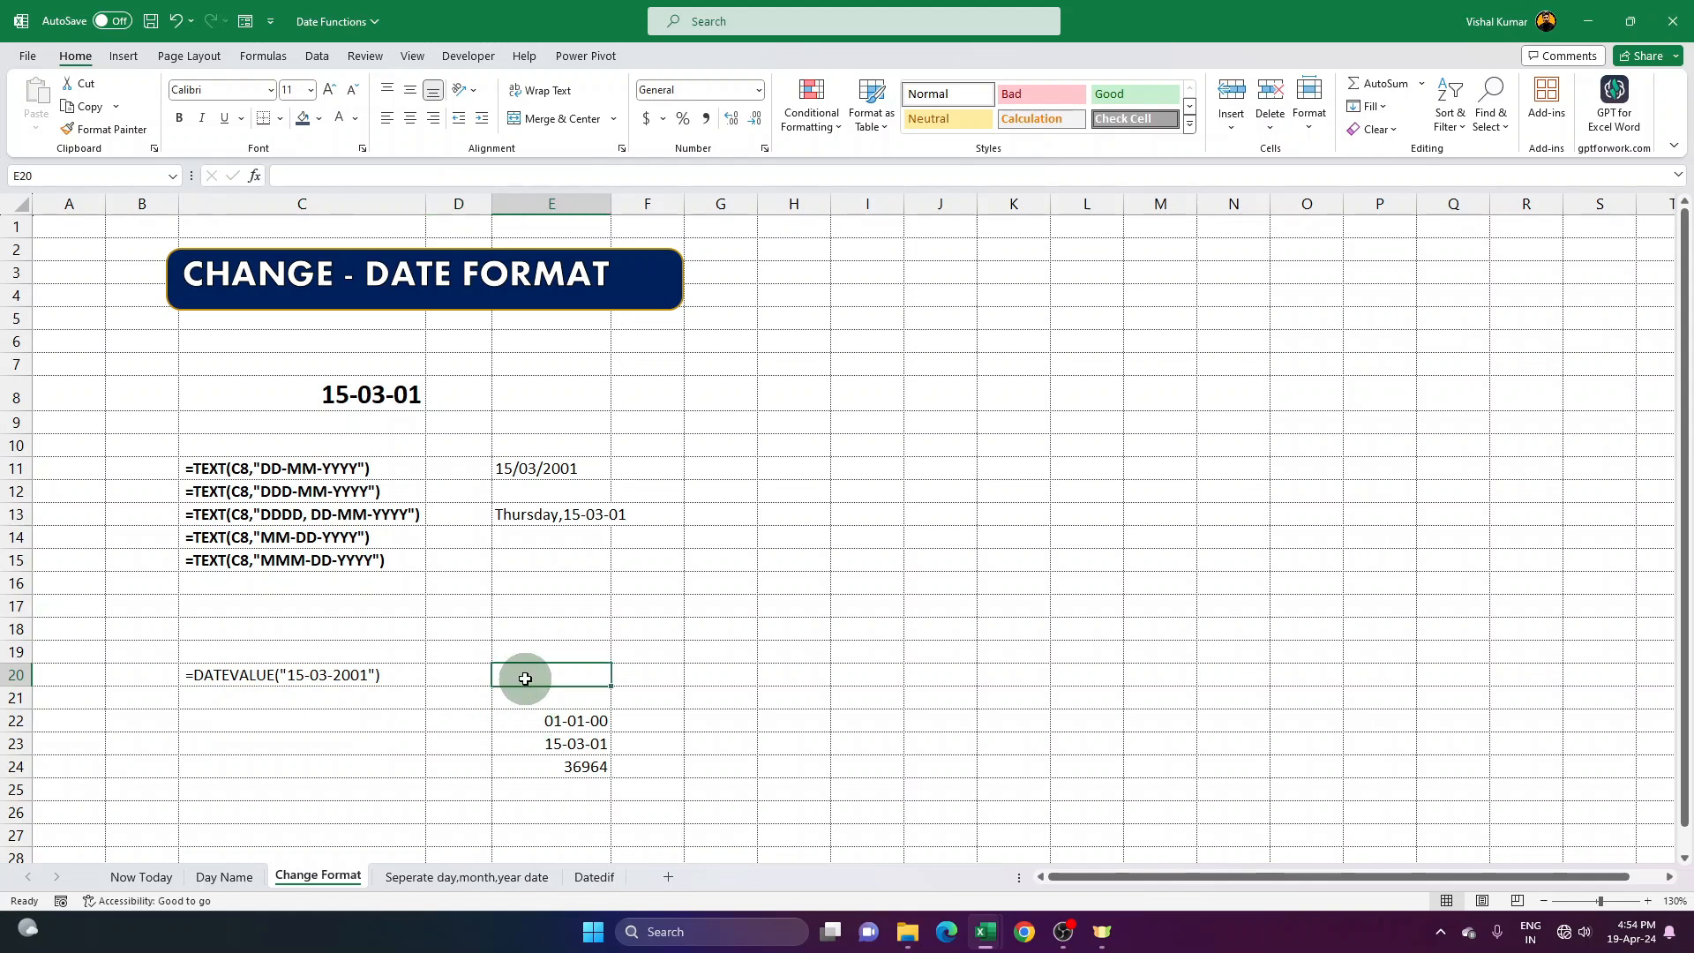
{"action": "type", "text": "=date"}
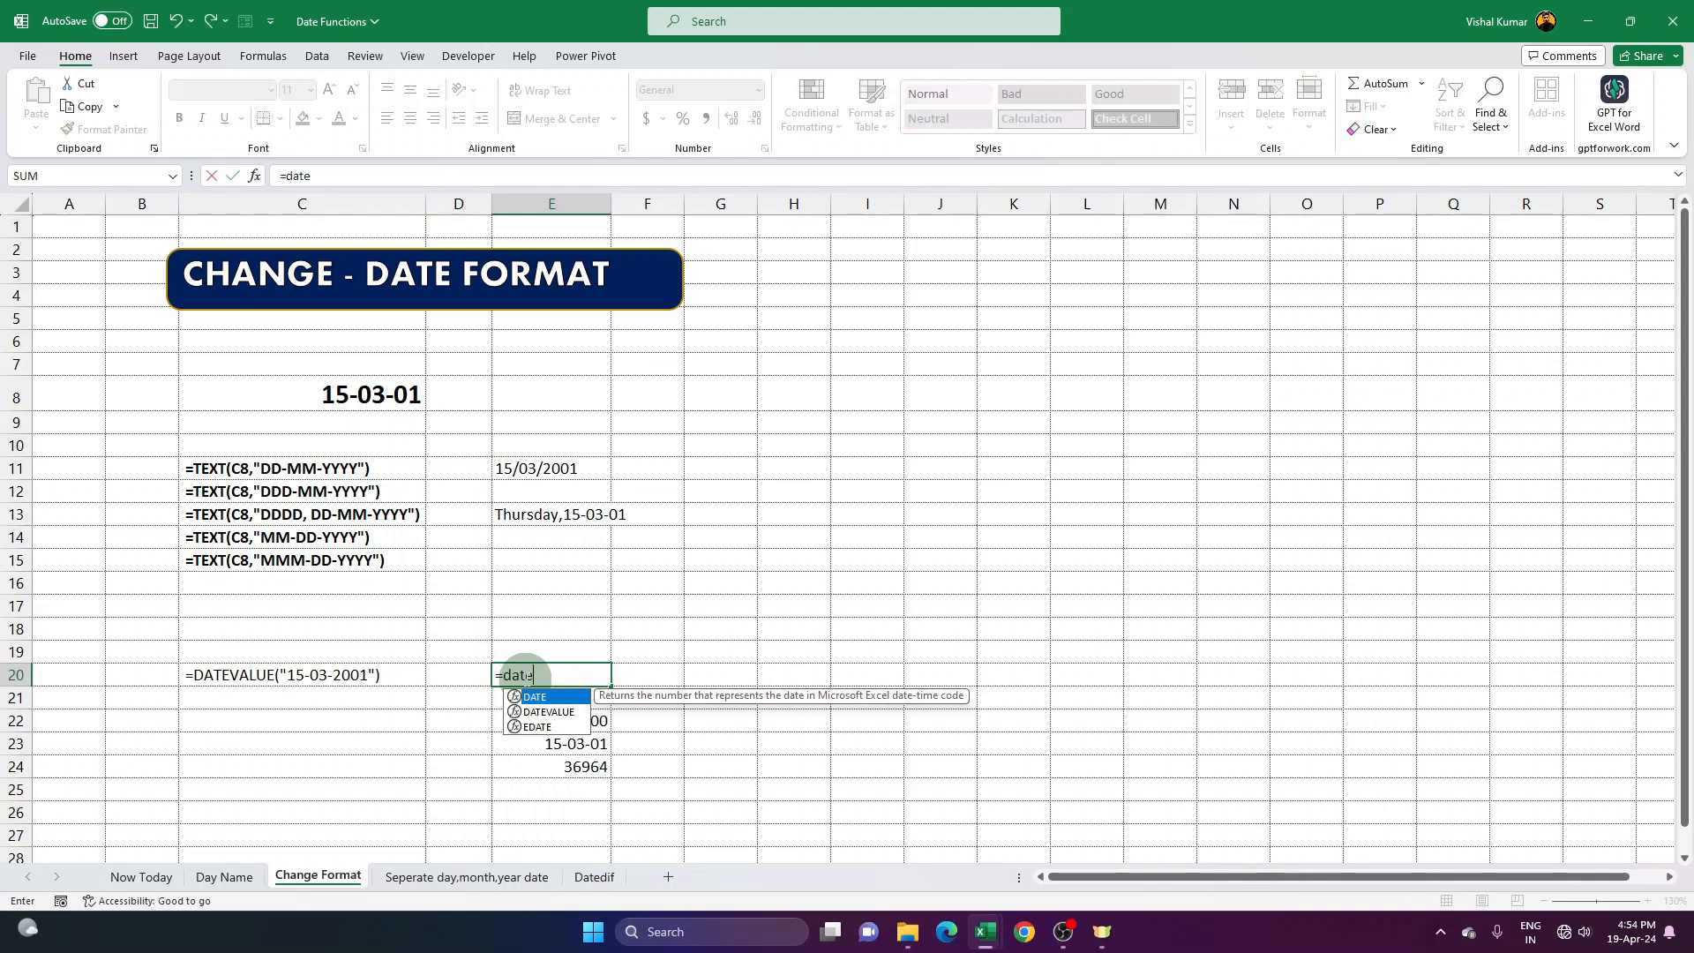
{"action": "key", "text": "Tab"}
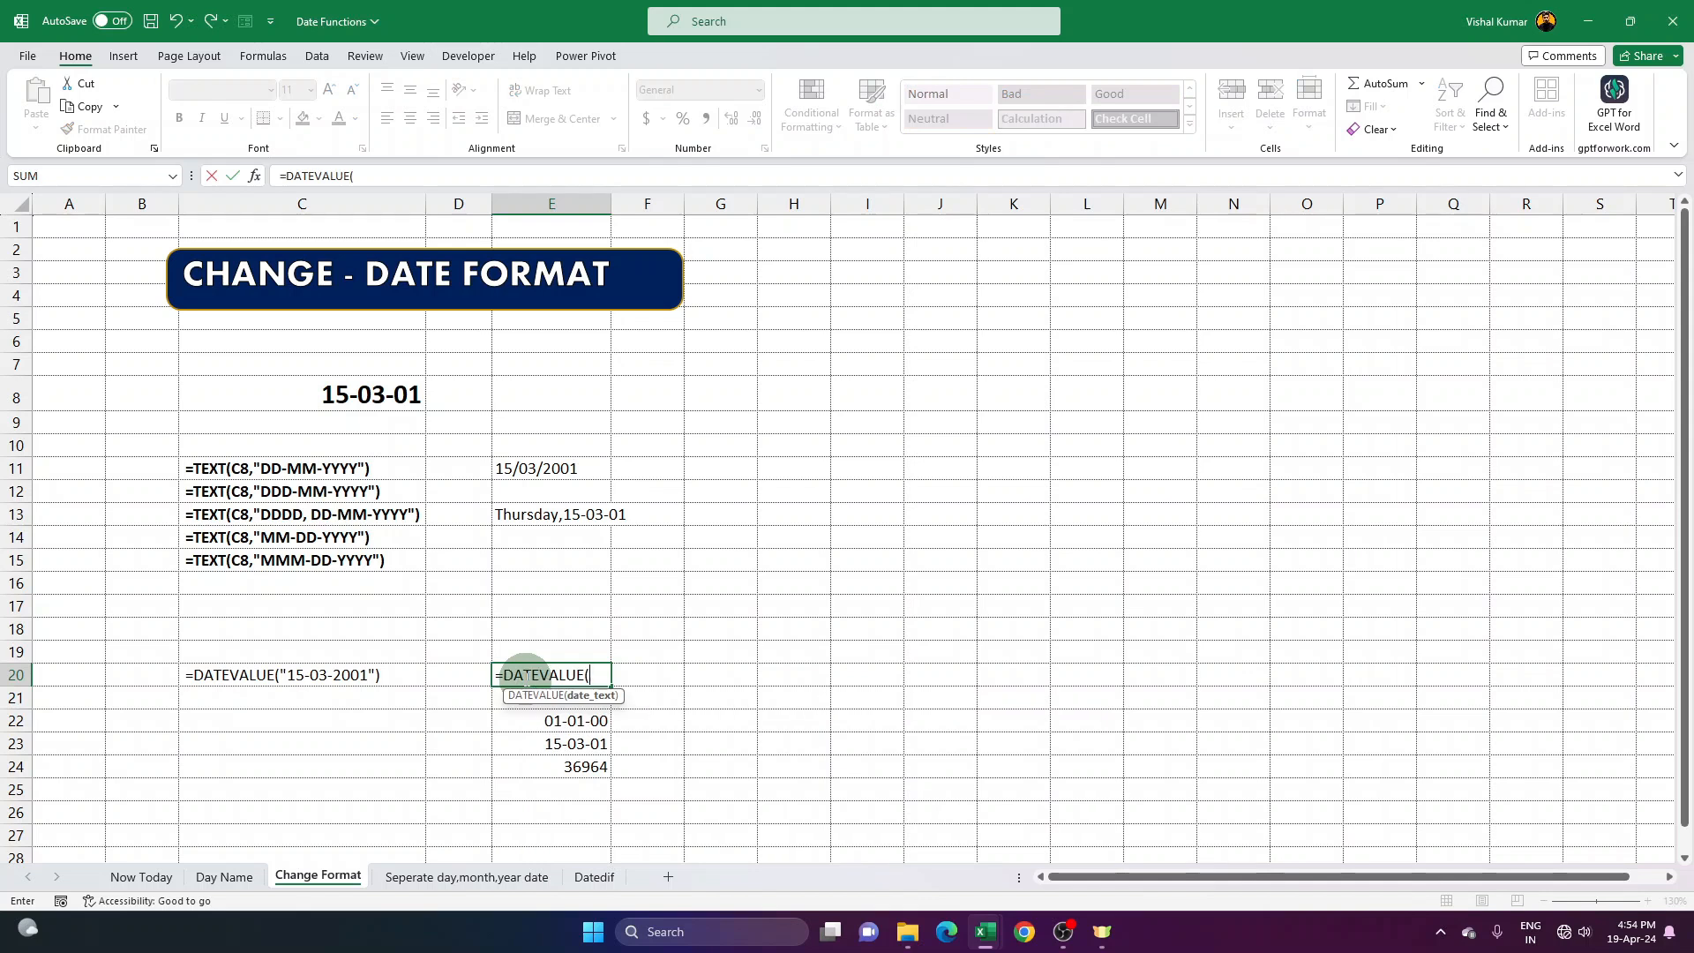
{"action": "type", "text": "\"415"}
{"action": "key", "text": "BackSpace"}
{"action": "key", "text": "BackSpace"}
{"action": "key", "text": "BackSpace"}
{"action": "type", "text": "\"15-03-2001\")"}
{"action": "key", "text": "Return"}
{"action": "left_click", "coordinate": [525, 677]}
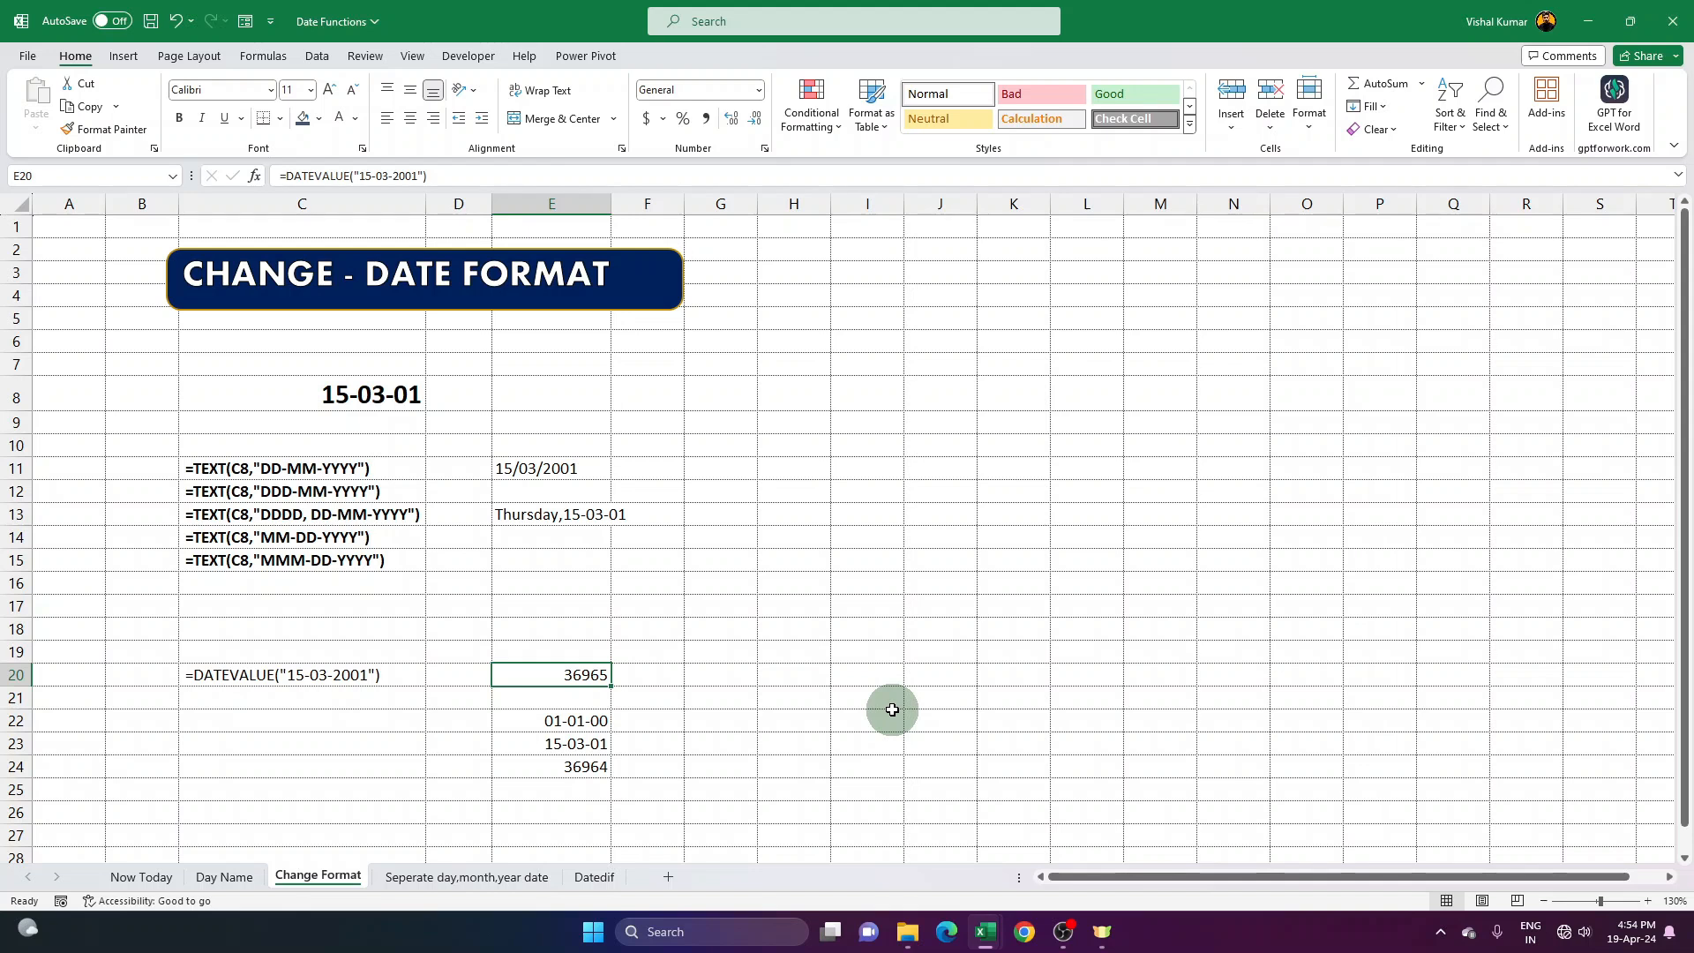
Inspect the full start date stored in E22, including its year, without changing it.
{"action": "double_click", "coordinate": [556, 720]}
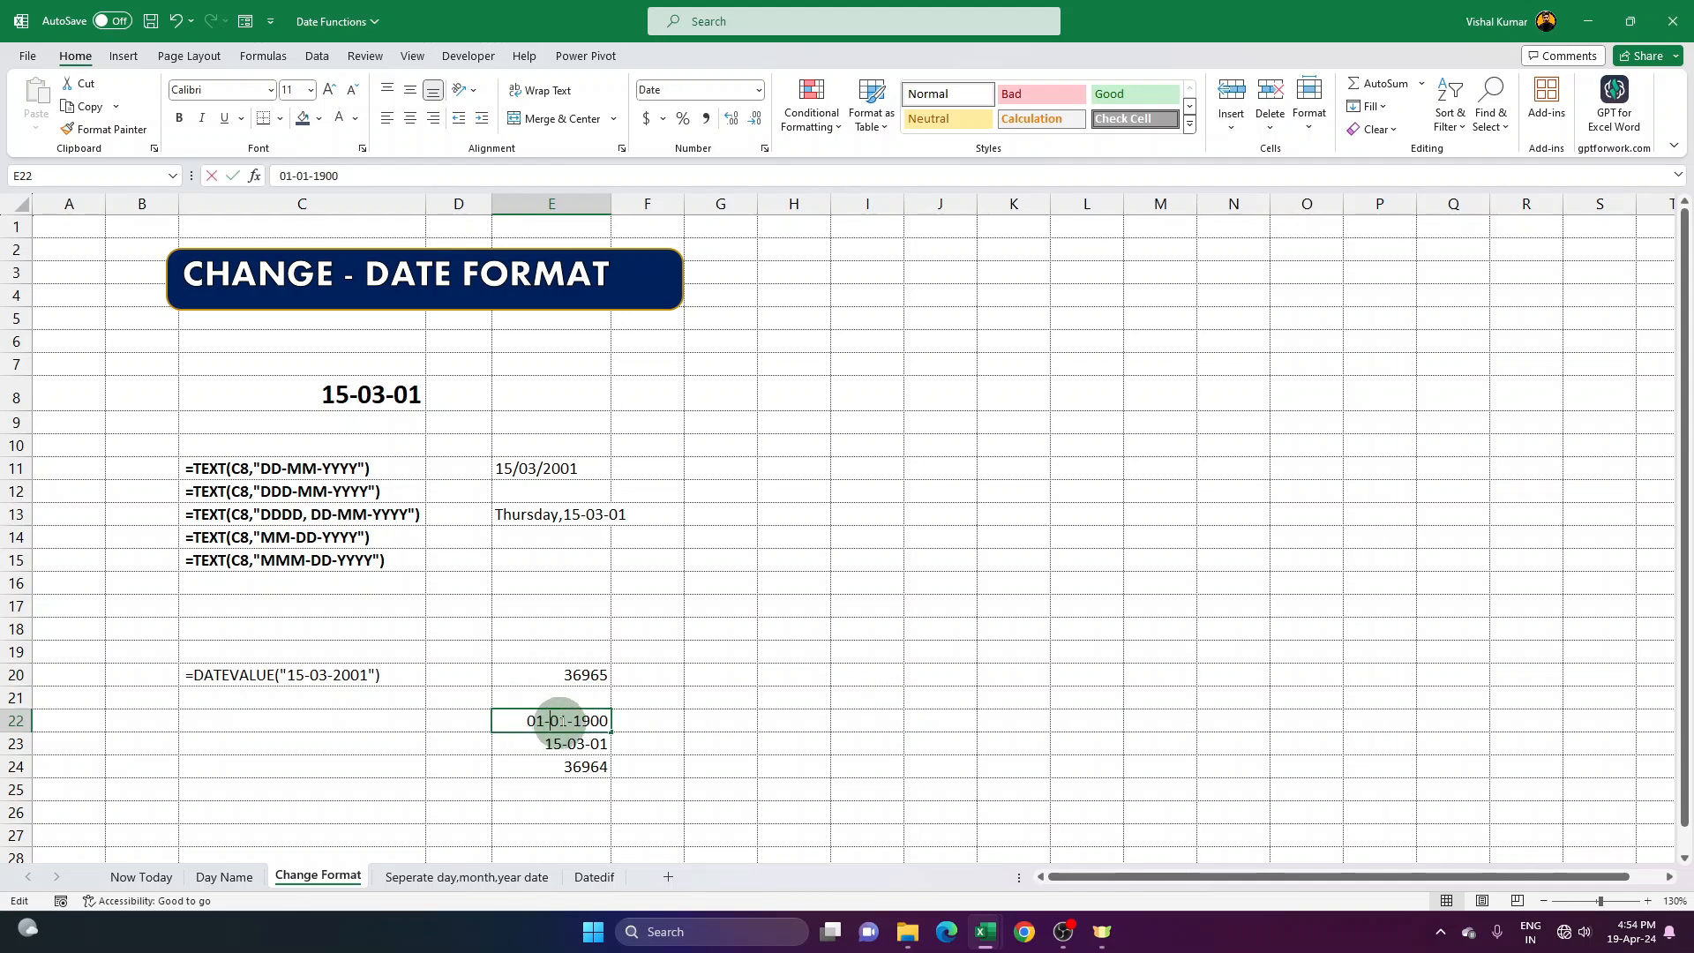
{"action": "double_click", "coordinate": [593, 720]}
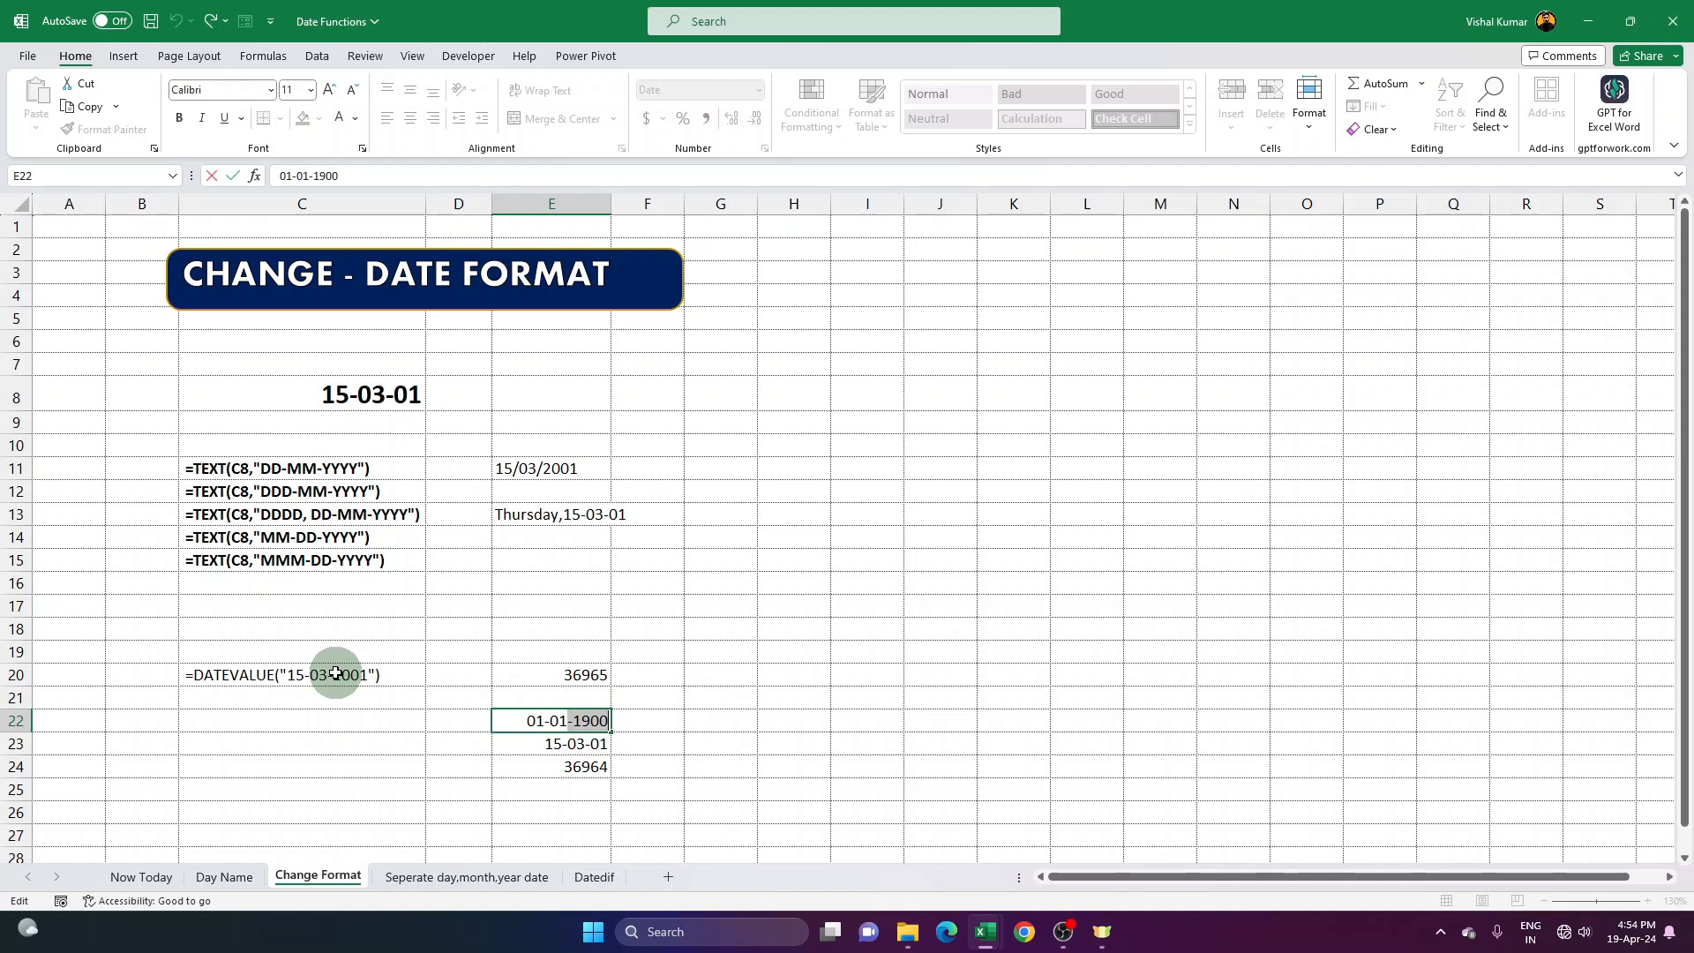
{"action": "key", "text": "Return"}
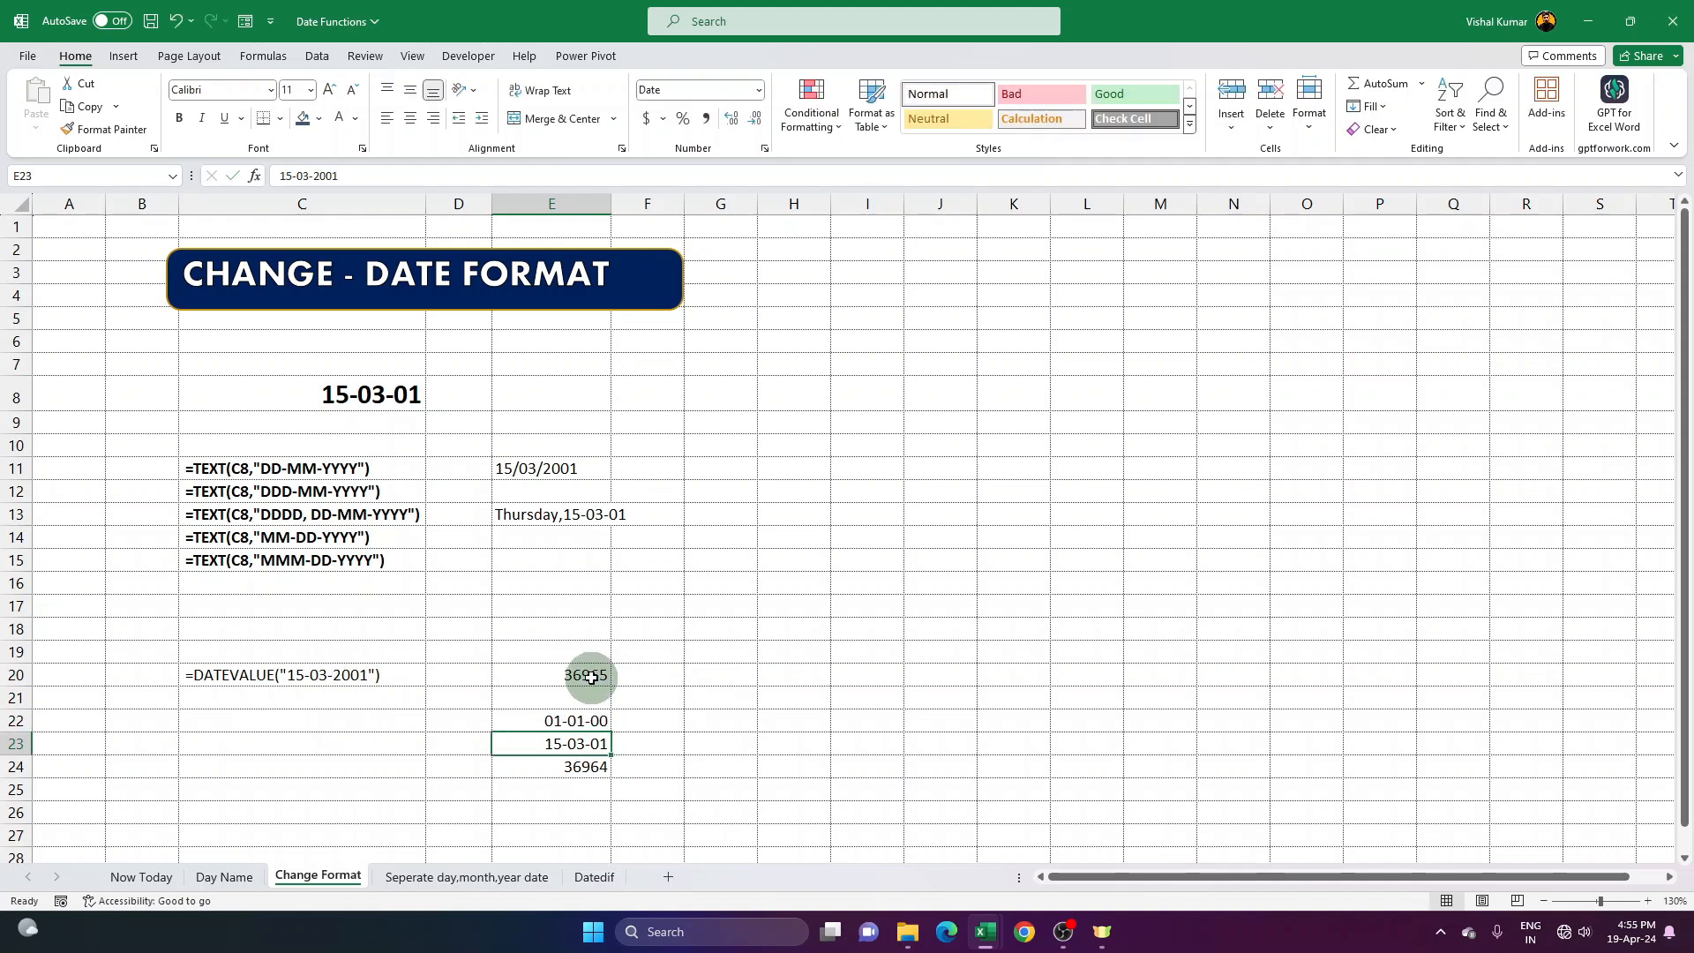
Try the Short Date number format on the DATEVALUE result in E20, and undo the formatting.
{"action": "left_click", "coordinate": [591, 677]}
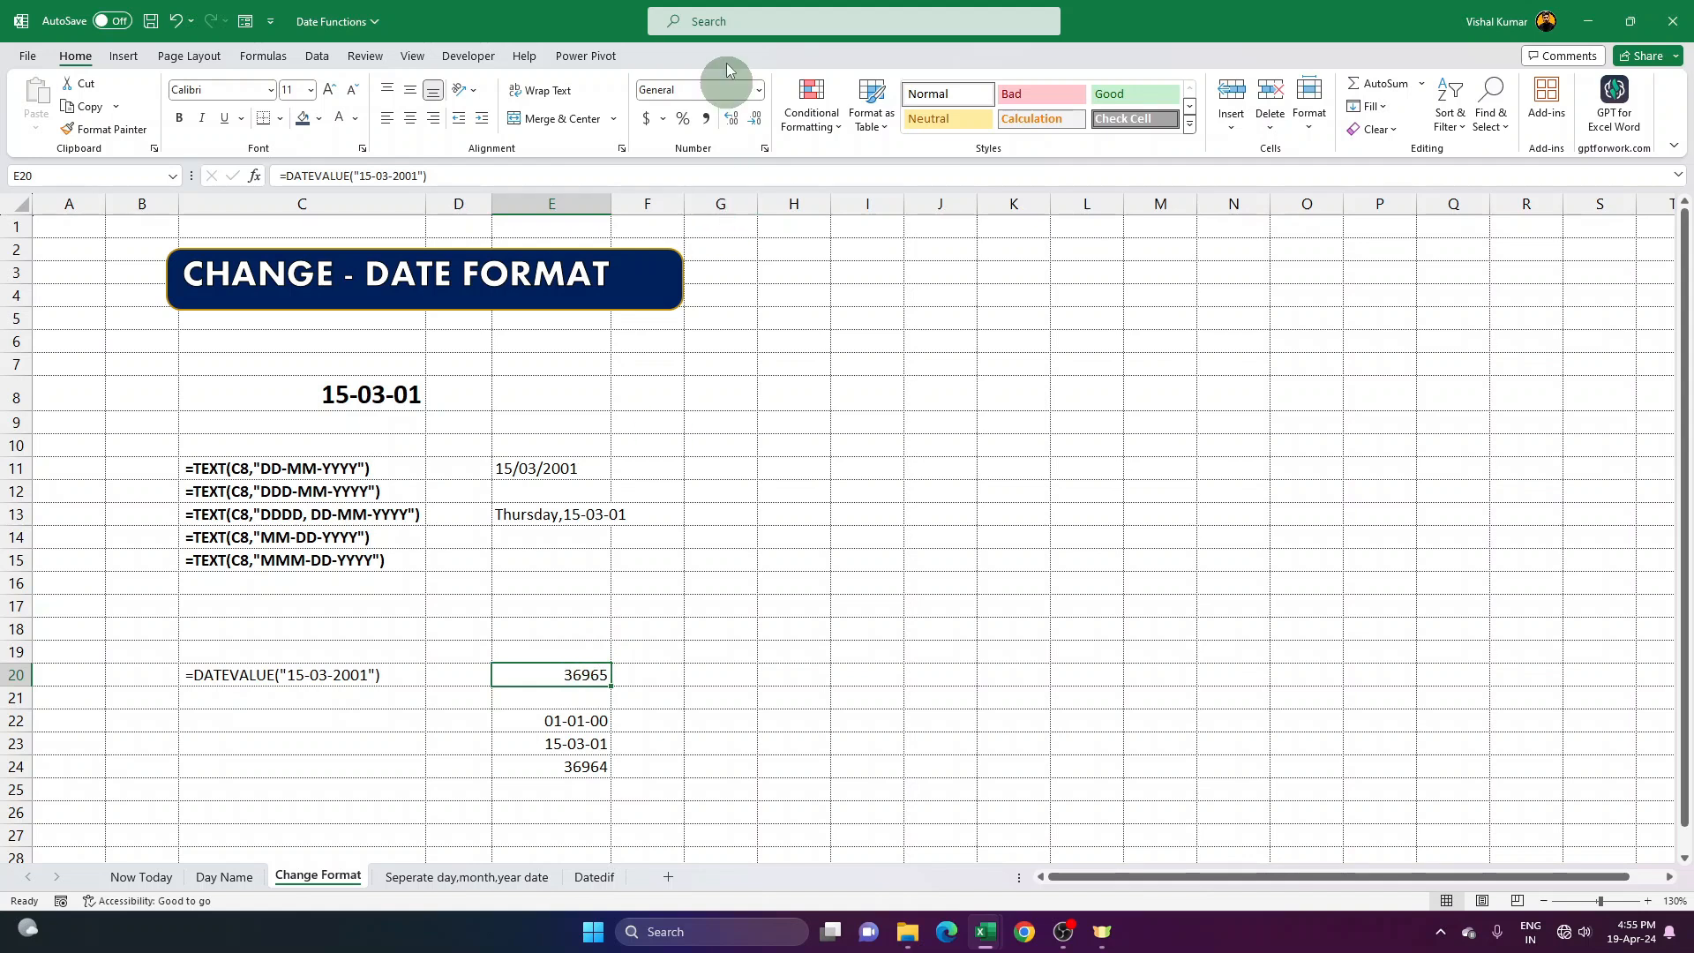
{"action": "left_click", "coordinate": [757, 89]}
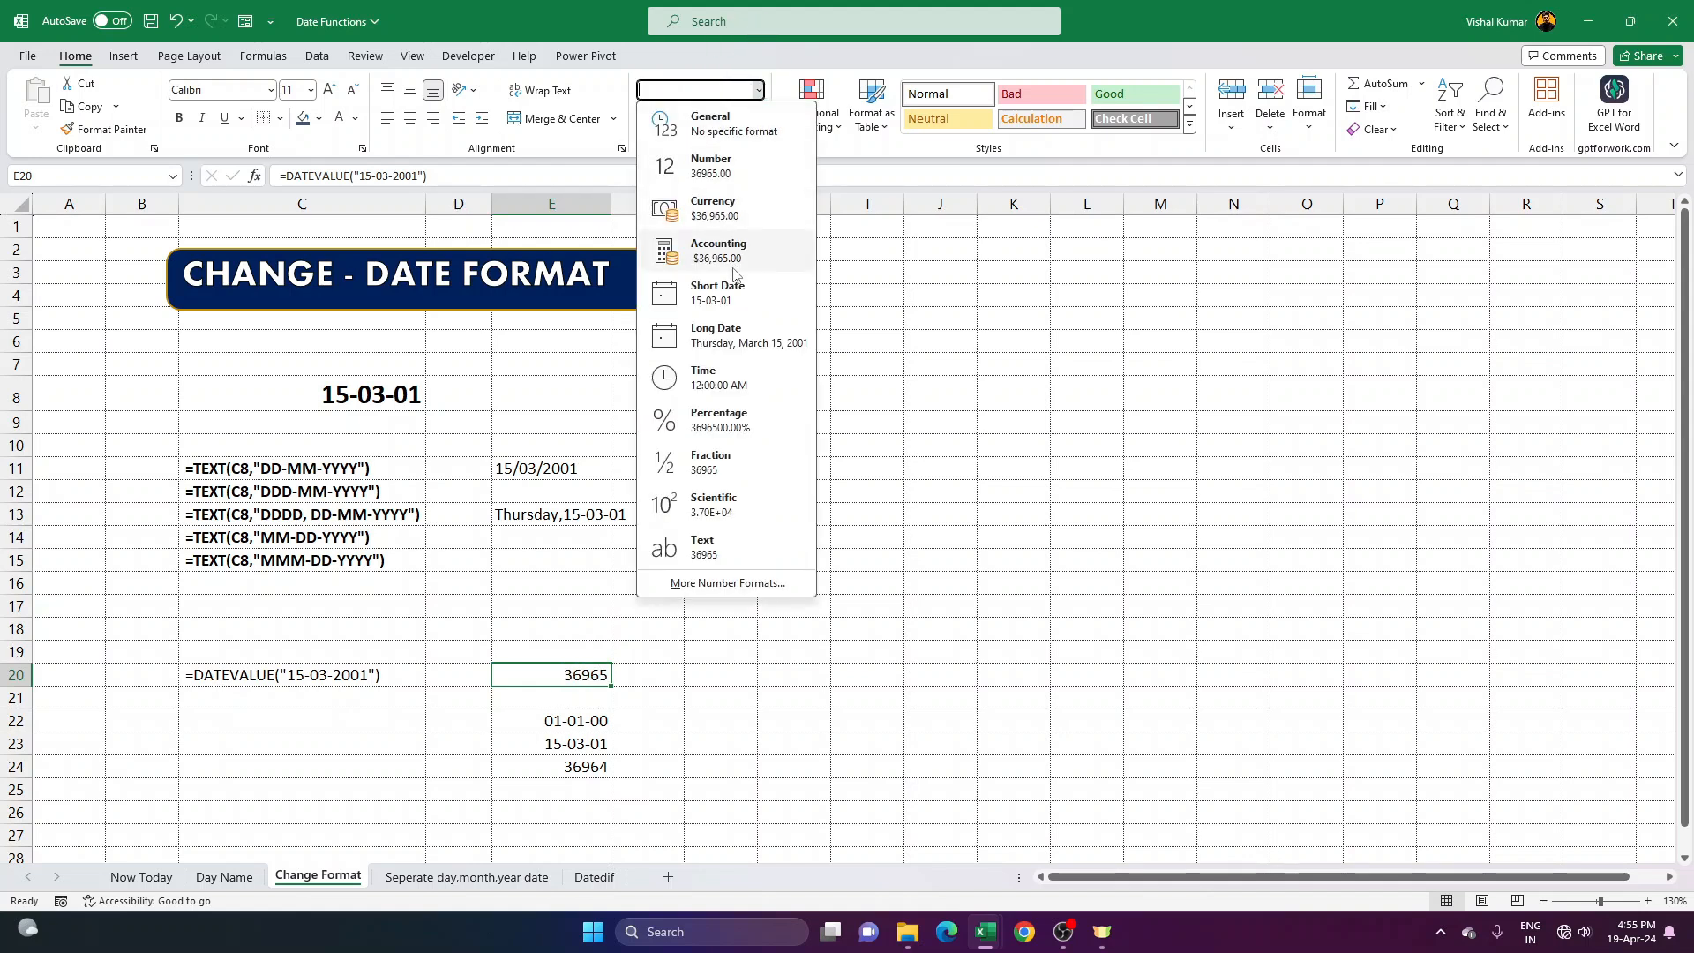
{"action": "left_click", "coordinate": [732, 303]}
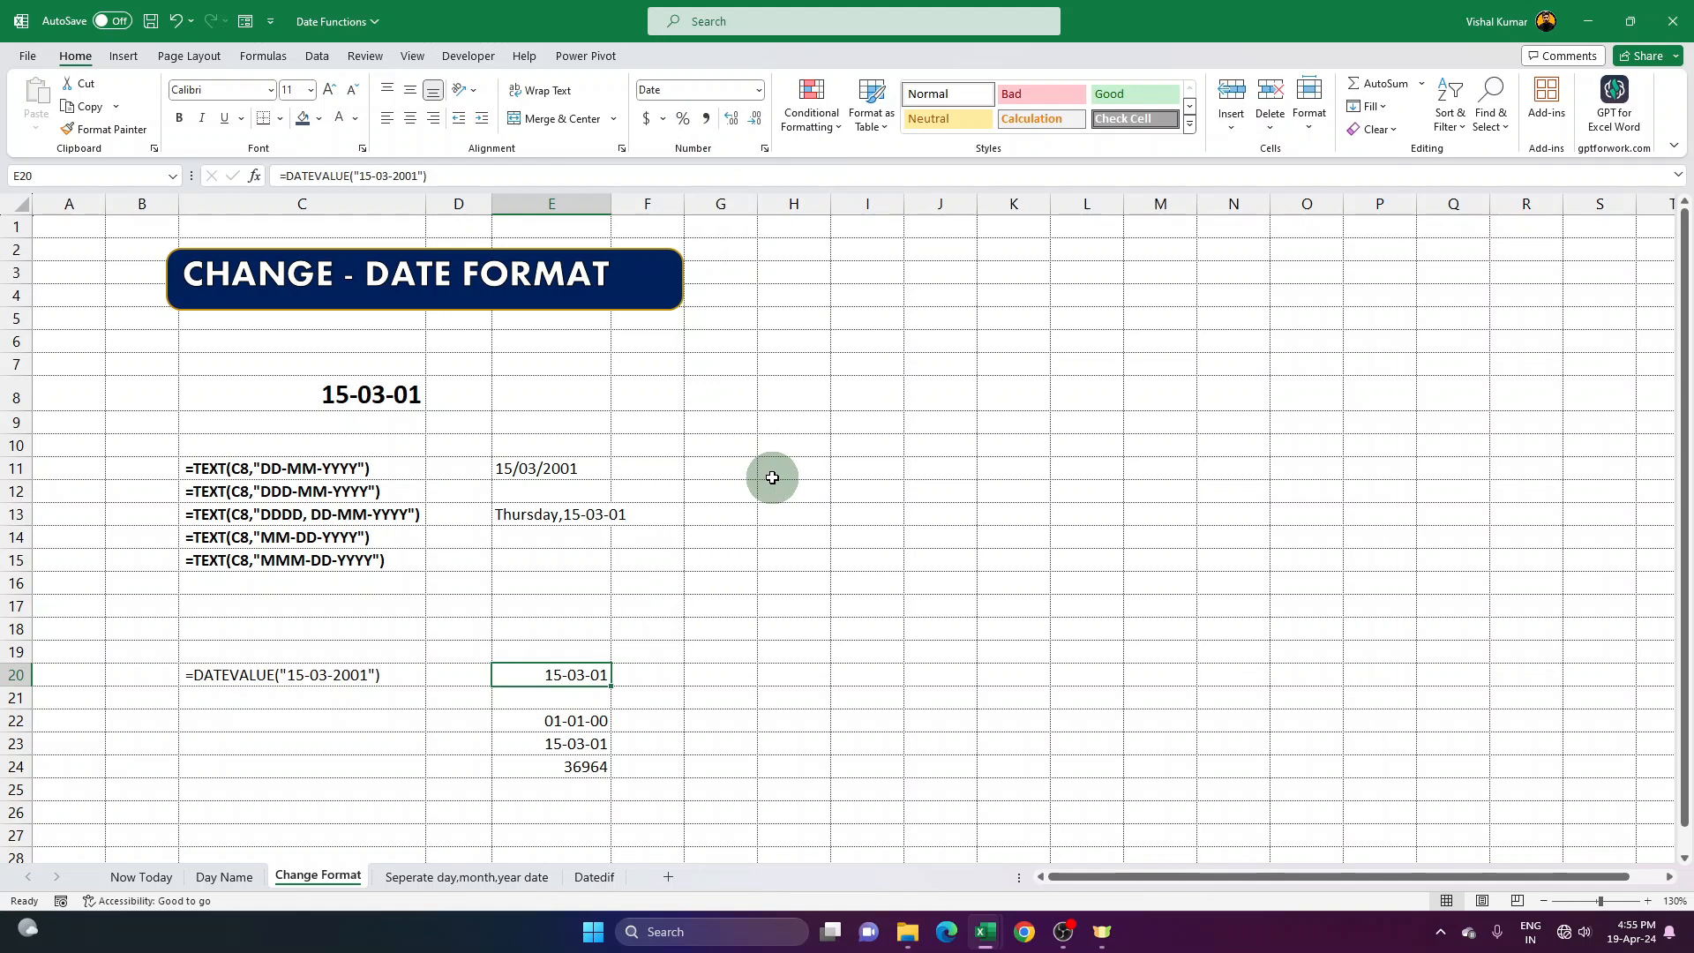
{"action": "key", "text": "ctrl+z"}
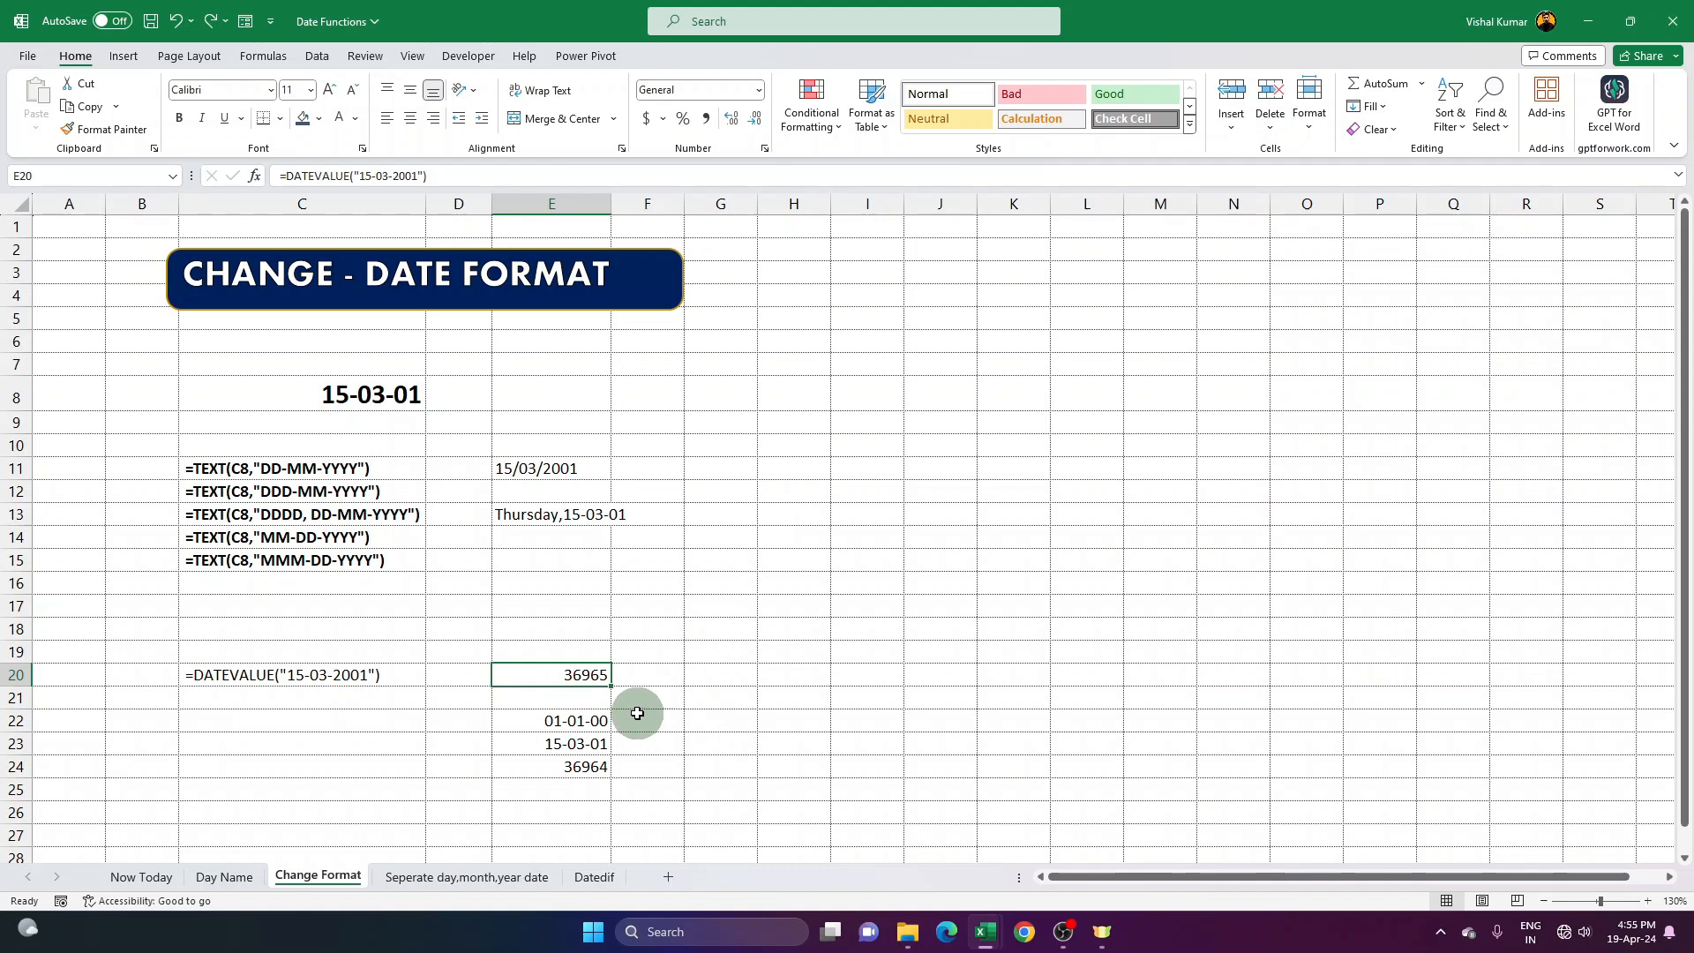
Compare the date text in C20 with the dates in E22 and E23, the formula in E24 and the result in E20.
{"action": "left_click", "coordinate": [299, 677]}
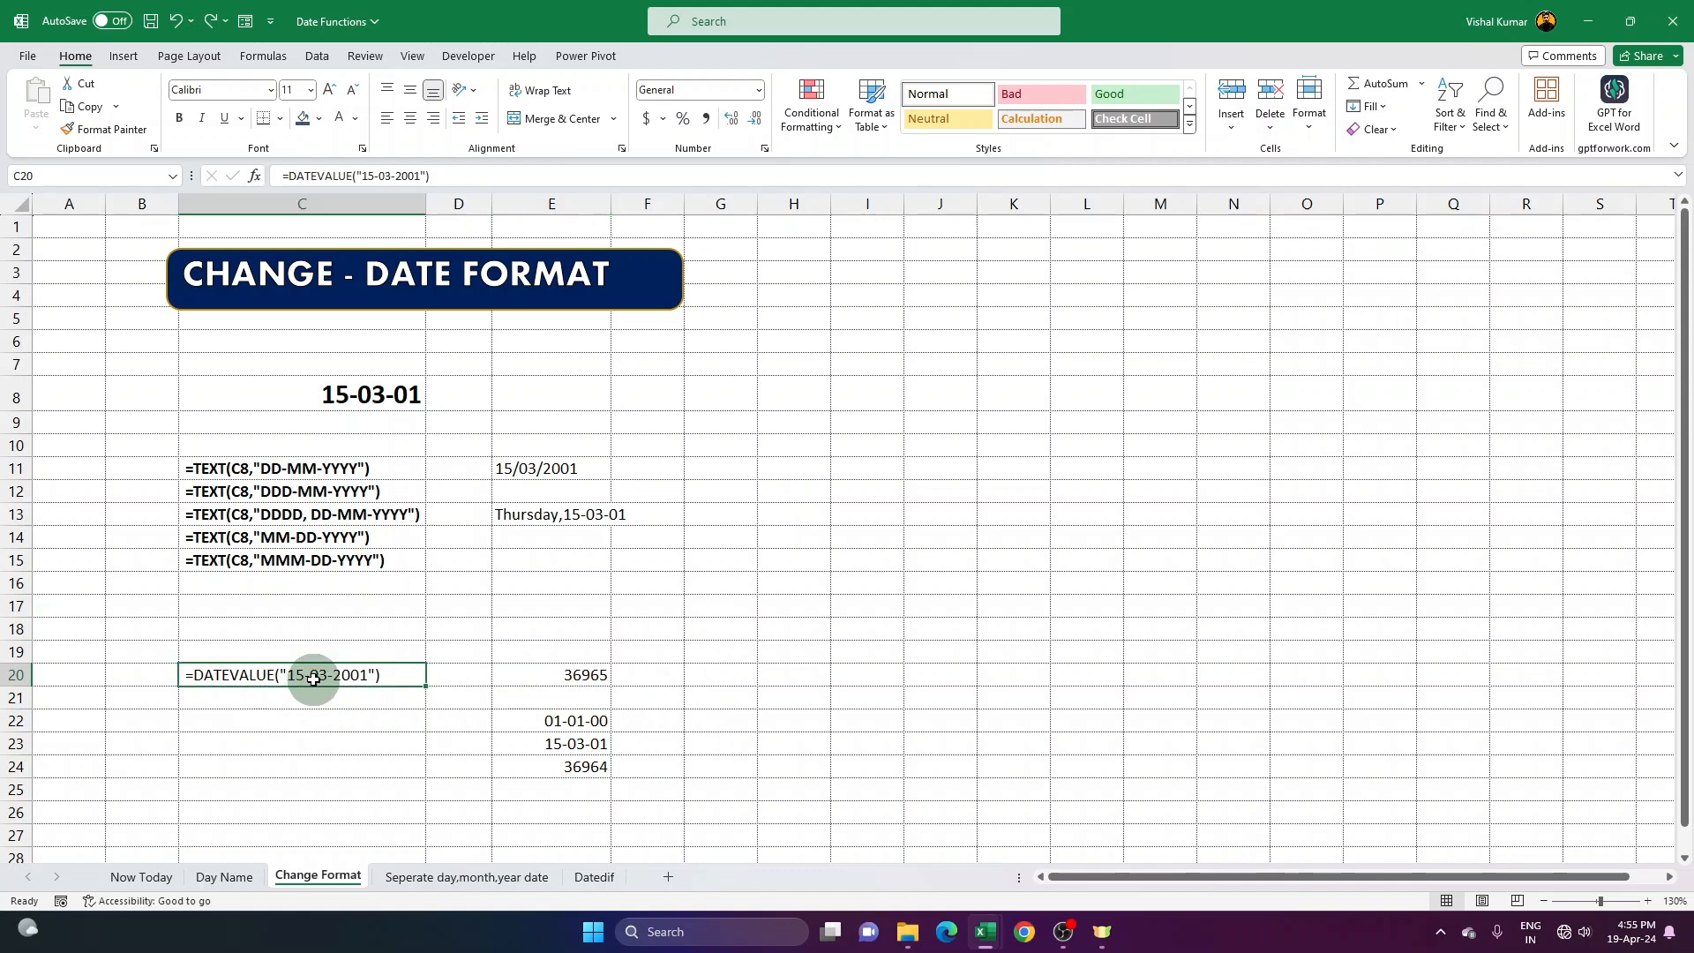
{"action": "double_click", "coordinate": [296, 676]}
{"action": "left_click_drag", "start_coordinate": [288, 677], "coordinate": [370, 679]}
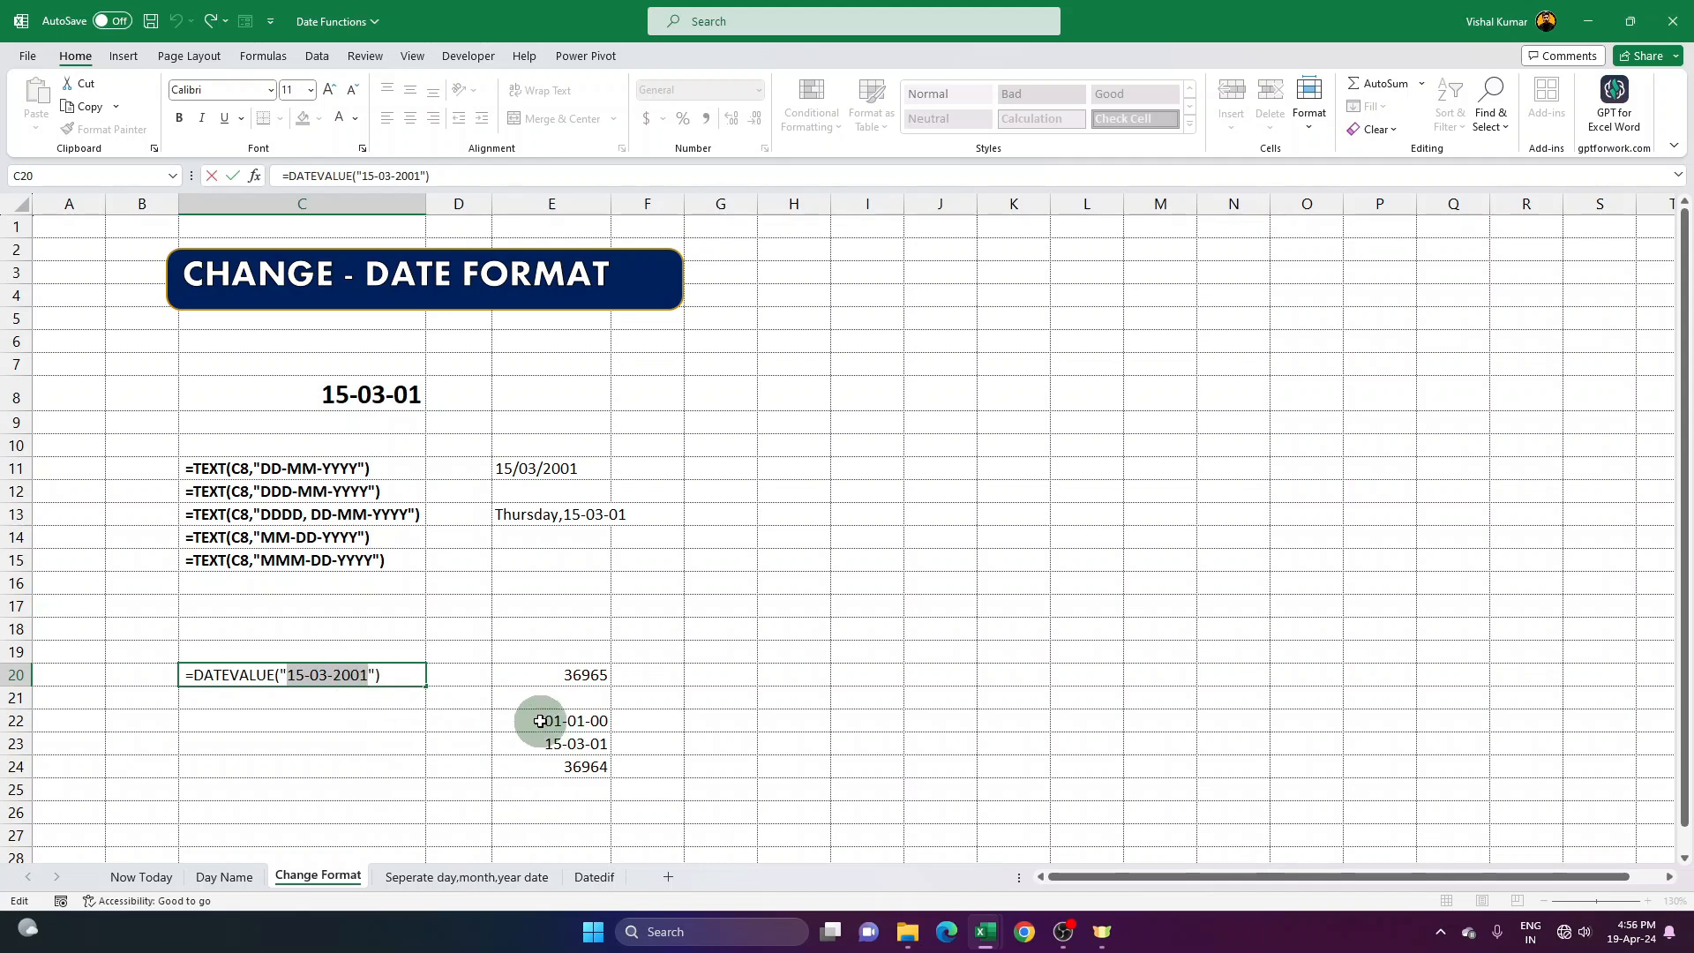
{"action": "key", "text": "Return"}
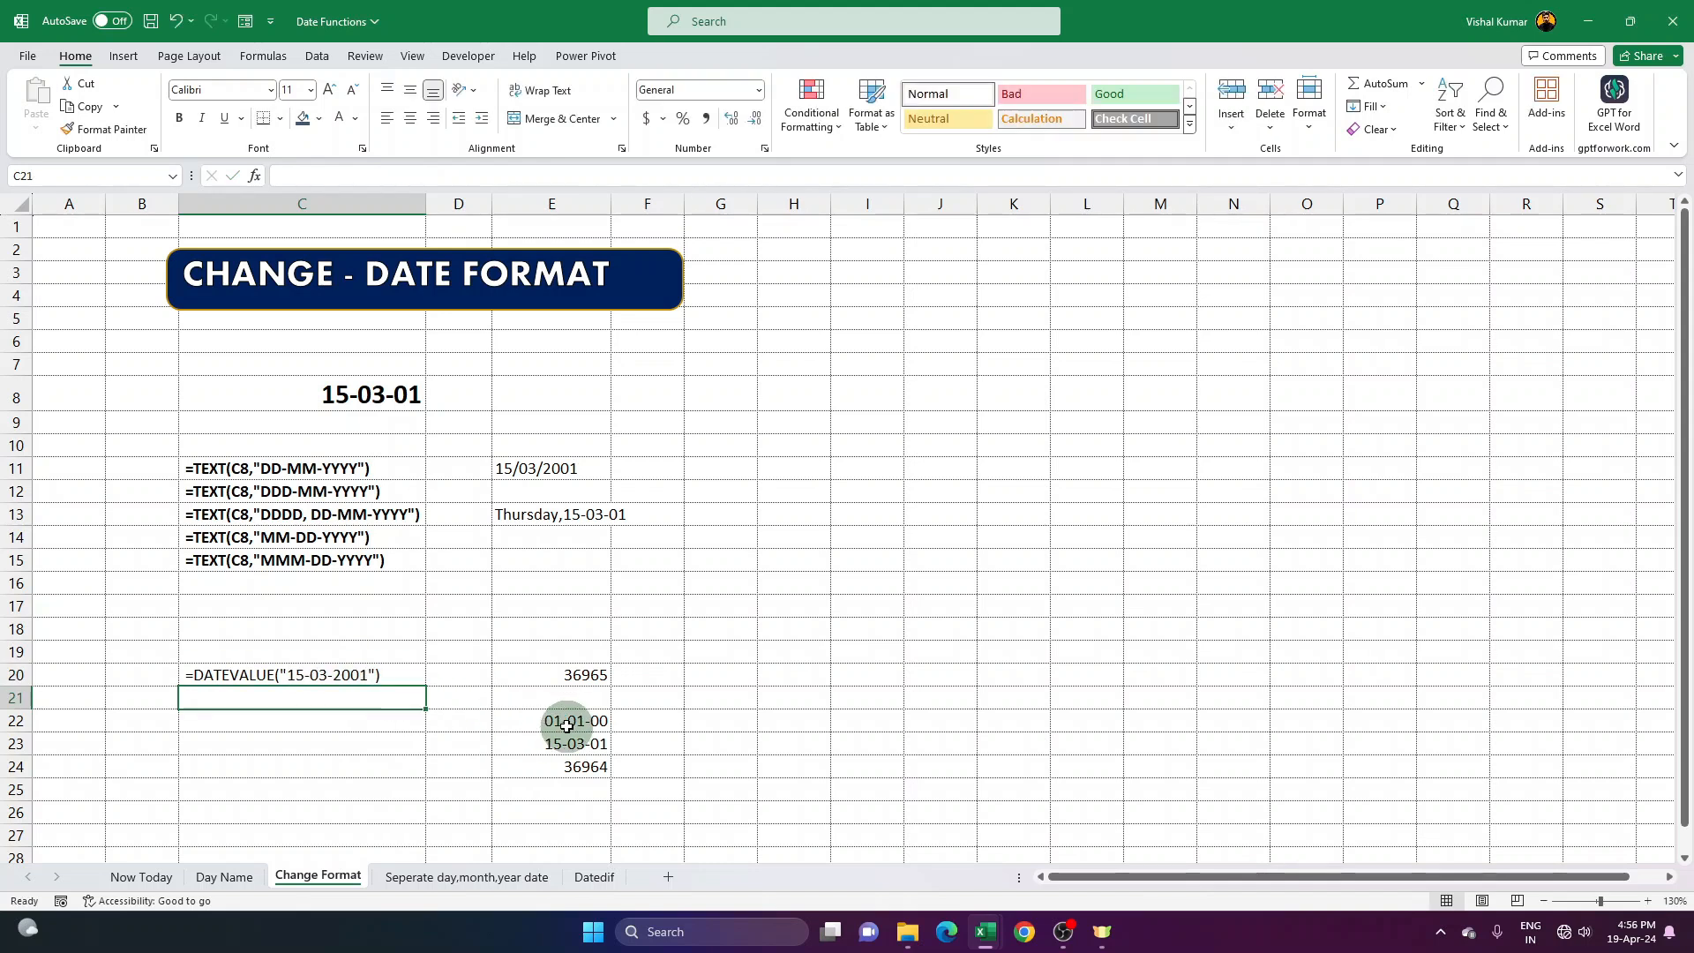
{"action": "double_click", "coordinate": [566, 725]}
{"action": "double_click", "coordinate": [599, 748]}
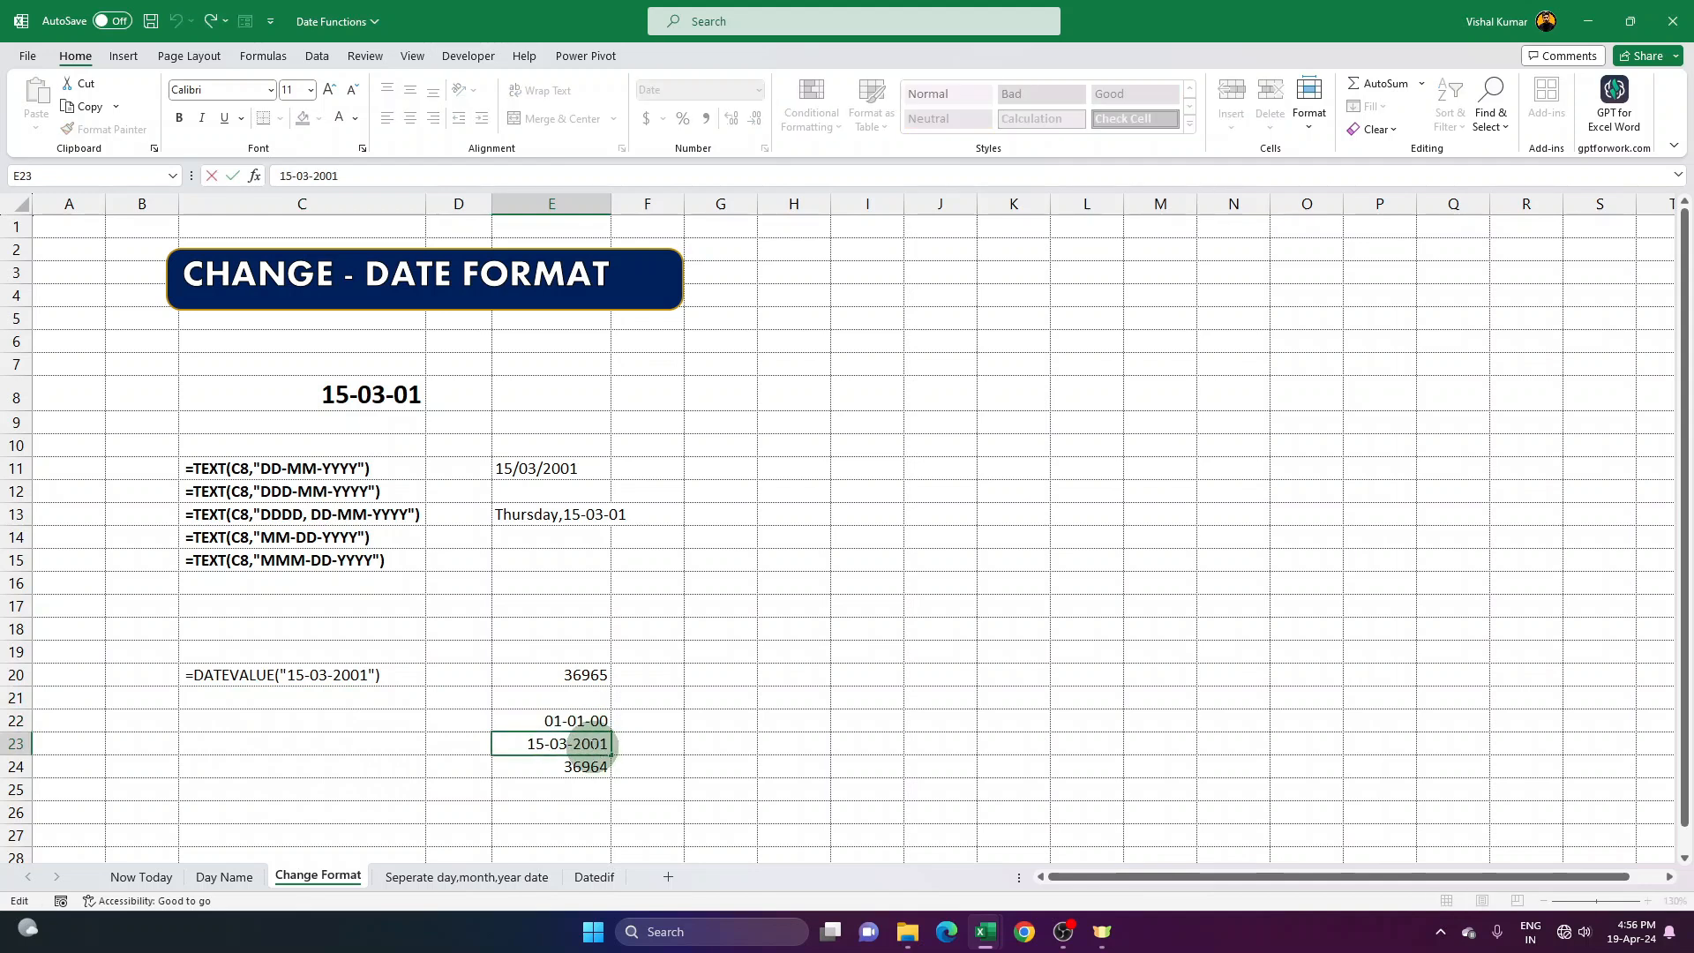
{"action": "left_click", "coordinate": [599, 768]}
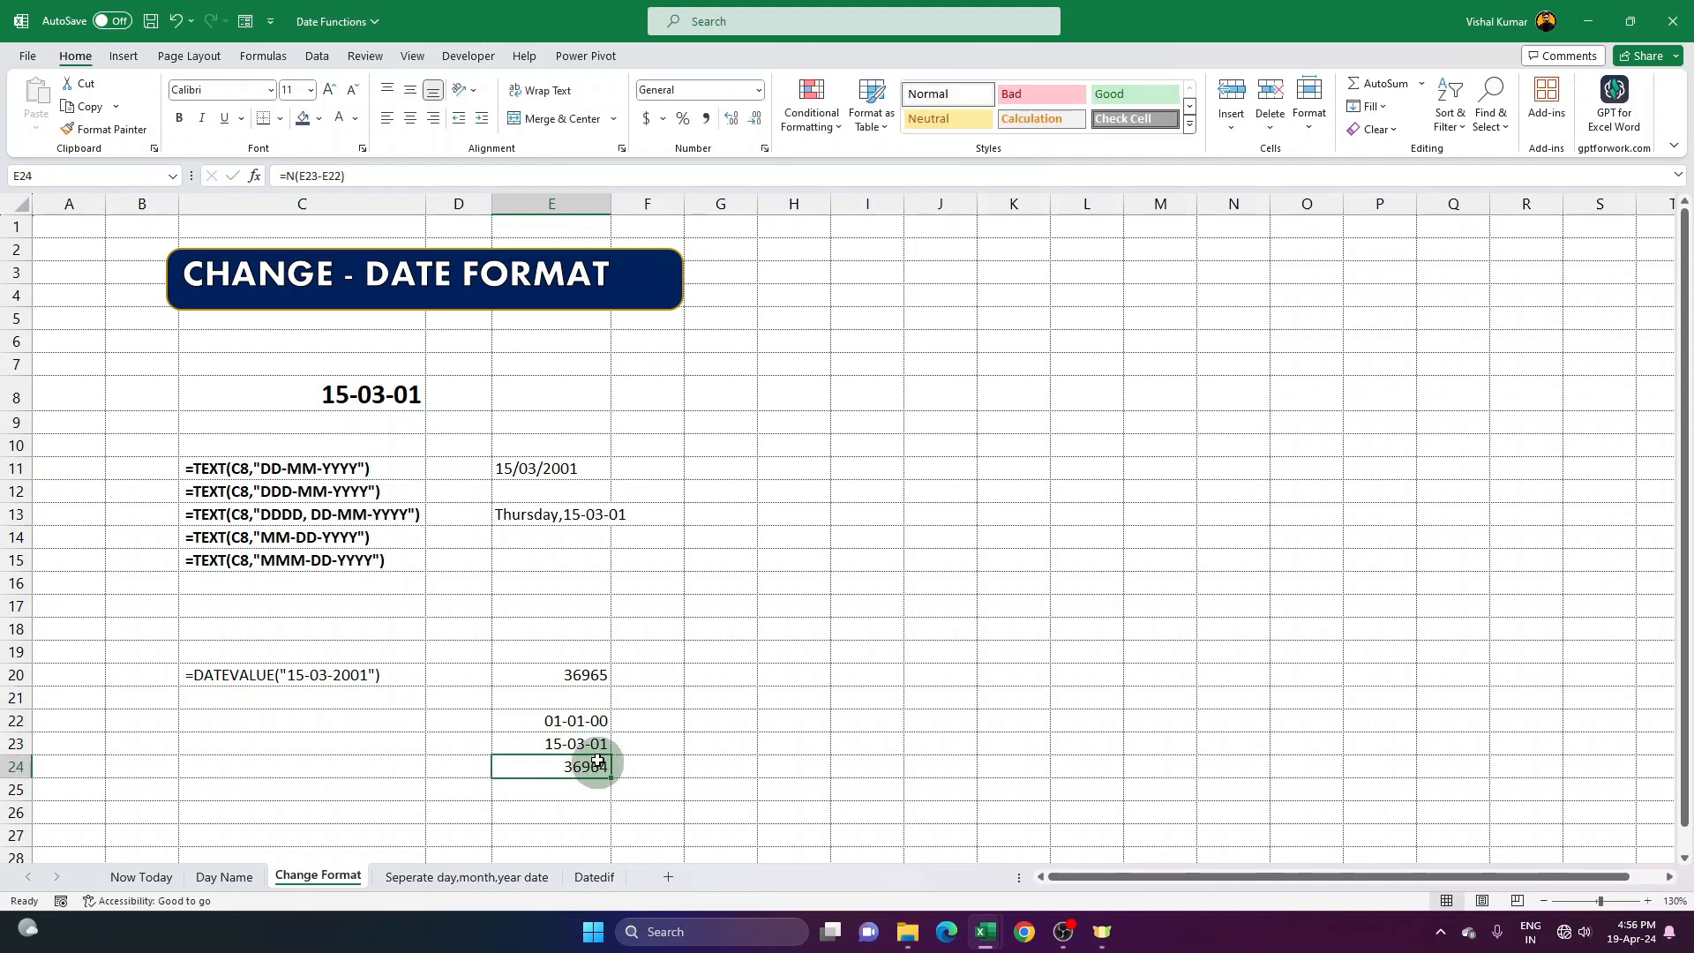
{"action": "left_click", "coordinate": [589, 679]}
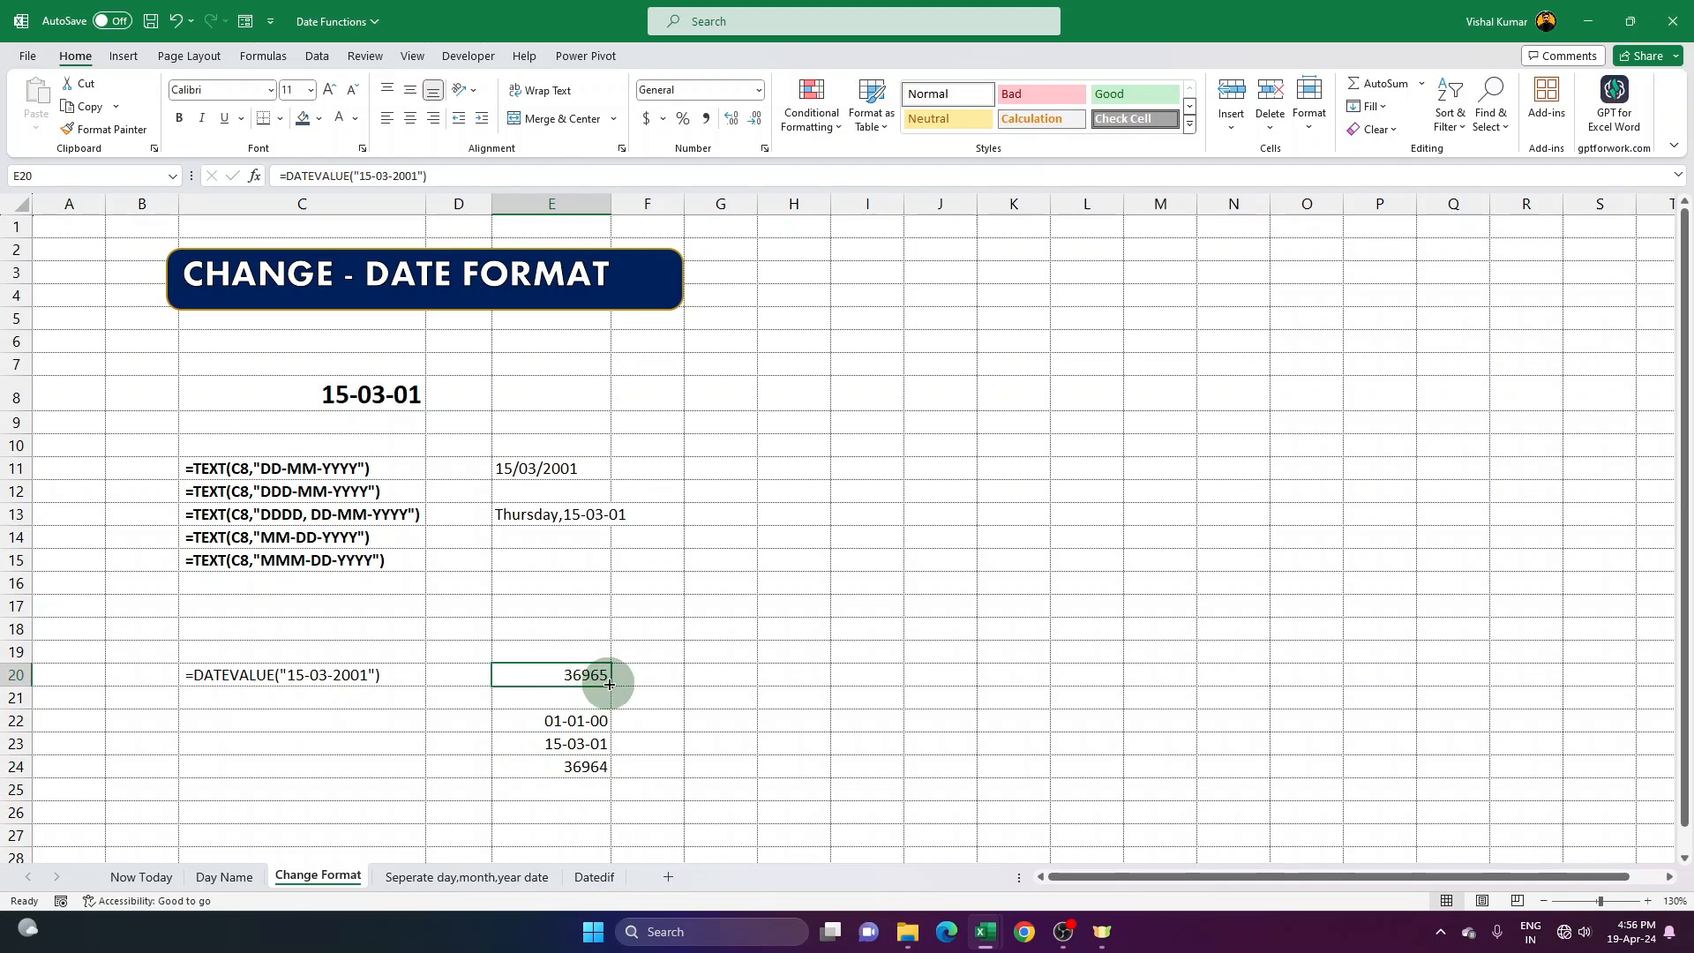
Replace the formula in E24 with =E23-E22 and compare the difference with the DATEVALUE result in E20.
{"action": "left_click", "coordinate": [597, 767]}
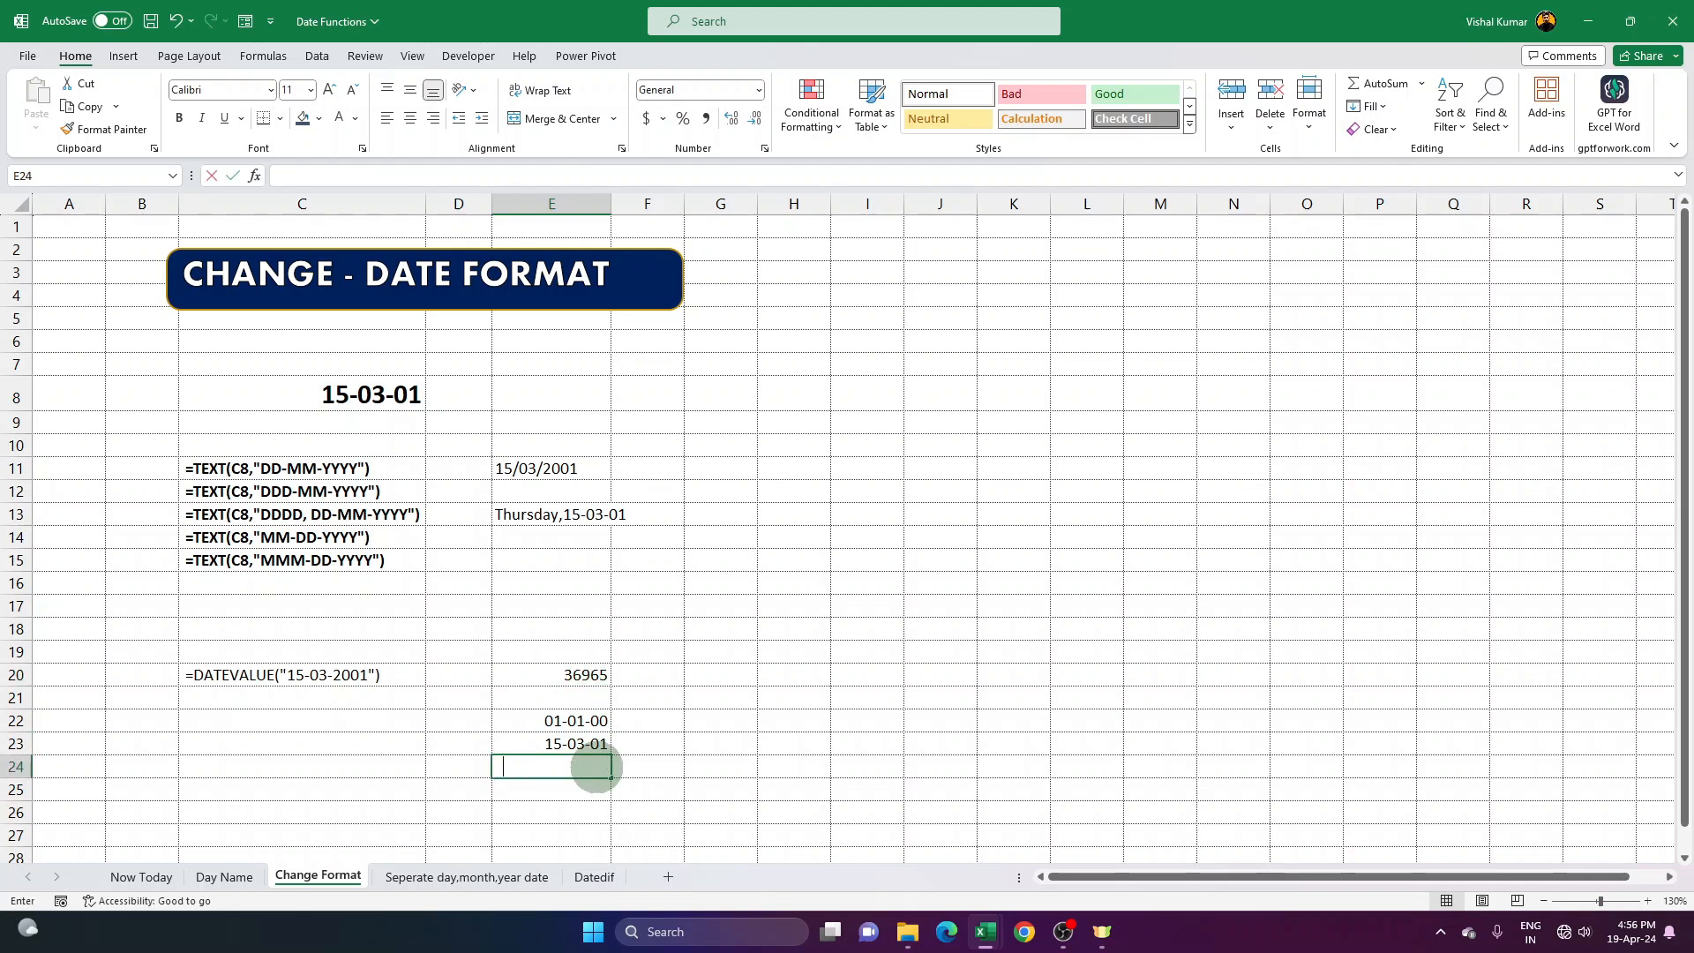
{"action": "type", "text": "="}
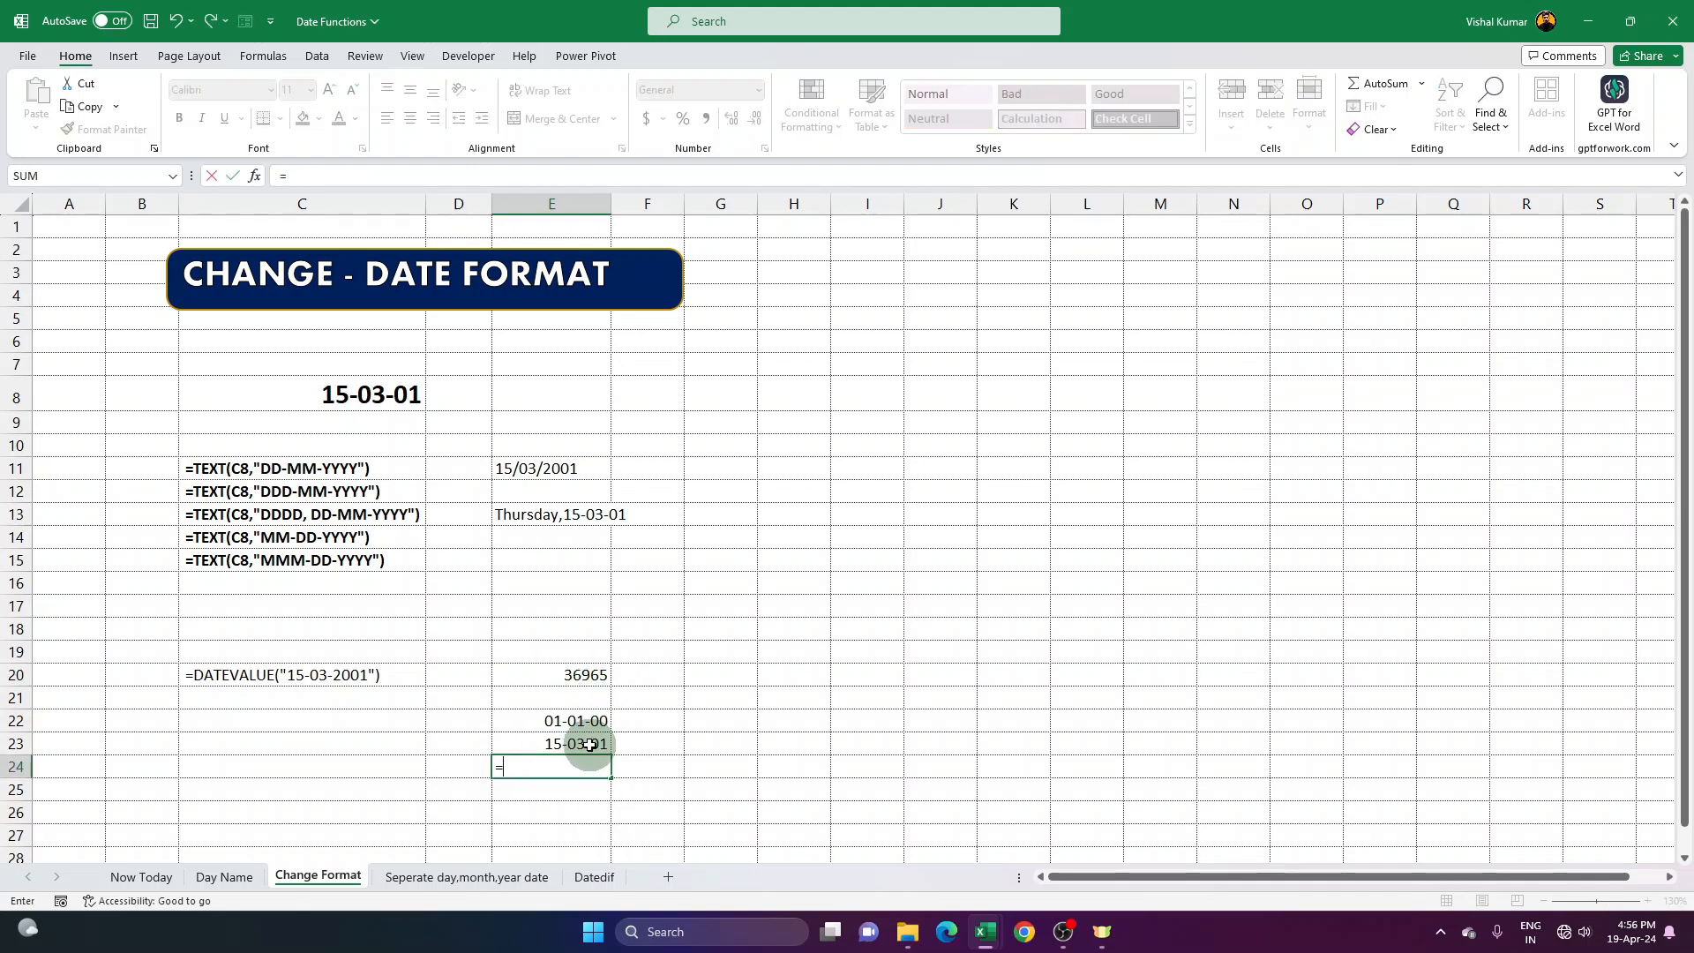
{"action": "left_click", "coordinate": [589, 744]}
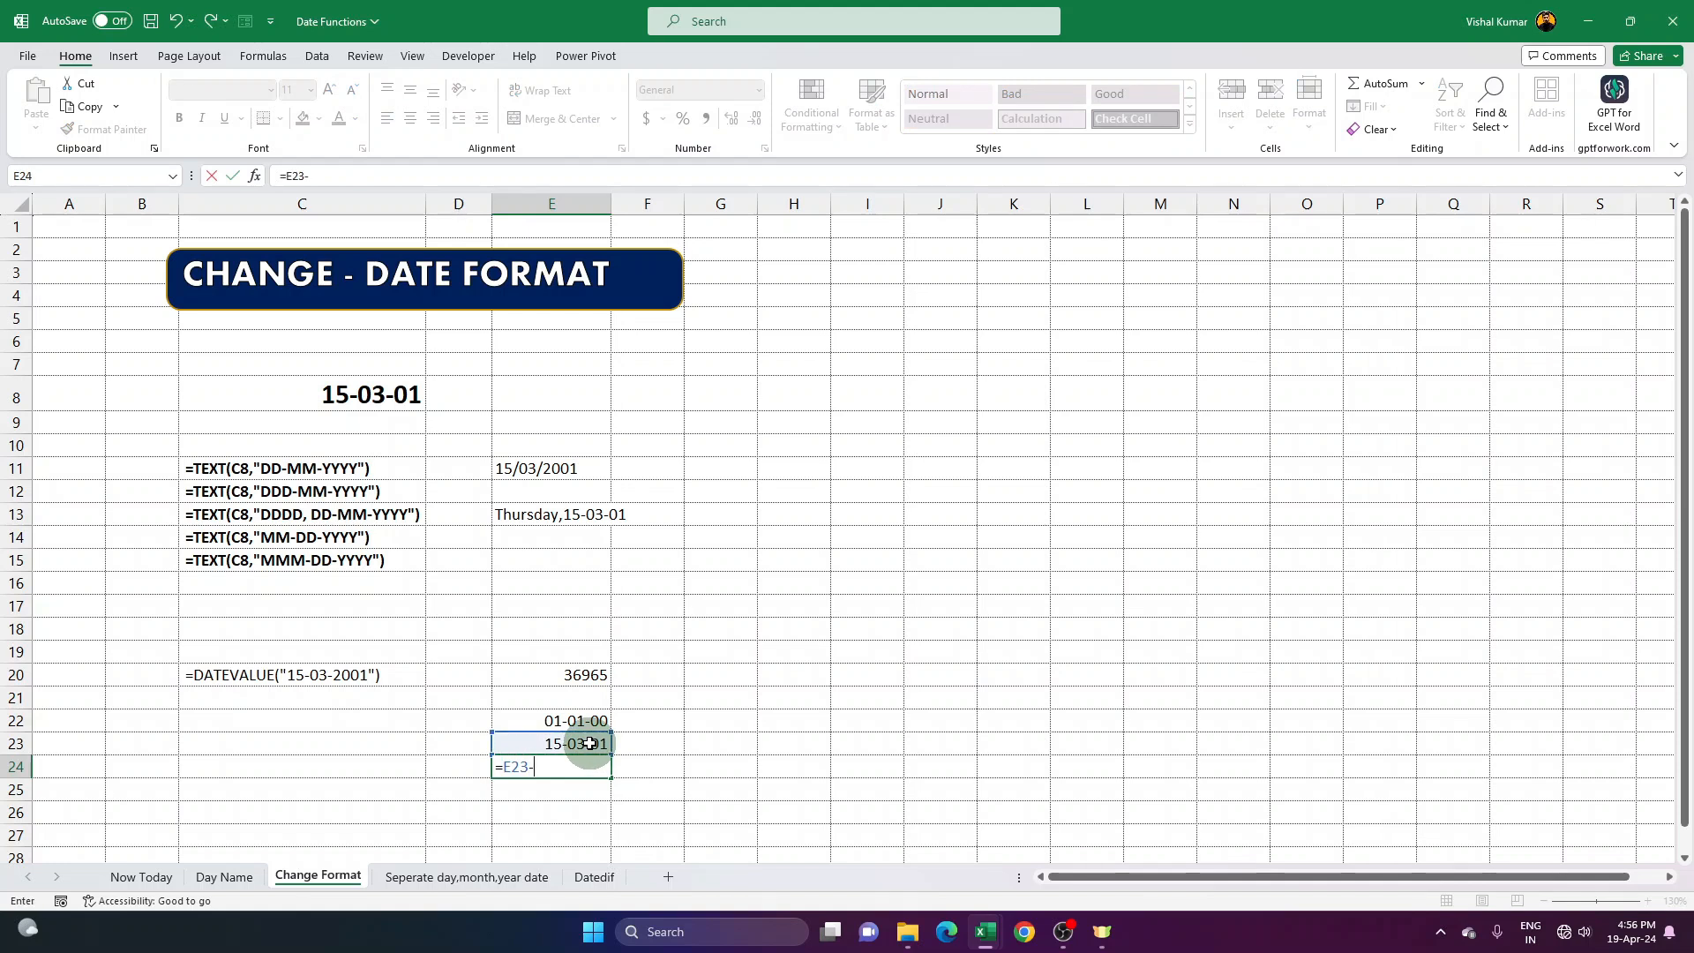
{"action": "type", "text": "-"}
{"action": "left_click", "coordinate": [598, 721]}
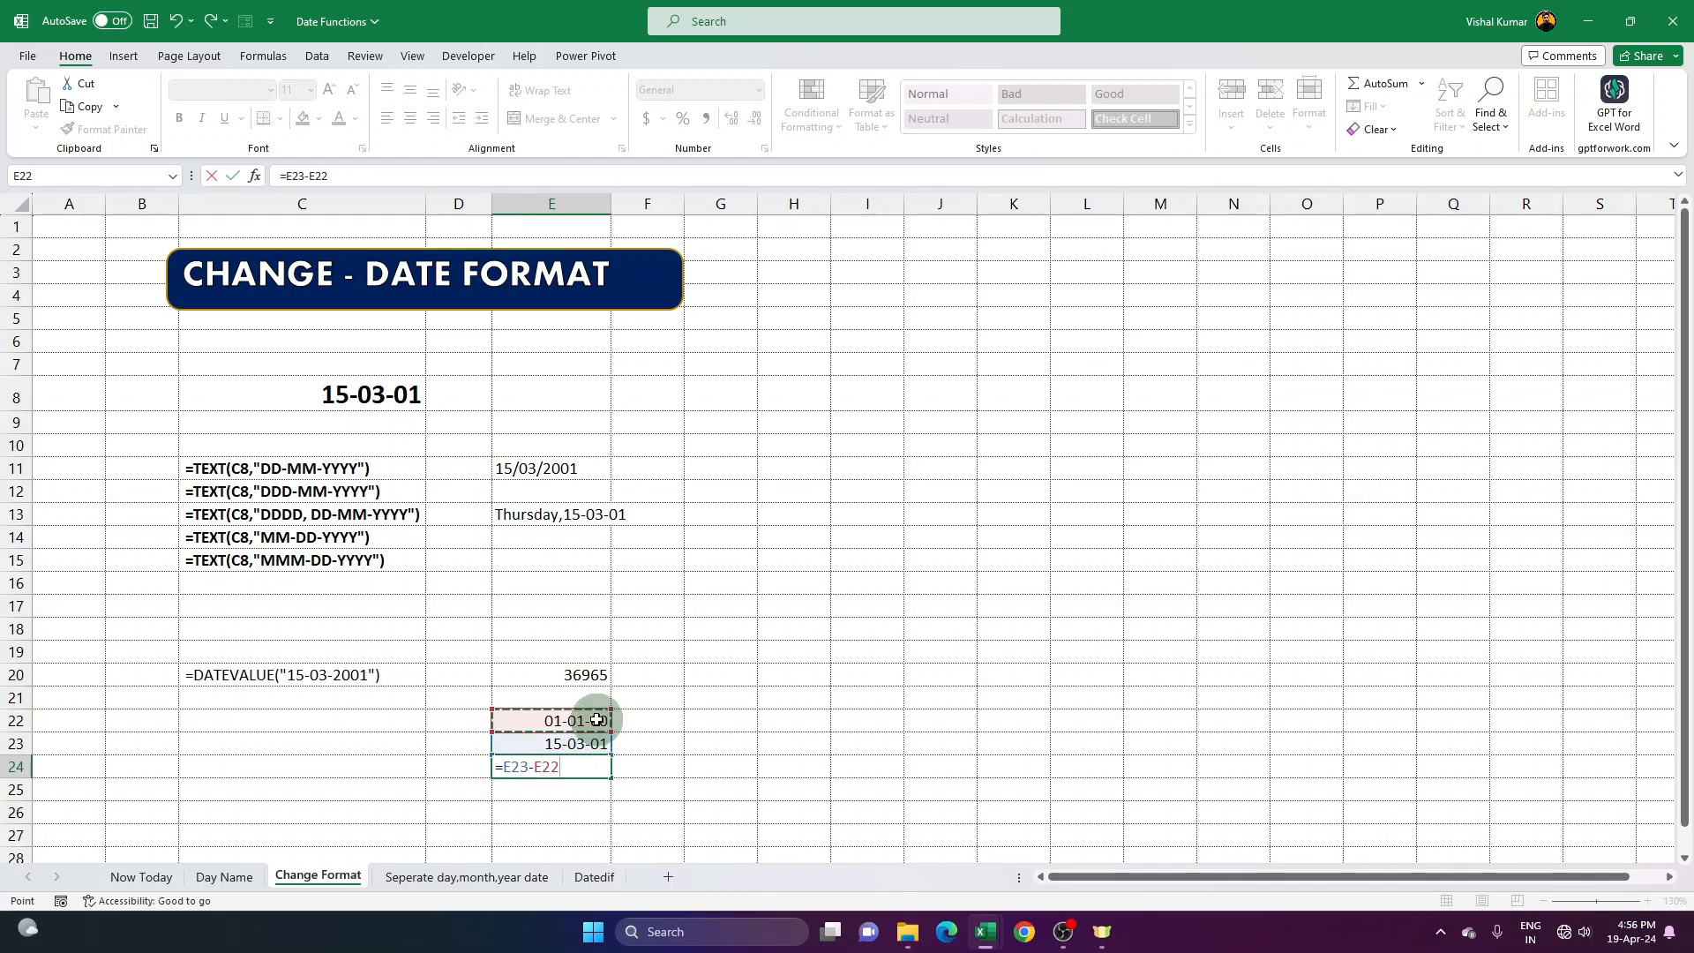
{"action": "key", "text": "Return"}
{"action": "left_click", "coordinate": [605, 773]}
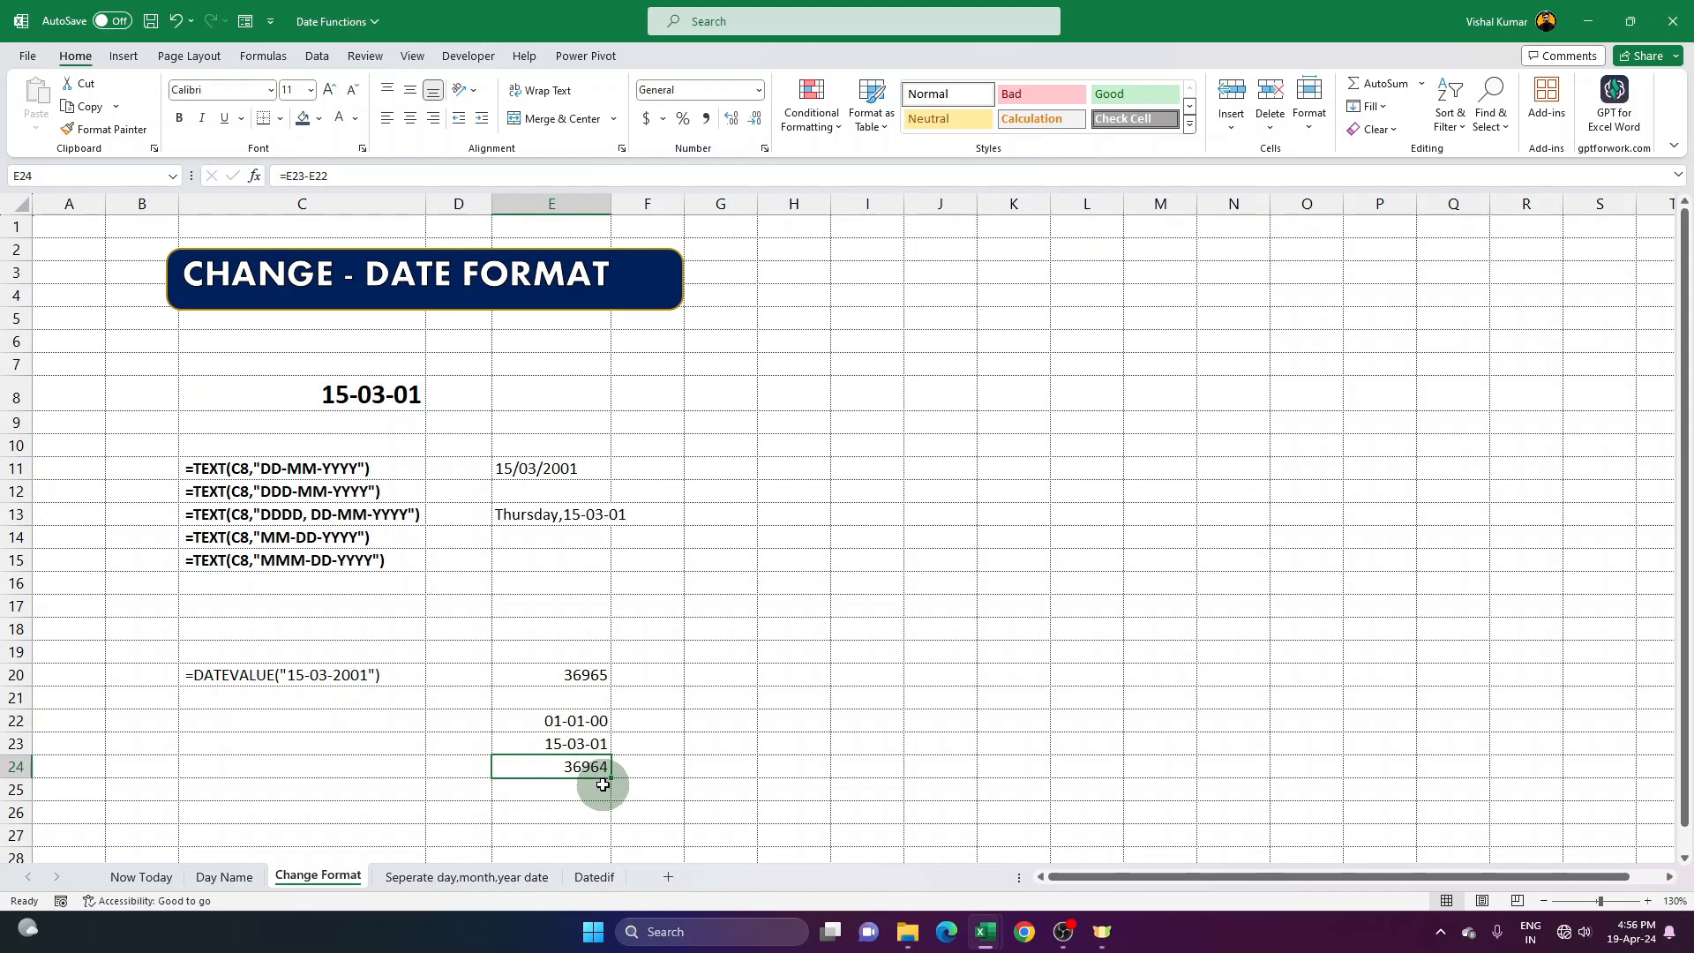
{"action": "left_click", "coordinate": [581, 675]}
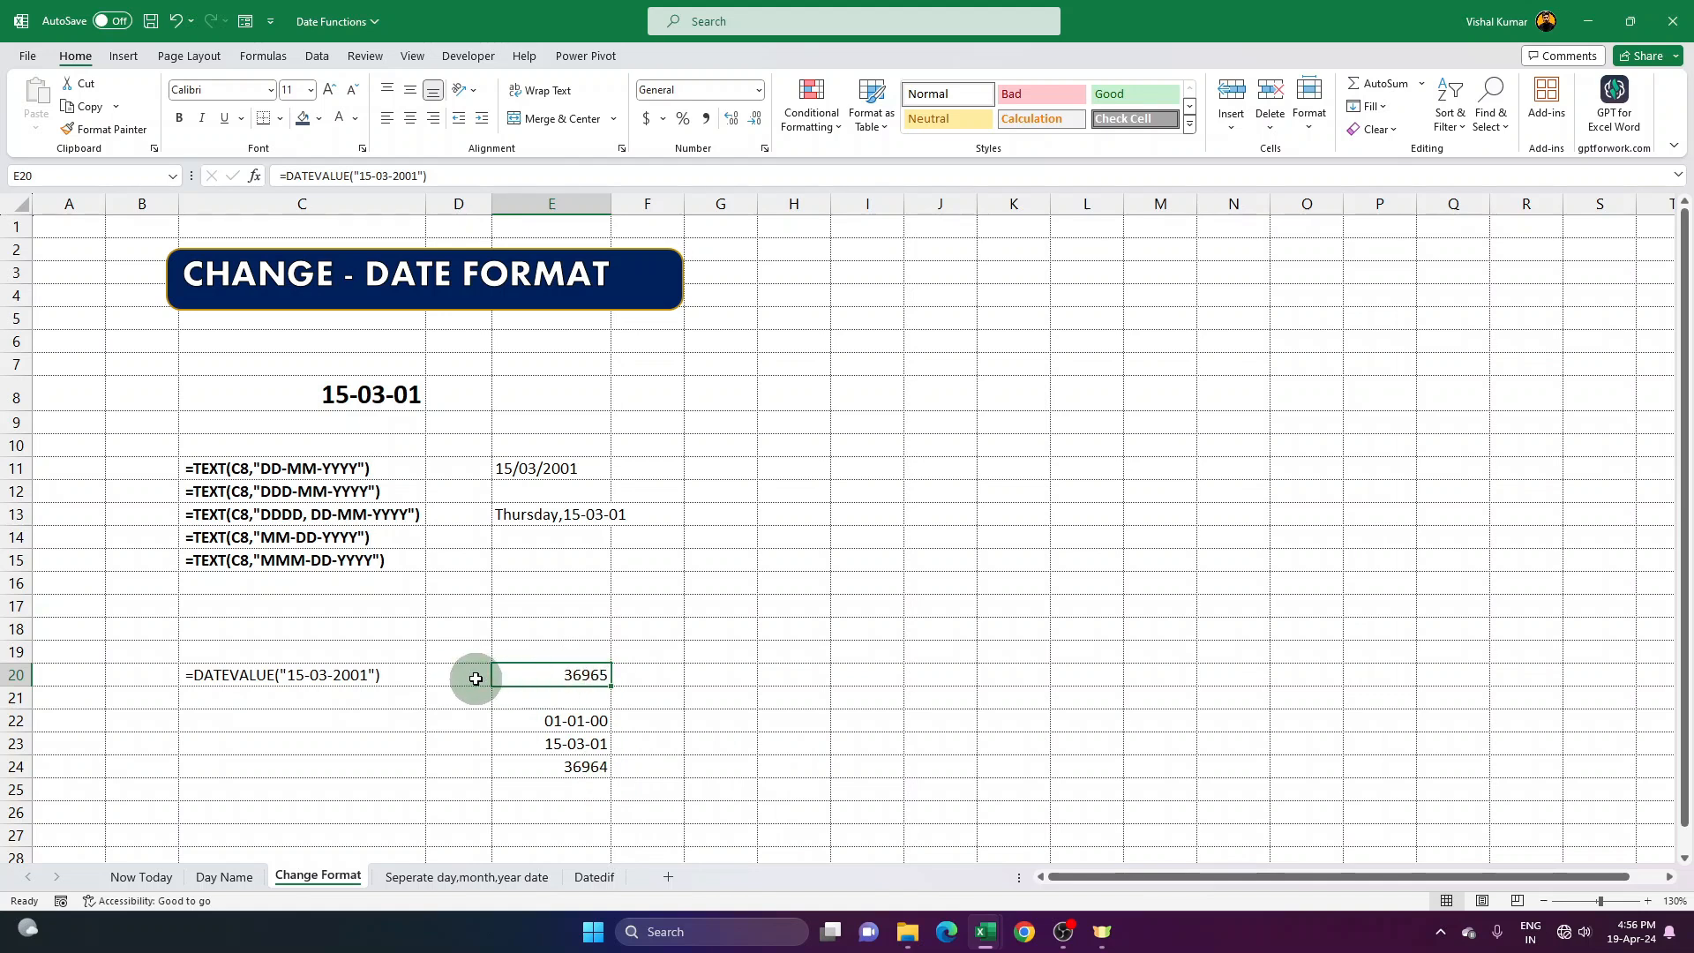
Enter the example numbers 1 to 5 down cells H18:H22.
{"action": "left_click", "coordinate": [793, 627]}
{"action": "type", "text": "1"}
{"action": "key", "text": "Return"}
{"action": "type", "text": "2"}
{"action": "key", "text": "Return"}
{"action": "type", "text": "3"}
{"action": "key", "text": "Return"}
{"action": "type", "text": "4"}
{"action": "key", "text": "Return"}
{"action": "type", "text": "5"}
{"action": "key", "text": "Return"}
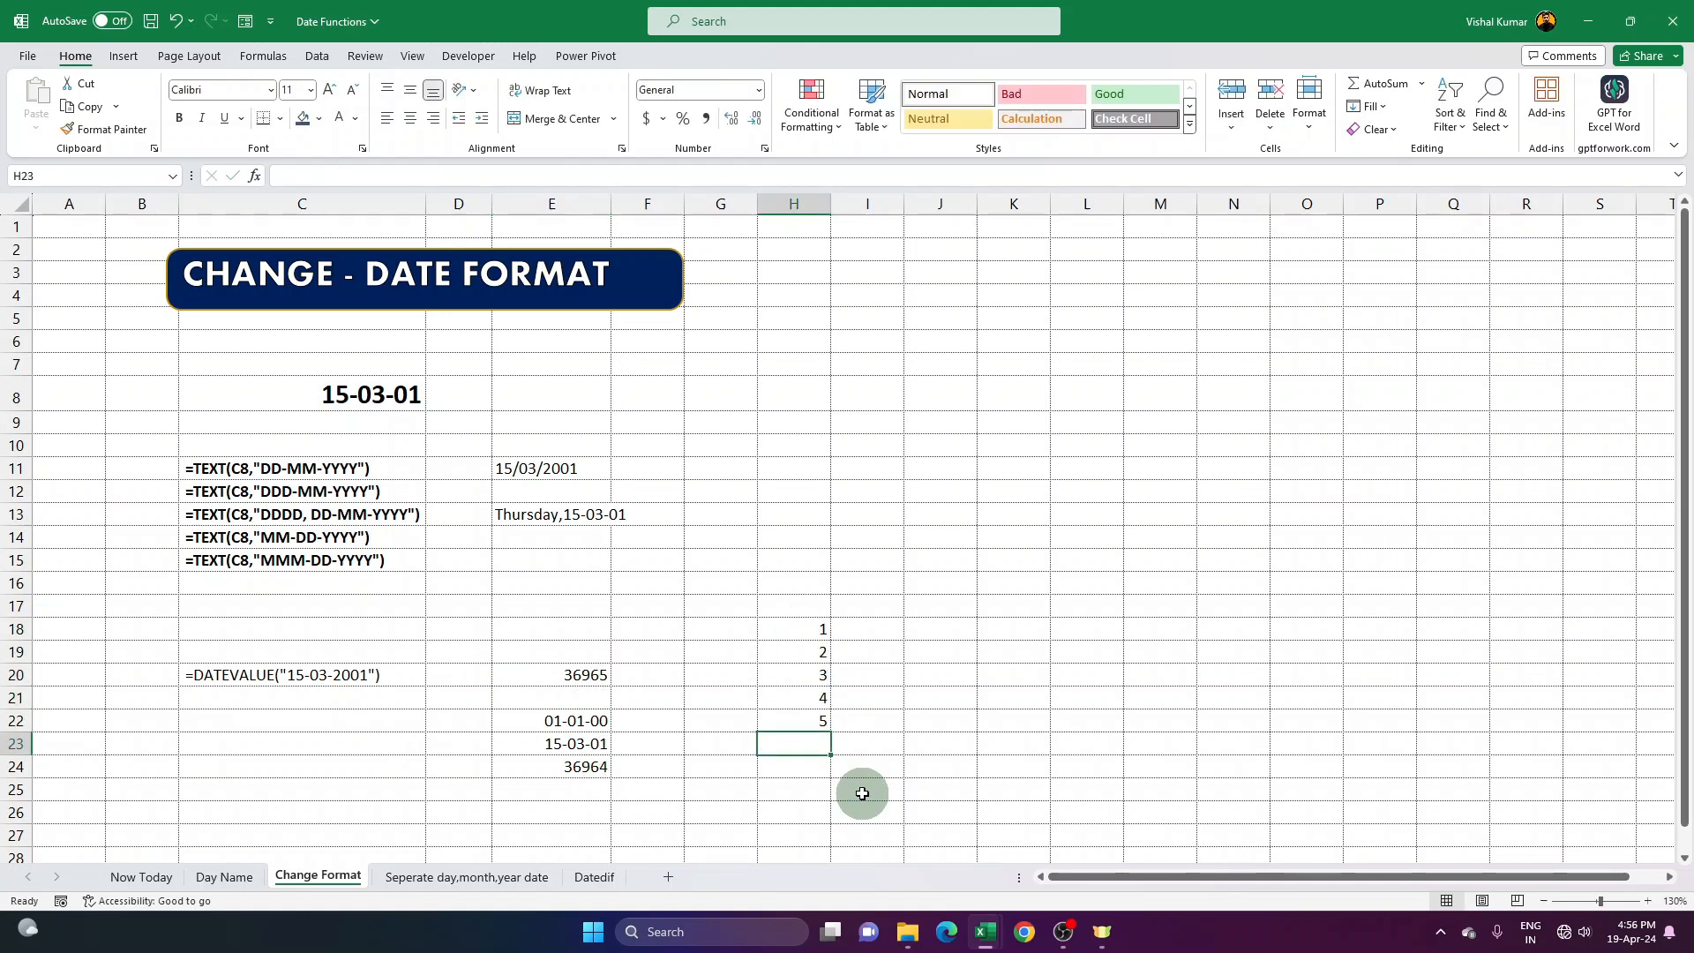
Subtract the first example number from the last with =H22-H18 in H23, and select H18:H22 for comparison.
{"action": "type", "text": "="}
{"action": "left_click", "coordinate": [815, 717]}
{"action": "type", "text": "-"}
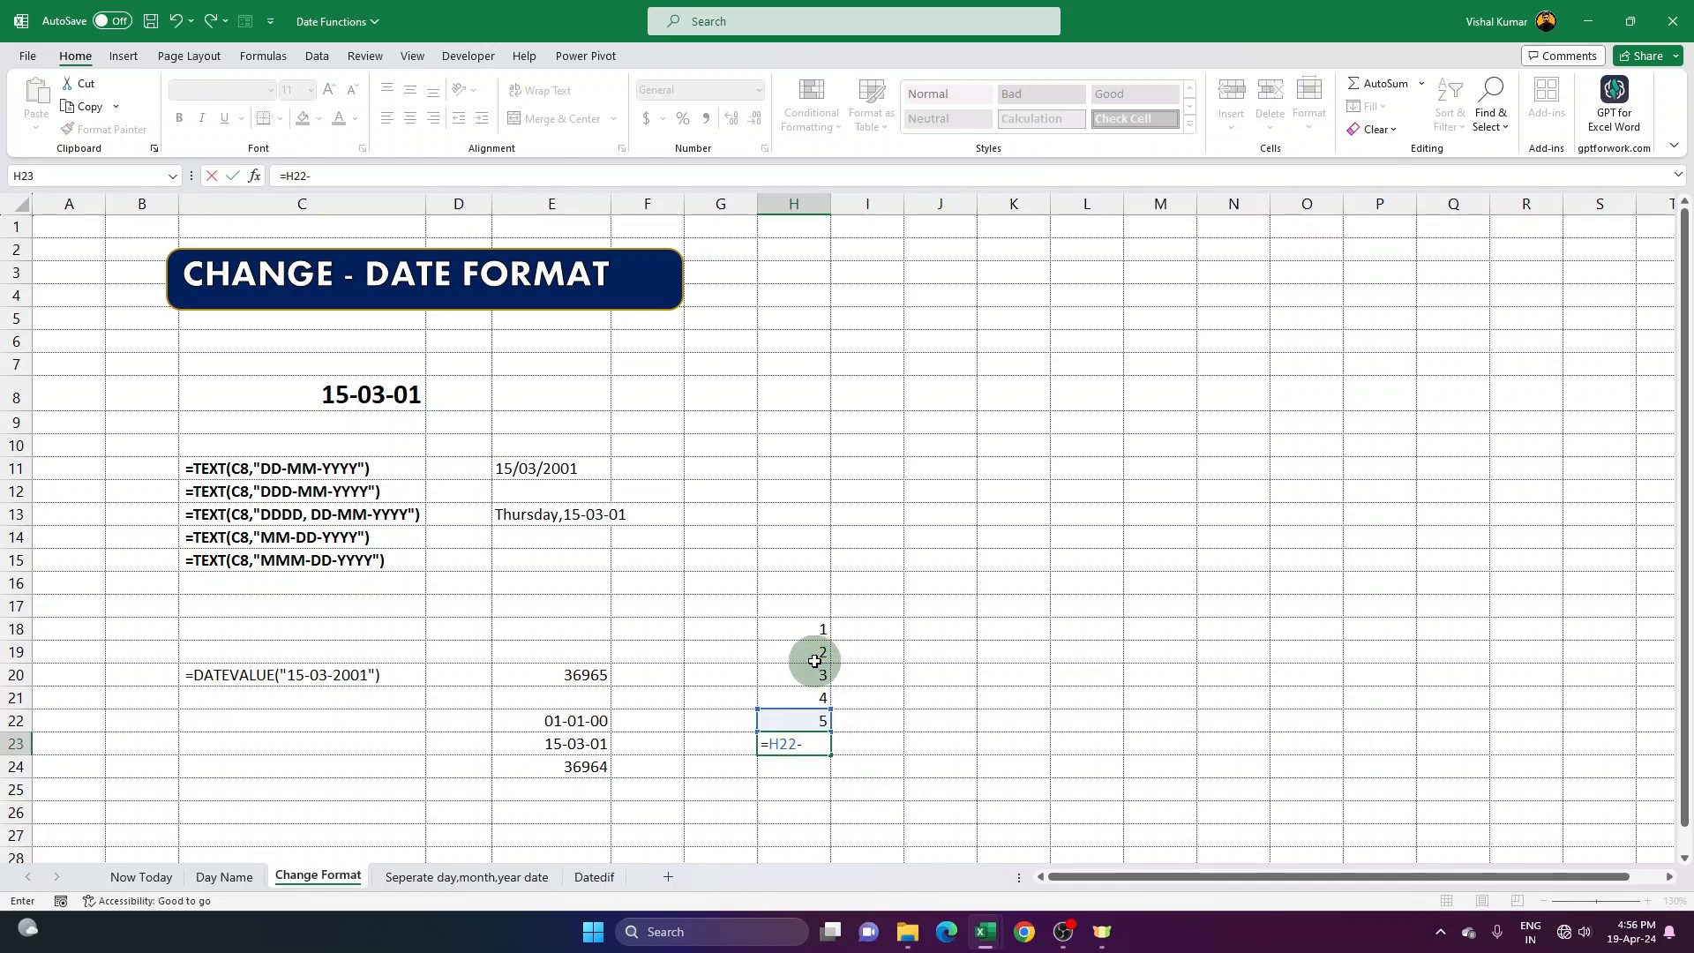
{"action": "left_click", "coordinate": [812, 630]}
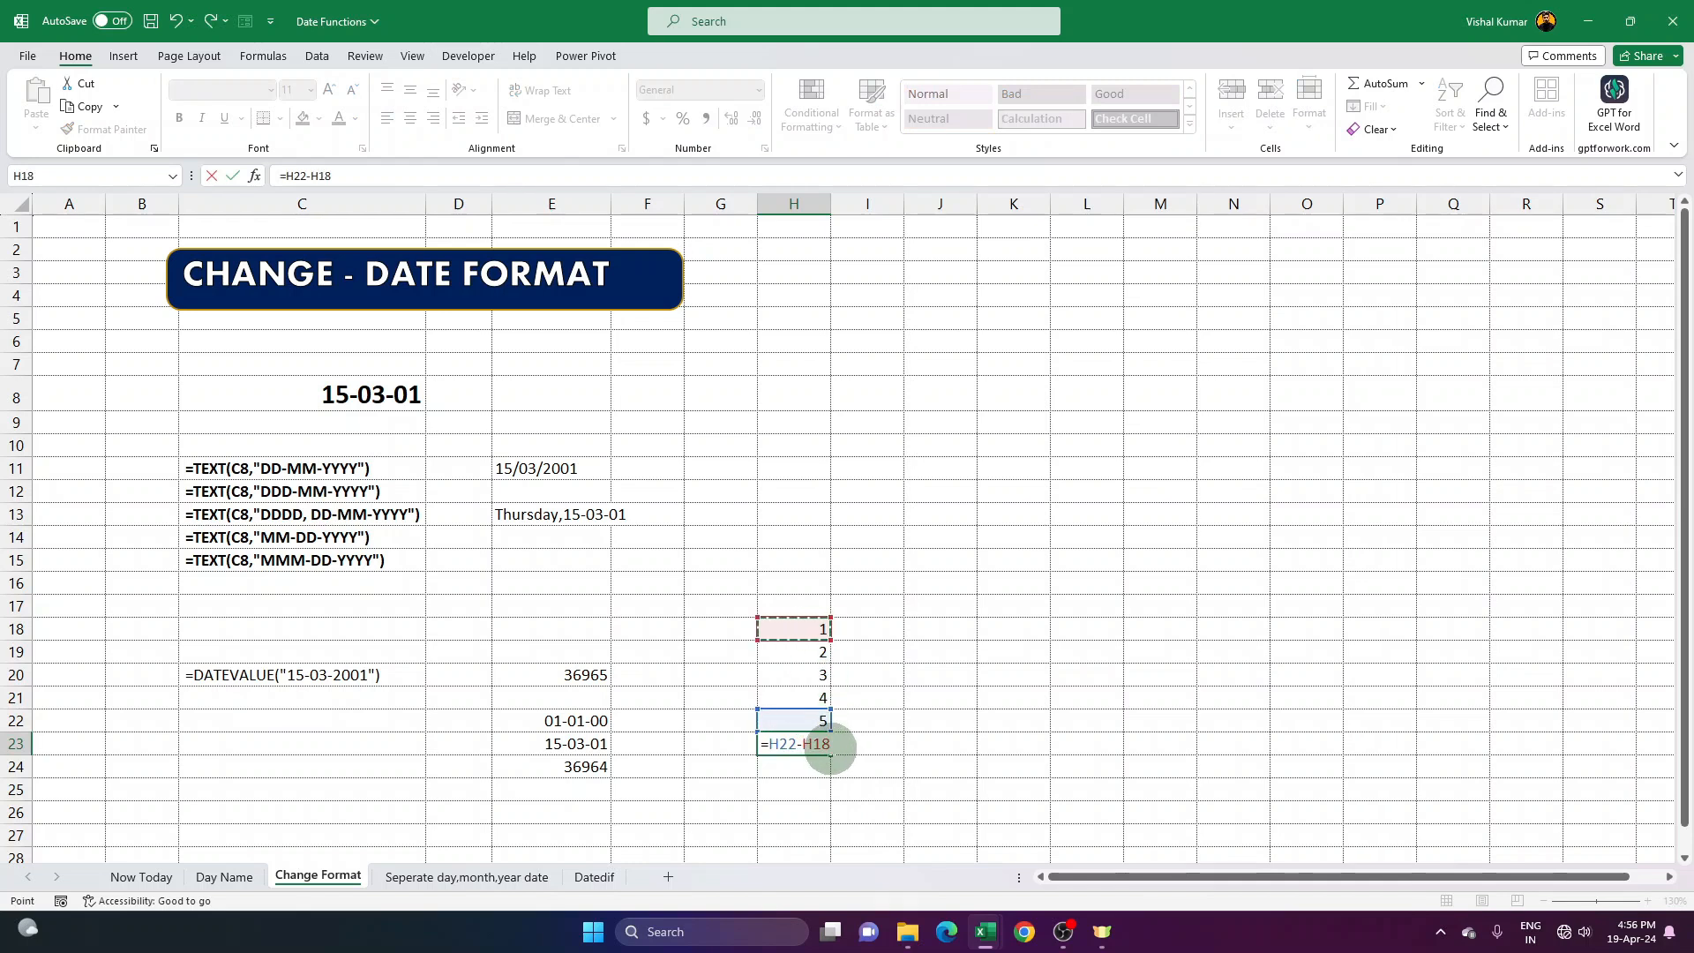
{"action": "key", "text": "Return"}
{"action": "left_click_drag", "start_coordinate": [817, 628], "coordinate": [823, 728]}
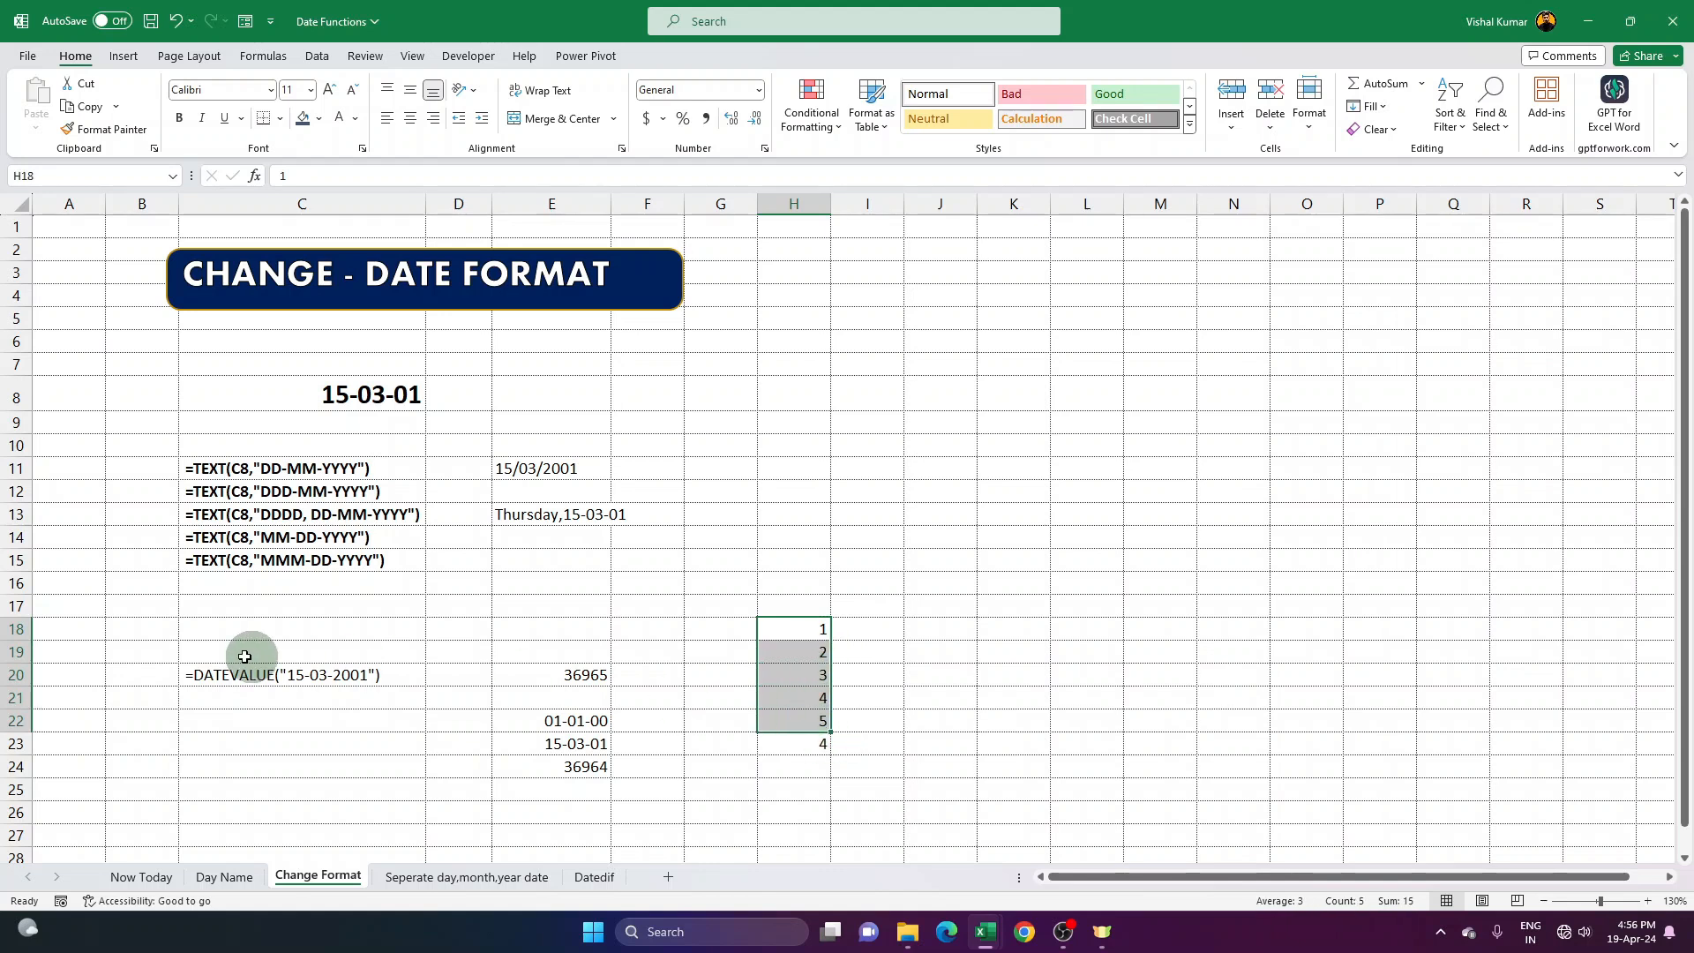
Recheck the values in E22 and E20, and clear the difference formula in E24 and the example cells H18:H23.
{"action": "left_click", "coordinate": [596, 723]}
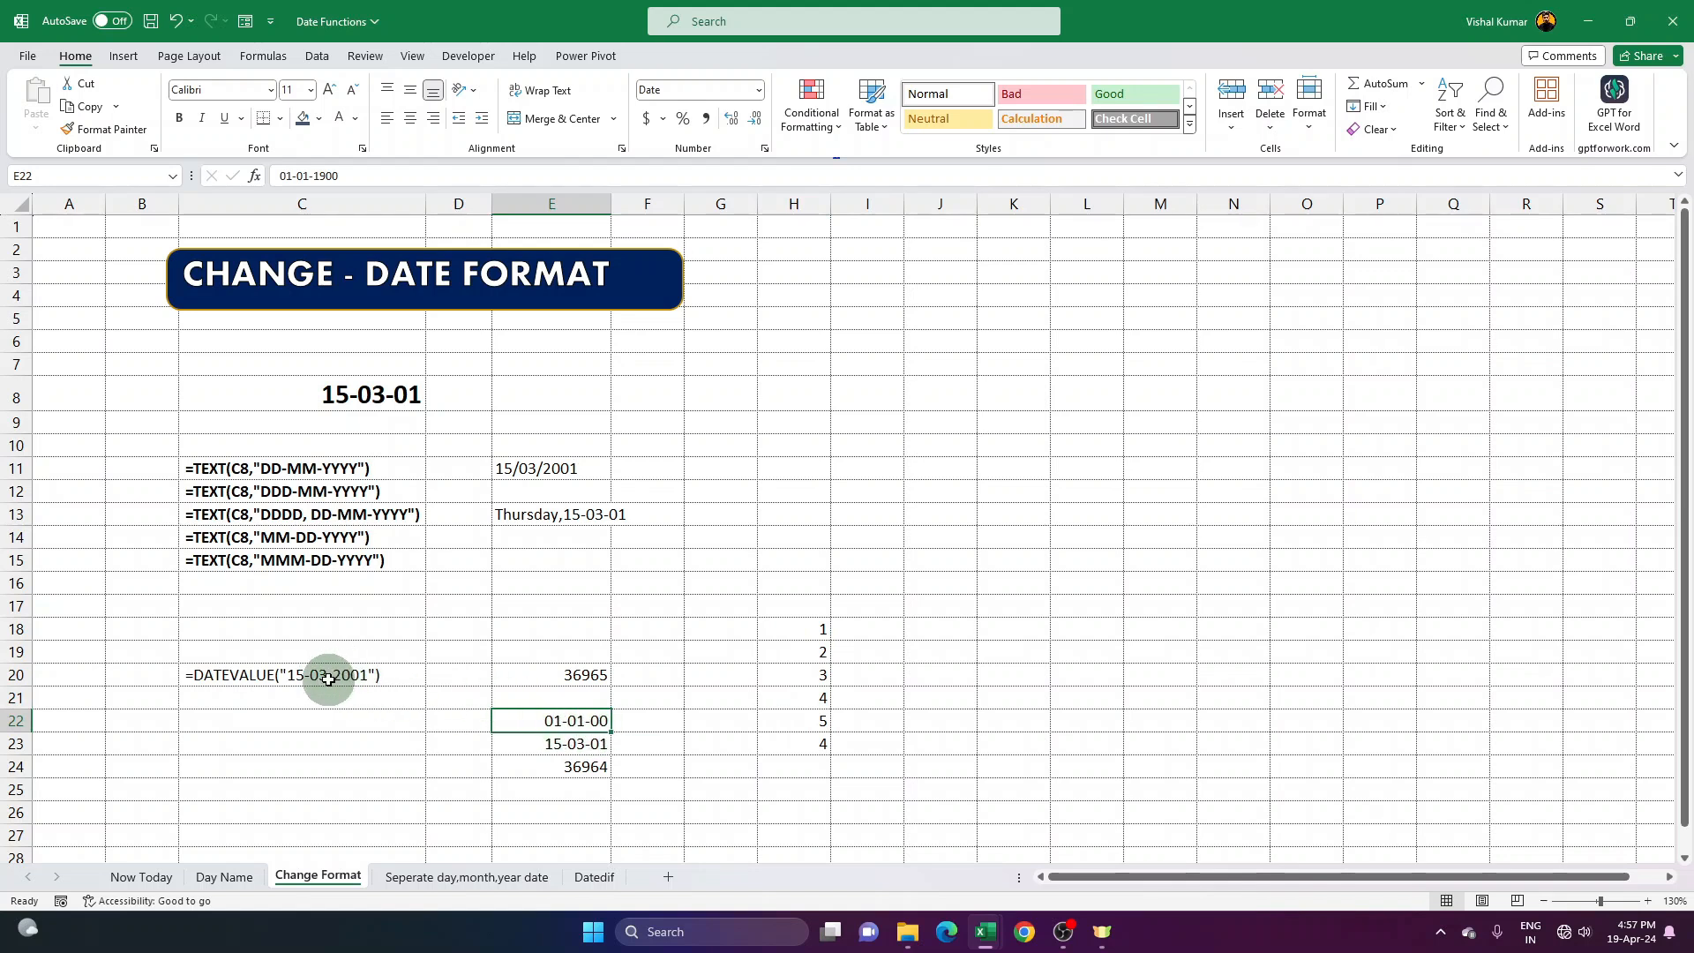
{"action": "left_click", "coordinate": [559, 674]}
{"action": "left_click", "coordinate": [585, 766]}
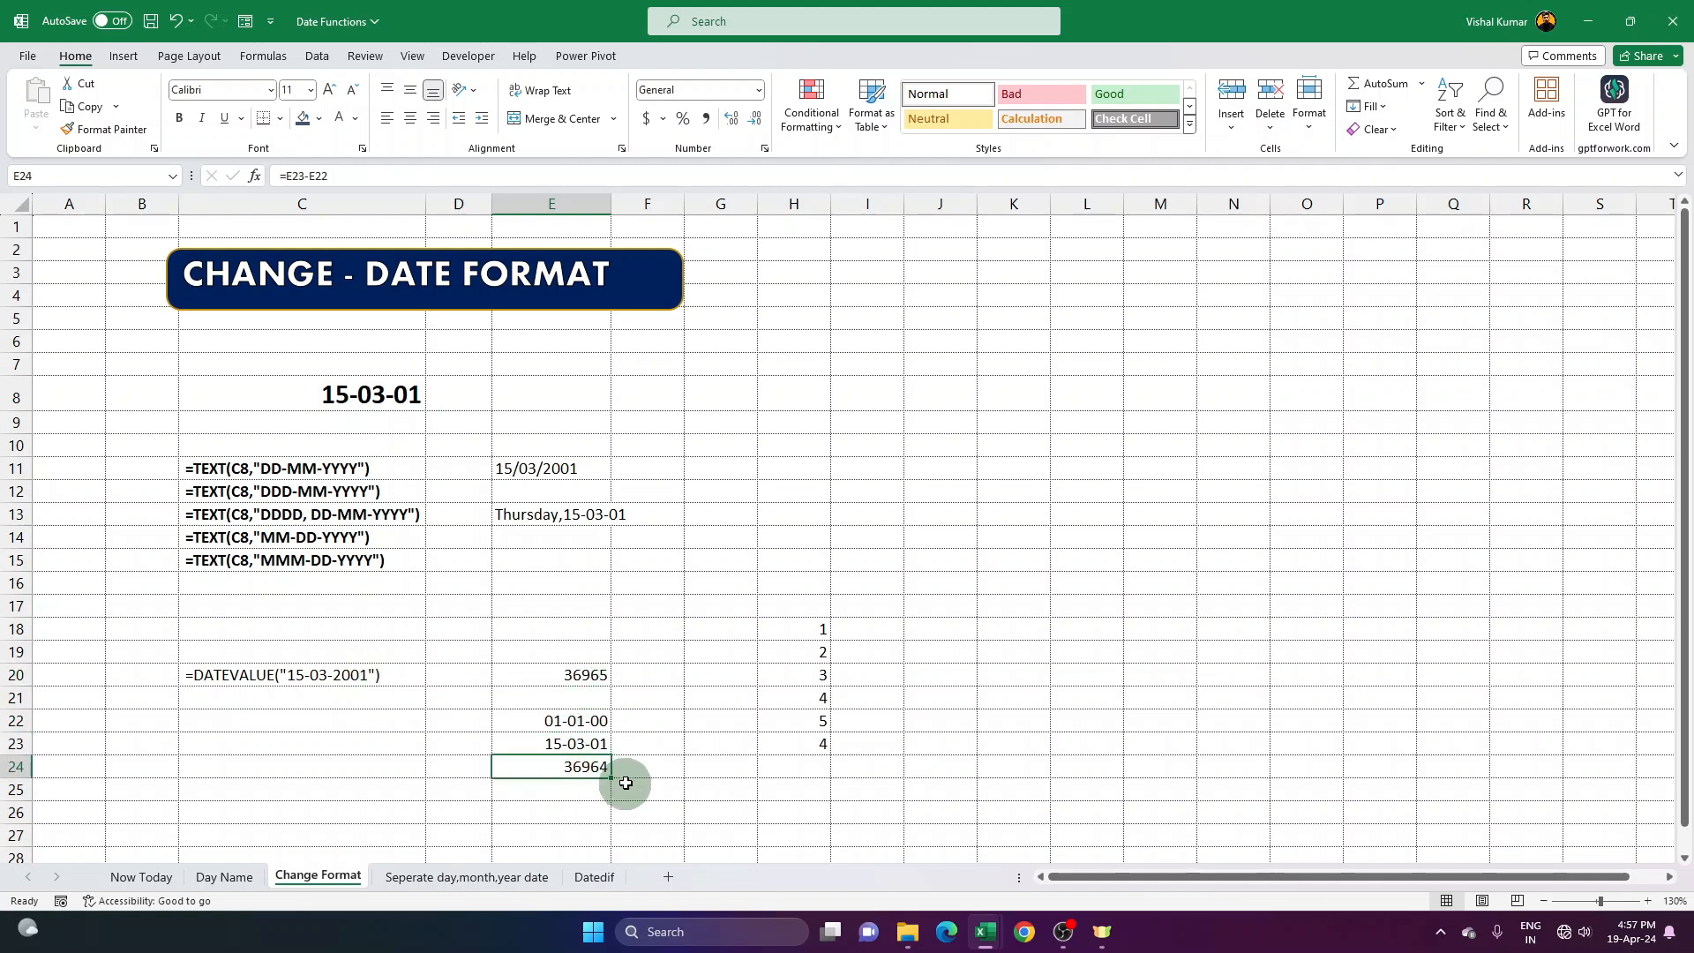
{"action": "key", "text": "Delete"}
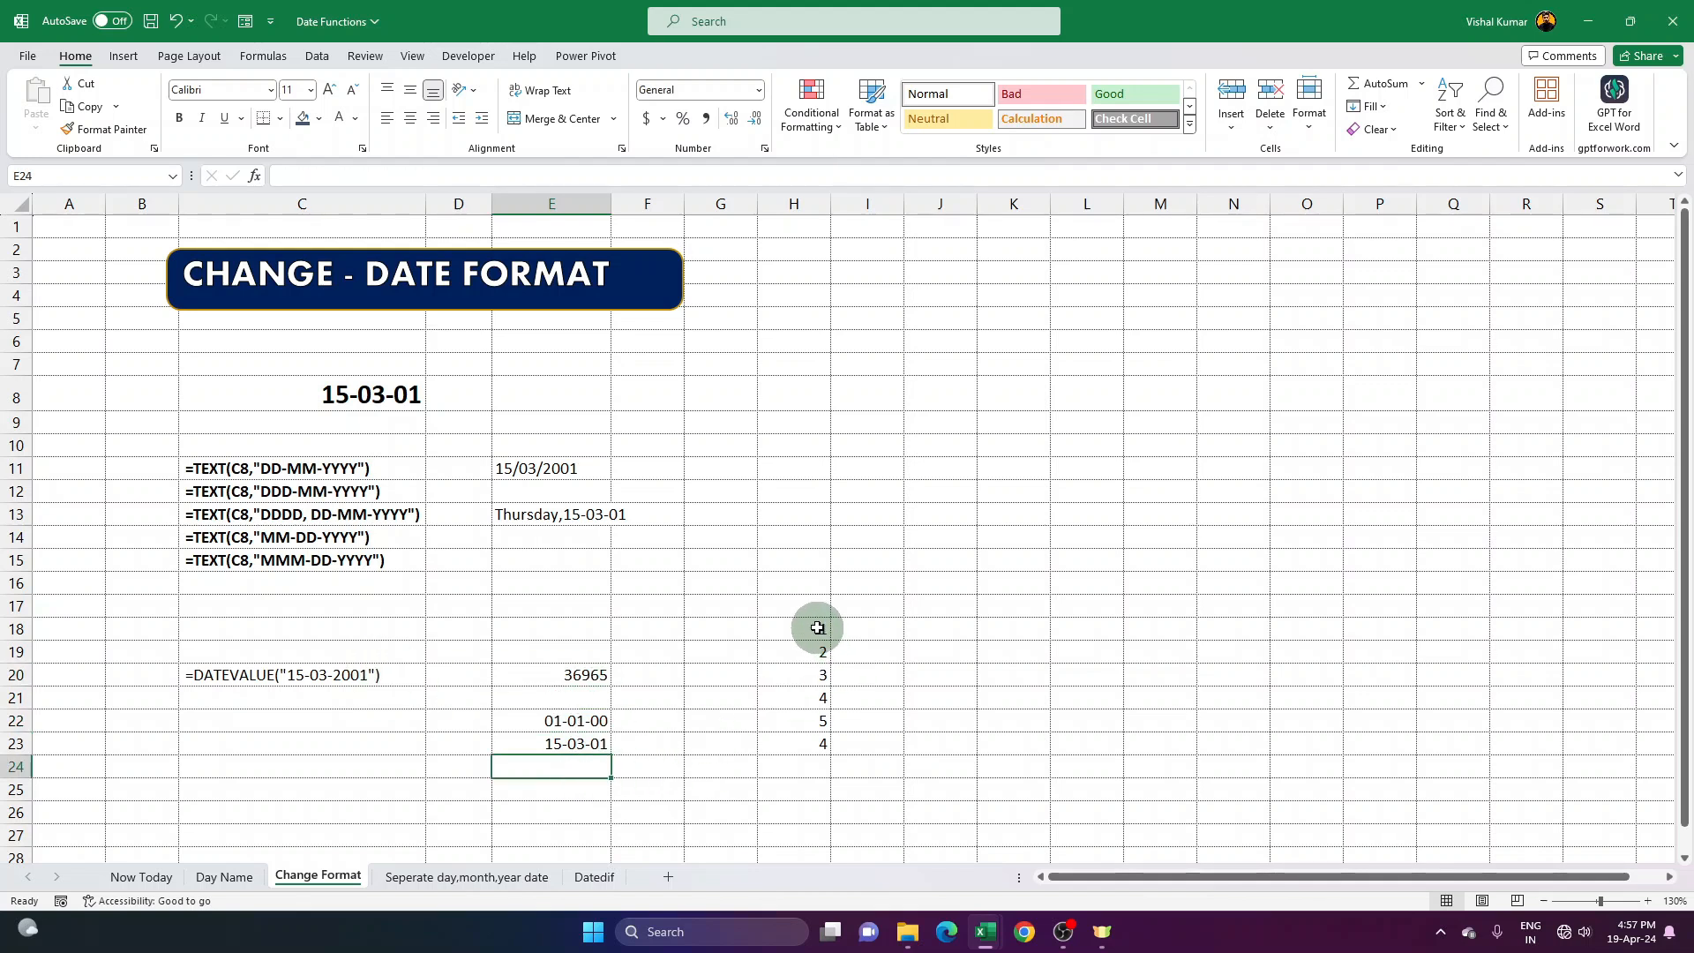
{"action": "left_click_drag", "start_coordinate": [818, 627], "coordinate": [805, 745]}
{"action": "key", "text": "Delete"}
{"action": "left_click", "coordinate": [631, 766]}
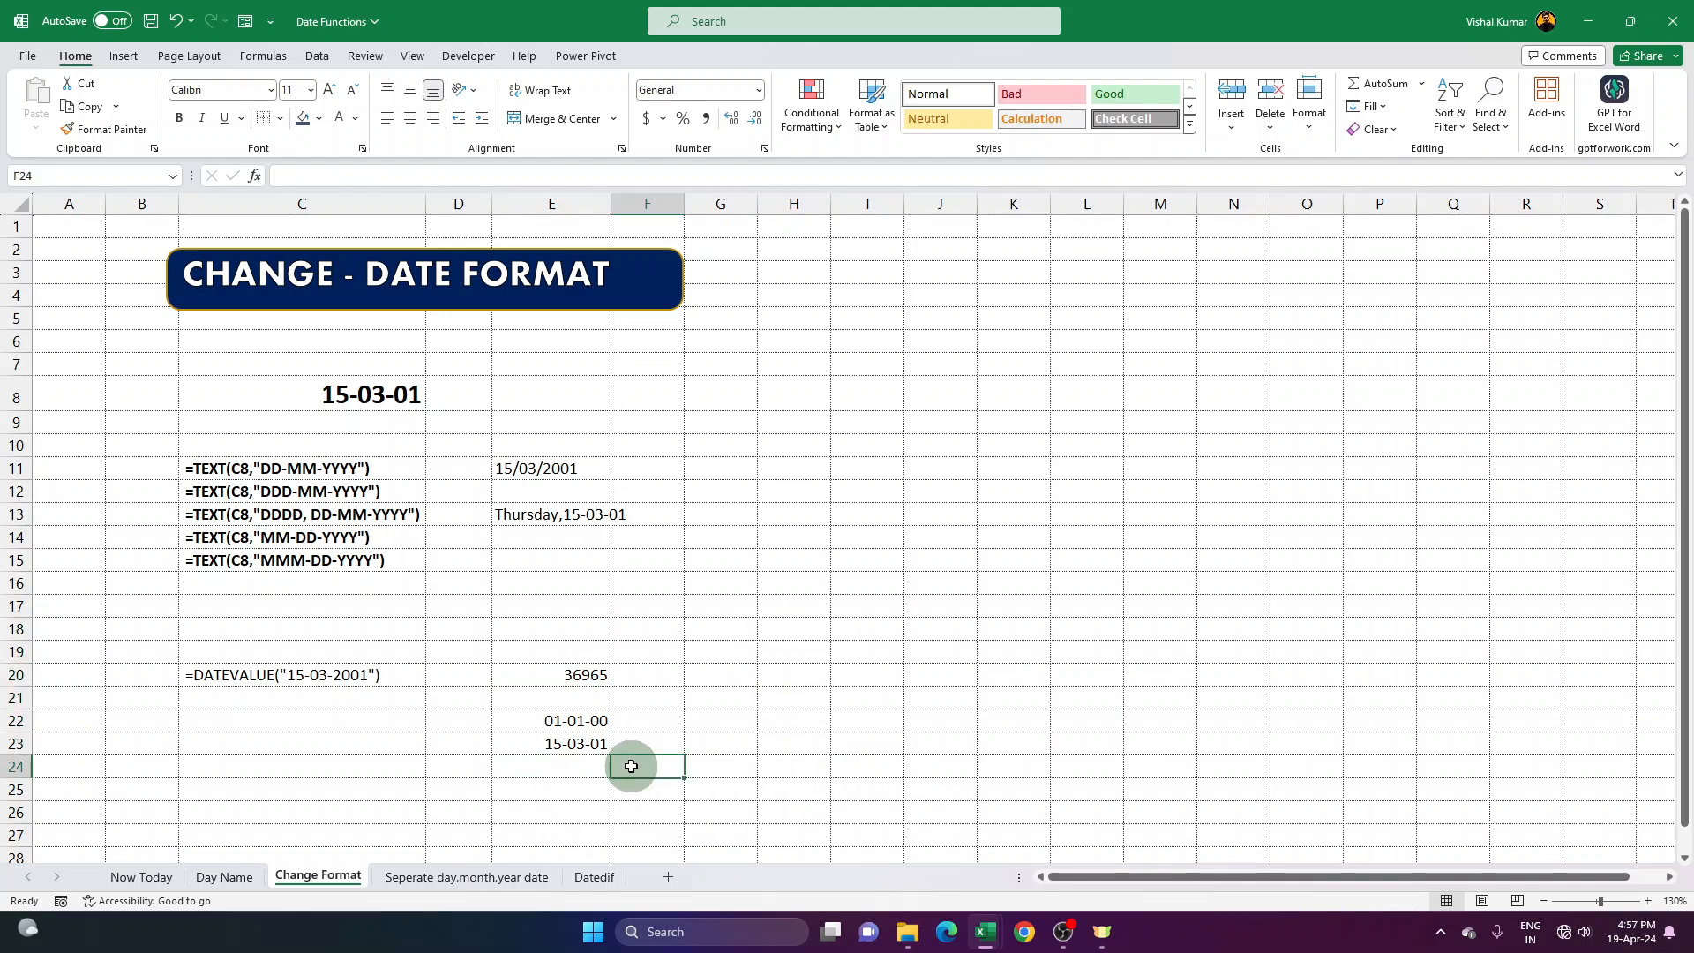
Recheck the DATEVALUE example in C20 and apply the Short Date number format to the result in E20.
{"action": "left_click", "coordinate": [312, 676]}
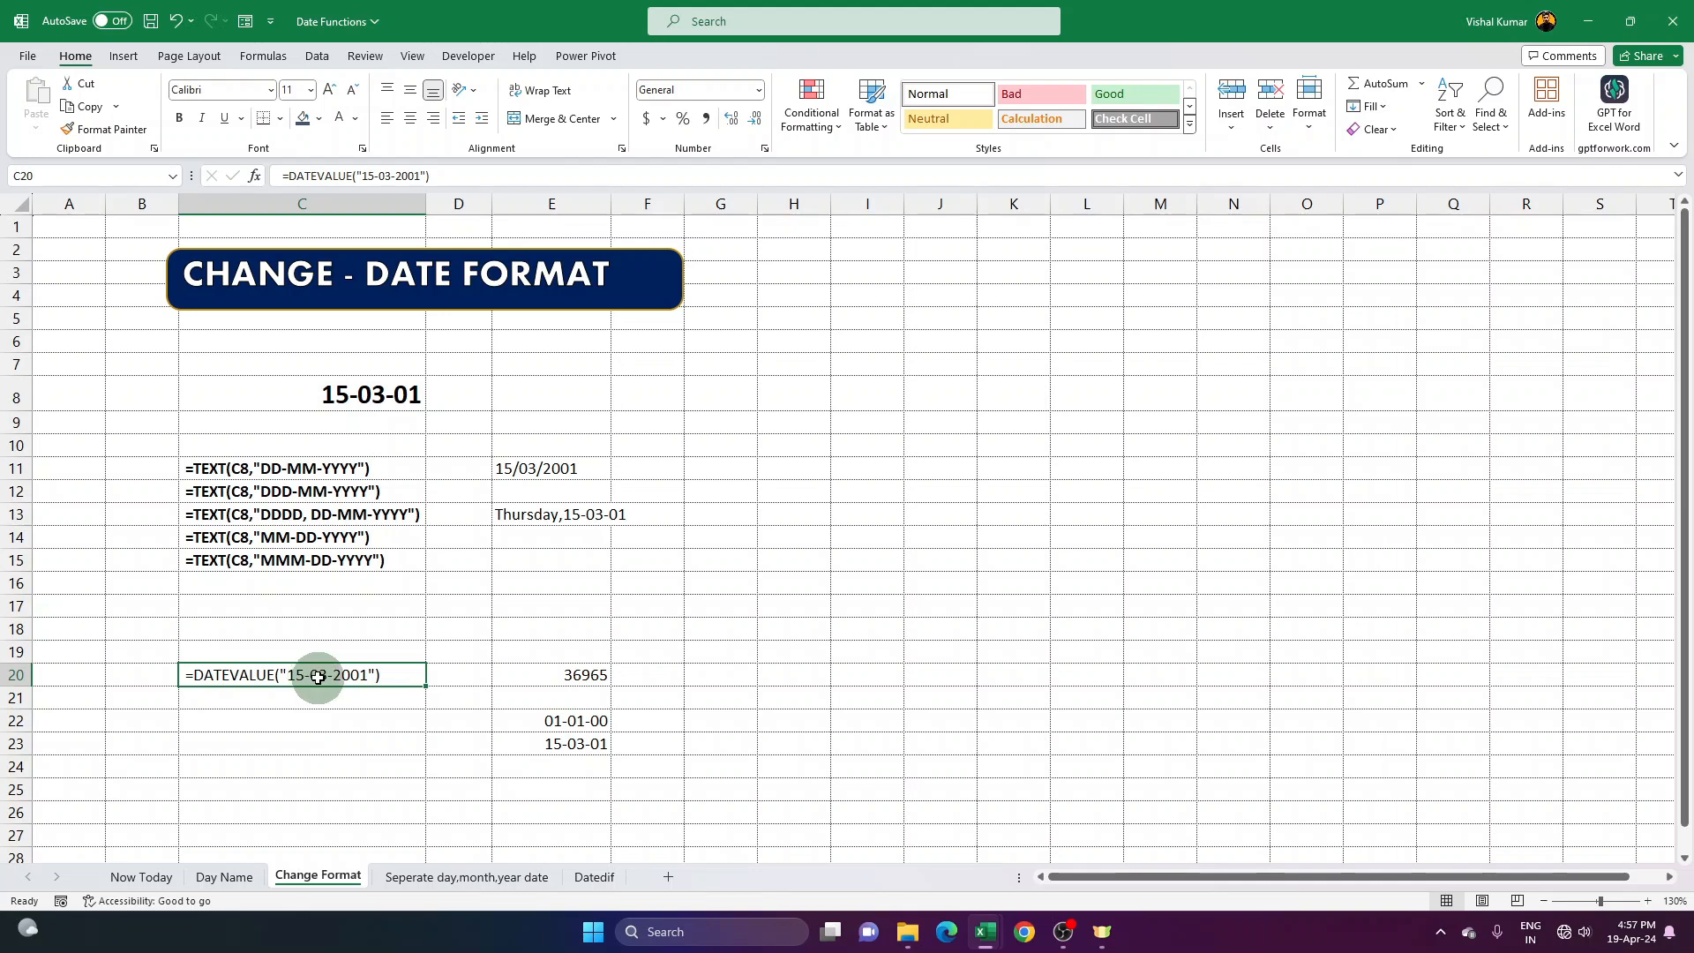
{"action": "left_click", "coordinate": [579, 679]}
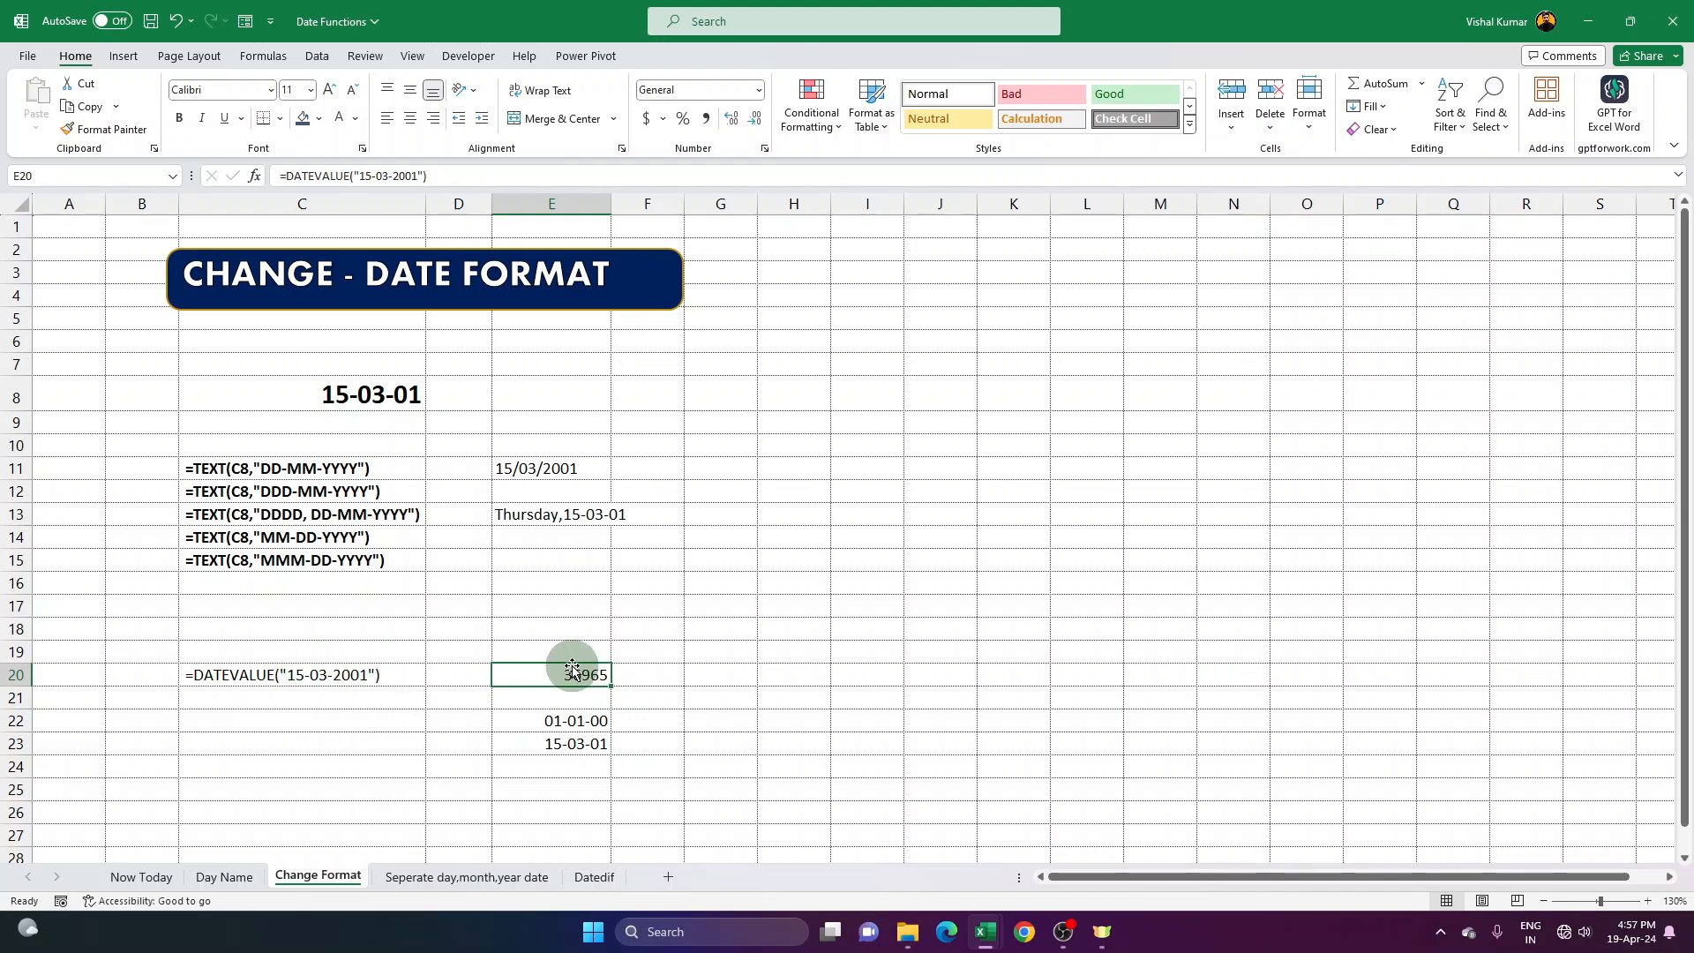
{"action": "left_click", "coordinate": [758, 90]}
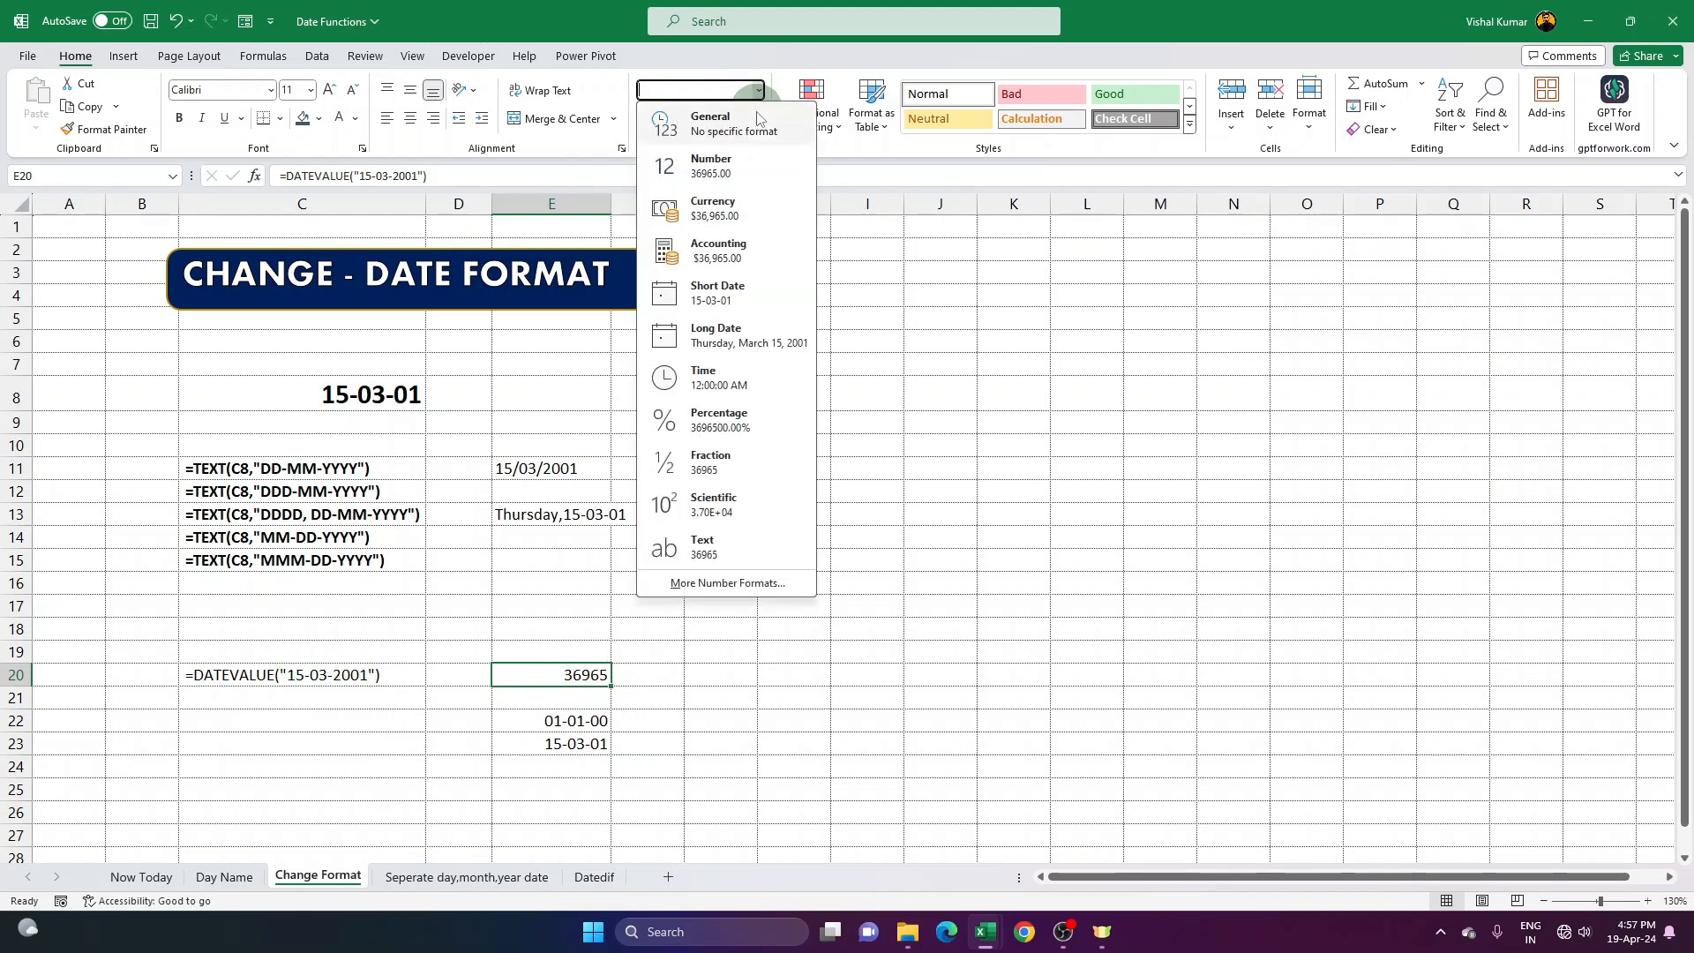
{"action": "left_click", "coordinate": [725, 291]}
{"action": "left_click", "coordinate": [721, 675]}
Go to the Seperate day,month,year date worksheet and clear the existing results in F8:F11.
{"action": "key", "text": "ctrl+Page_Down"}
{"action": "left_click_drag", "start_coordinate": [279, 343], "coordinate": [280, 377]}
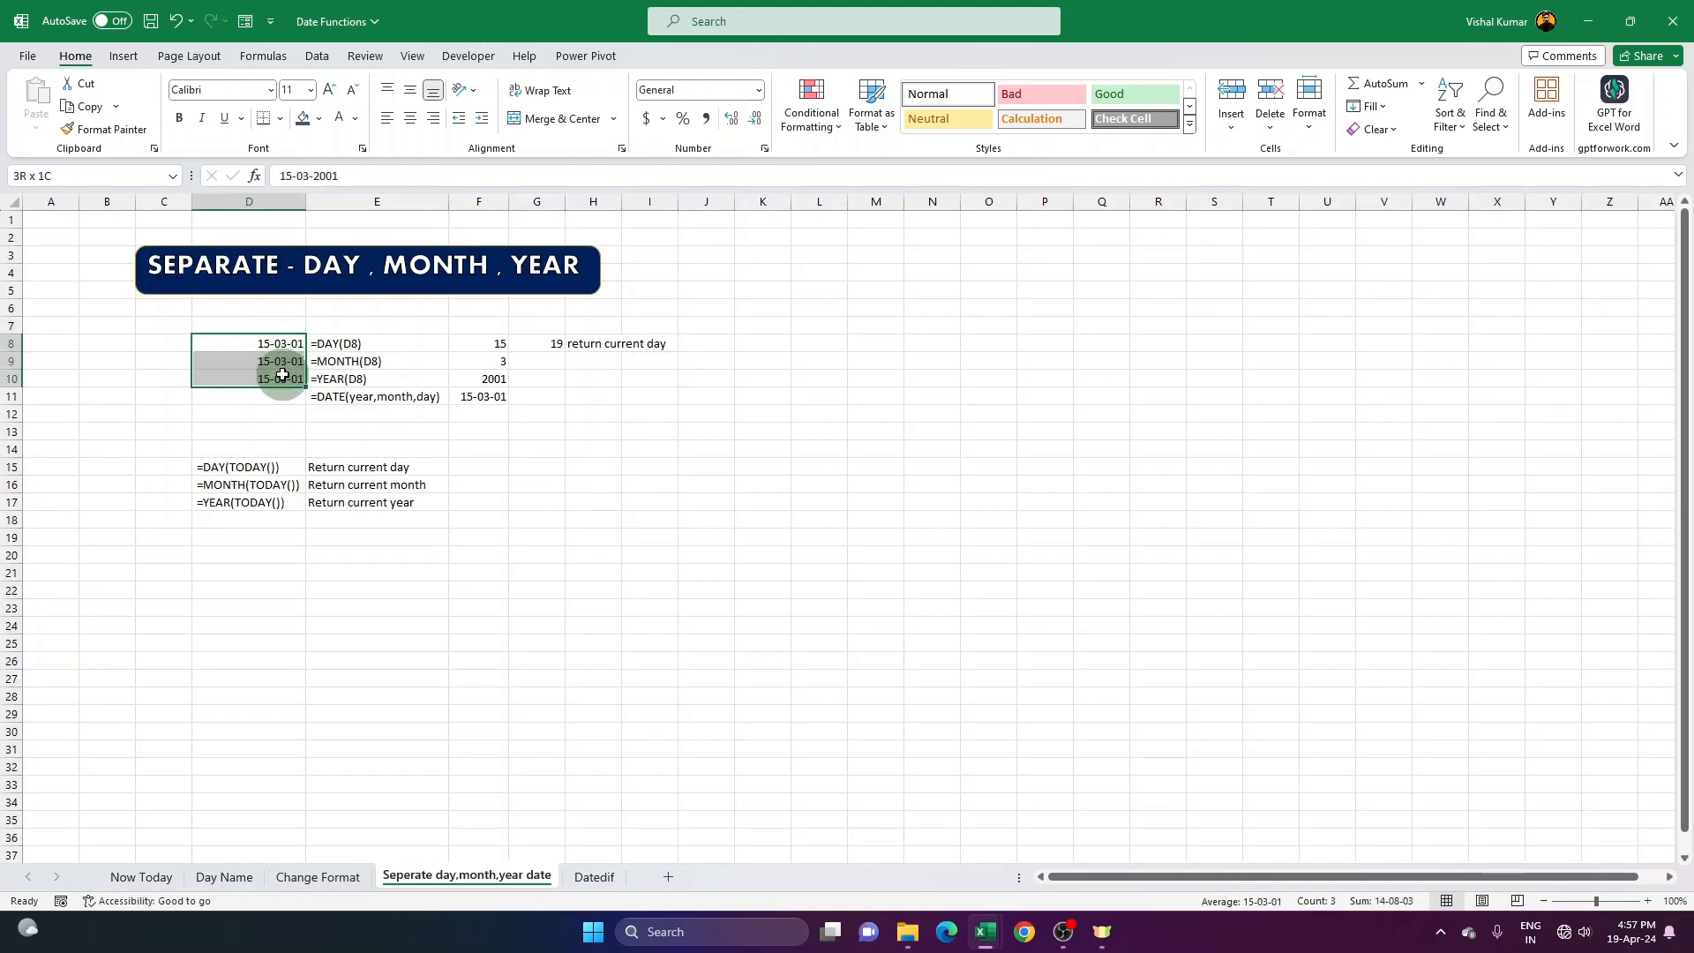
{"action": "left_click_drag", "start_coordinate": [494, 344], "coordinate": [496, 382]}
{"action": "key", "text": "Delete"}
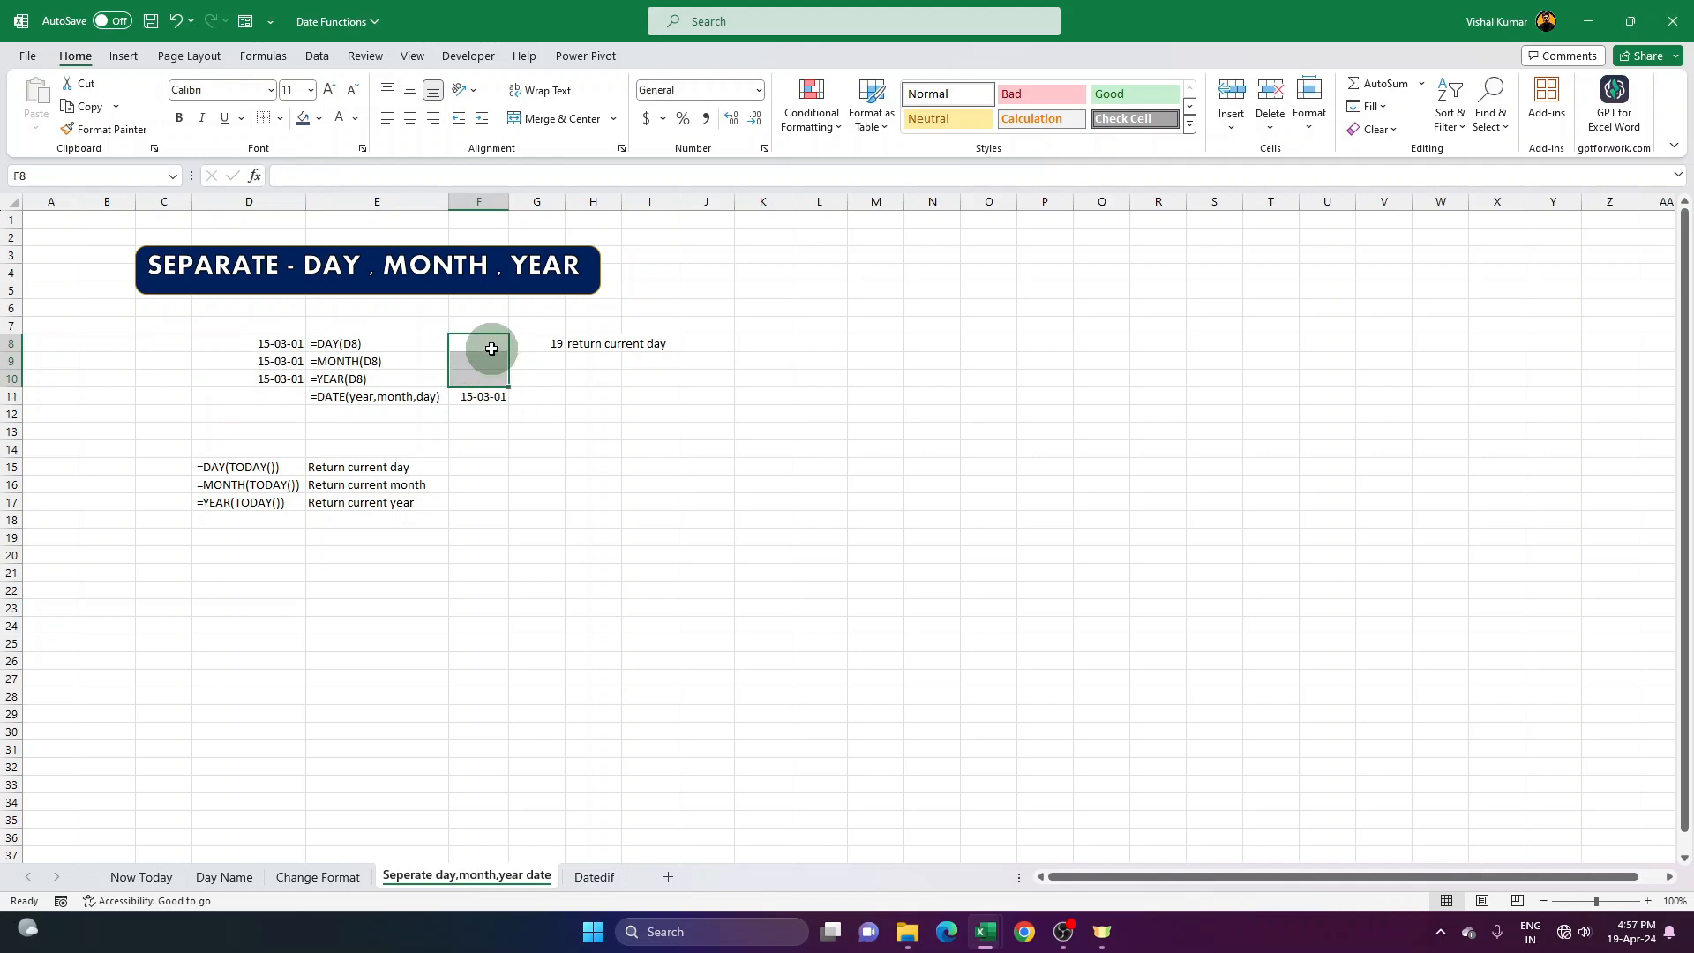
{"action": "left_click", "coordinate": [493, 345]}
{"action": "left_click", "coordinate": [488, 393]}
{"action": "key", "text": "Delete"}
Extract the day number from the date in D8 by entering =DAY(D8) in F8.
{"action": "left_click", "coordinate": [481, 344]}
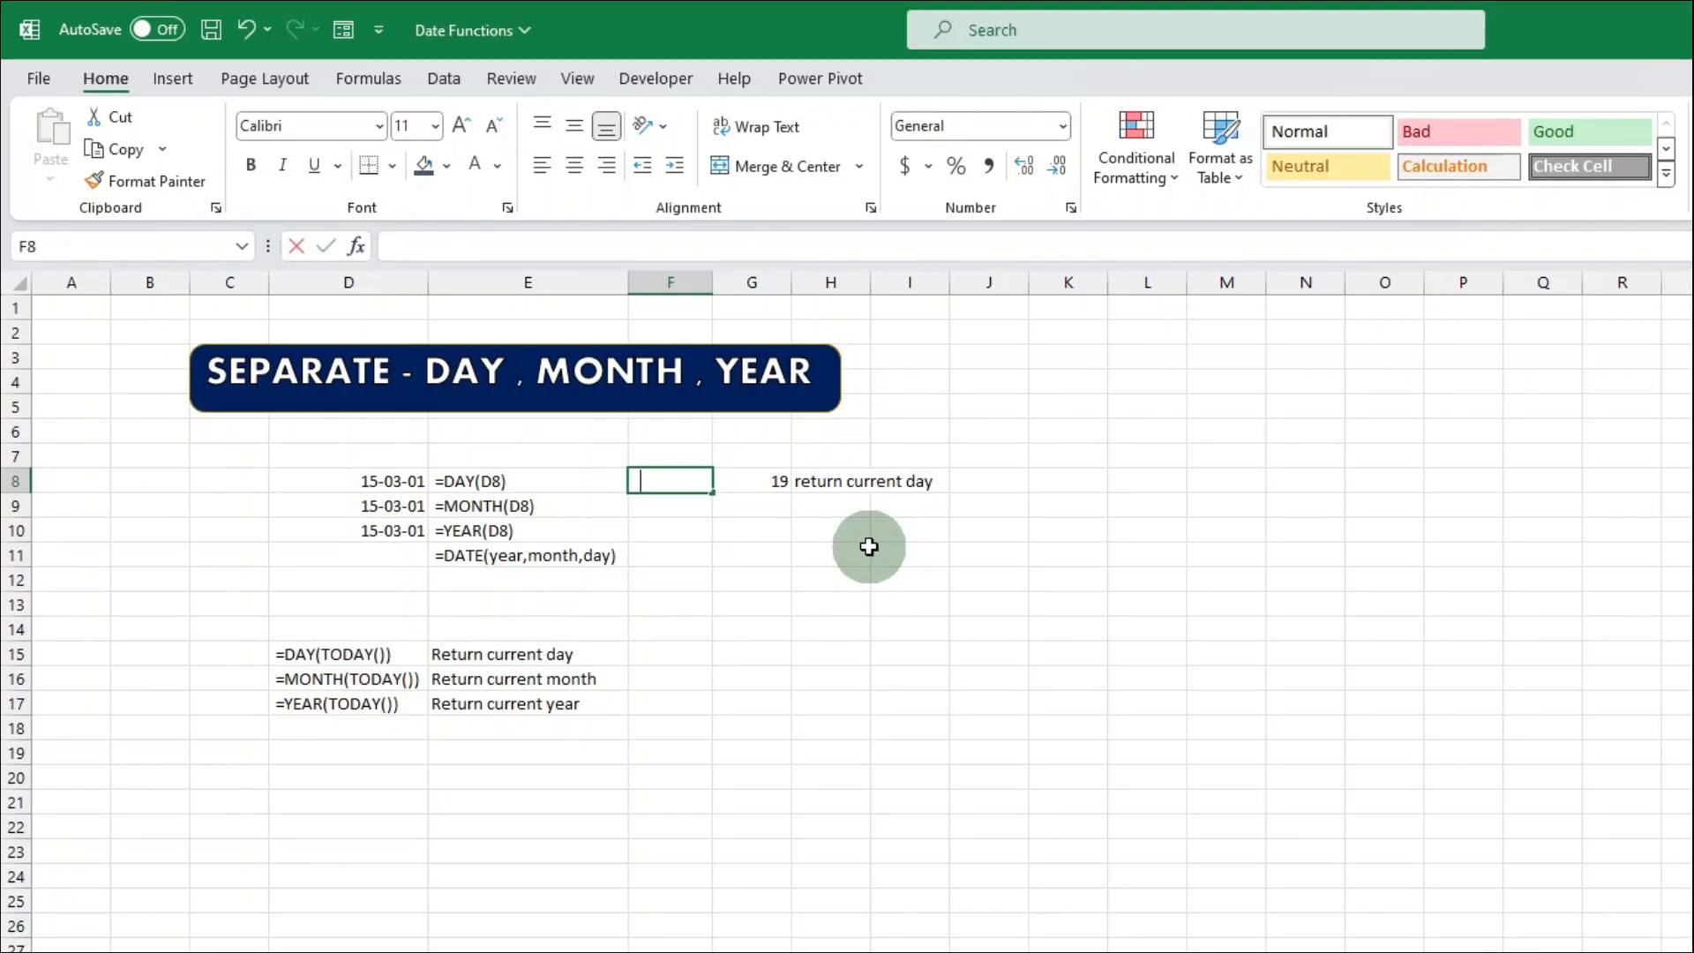
{"action": "type", "text": "=day"}
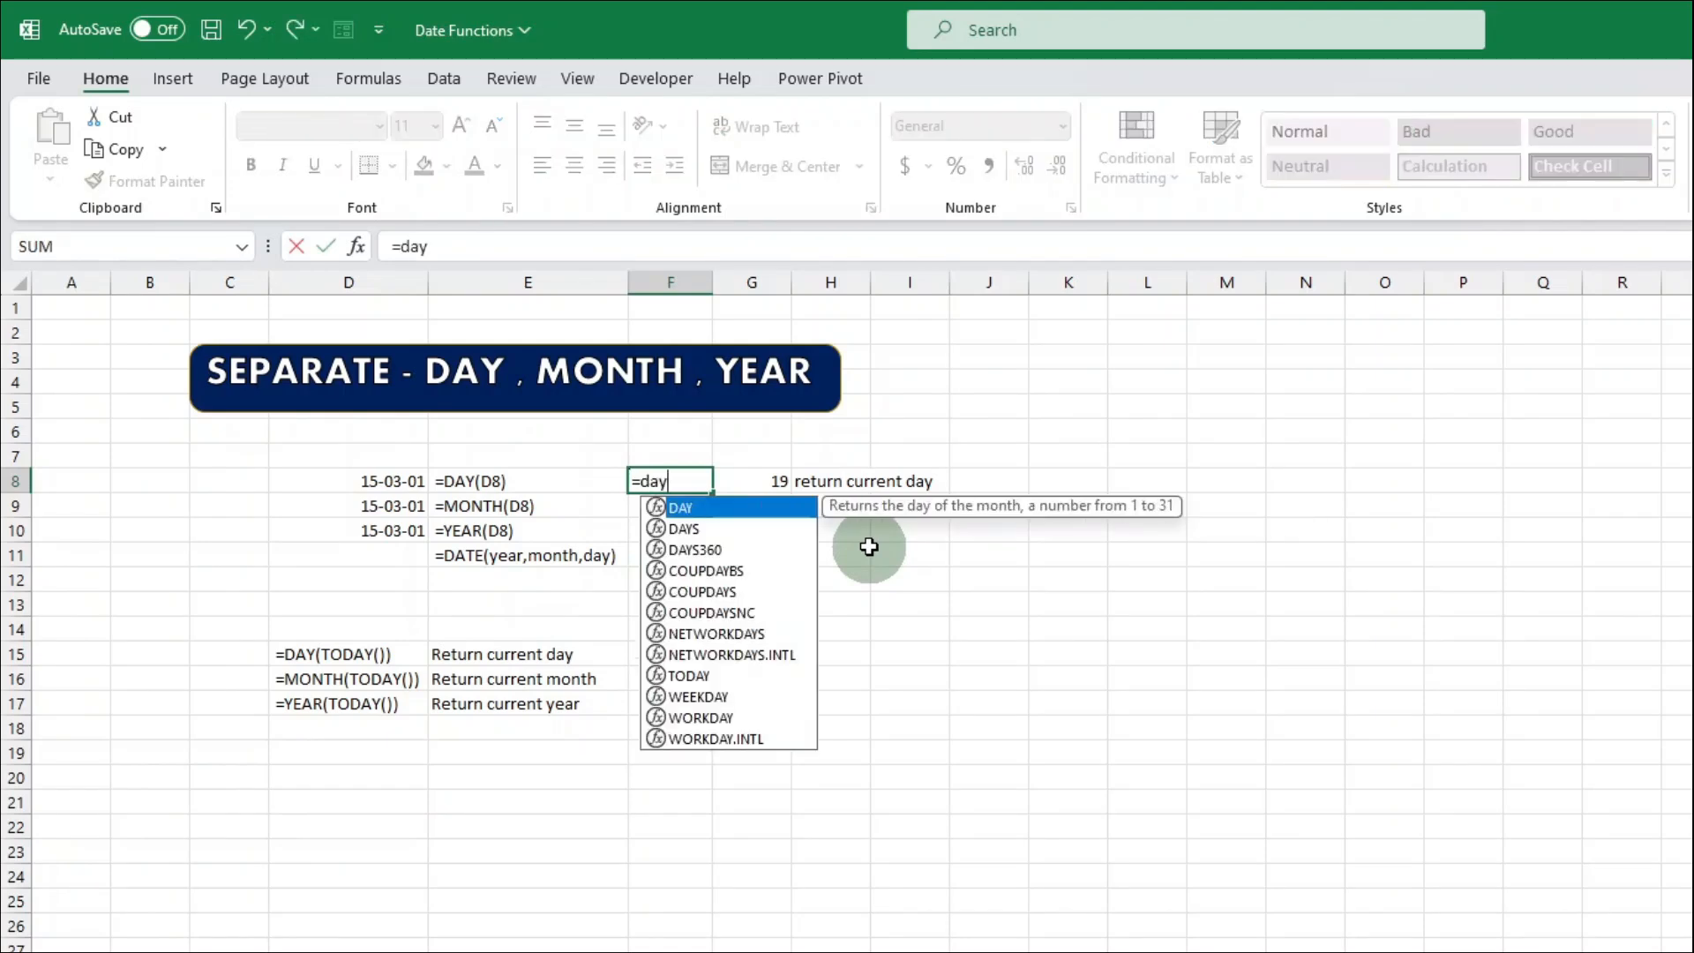
{"action": "key", "text": "Tab"}
{"action": "left_click", "coordinate": [388, 487]}
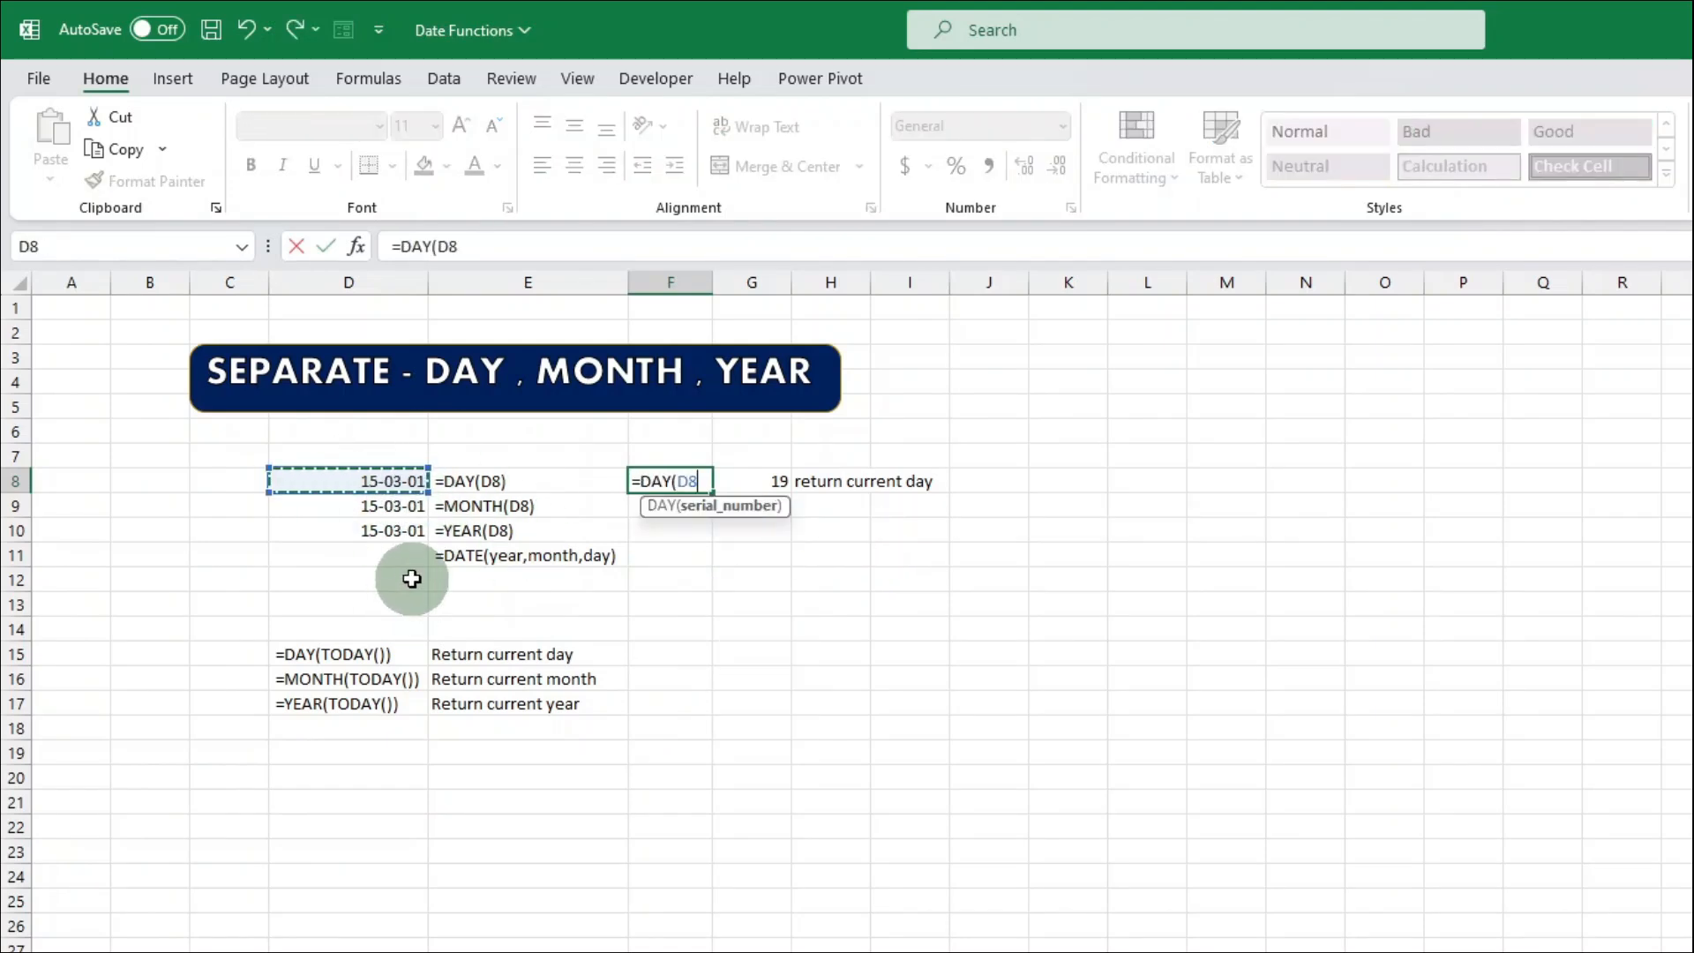
{"action": "type", "text": ")"}
{"action": "key", "text": "Return"}
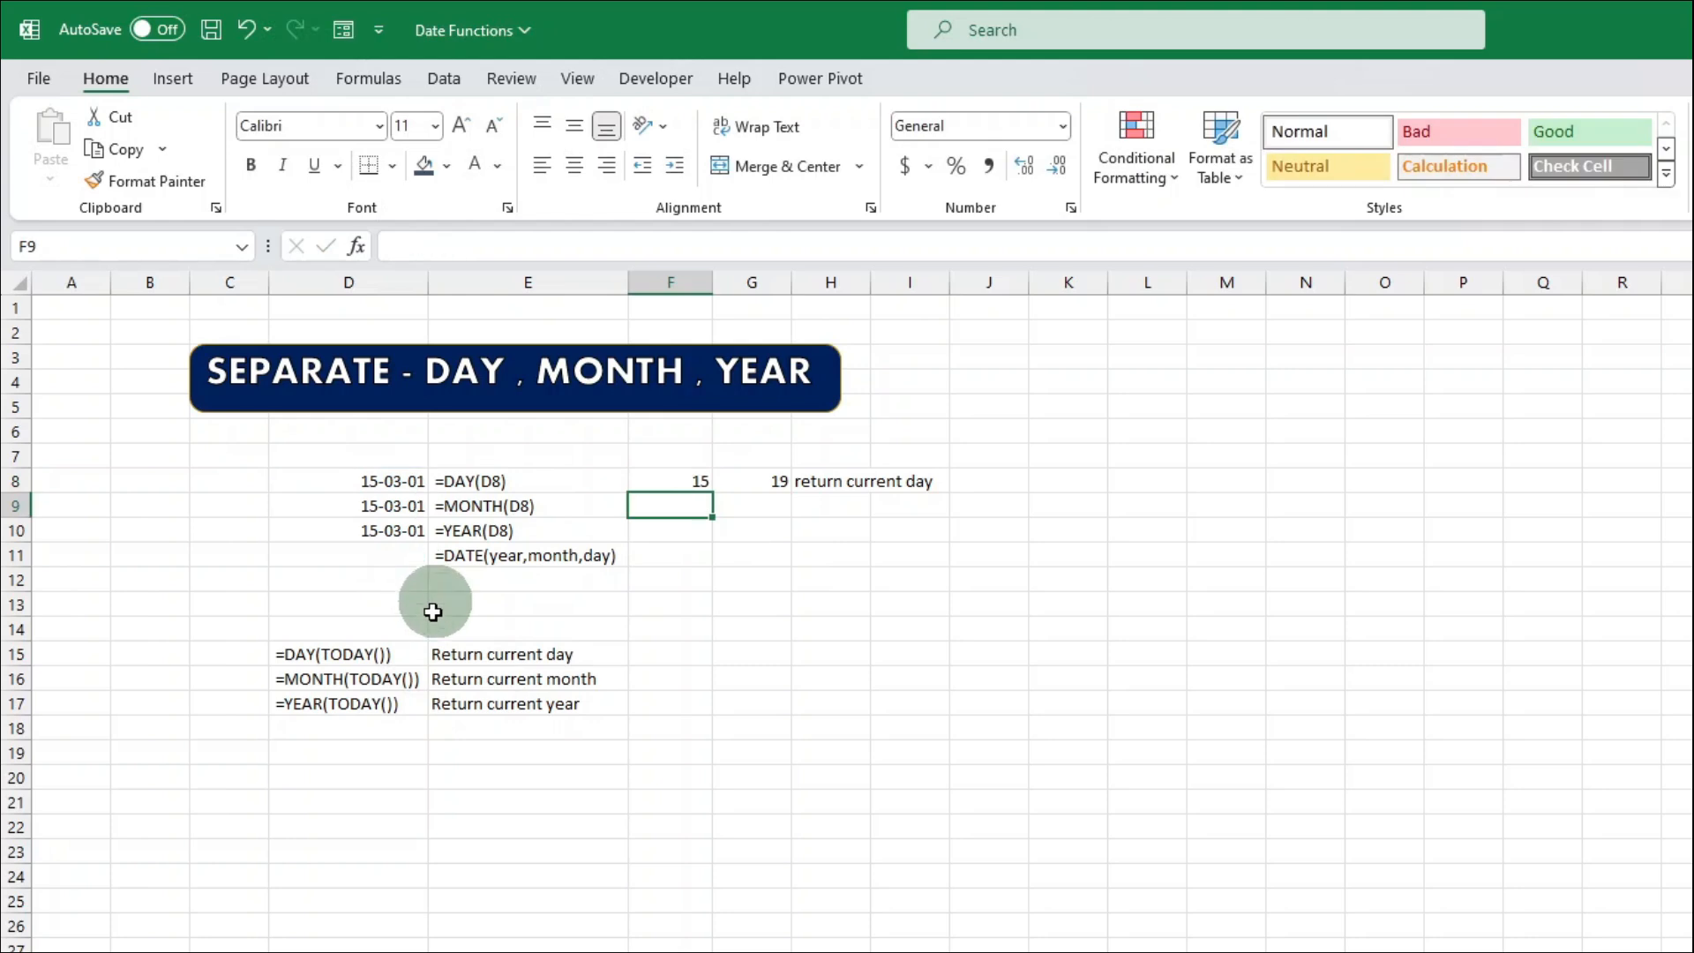
Extract the month number from the date in D9 with the MONTH function in F9.
{"action": "type", "text": "=mon"}
{"action": "key", "text": "Tab"}
{"action": "left_click", "coordinate": [395, 508]}
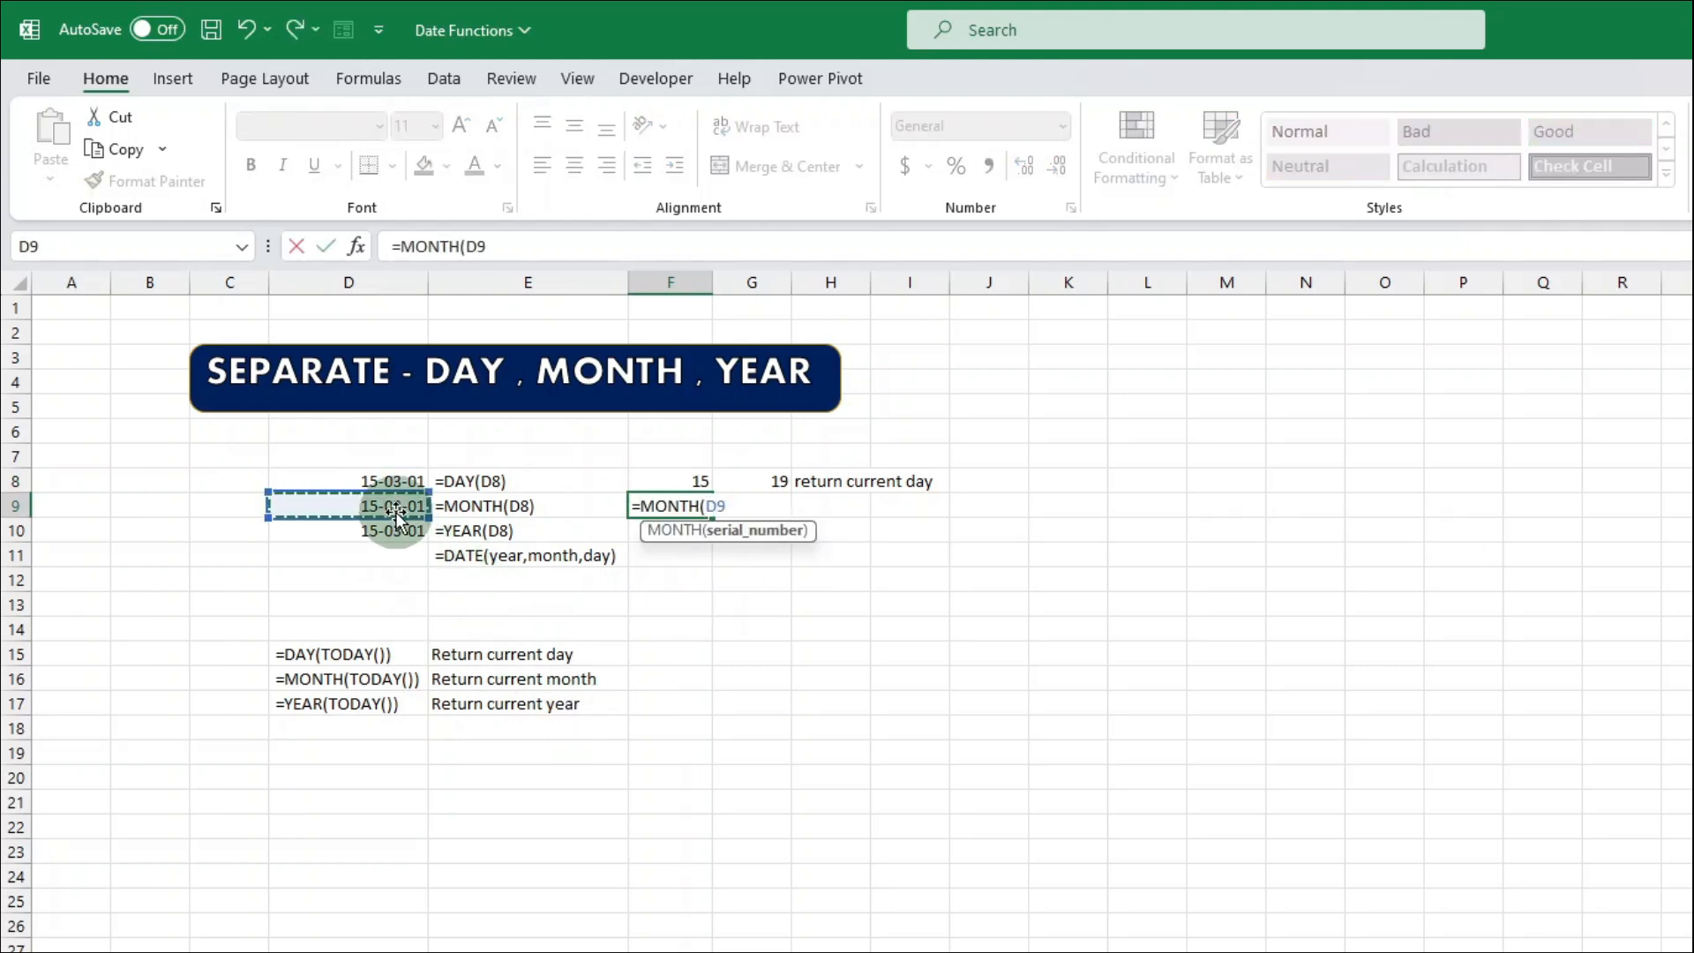
{"action": "key", "text": "Return"}
Extract the year from the date in D10 with the YEAR function in F10.
{"action": "type", "text": "="}
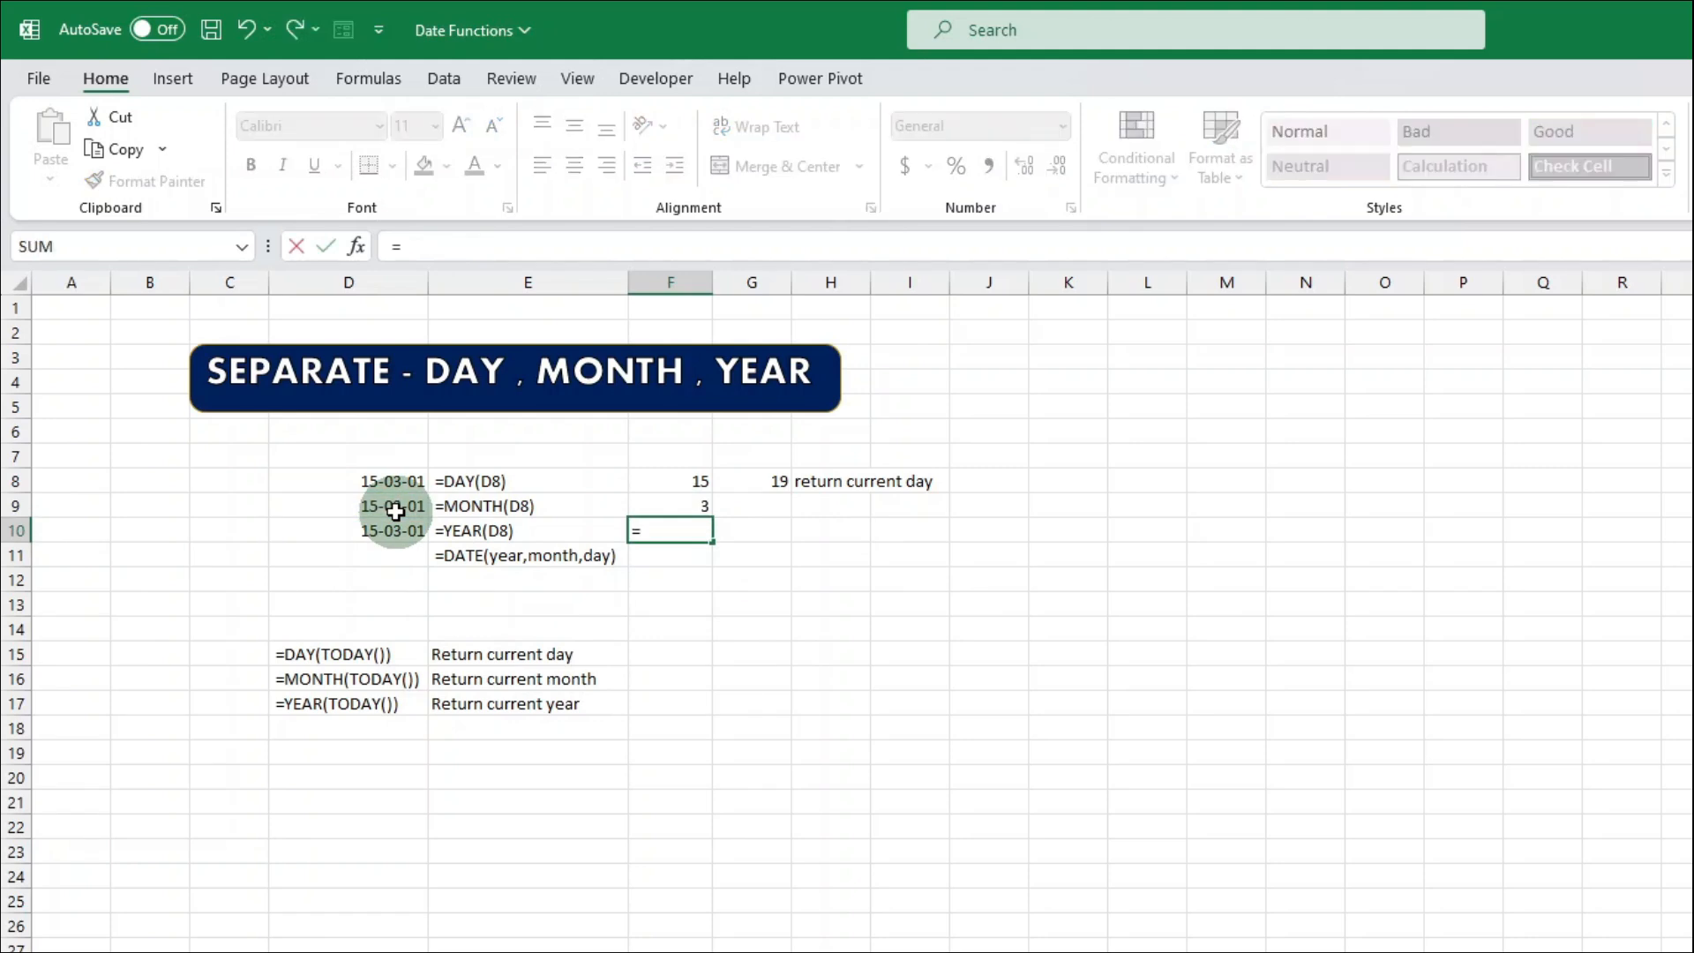
{"action": "type", "text": "year"}
{"action": "key", "text": "Tab"}
{"action": "left_click", "coordinate": [348, 528]}
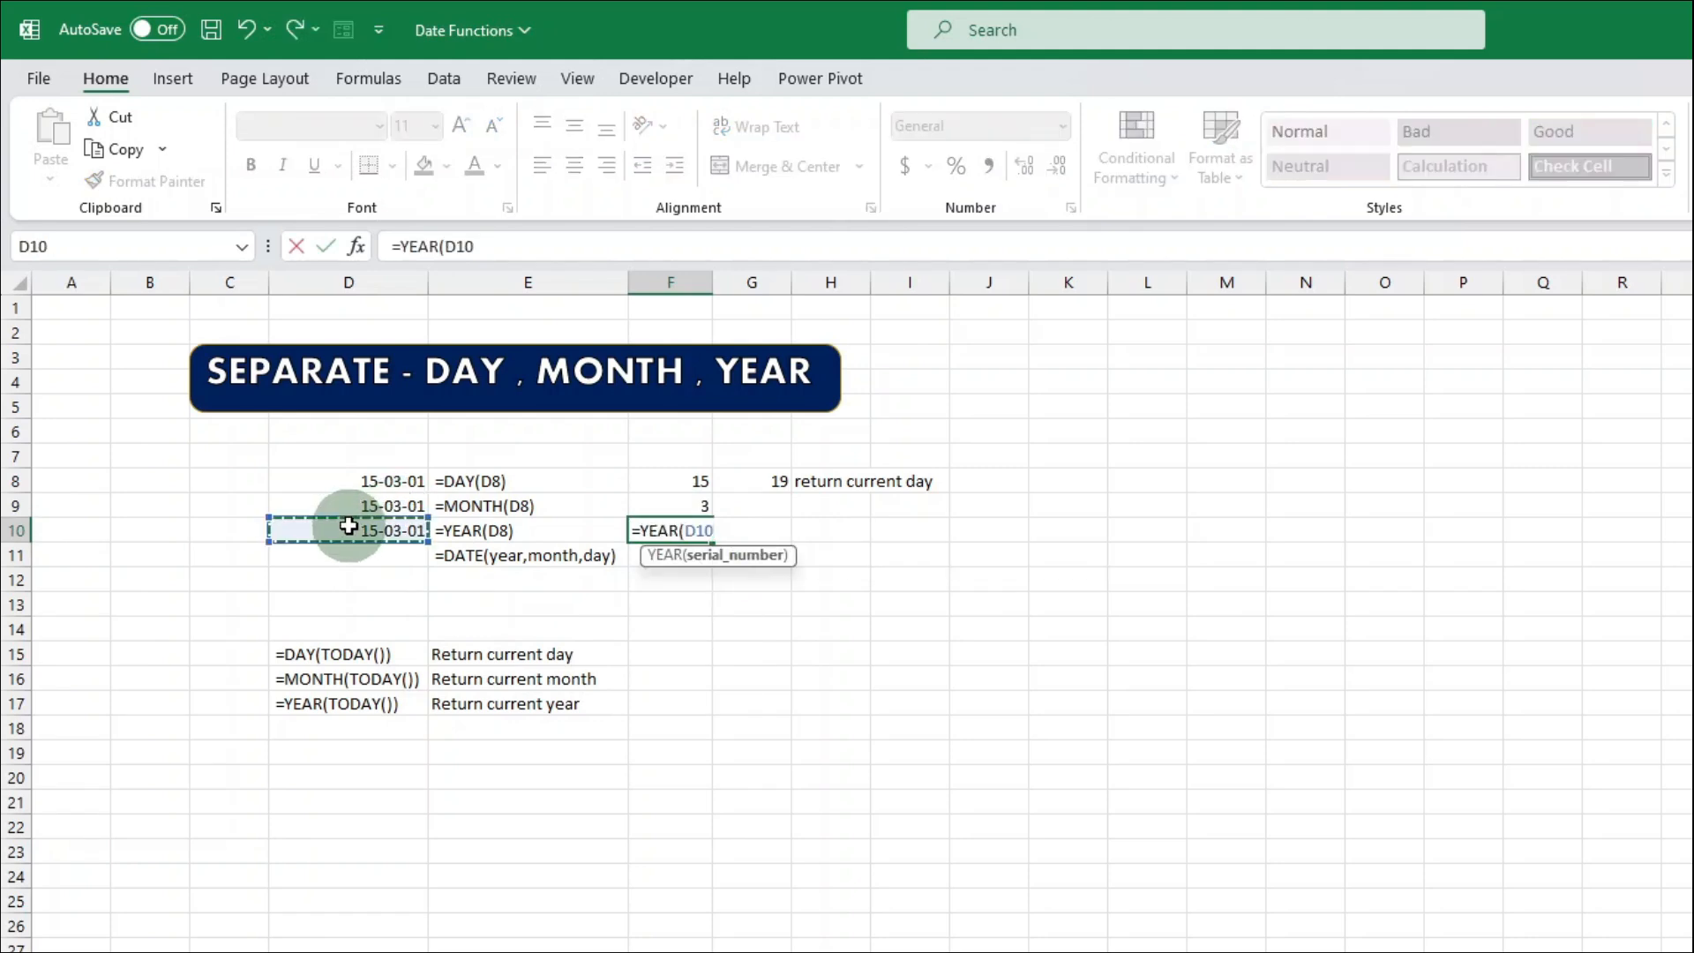
{"action": "key", "text": "Return"}
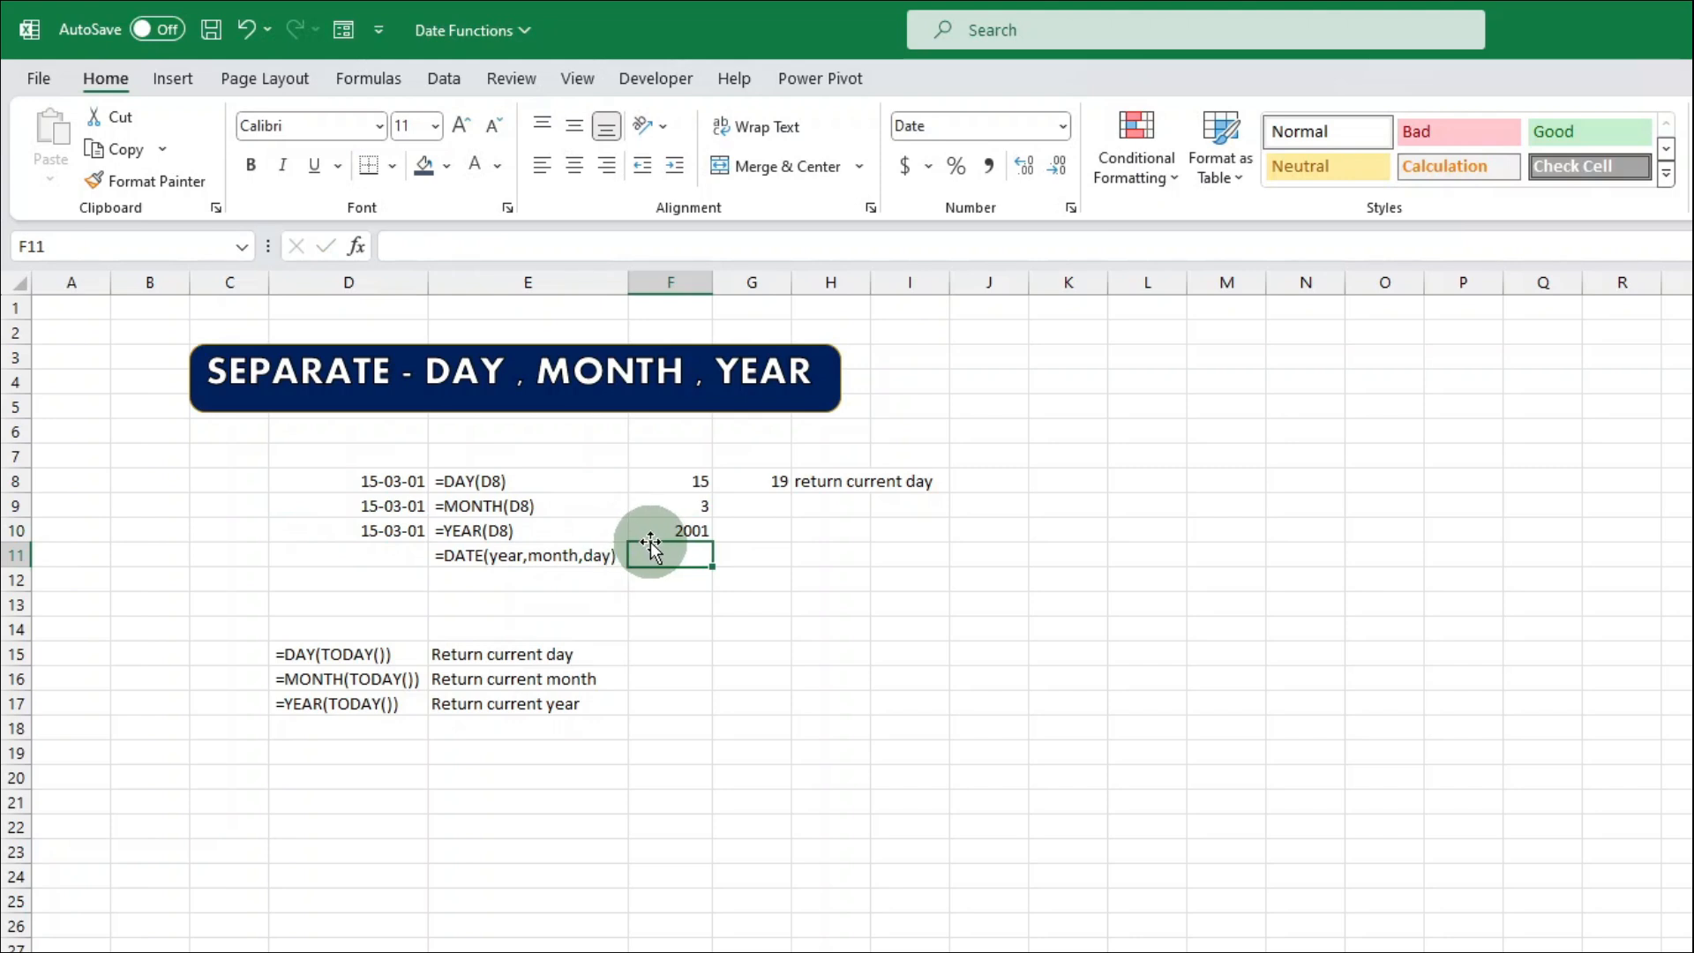
Combine the extracted year, month and day into a full date by entering =DATE(F10,F9,F8) in F11.
{"action": "left_click_drag", "start_coordinate": [691, 483], "coordinate": [693, 525]}
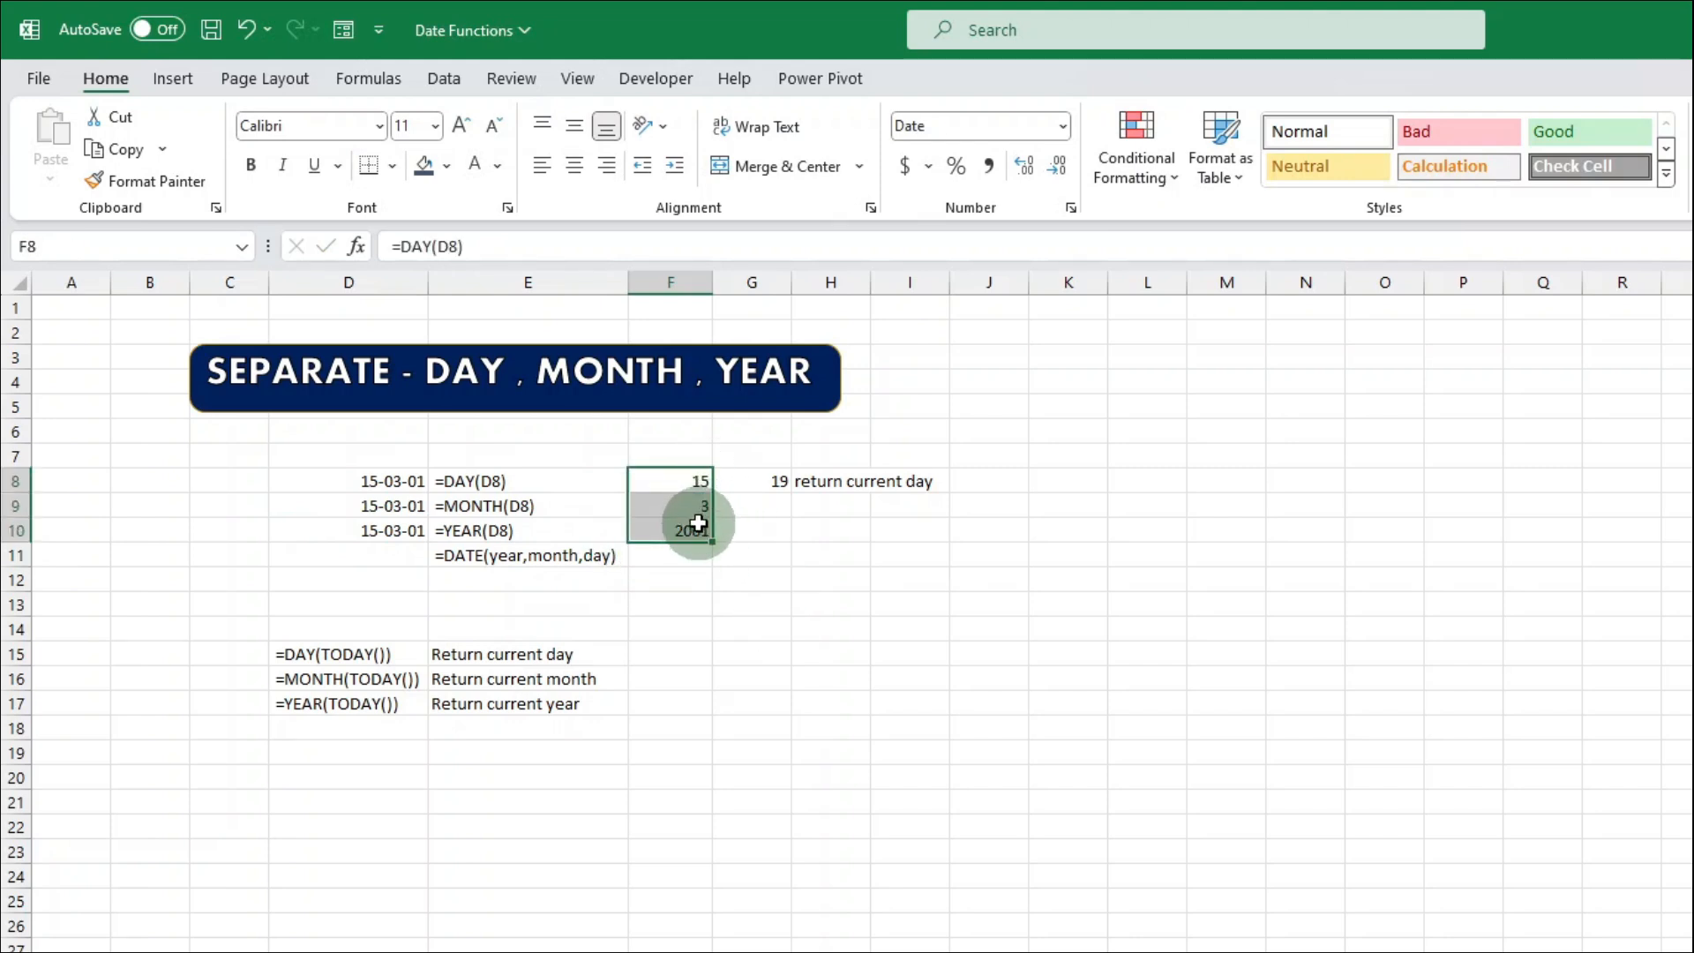
{"action": "left_click", "coordinate": [685, 556]}
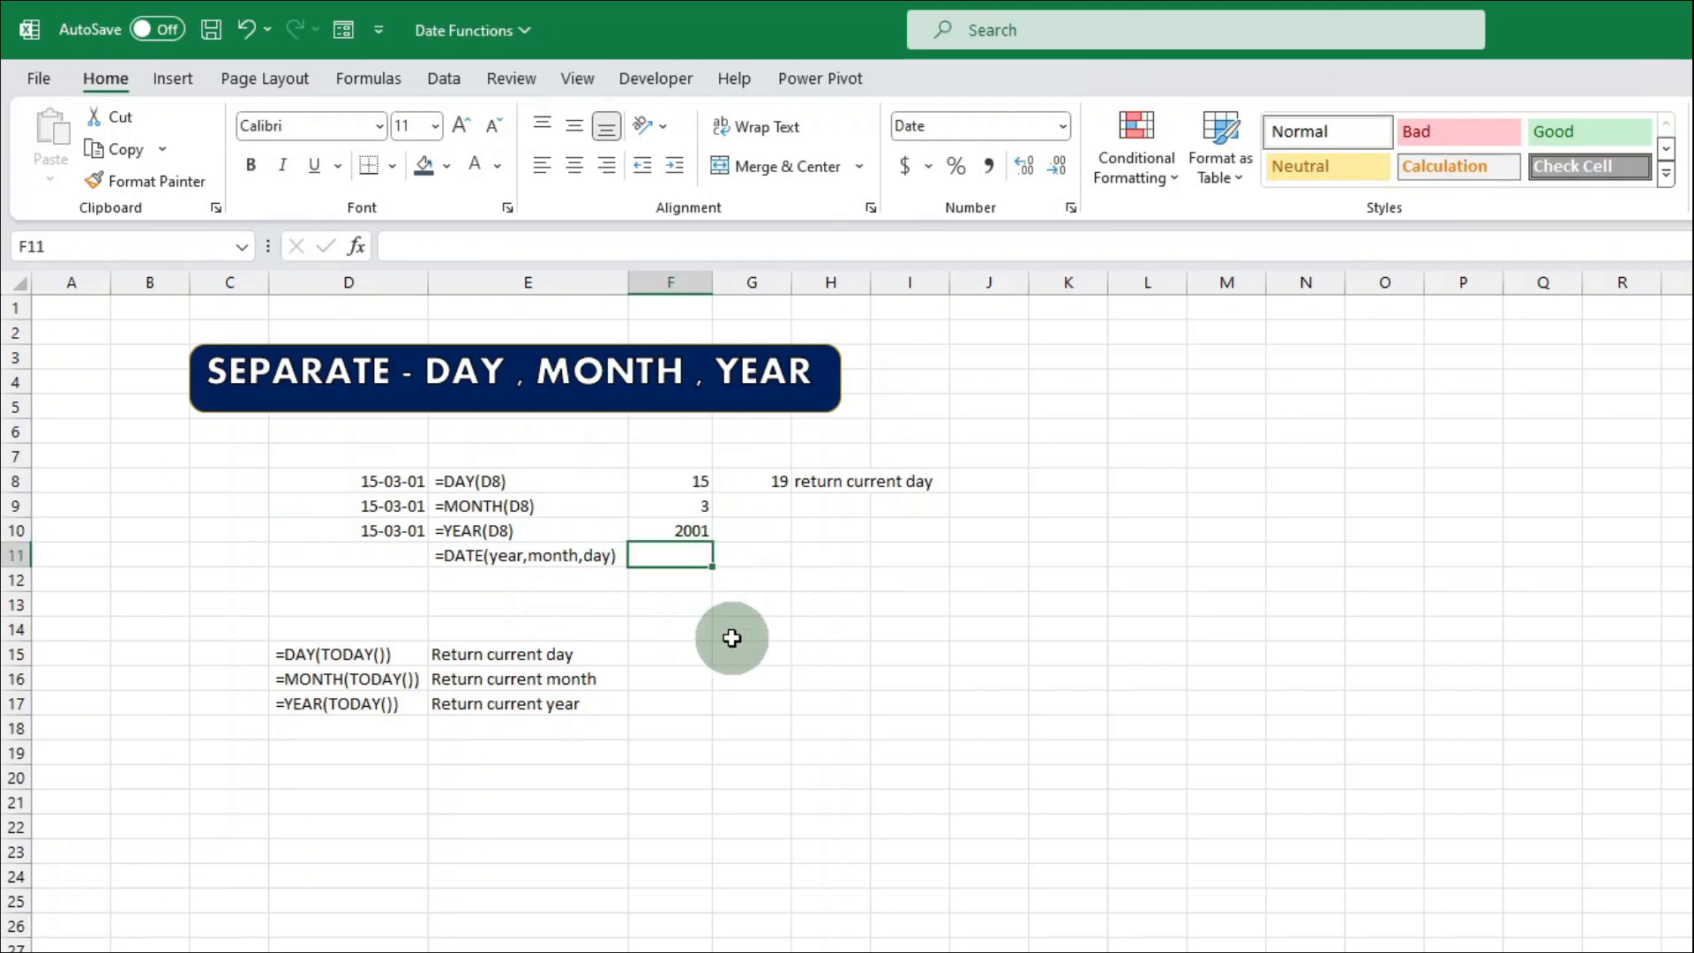
{"action": "type", "text": "="}
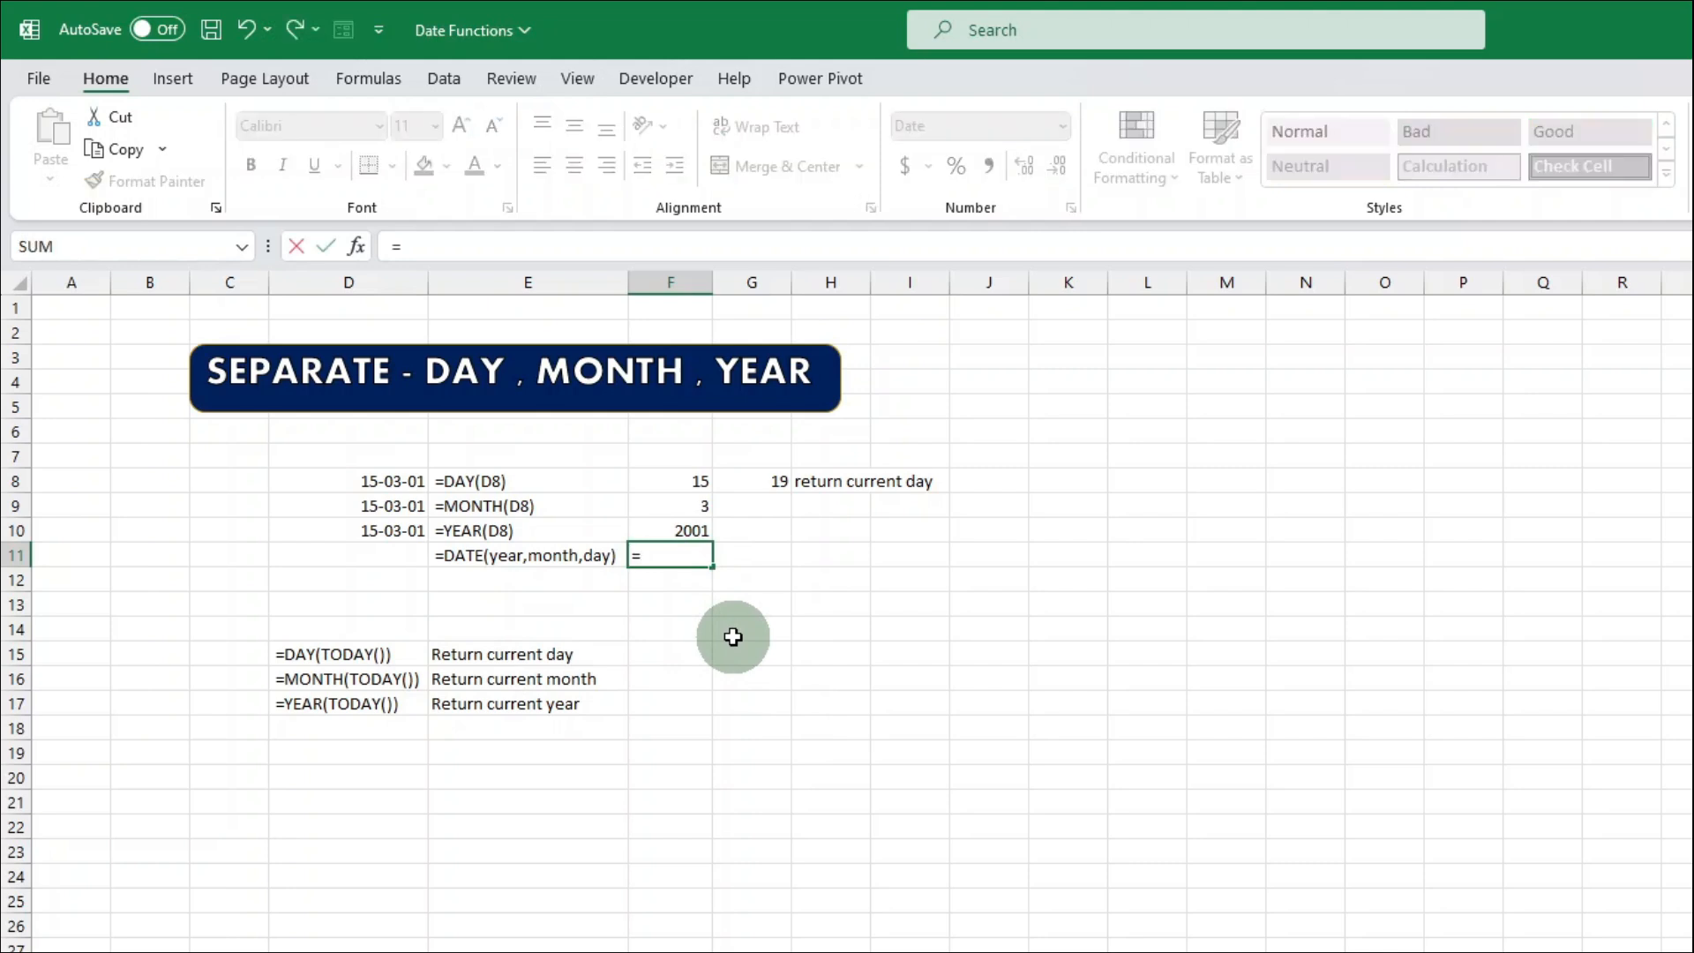
{"action": "type", "text": "date"}
{"action": "key", "text": "Tab"}
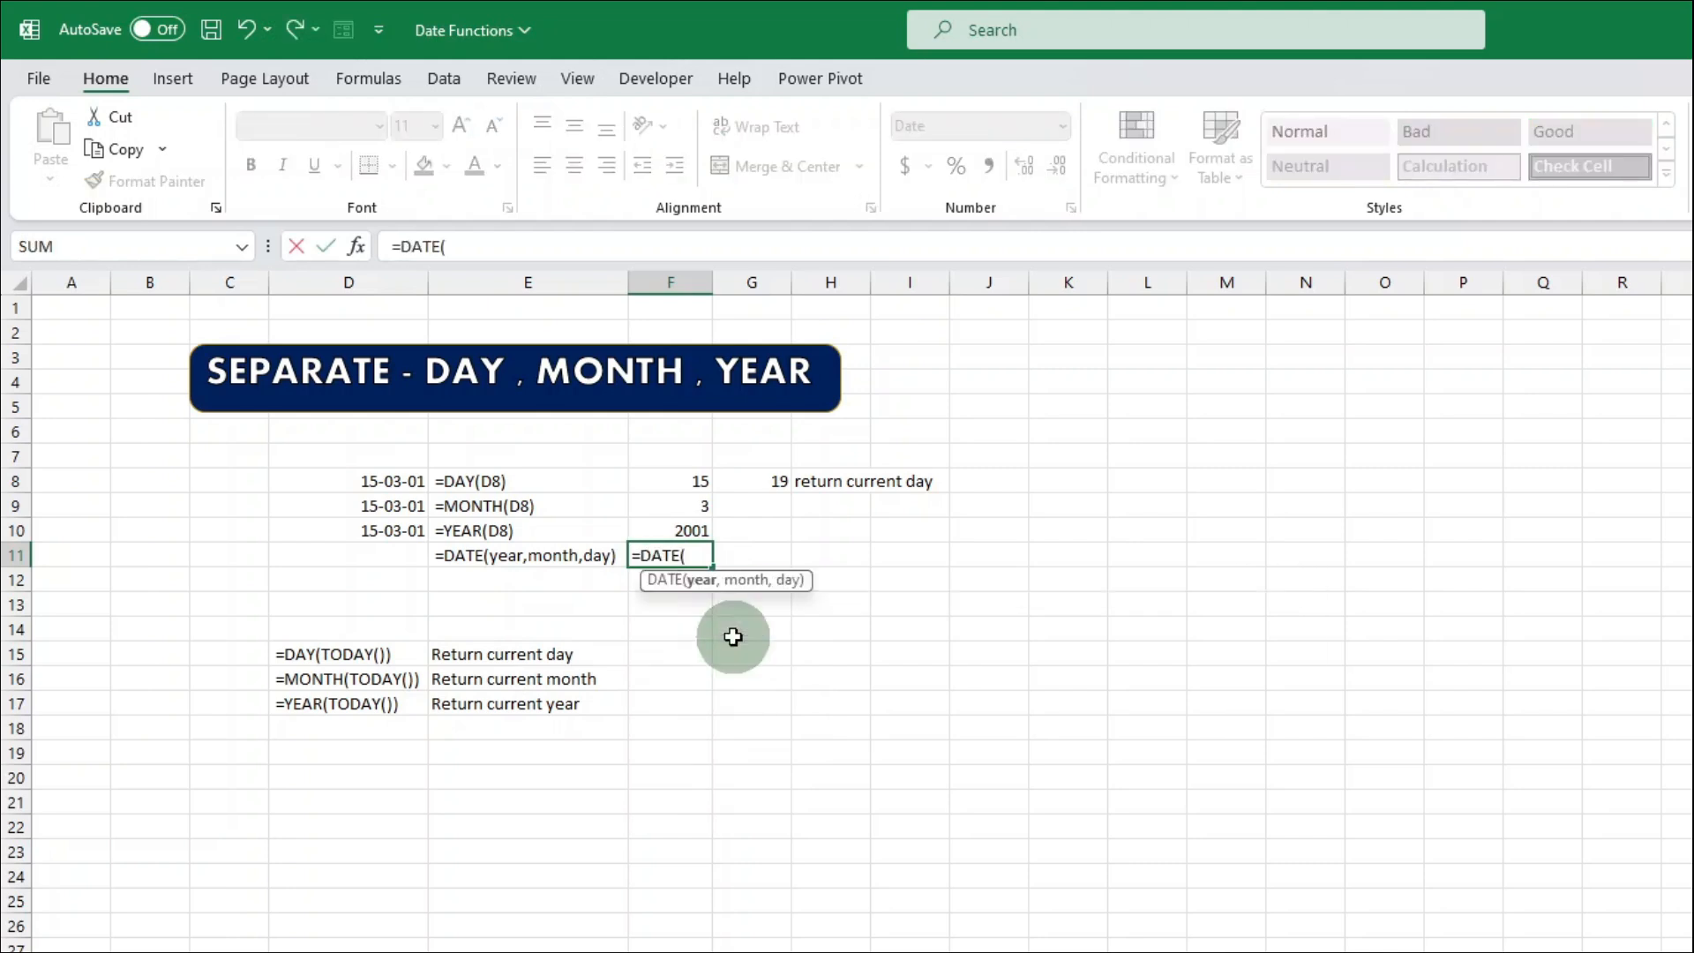
{"action": "left_click", "coordinate": [692, 526]}
{"action": "type", "text": ","}
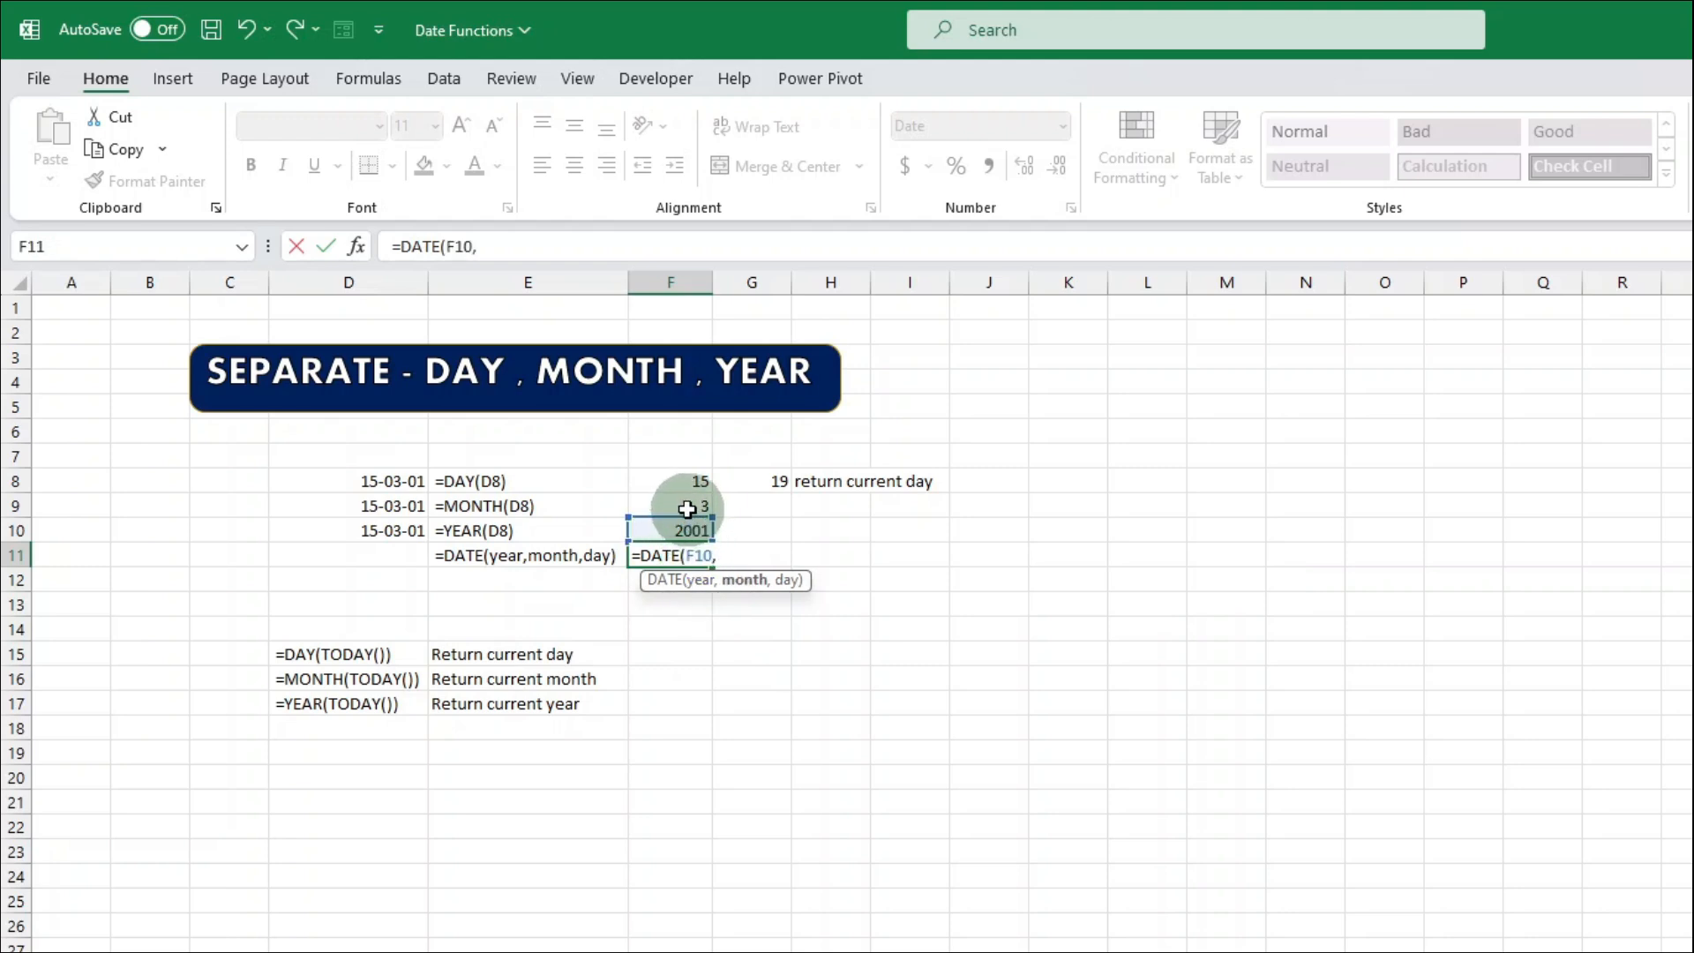
{"action": "left_click", "coordinate": [688, 507]}
{"action": "type", "text": ","}
{"action": "left_click", "coordinate": [690, 477]}
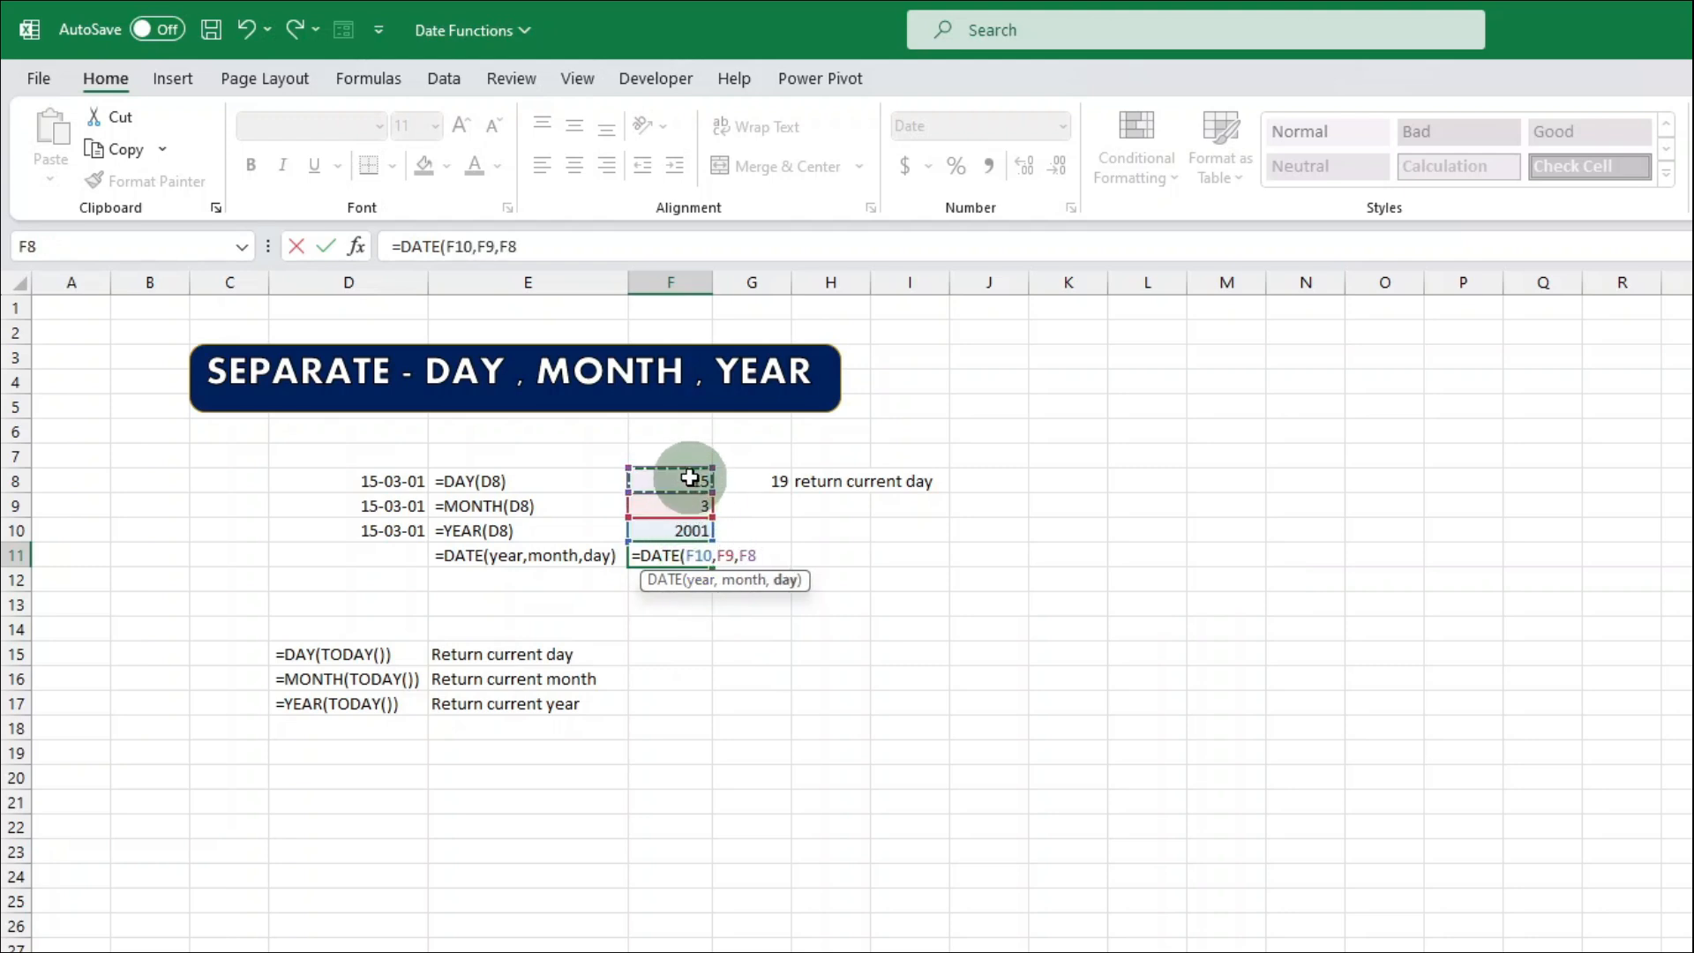
{"action": "type", "text": ")"}
{"action": "key", "text": "Return"}
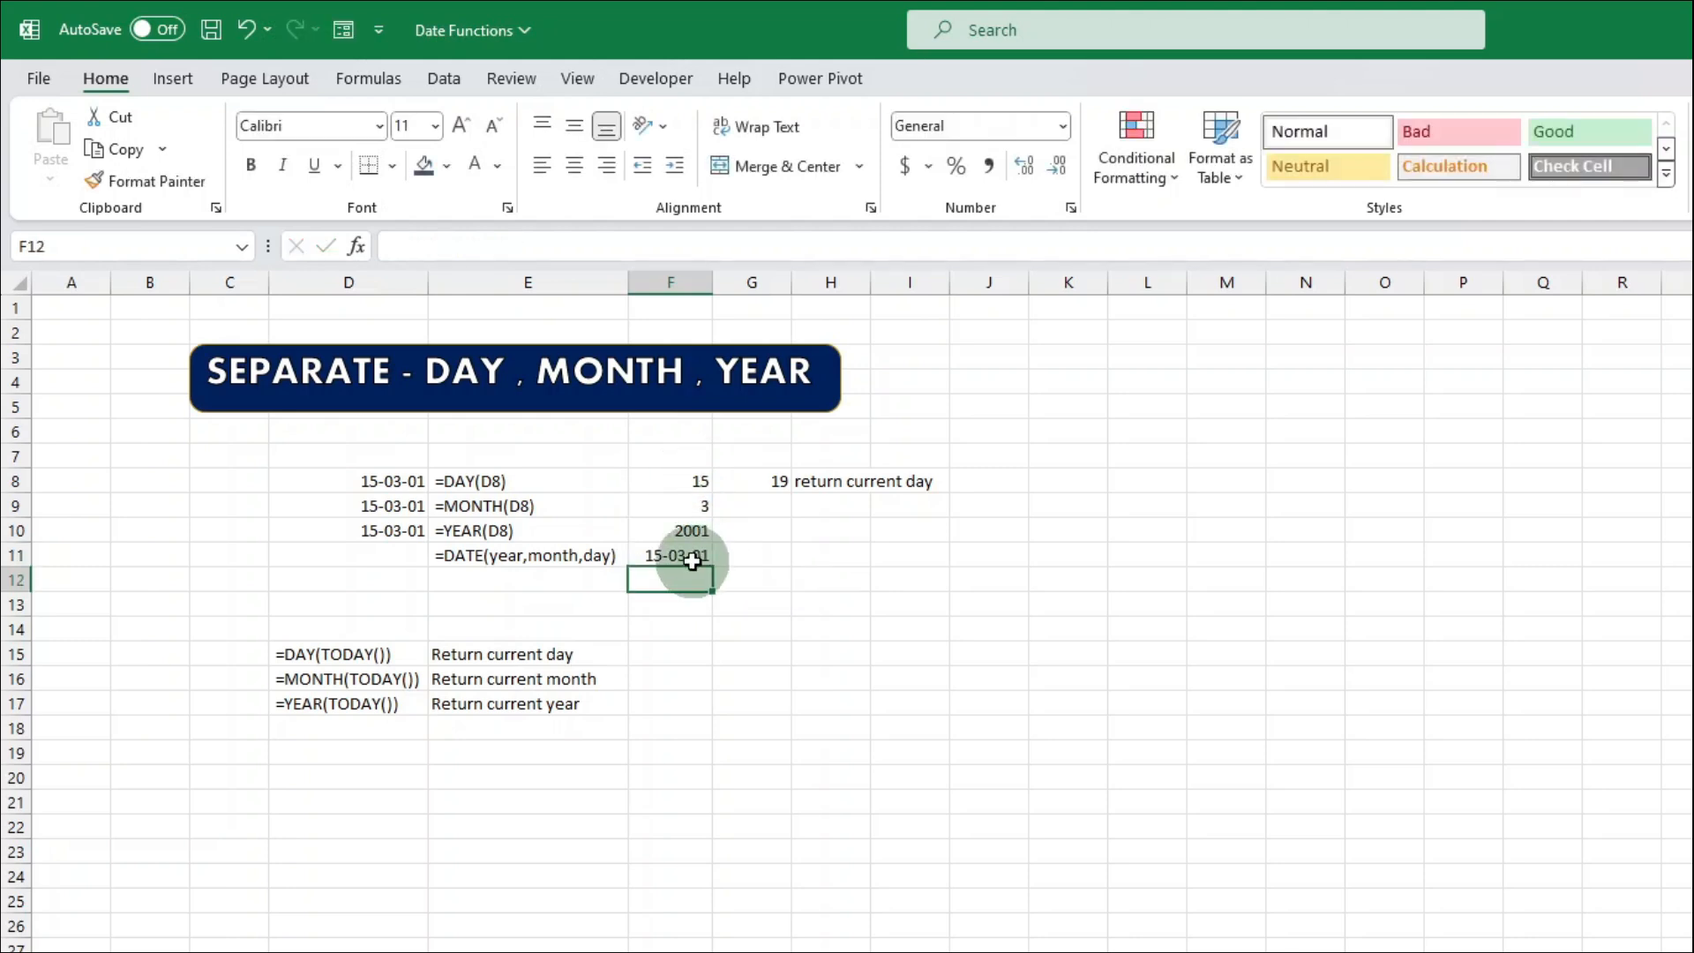
Review the DATE formula in F11 and the function syntax examples in E8:E11.
{"action": "left_click", "coordinate": [688, 556]}
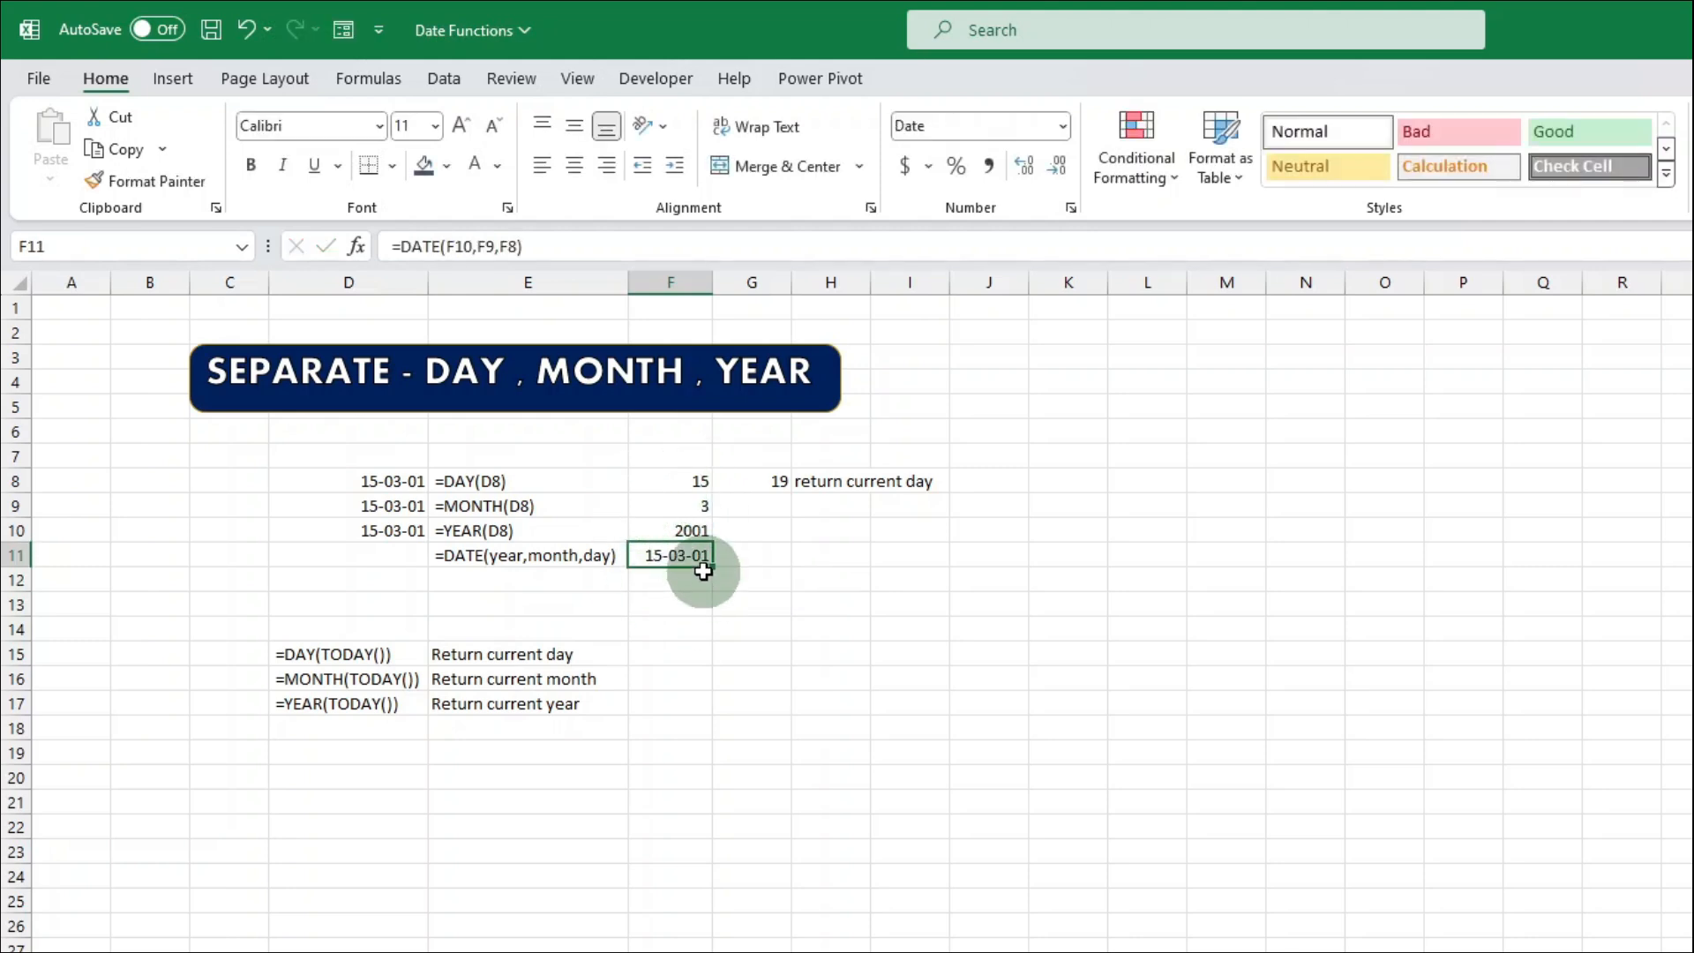
{"action": "left_click", "coordinate": [494, 530]}
{"action": "left_click_drag", "start_coordinate": [484, 480], "coordinate": [512, 560]}
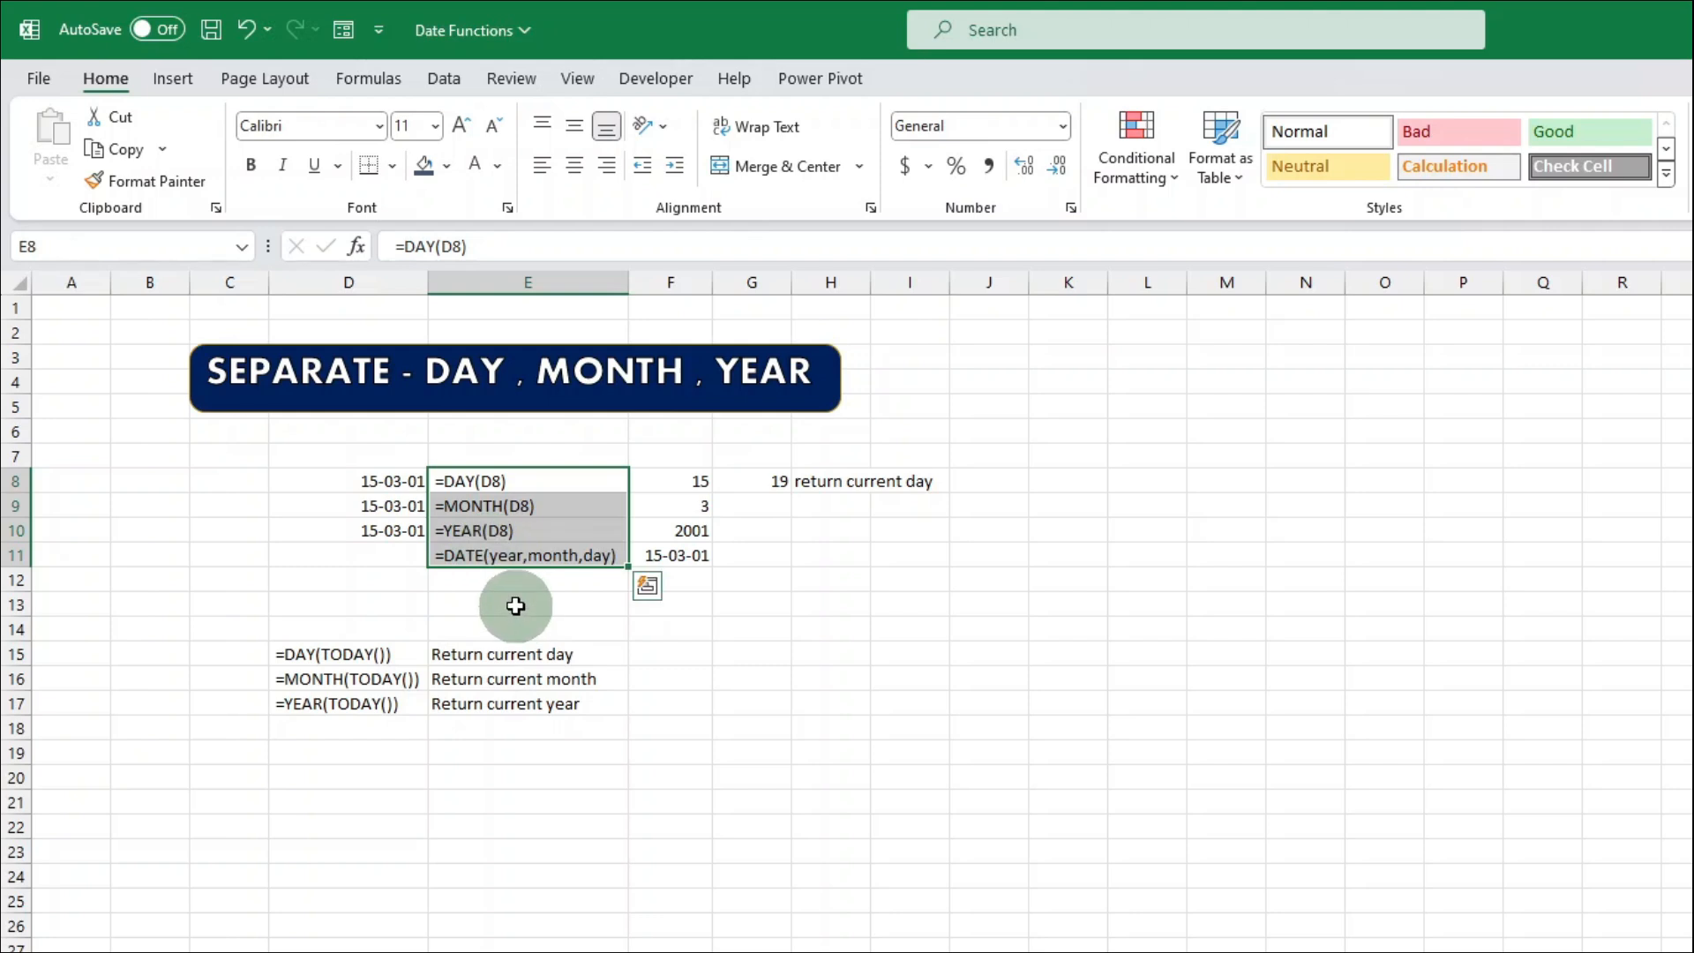
{"action": "left_click", "coordinate": [830, 580]}
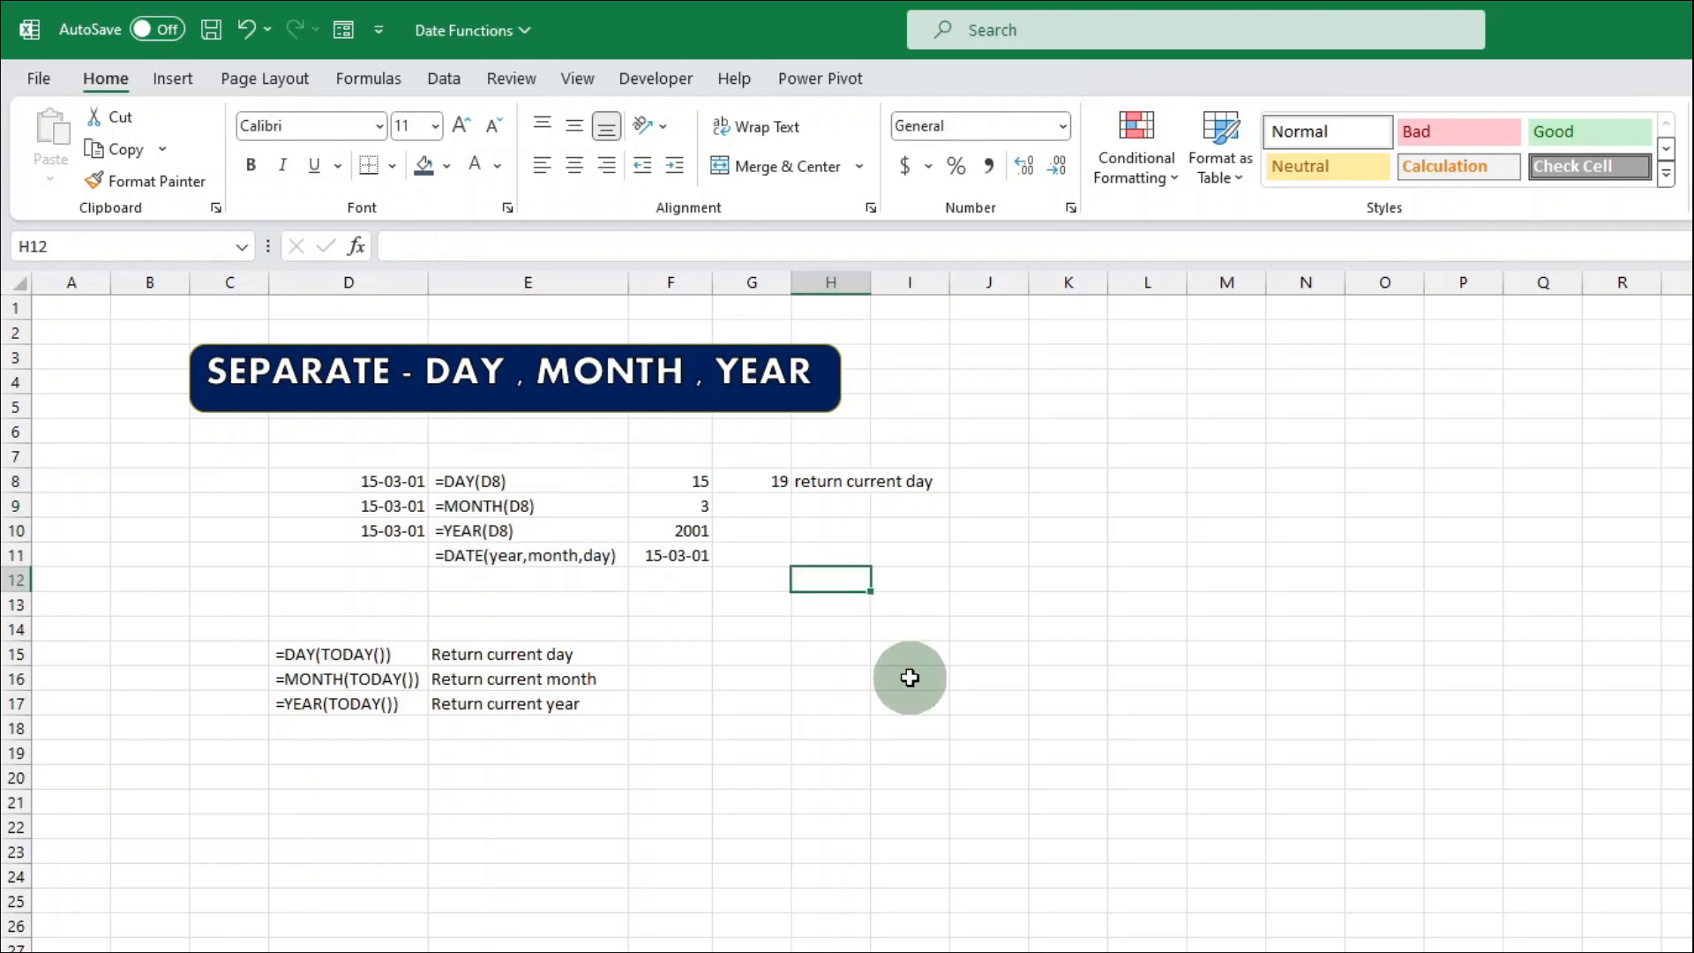
Following the current-date examples in D15:D17, enter =DAY(TODAY()) in G15 to return the current day.
{"action": "left_click_drag", "start_coordinate": [313, 655], "coordinate": [309, 706]}
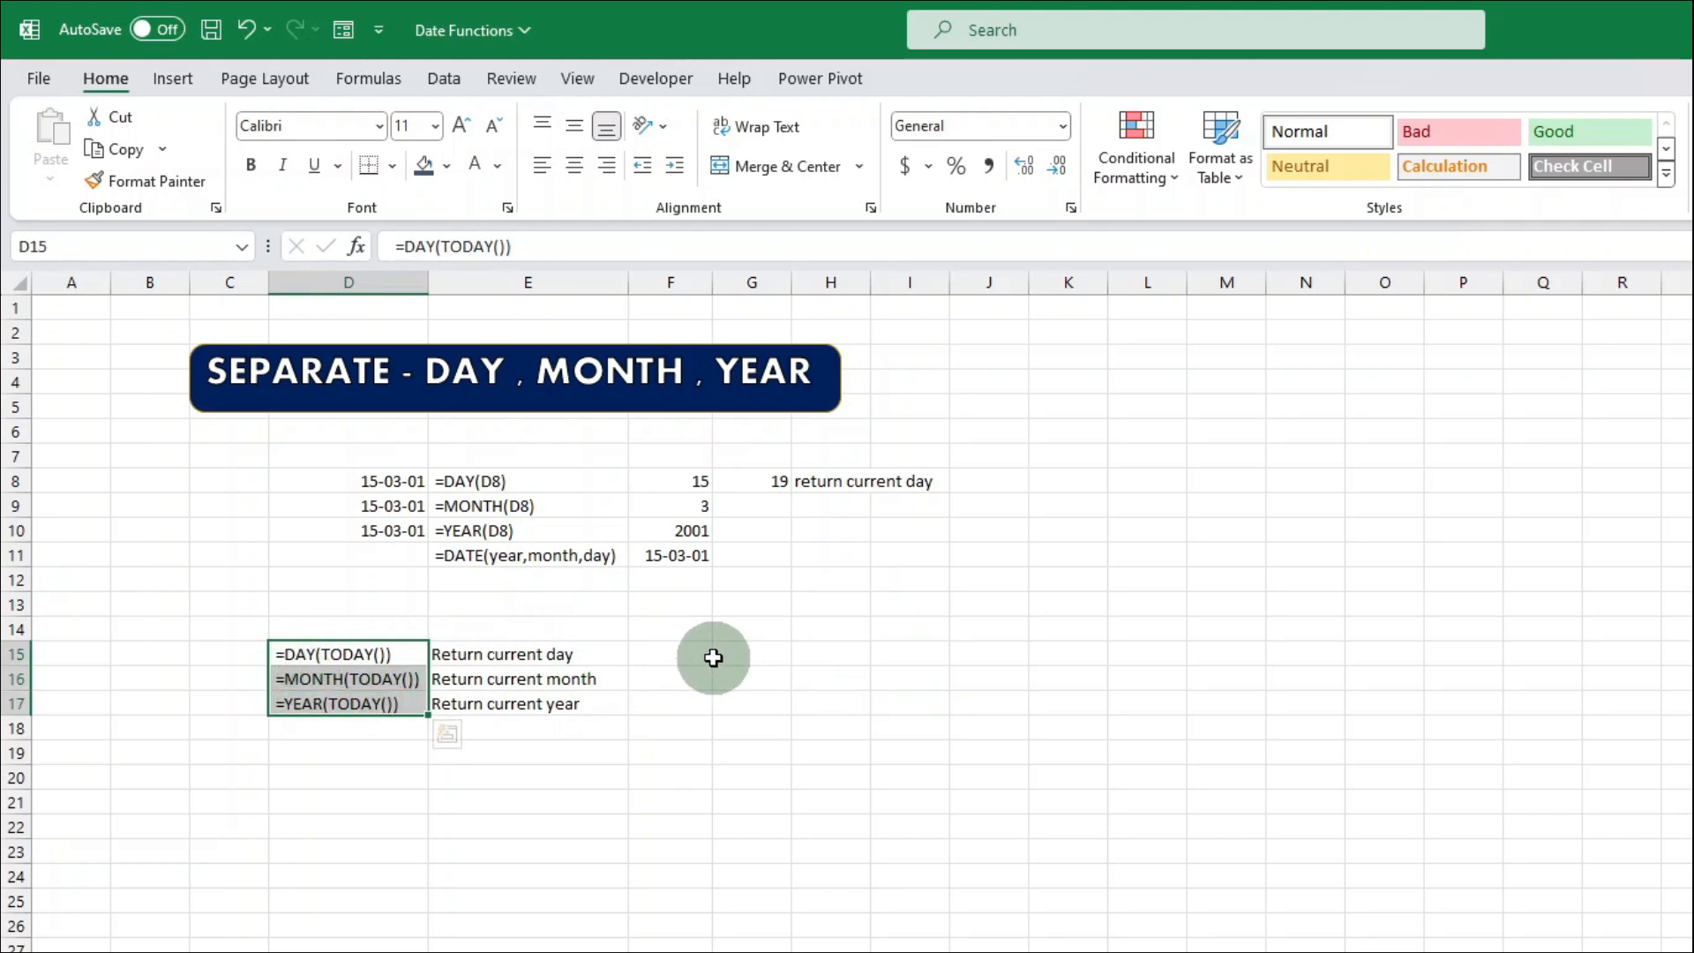
{"action": "left_click", "coordinate": [740, 654]}
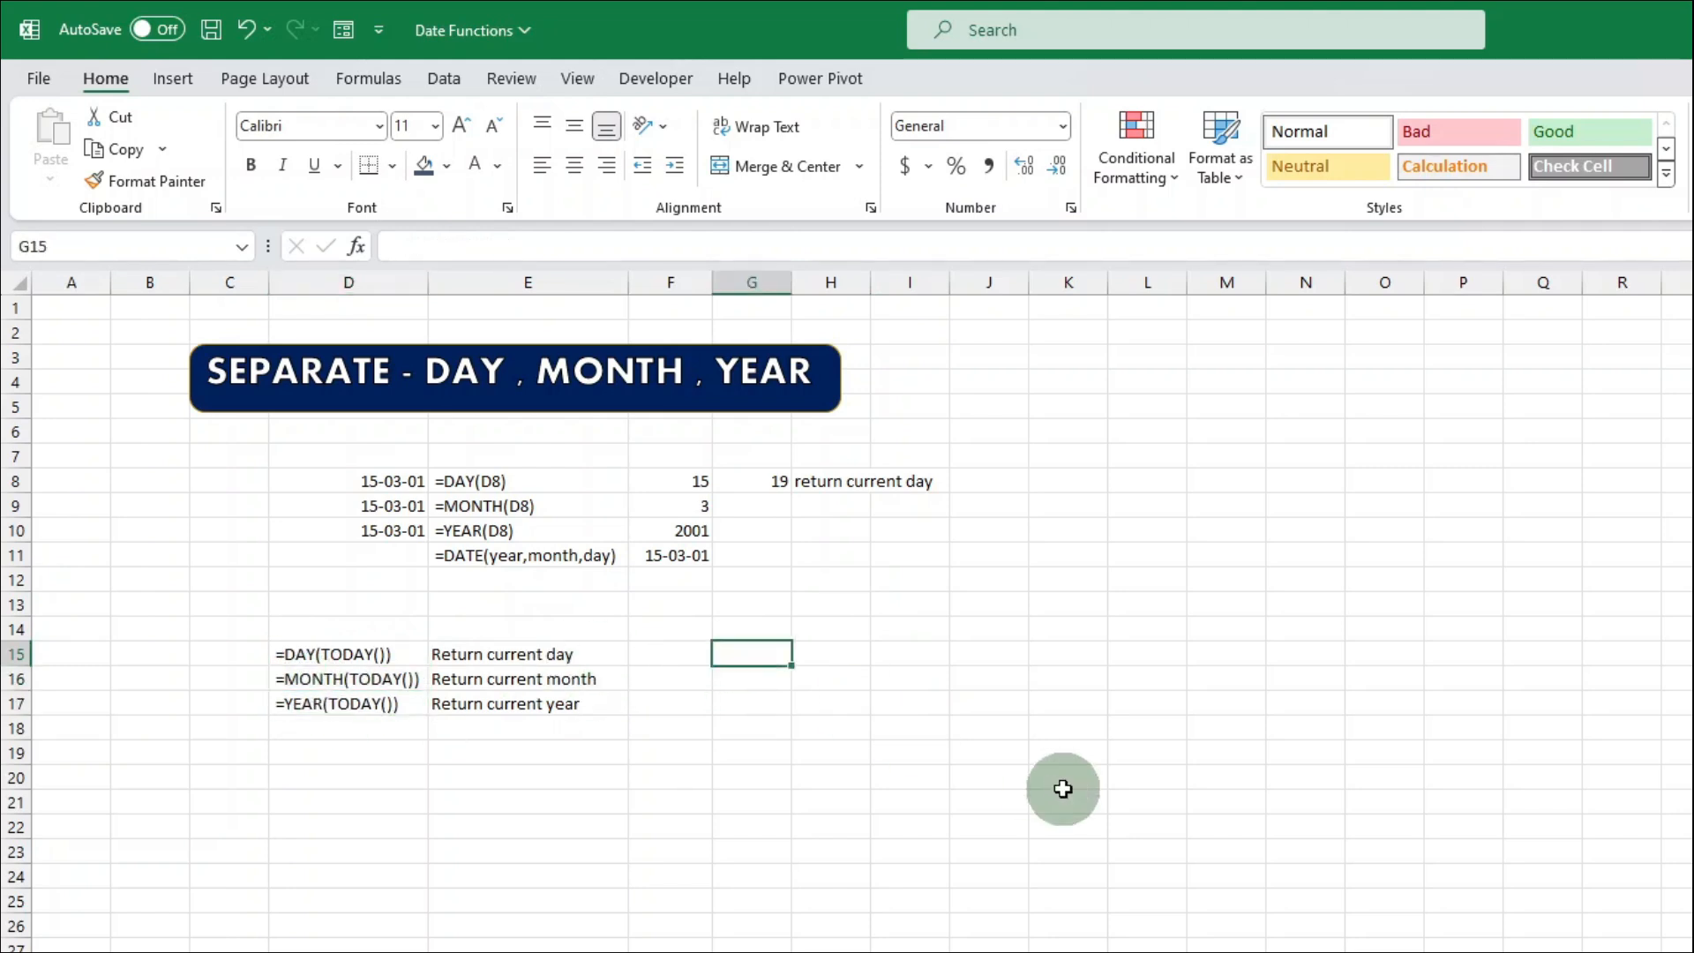
{"action": "type", "text": "=da"}
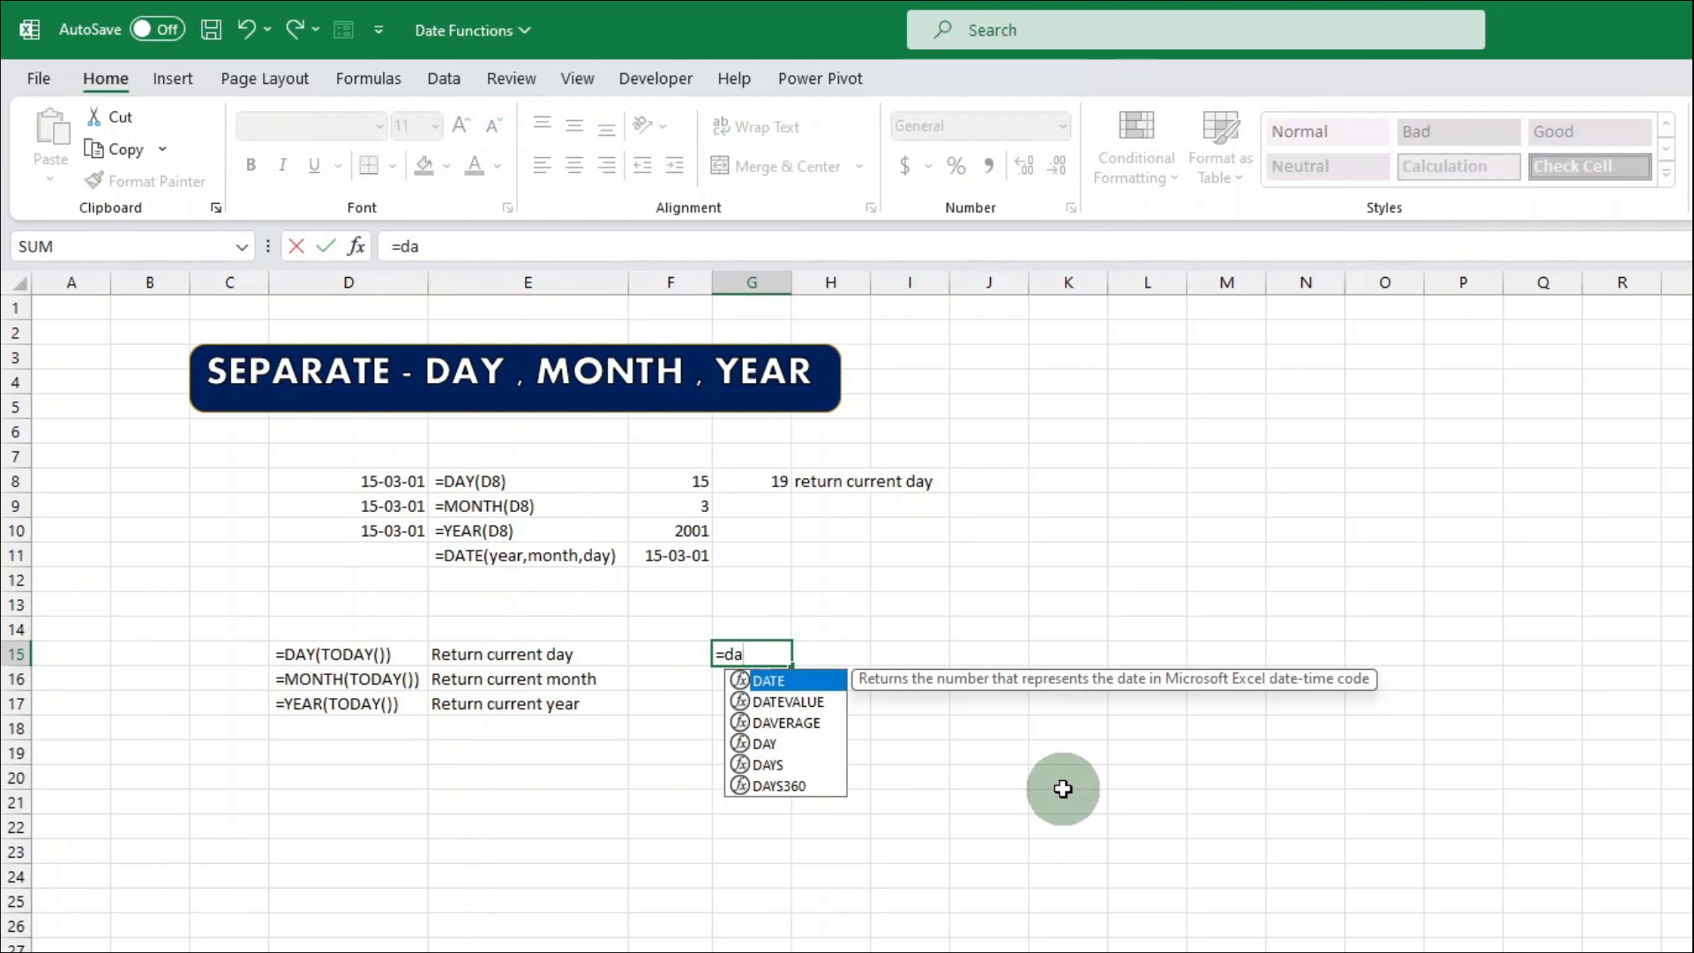
{"action": "type", "text": "y"}
{"action": "key", "text": "Tab"}
{"action": "type", "text": "tod"}
{"action": "key", "text": "Tab"}
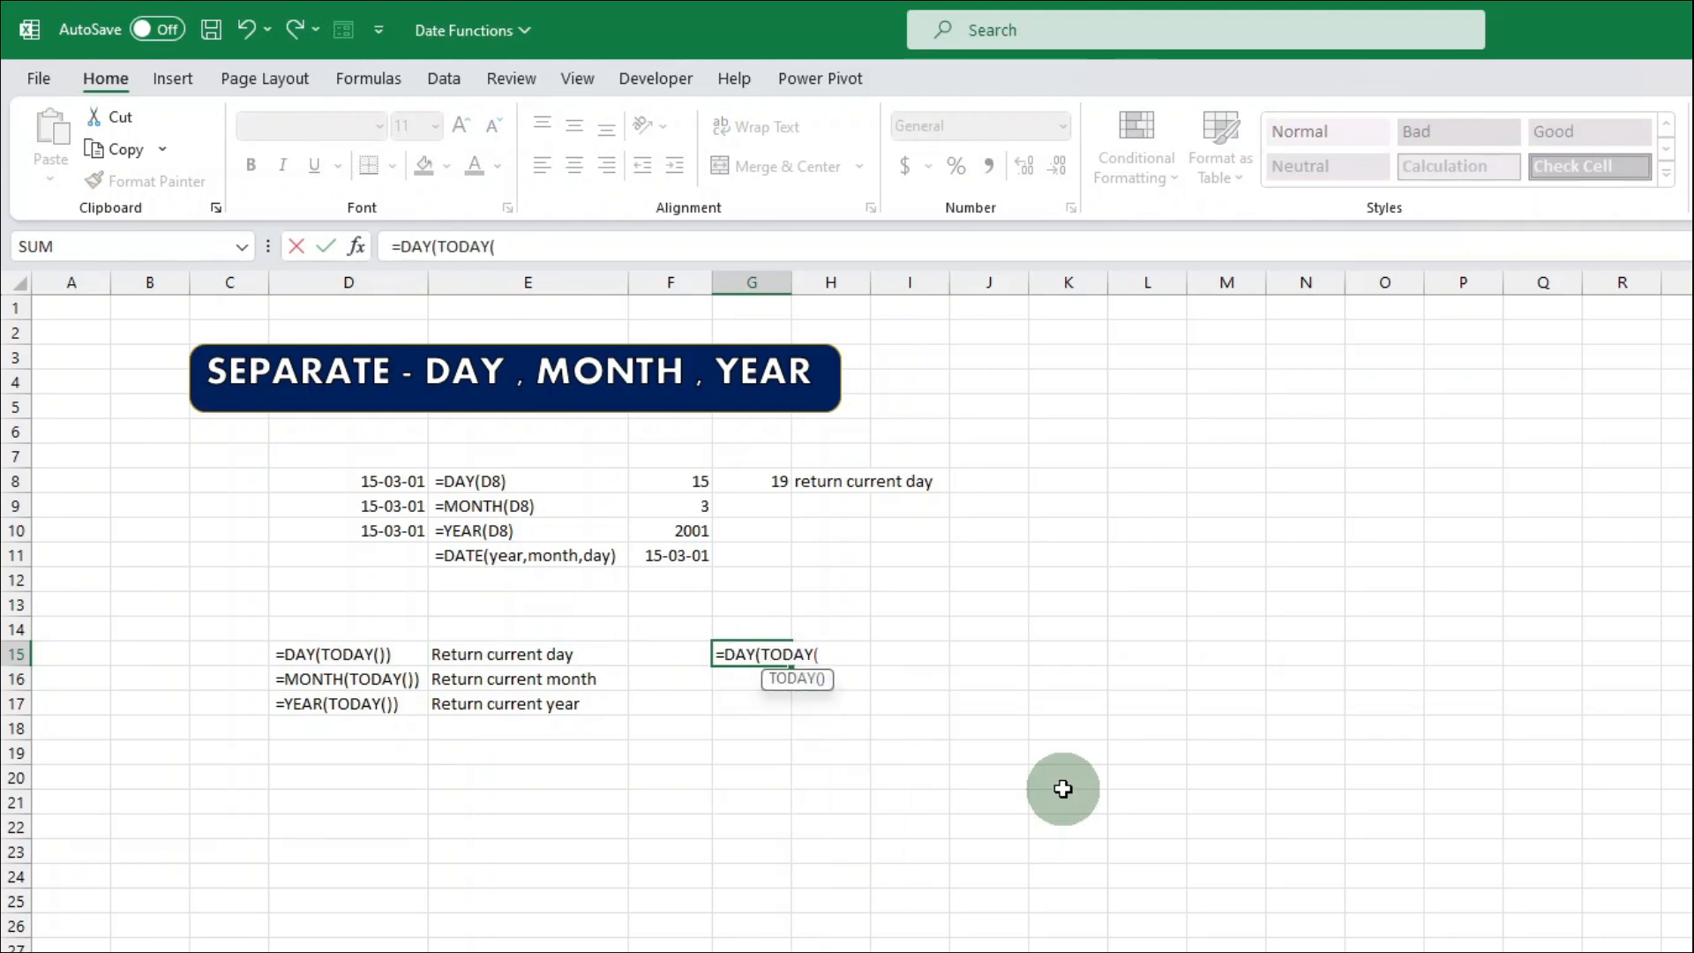
{"action": "type", "text": "))"}
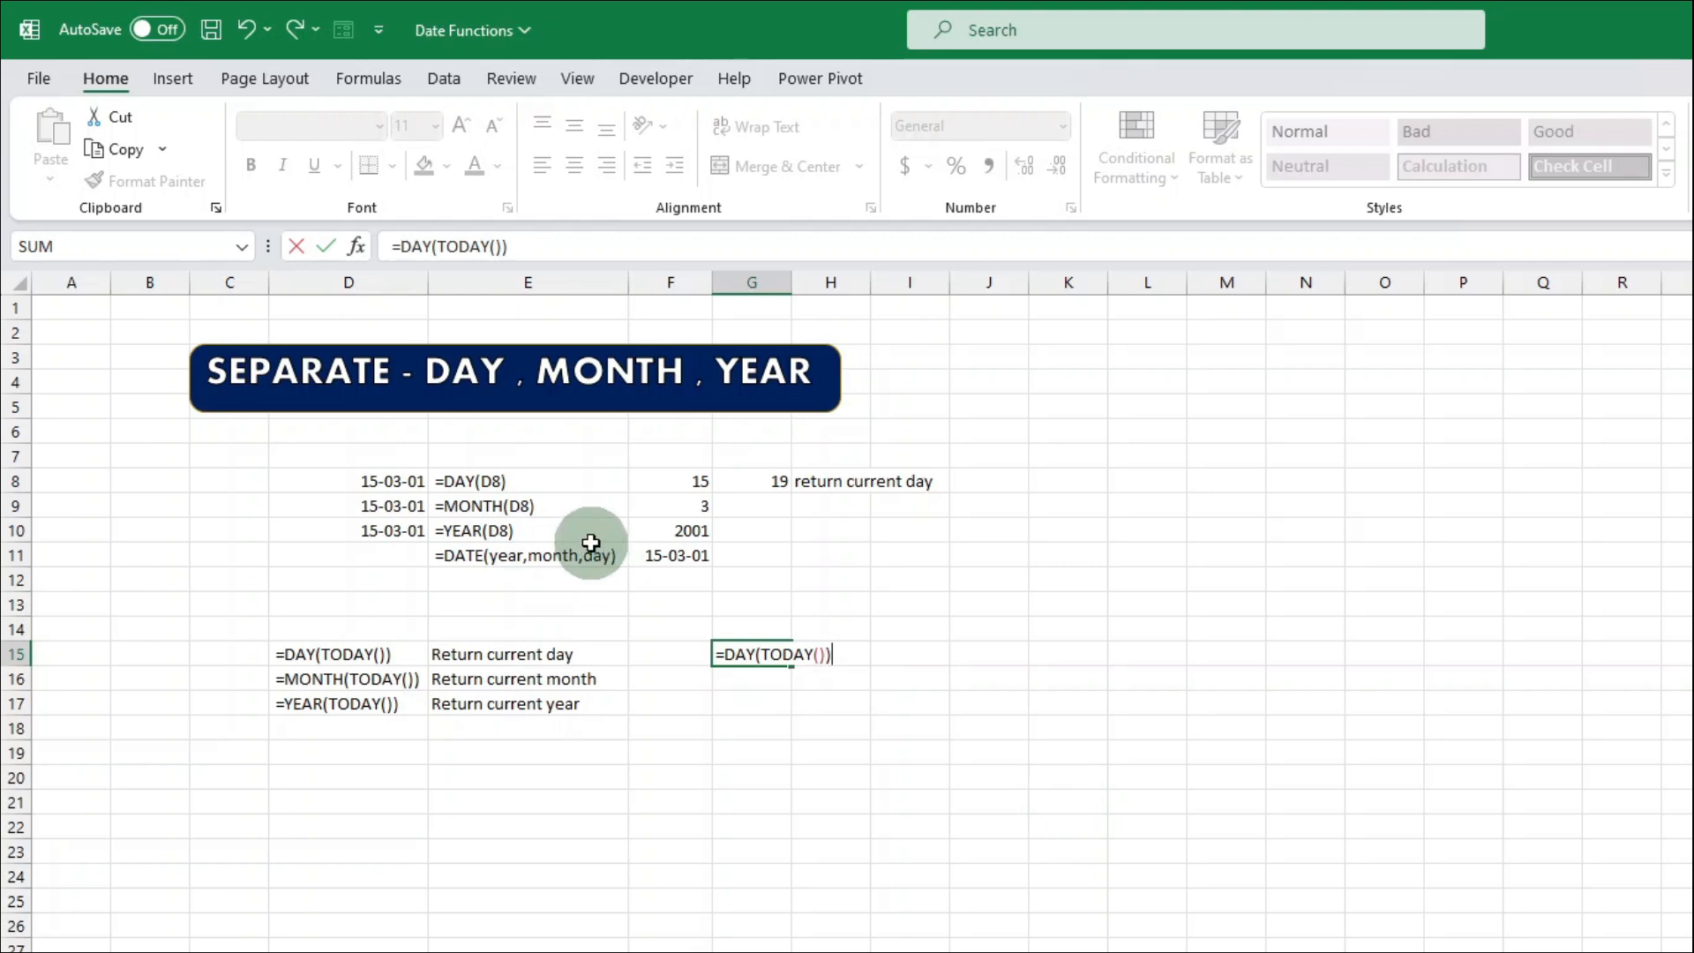
{"action": "left_click_drag", "start_coordinate": [826, 653], "coordinate": [761, 654]}
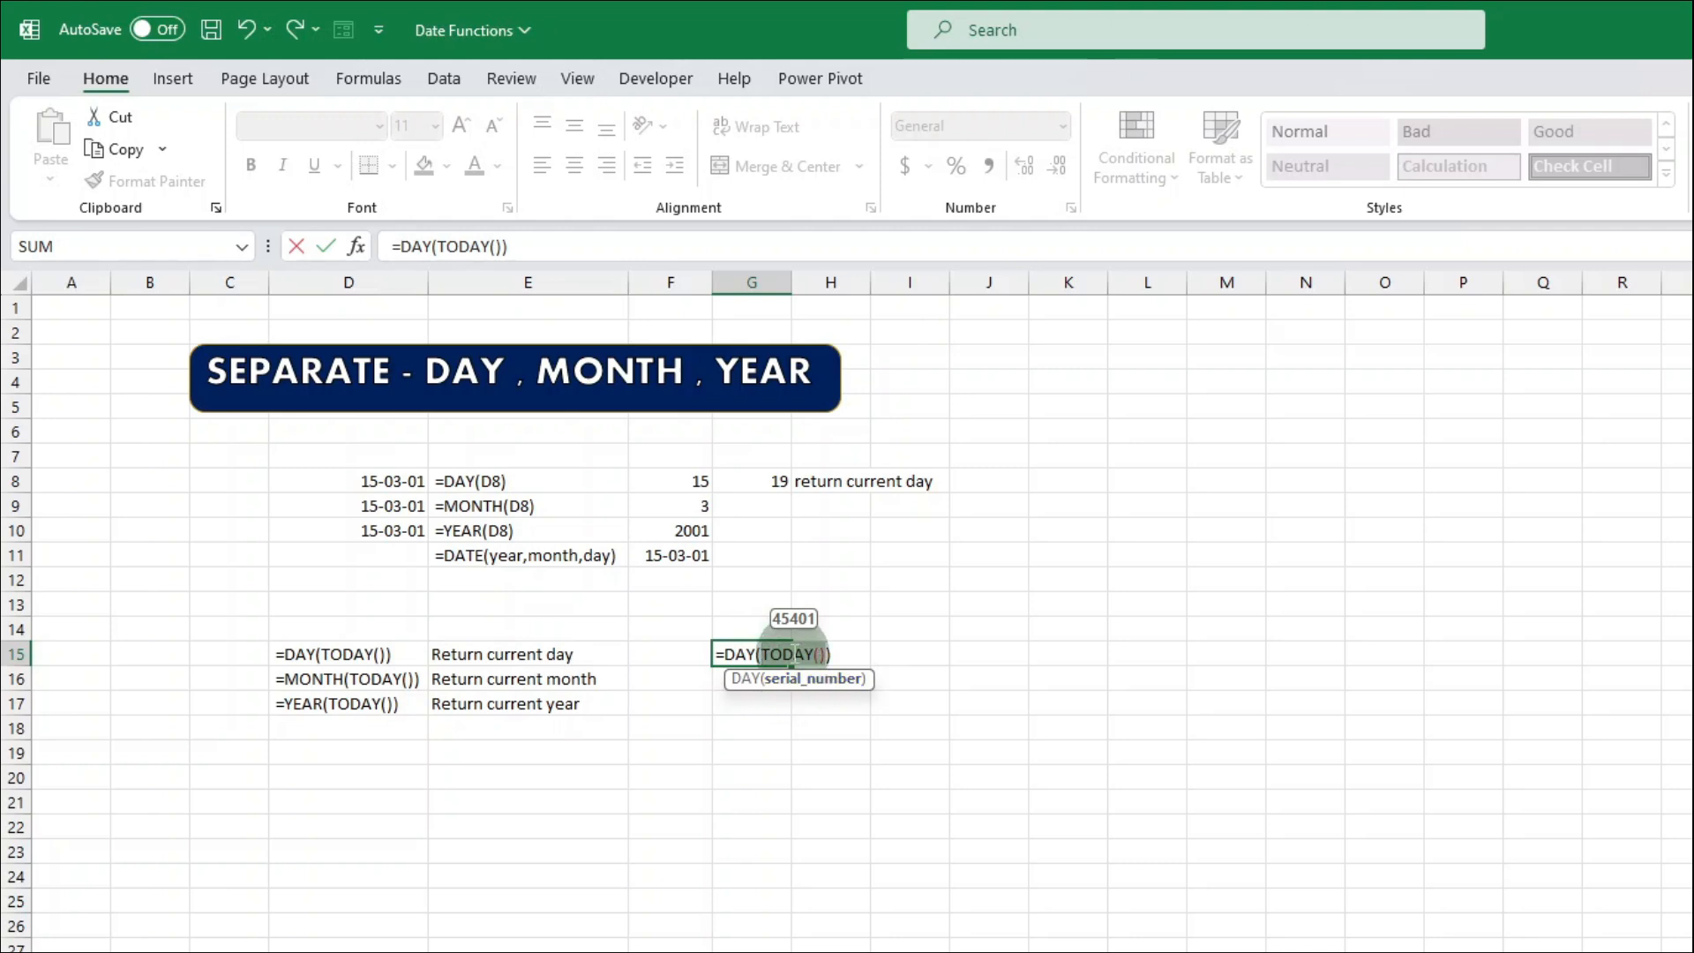
{"action": "left_click", "coordinate": [725, 653]}
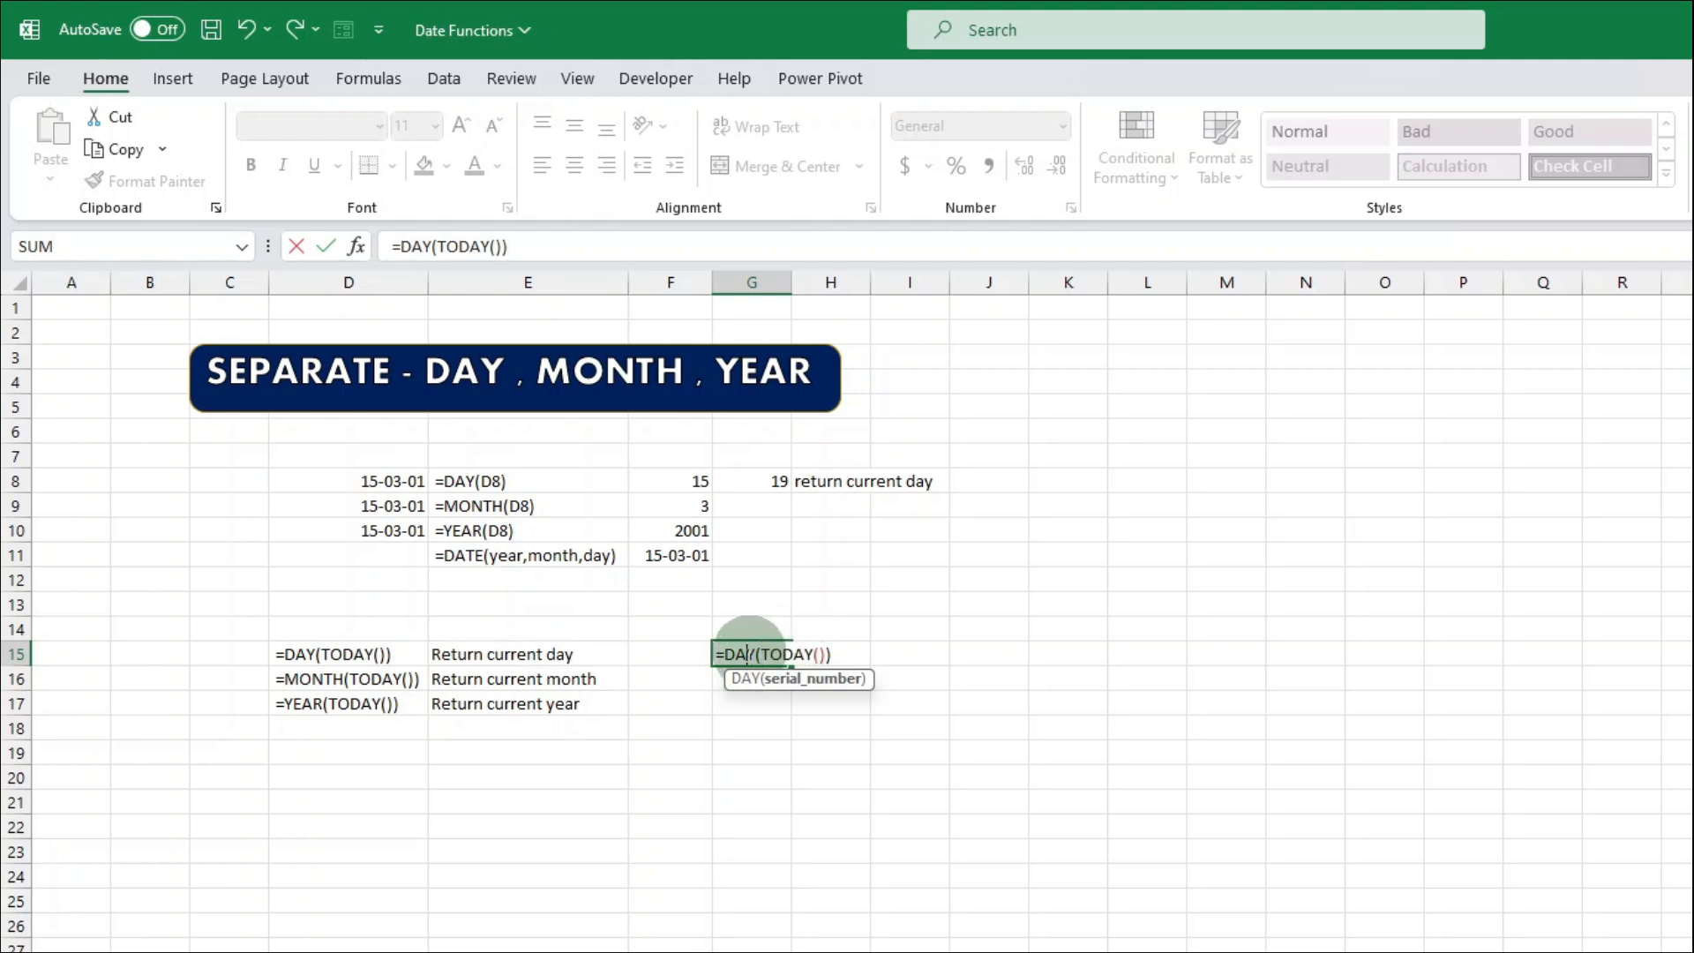
{"action": "key", "text": "ctrl+Return"}
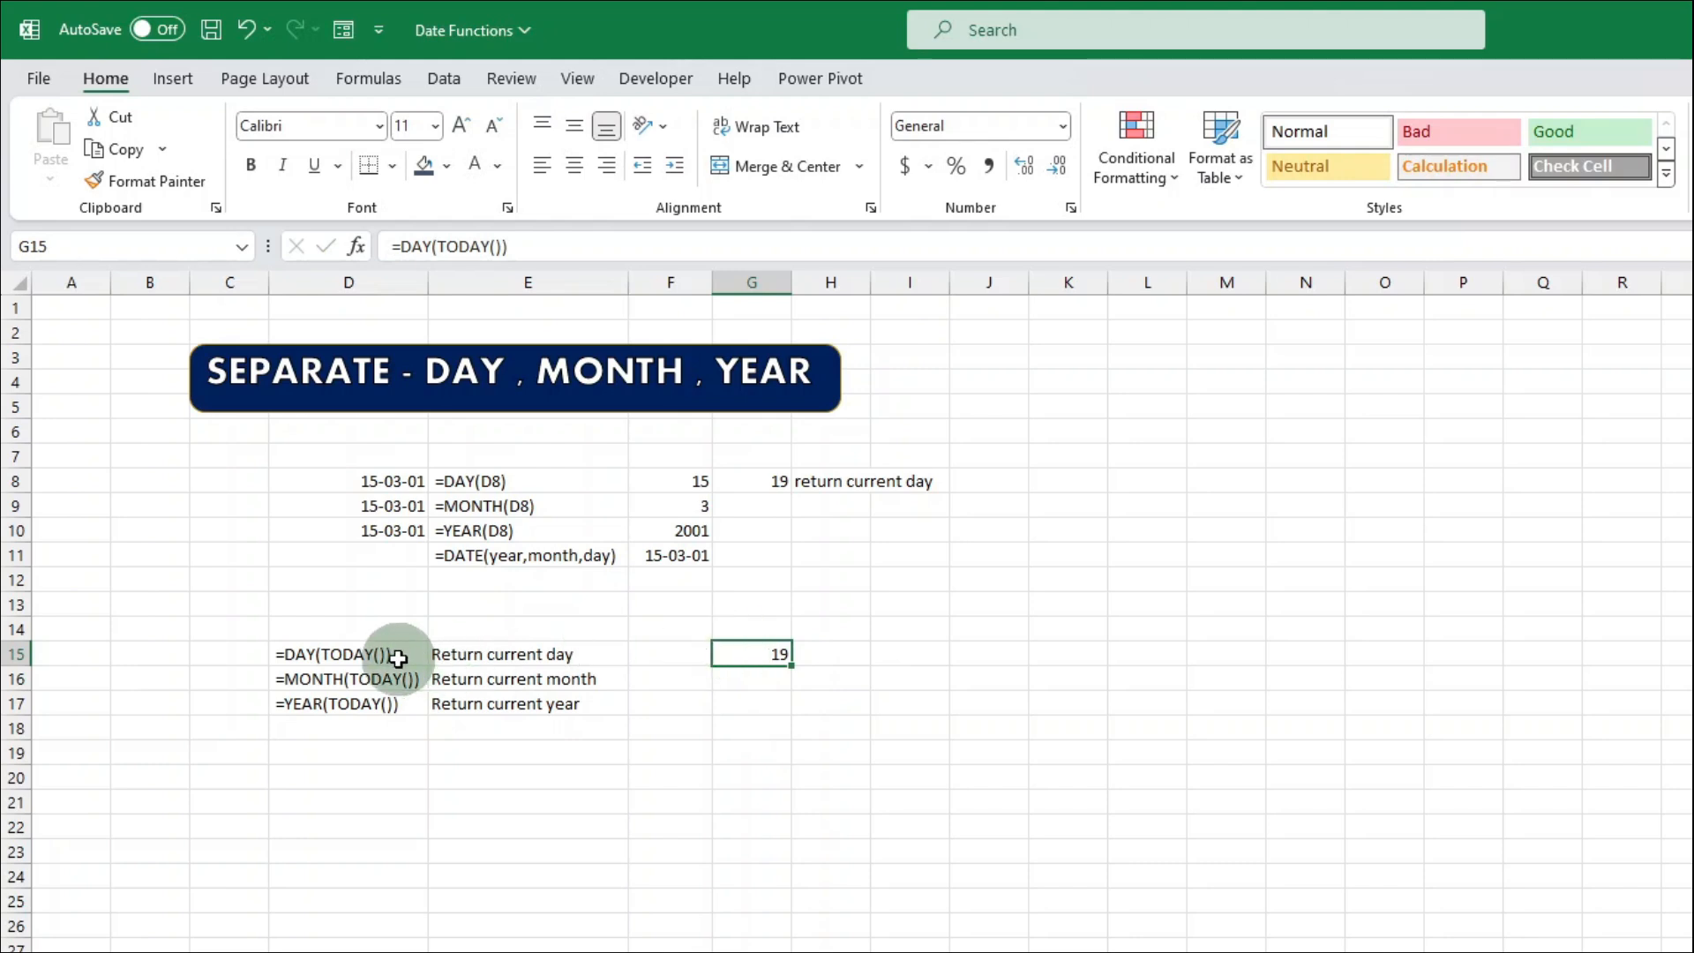
Recheck the DATE syntax example in E11, and view the Age Calculate section on the Datedif worksheet.
{"action": "double_click", "coordinate": [441, 556]}
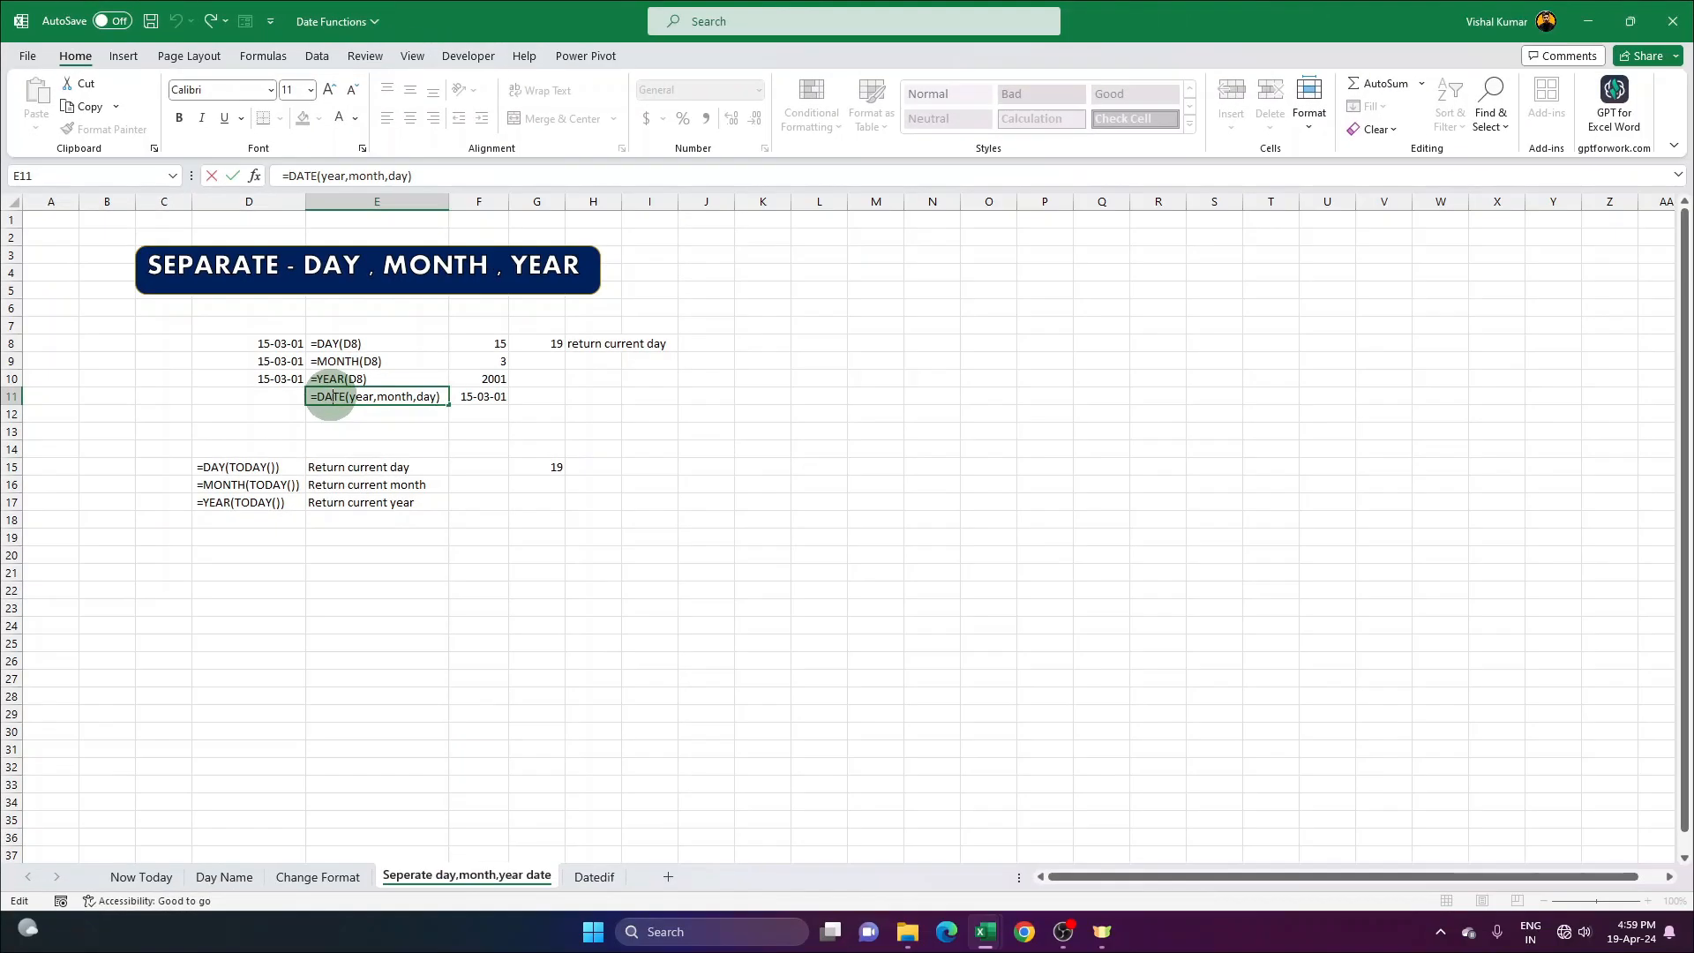
{"action": "key", "text": "Return"}
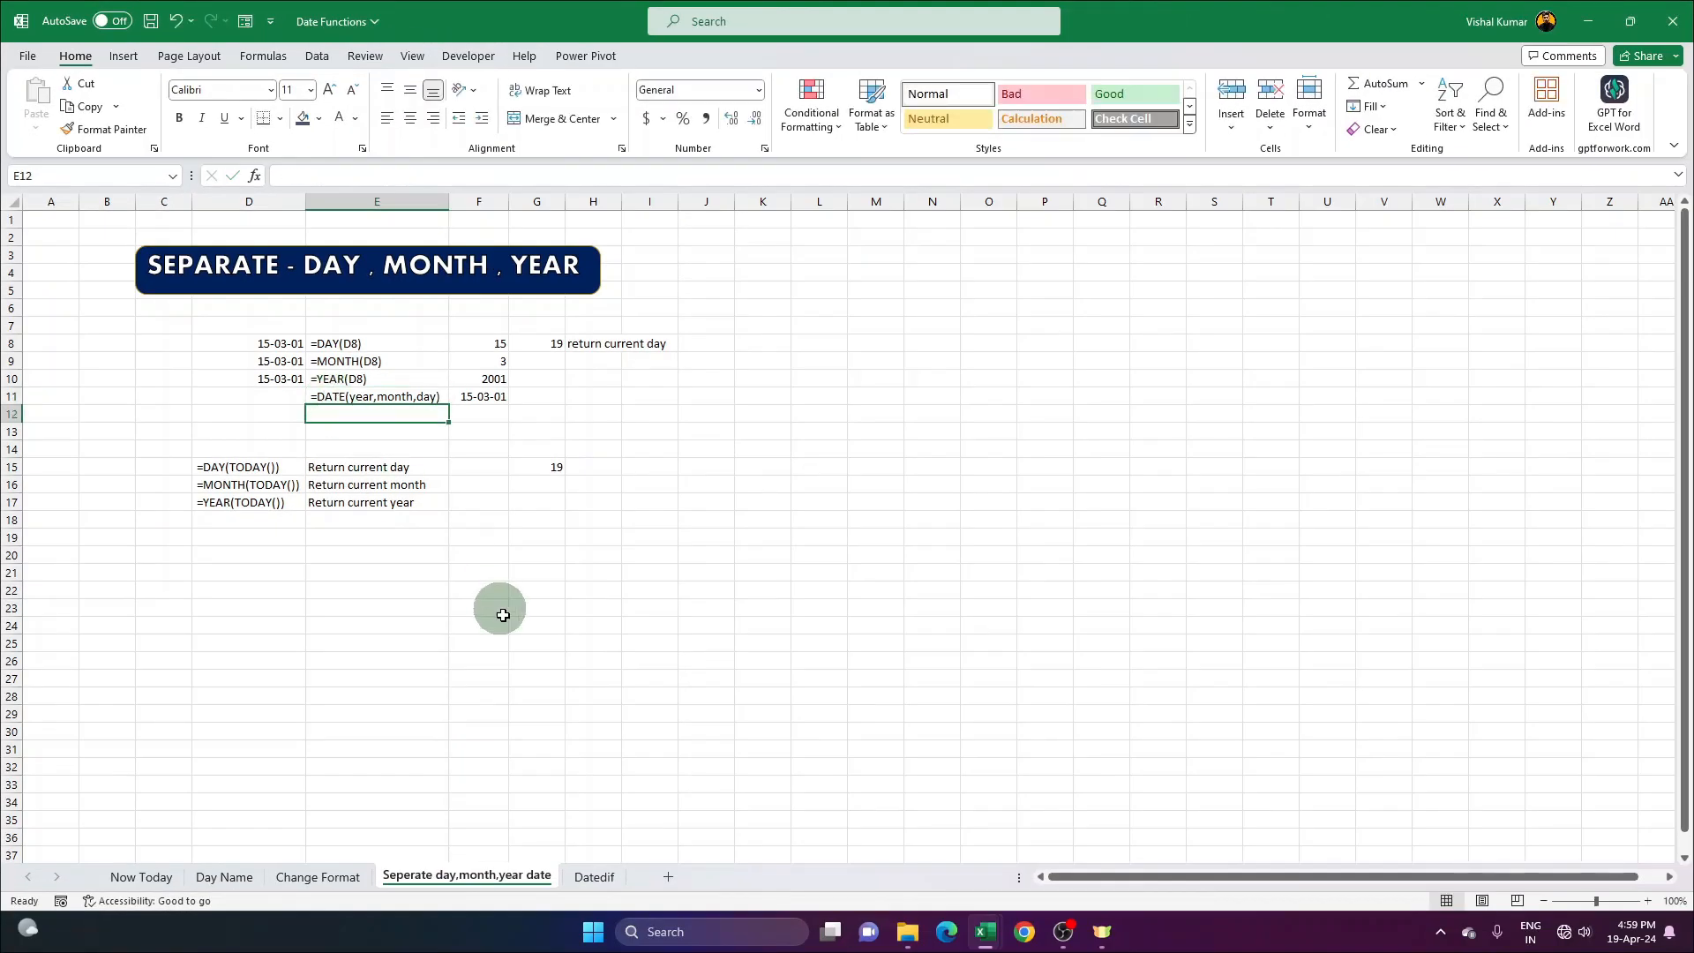
{"action": "left_click", "coordinate": [608, 875]}
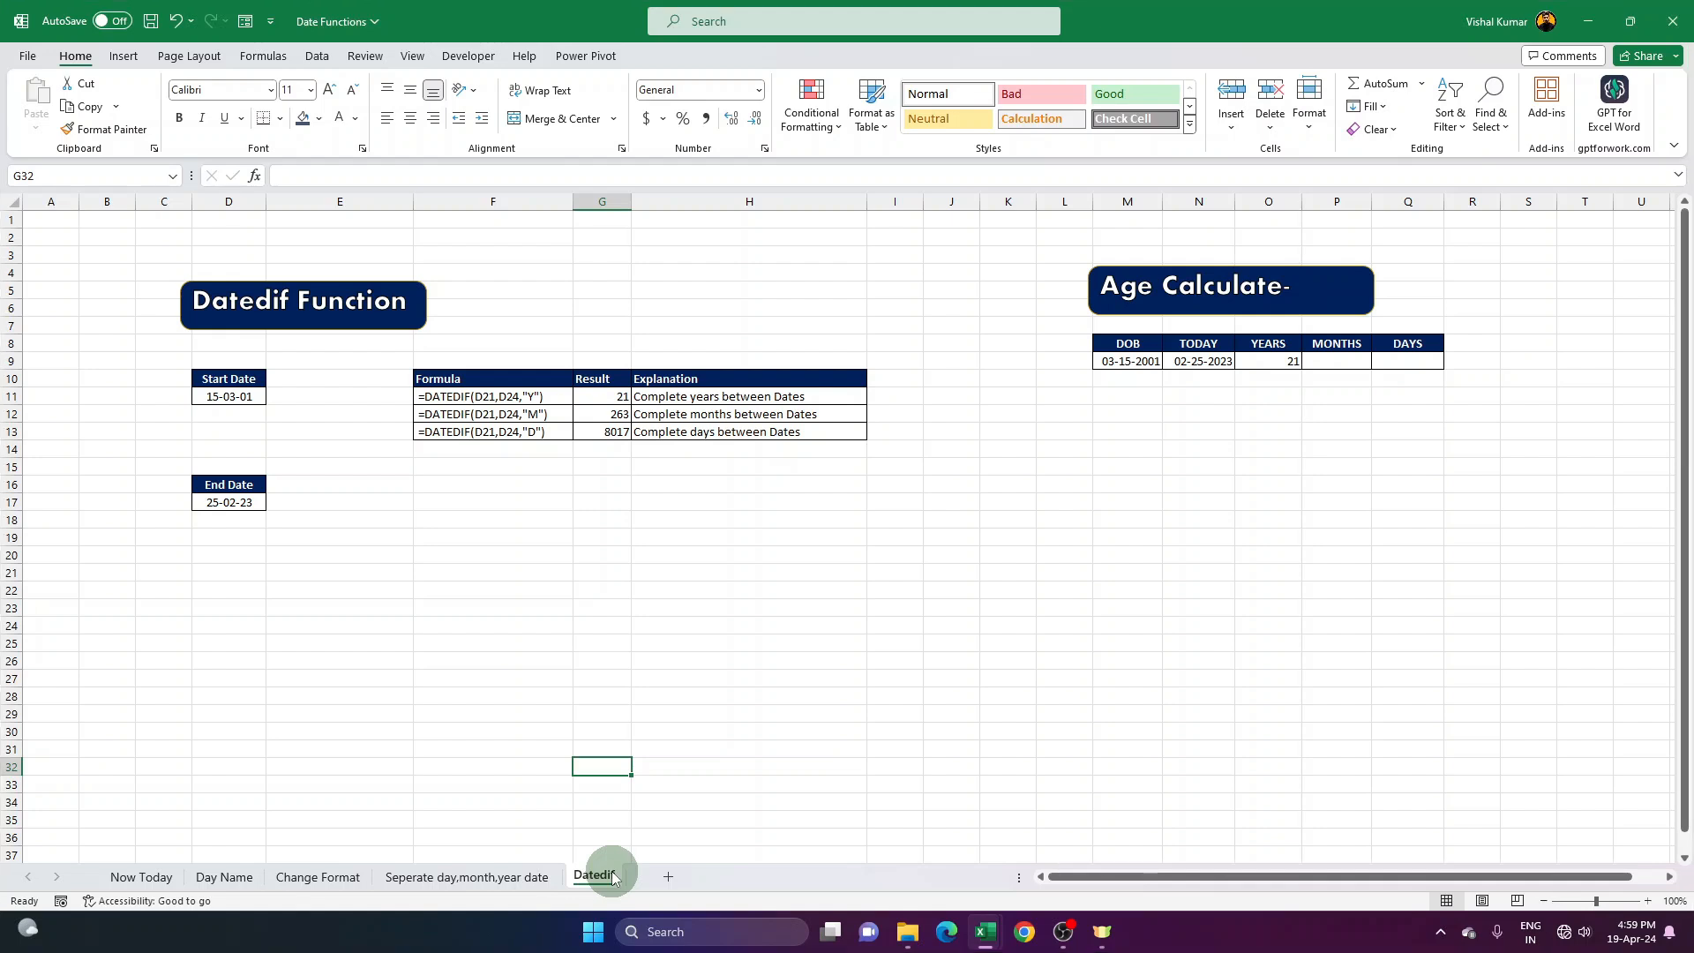
{"action": "left_click", "coordinate": [1156, 309]}
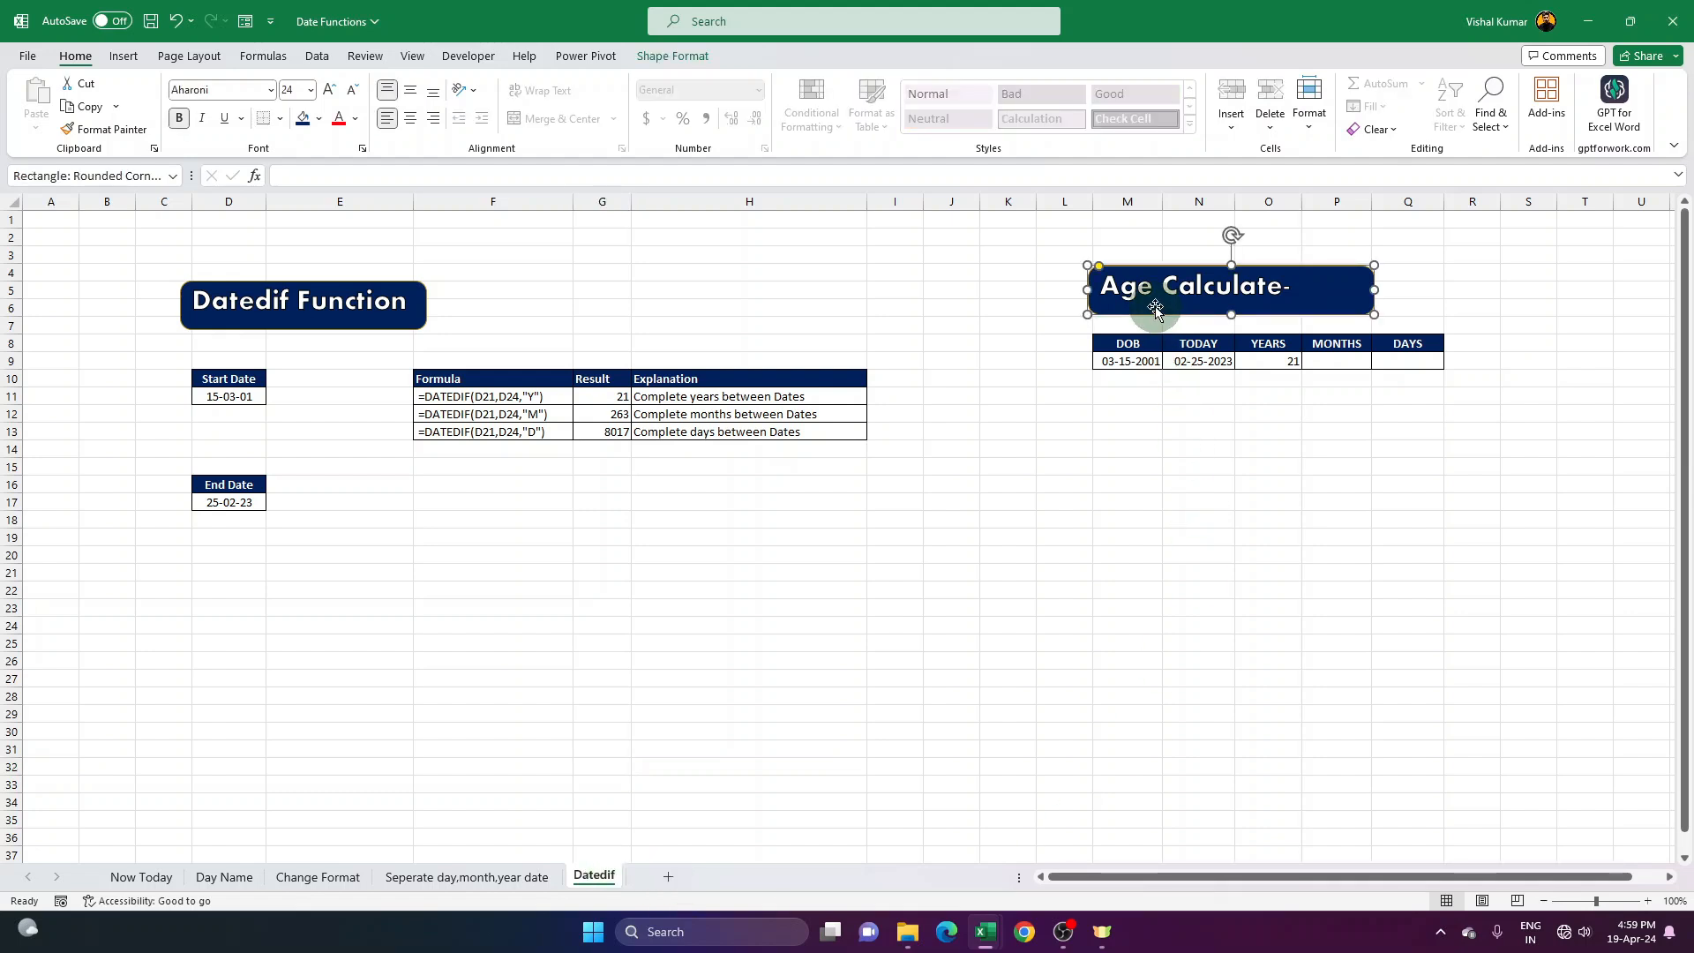
Set the End Date in D17 on the Datedif worksheet to the current date, 19-04-2024.
{"action": "left_click", "coordinate": [740, 522]}
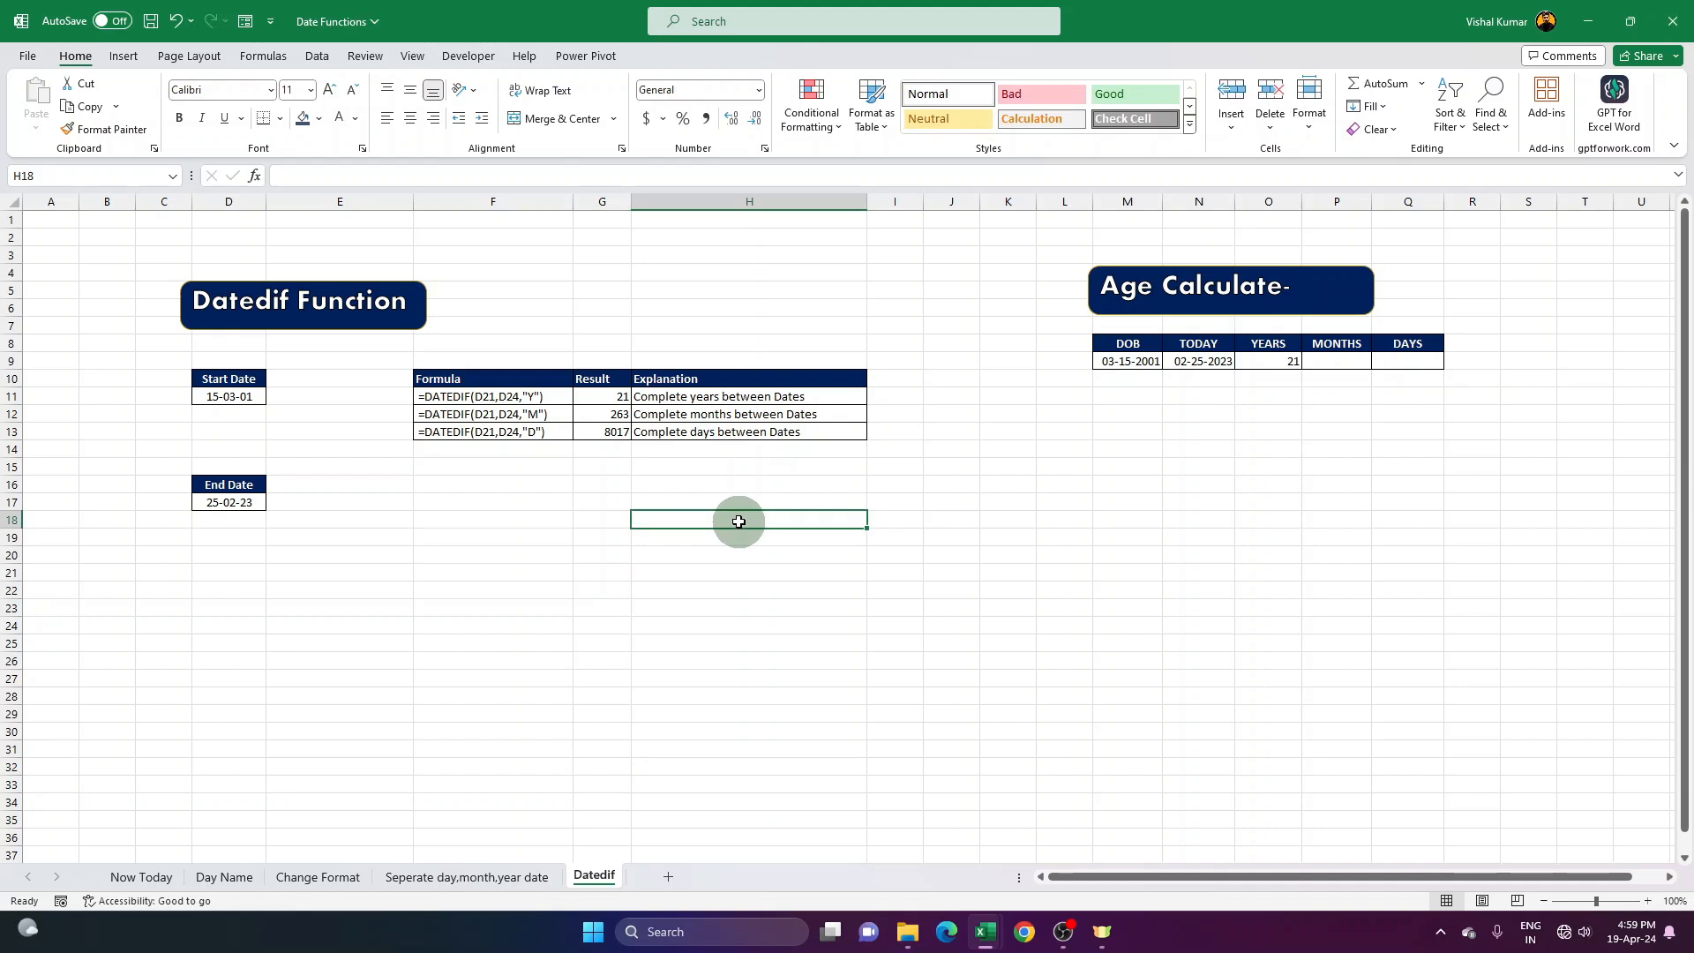
{"action": "left_click", "coordinate": [231, 381]}
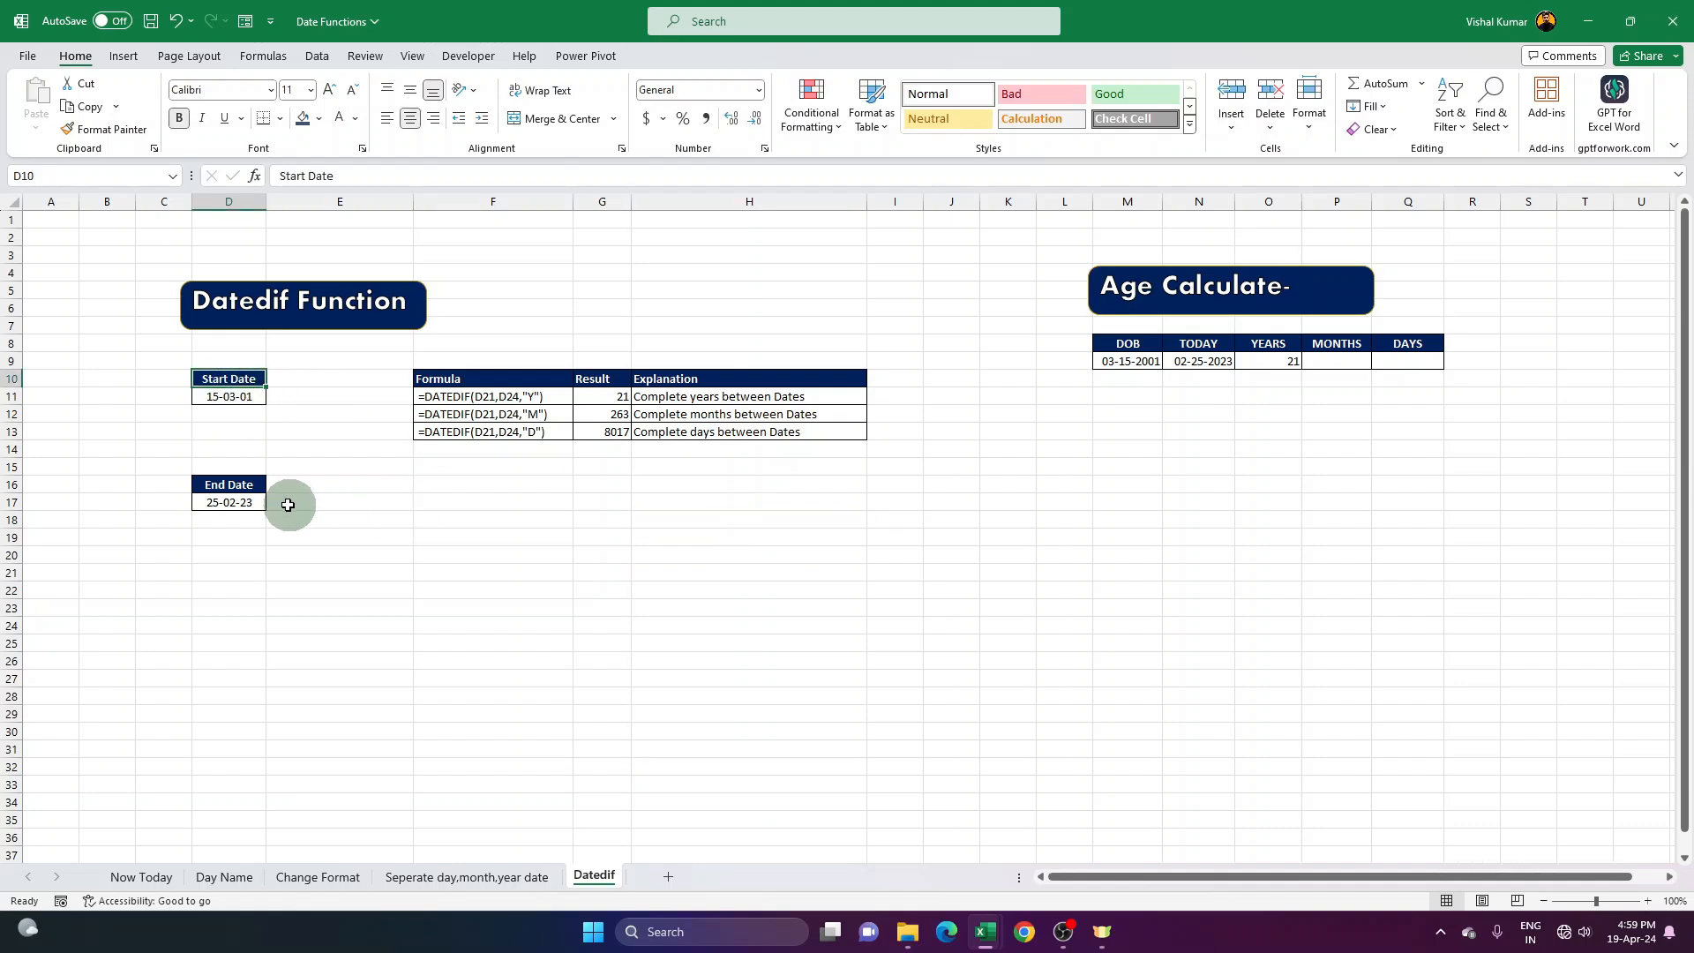
{"action": "left_click", "coordinate": [235, 490]}
{"action": "left_click", "coordinate": [243, 503]}
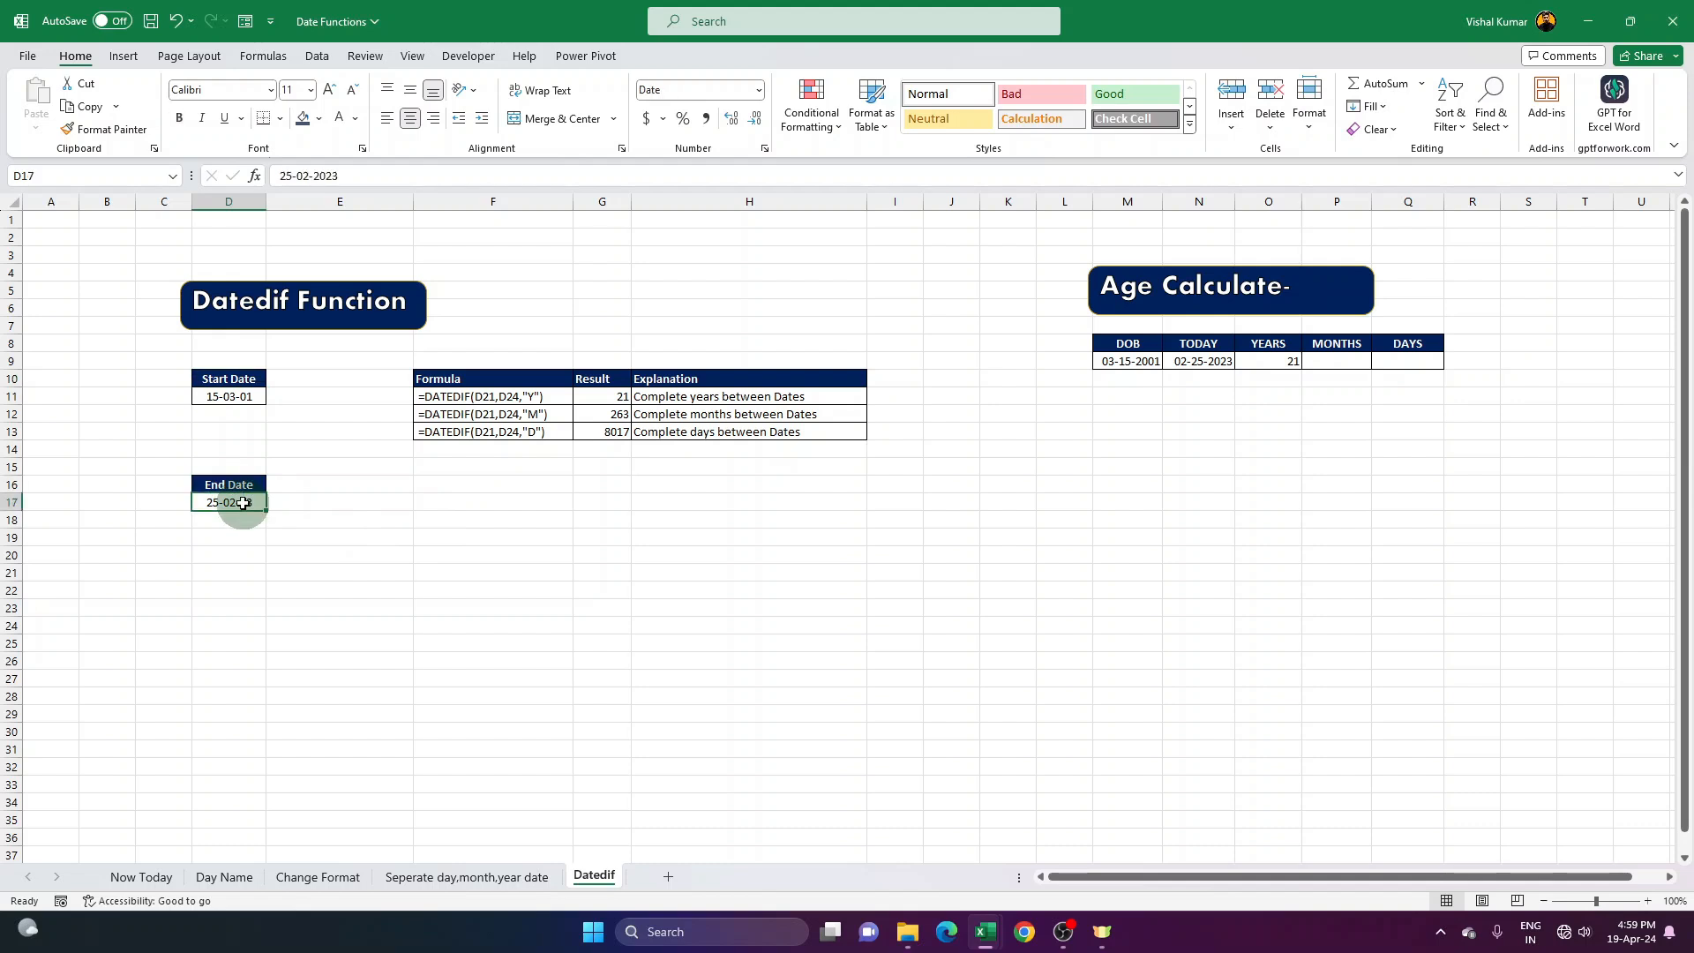
{"action": "key", "text": "ctrl+semicolon"}
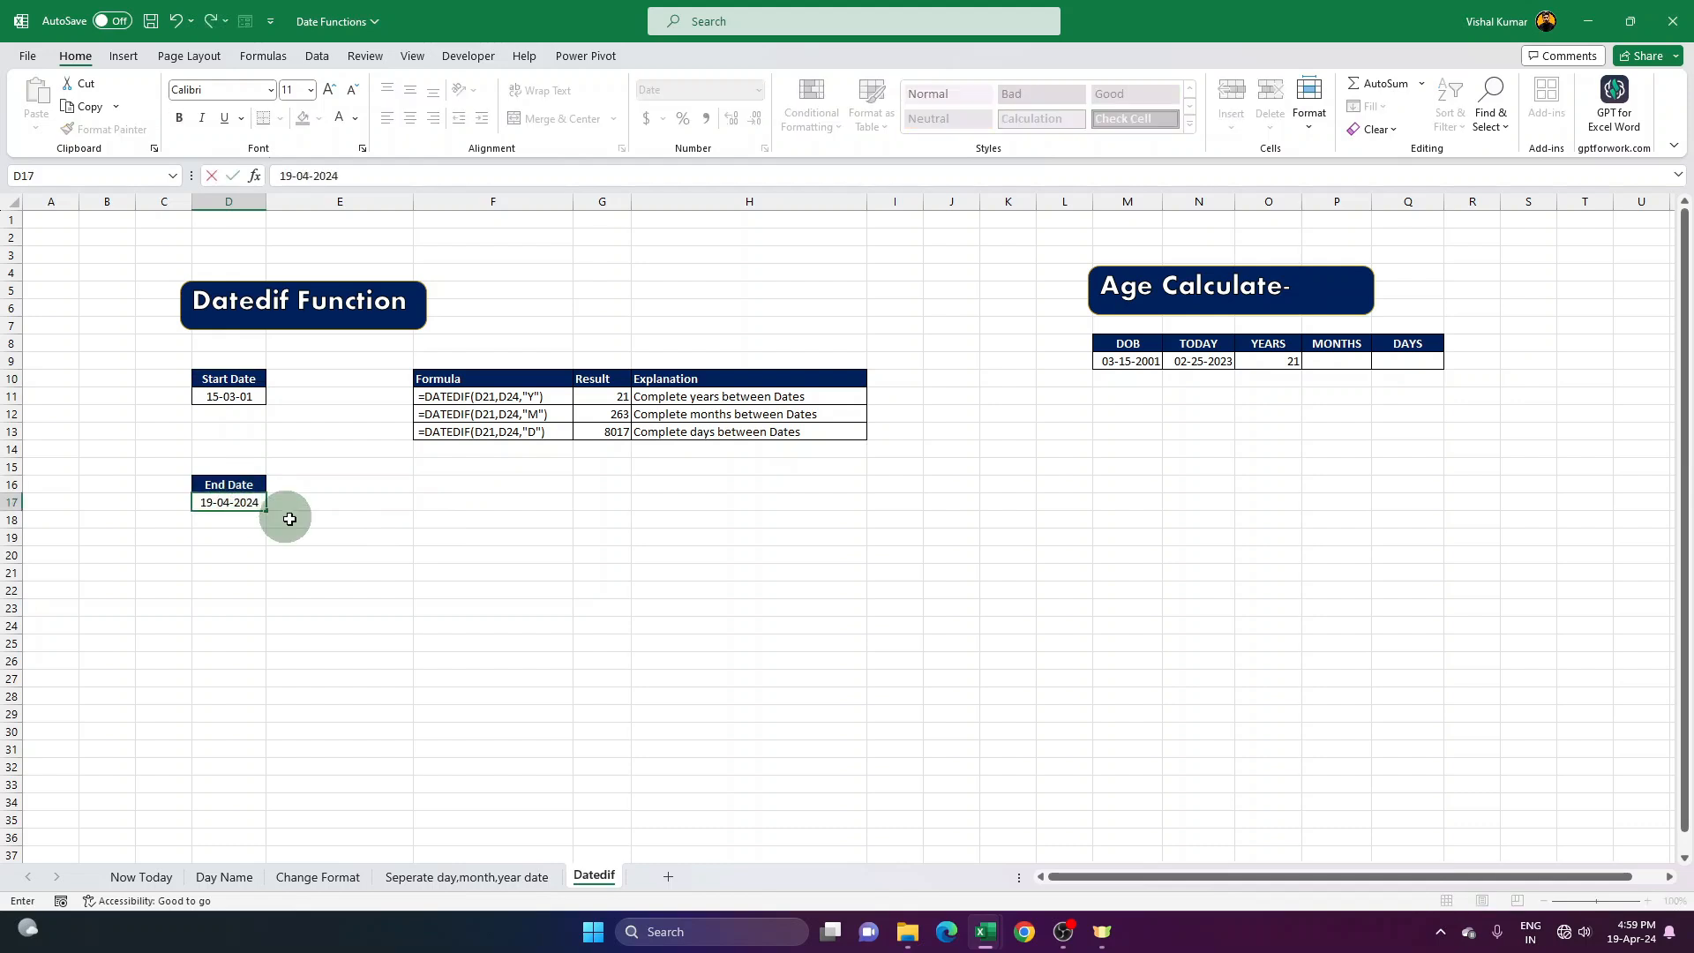
{"action": "key", "text": "Return"}
{"action": "left_click", "coordinate": [230, 503]}
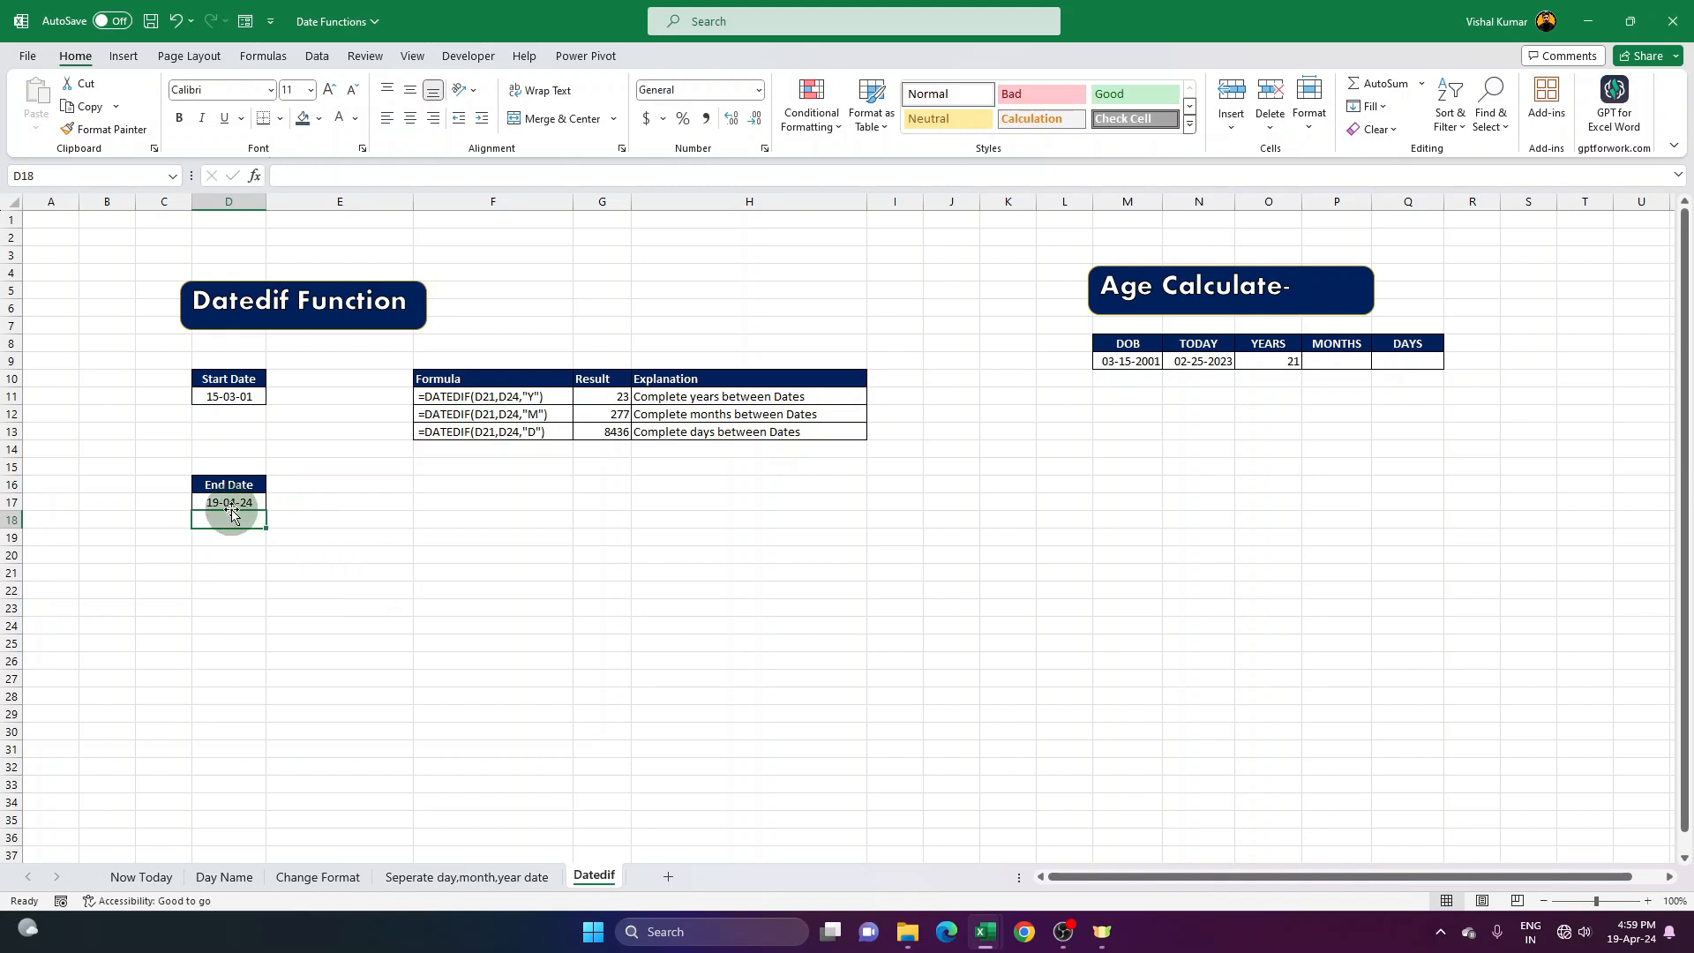
Review the full Start Date in D11 and End Date in D17 that serve as the DATEDIF arguments.
{"action": "left_click", "coordinate": [230, 381]}
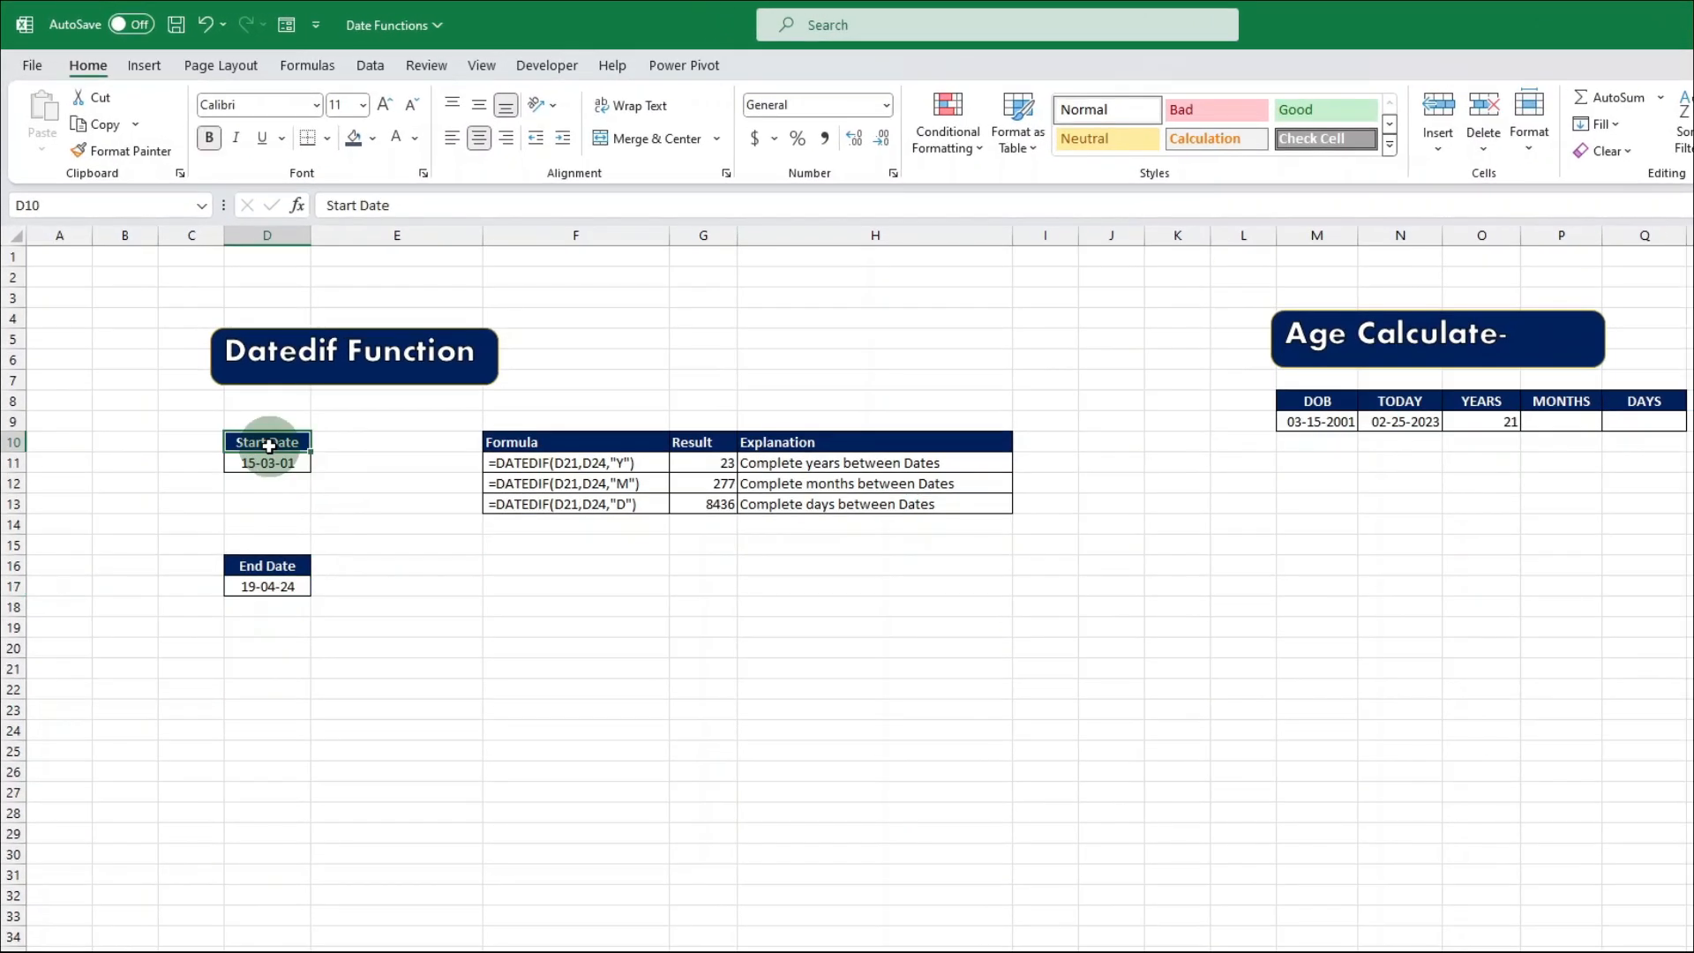
{"action": "left_click", "coordinate": [257, 586]}
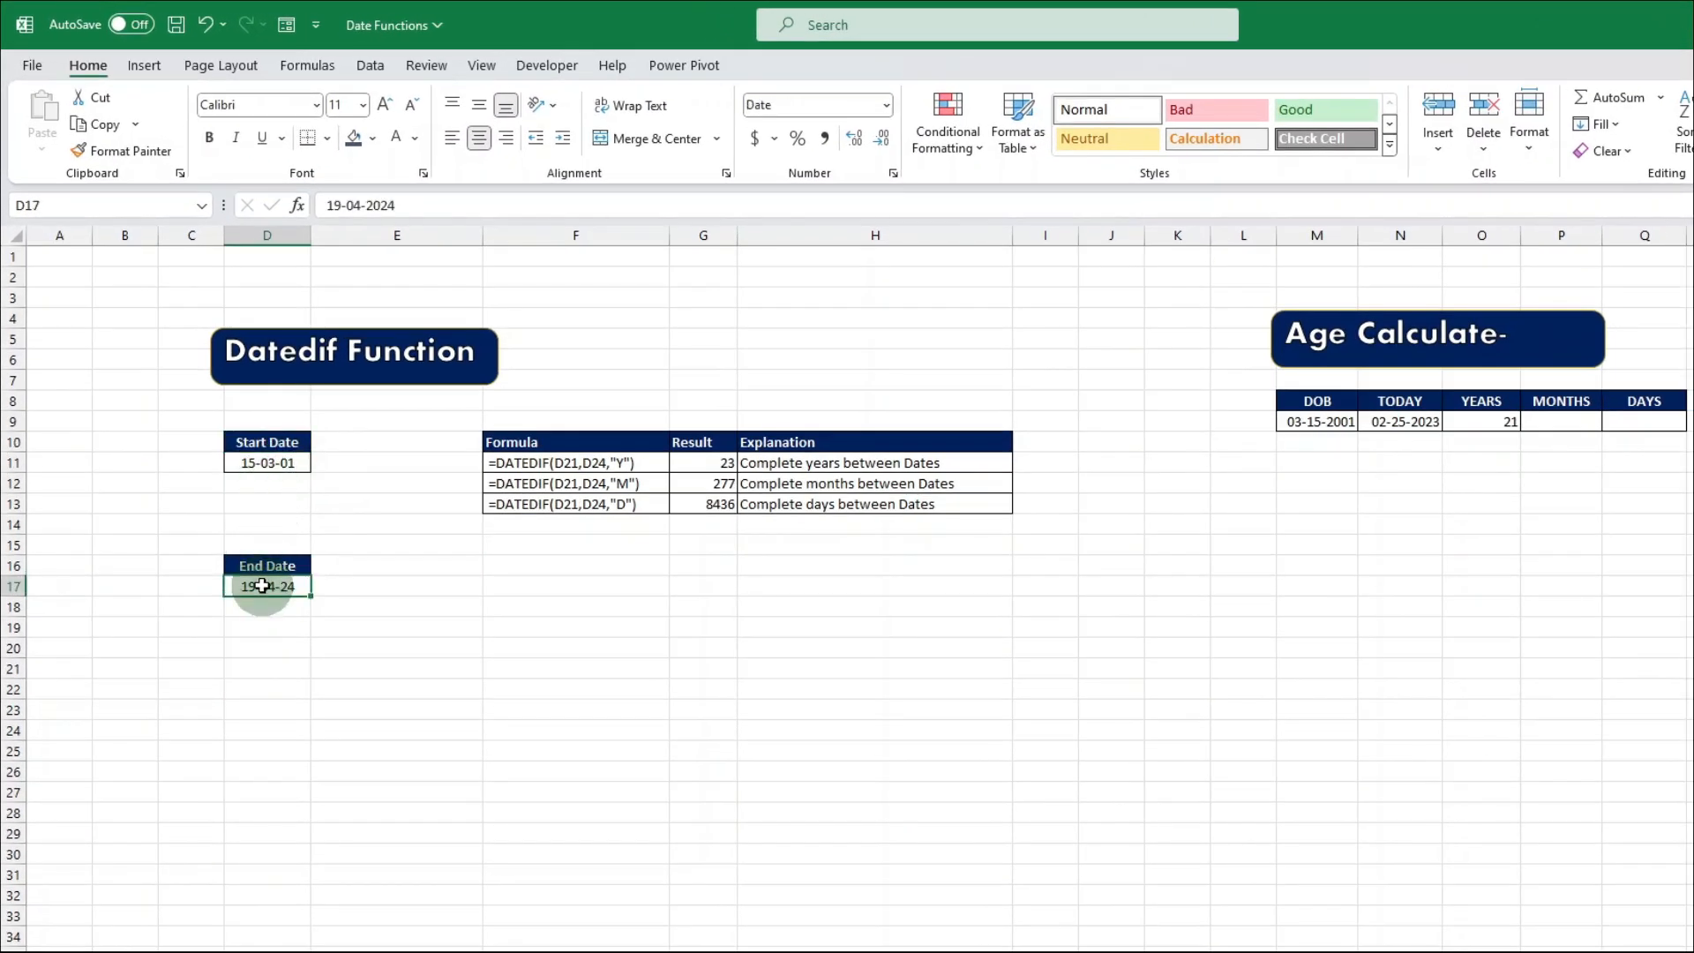
{"action": "left_click", "coordinate": [276, 464]}
{"action": "double_click", "coordinate": [273, 462]}
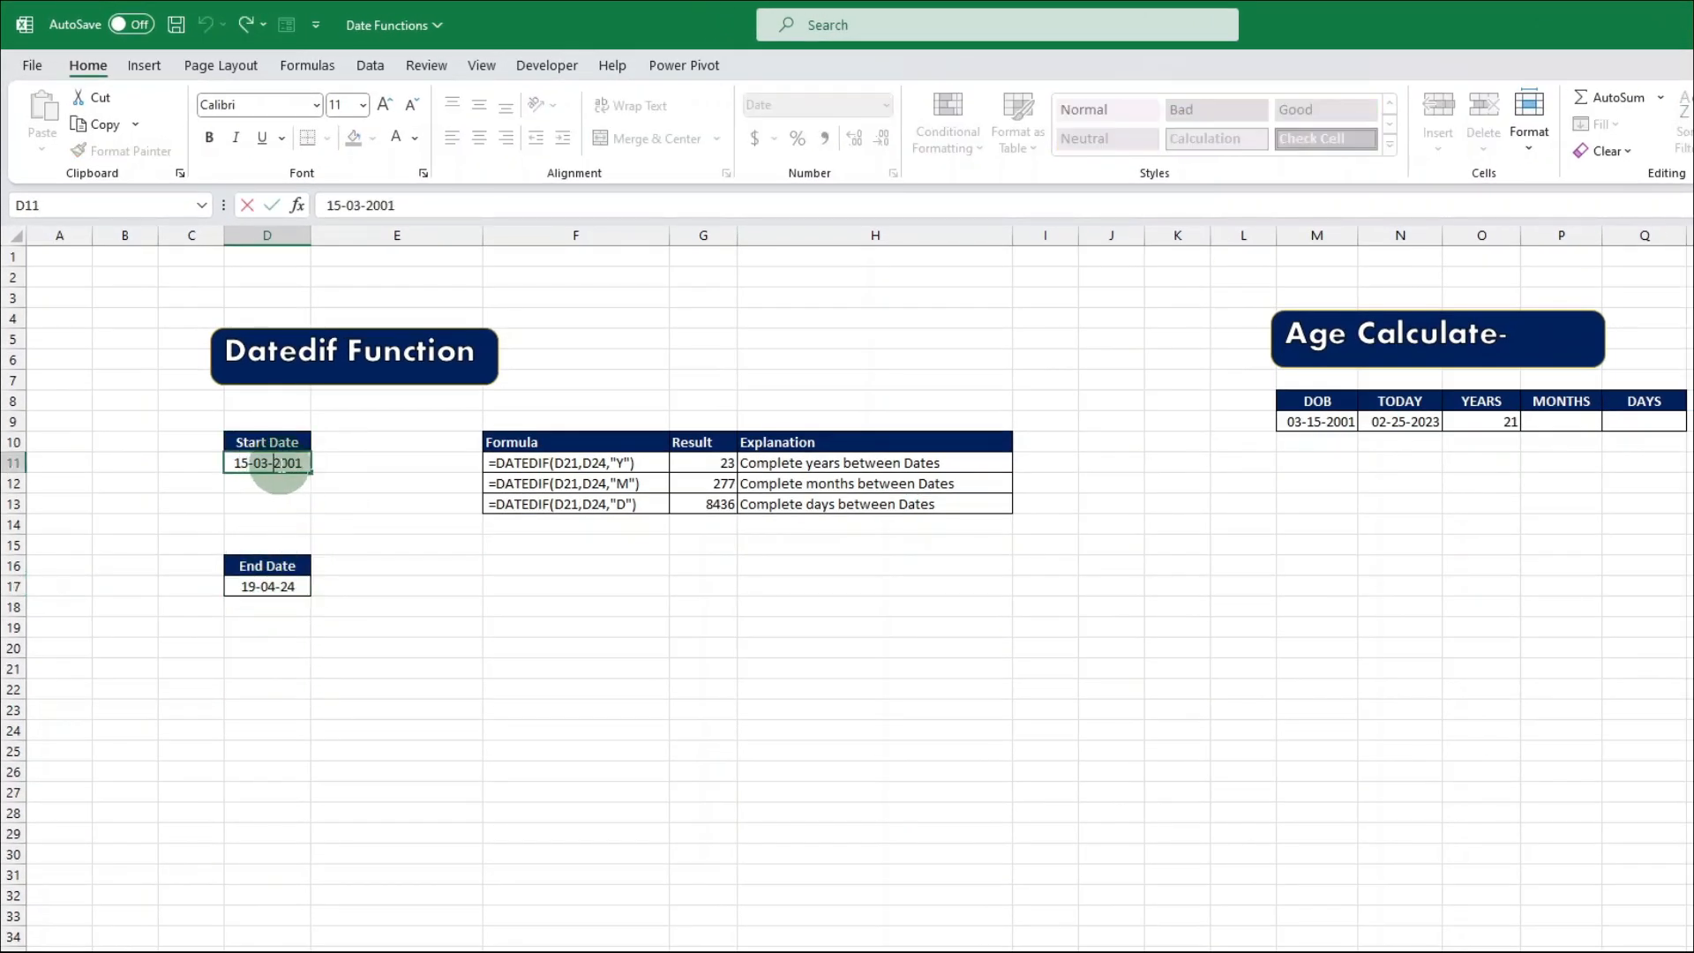
{"action": "key", "text": "Return"}
{"action": "left_click", "coordinate": [281, 585]}
{"action": "double_click", "coordinate": [281, 586]}
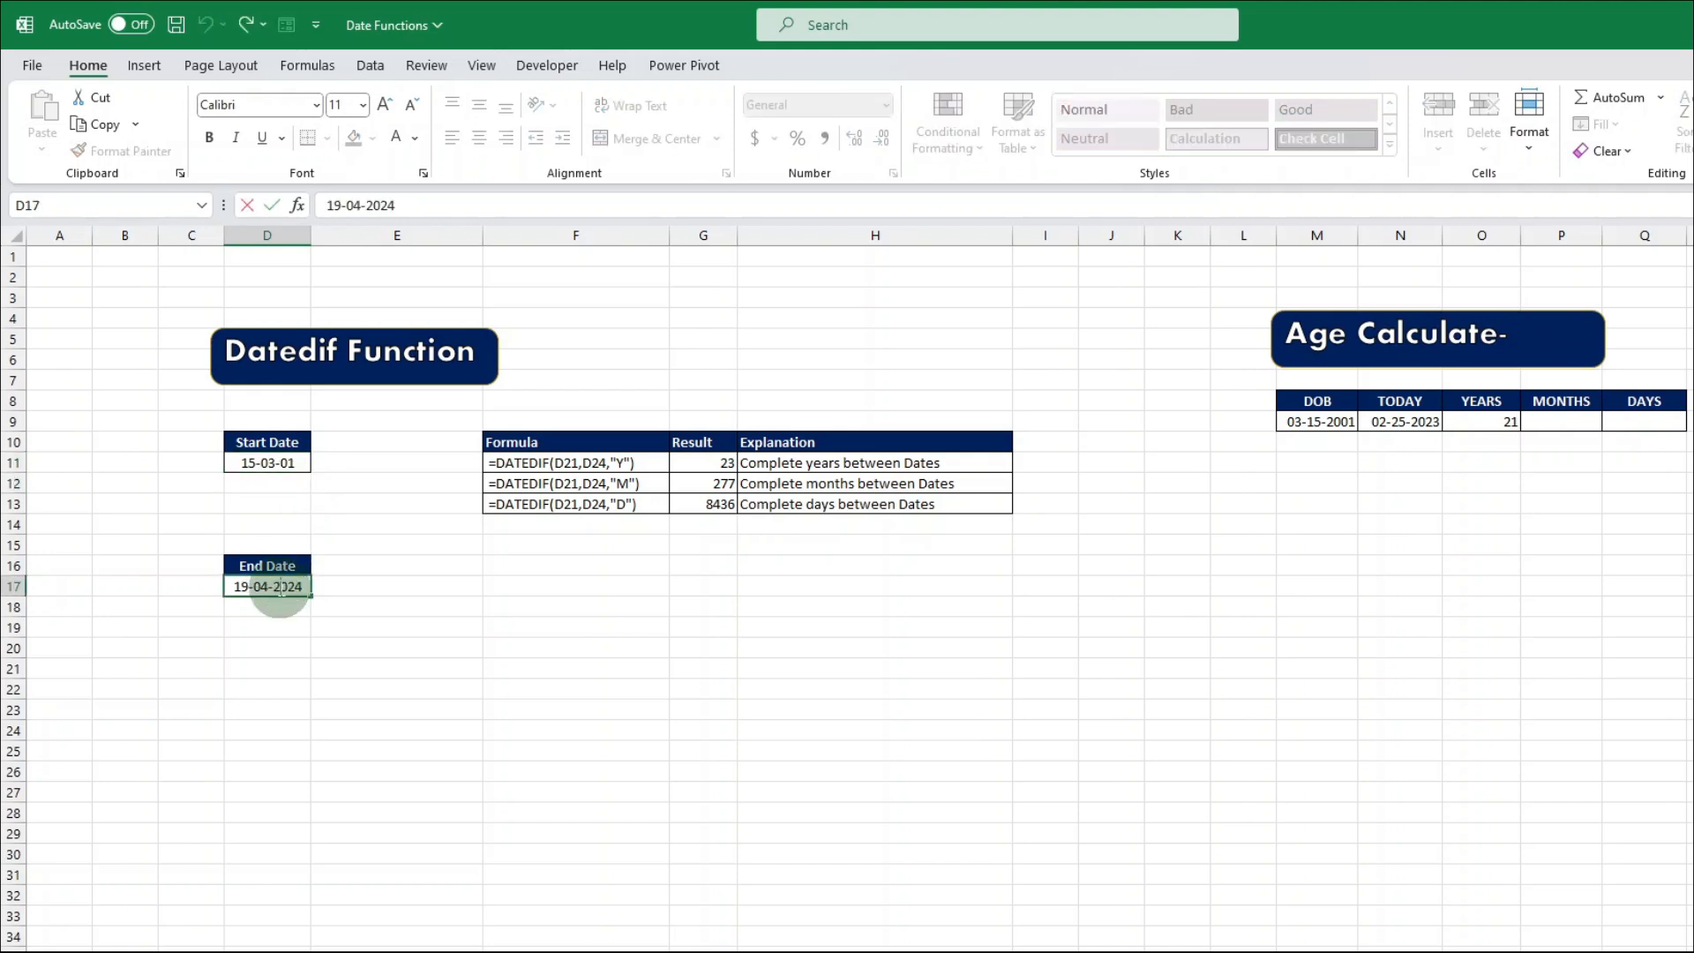
{"action": "key", "text": "Escape"}
{"action": "left_click", "coordinate": [283, 461]}
{"action": "left_click", "coordinate": [268, 584]}
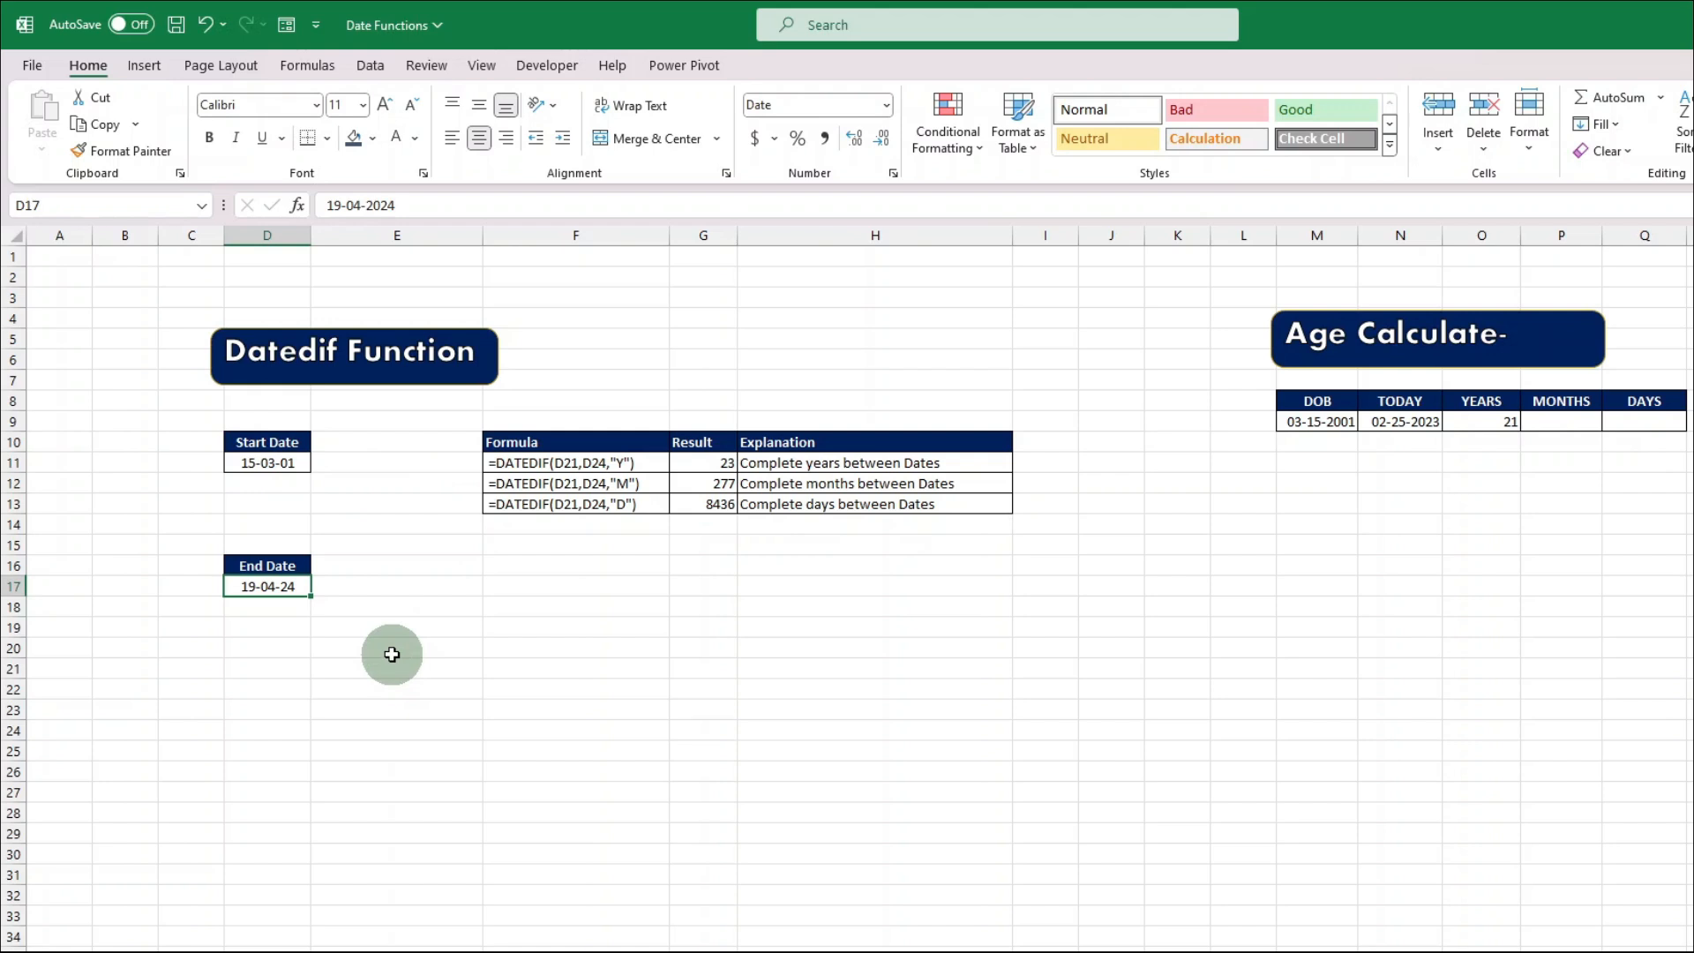
Clear the results in G11:G13 and enter =DATEDIF(D11,D17,"y") in G11 to return the complete years between the dates.
{"action": "left_click_drag", "start_coordinate": [710, 463], "coordinate": [722, 500]}
{"action": "key", "text": "ctrl+z"}
{"action": "type", "text": "=dated"}
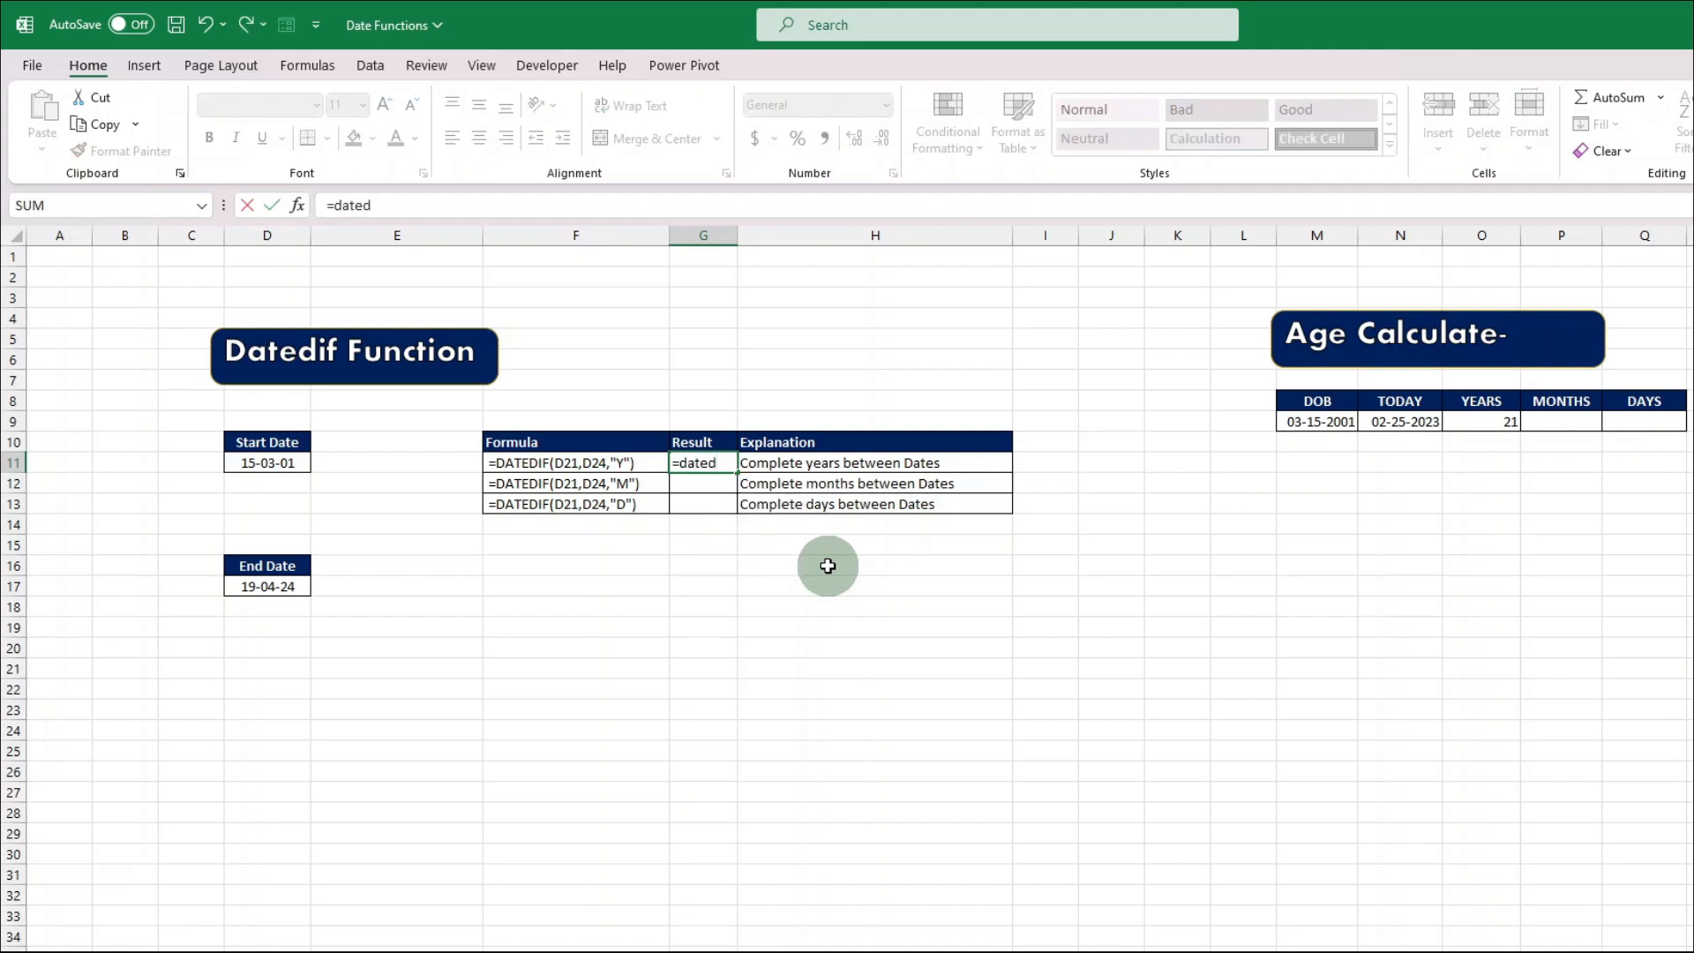
{"action": "type", "text": "if("}
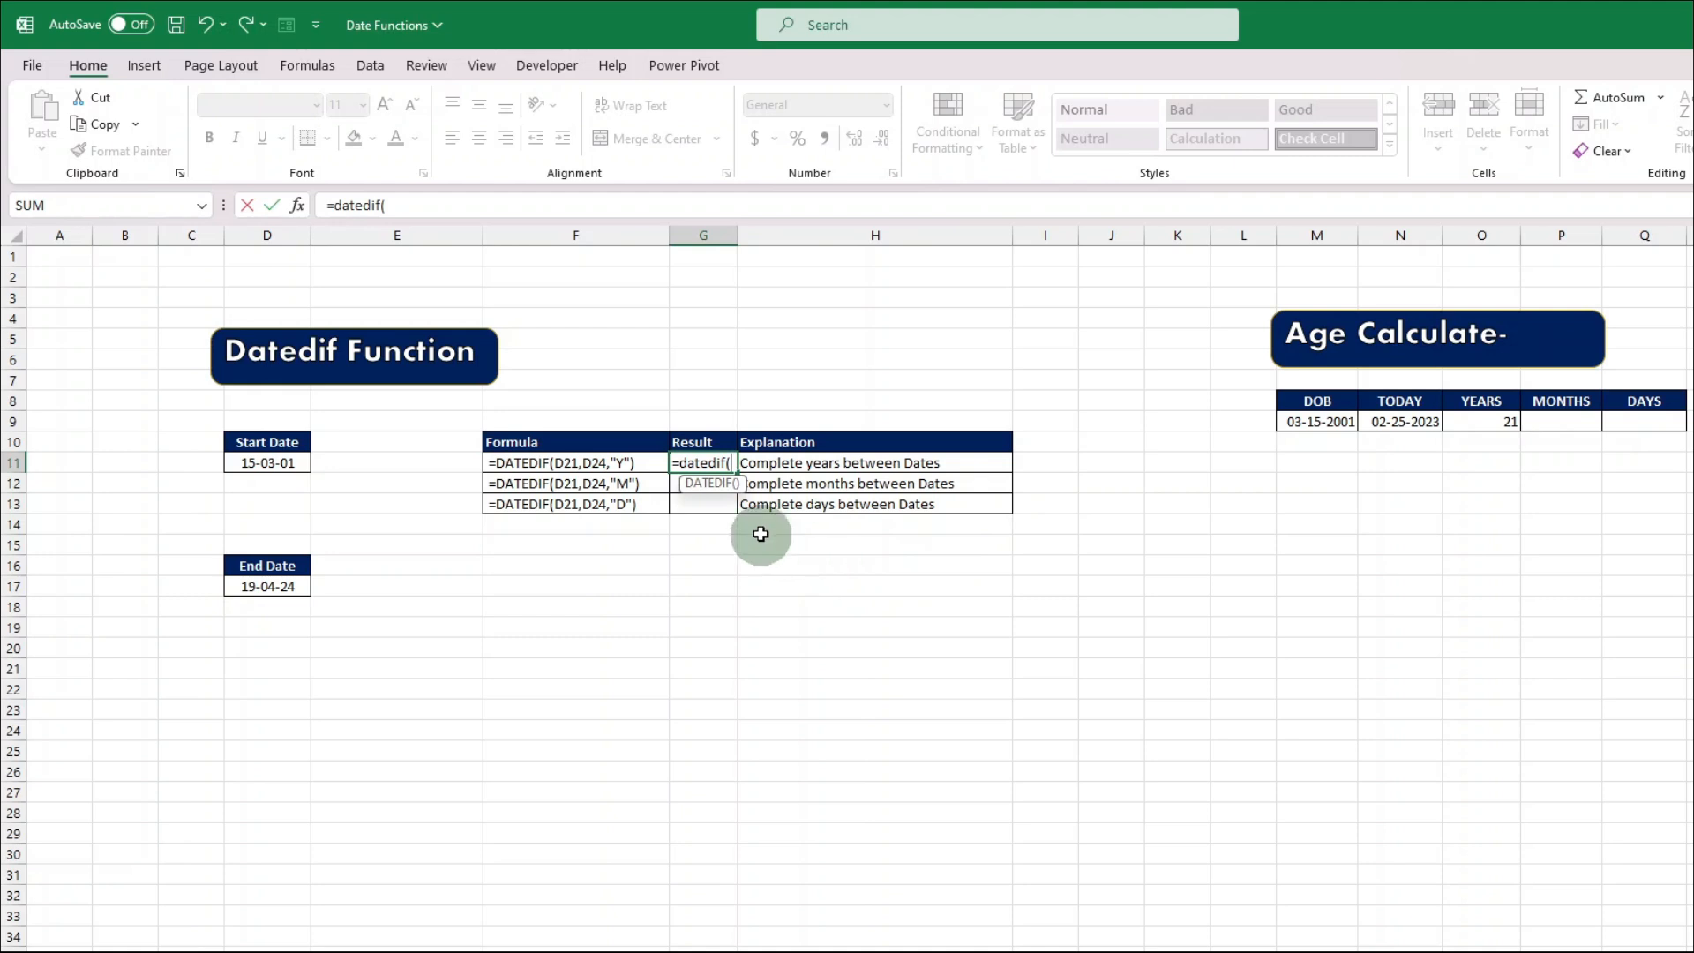
{"action": "left_click", "coordinate": [283, 462]}
{"action": "type", "text": ","}
{"action": "left_click", "coordinate": [286, 585]}
{"action": "type", "text": ","}
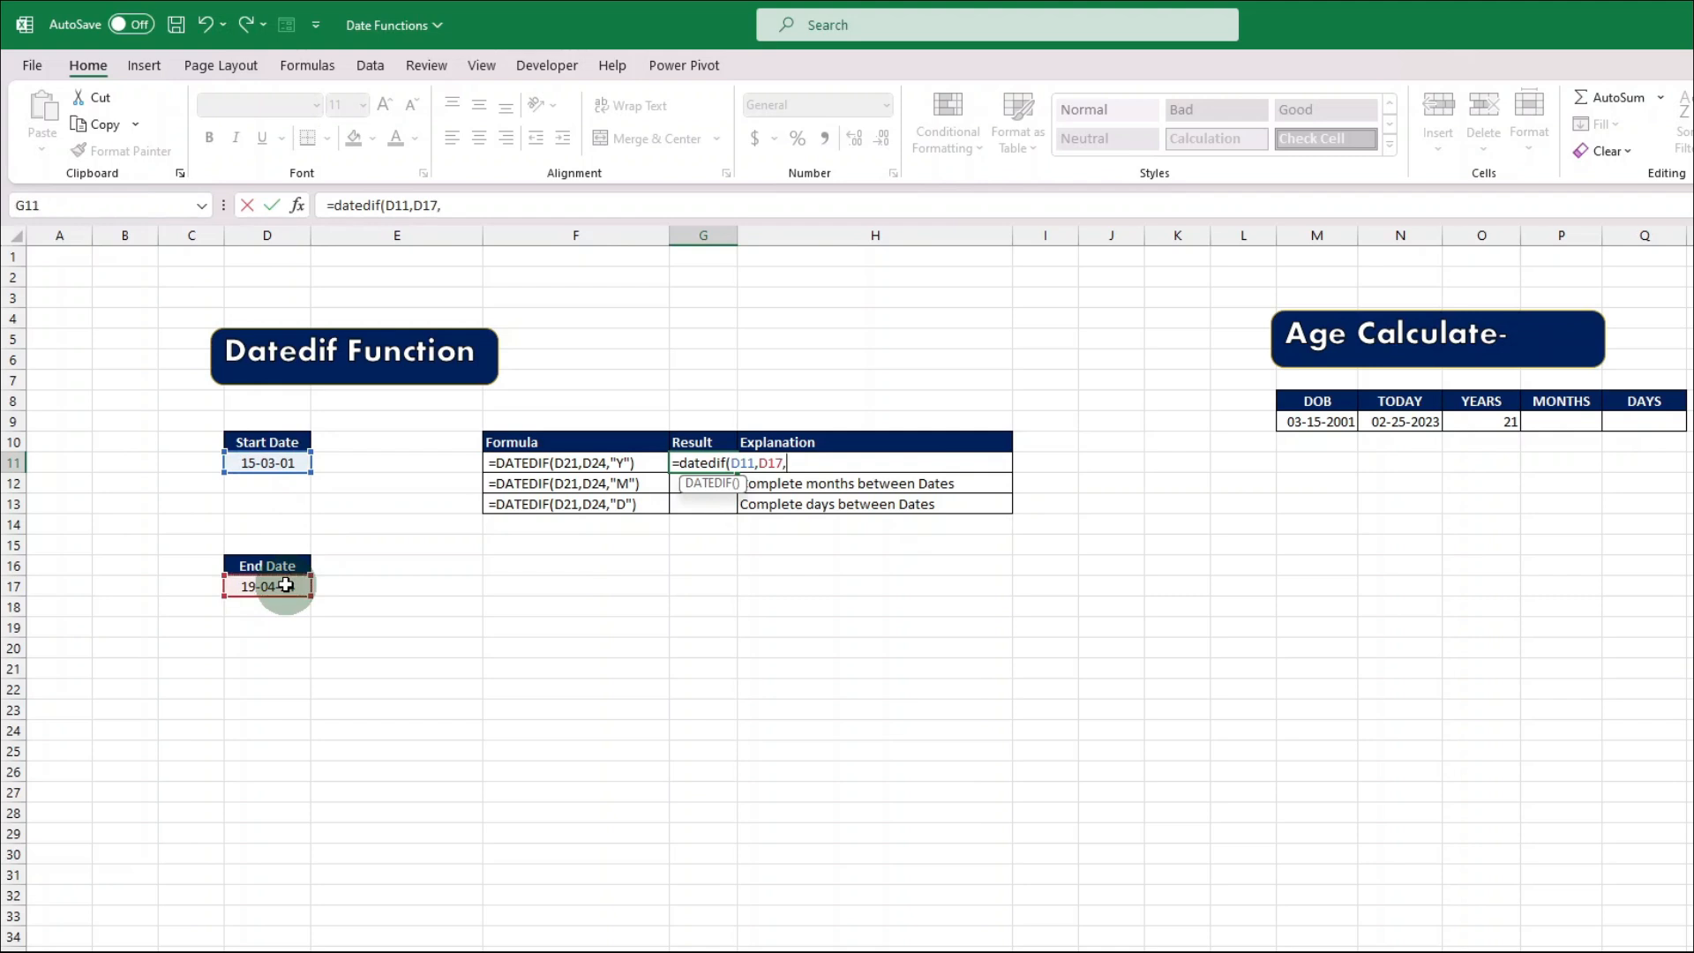
{"action": "type", "text": "\"y\")"}
{"action": "key", "text": "Return"}
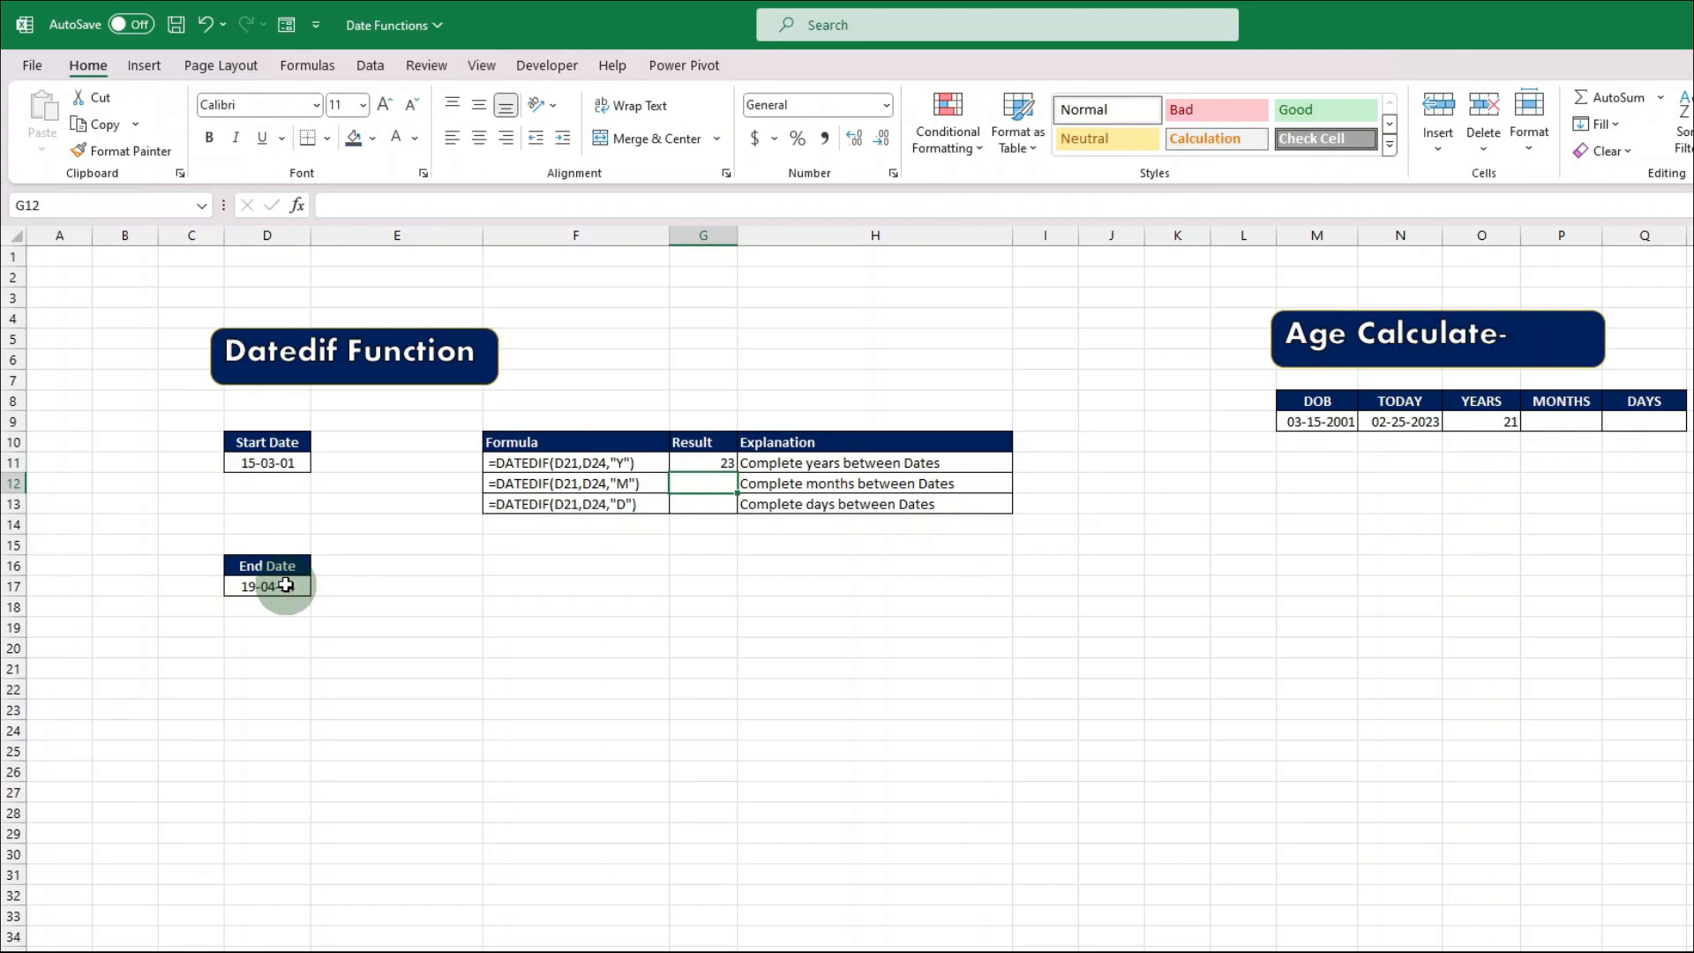
{"action": "left_click", "coordinate": [268, 460]}
{"action": "left_click", "coordinate": [287, 587]}
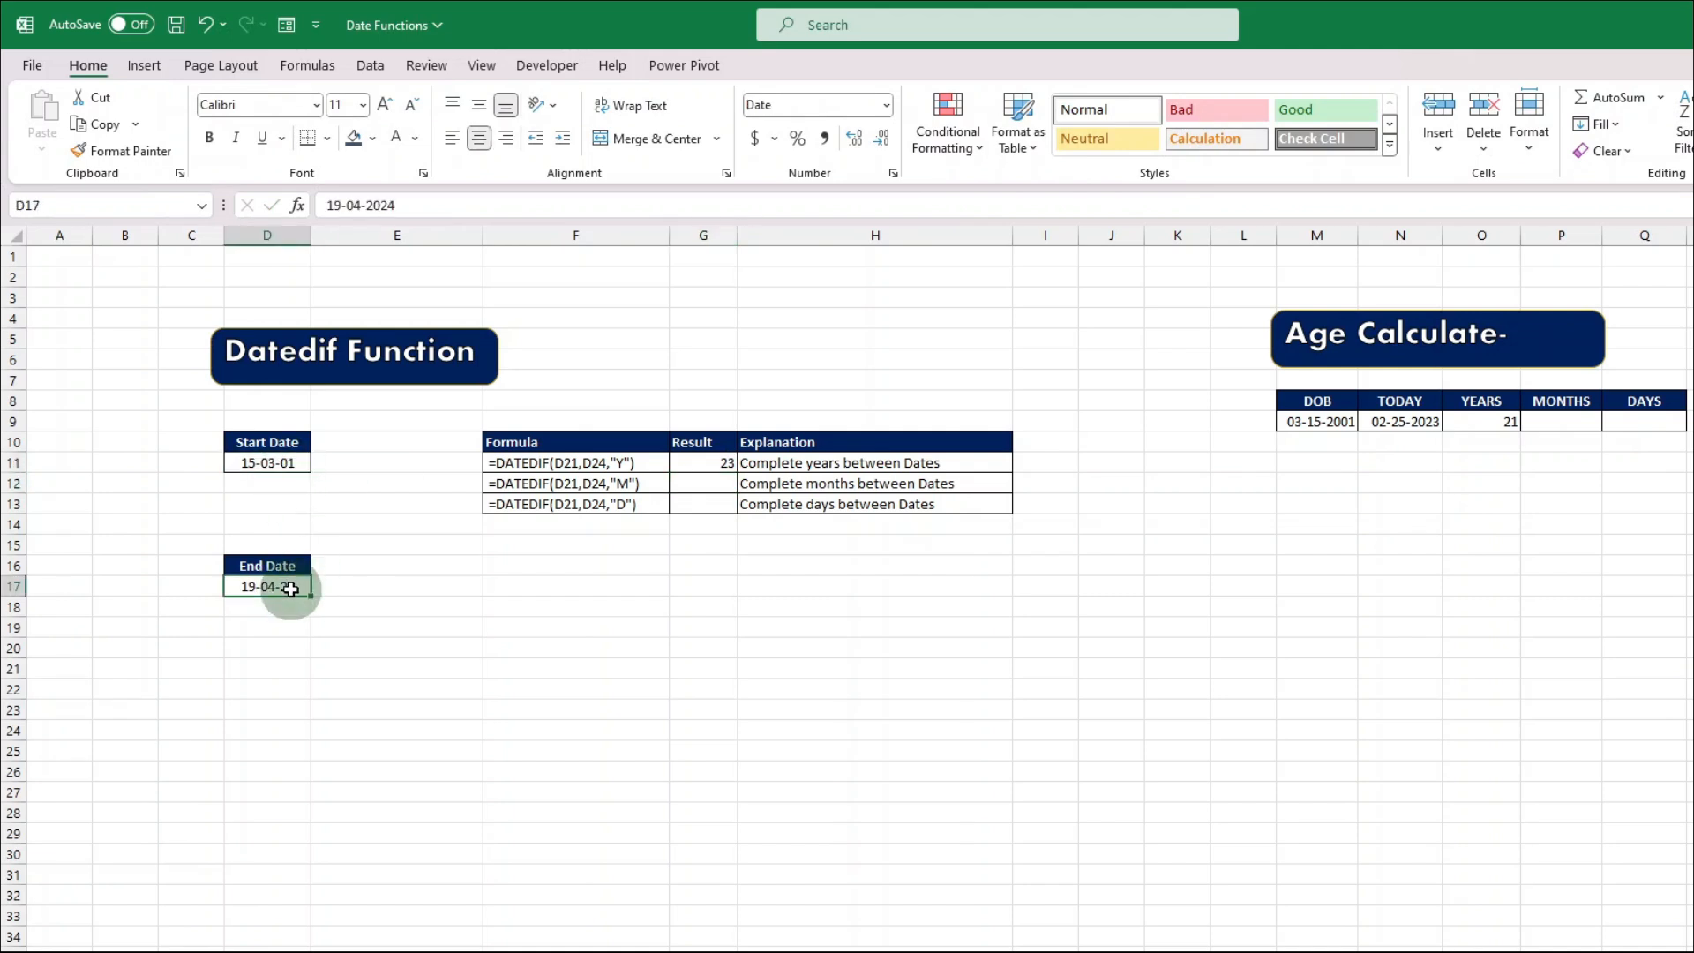
{"action": "type", "text": "="}
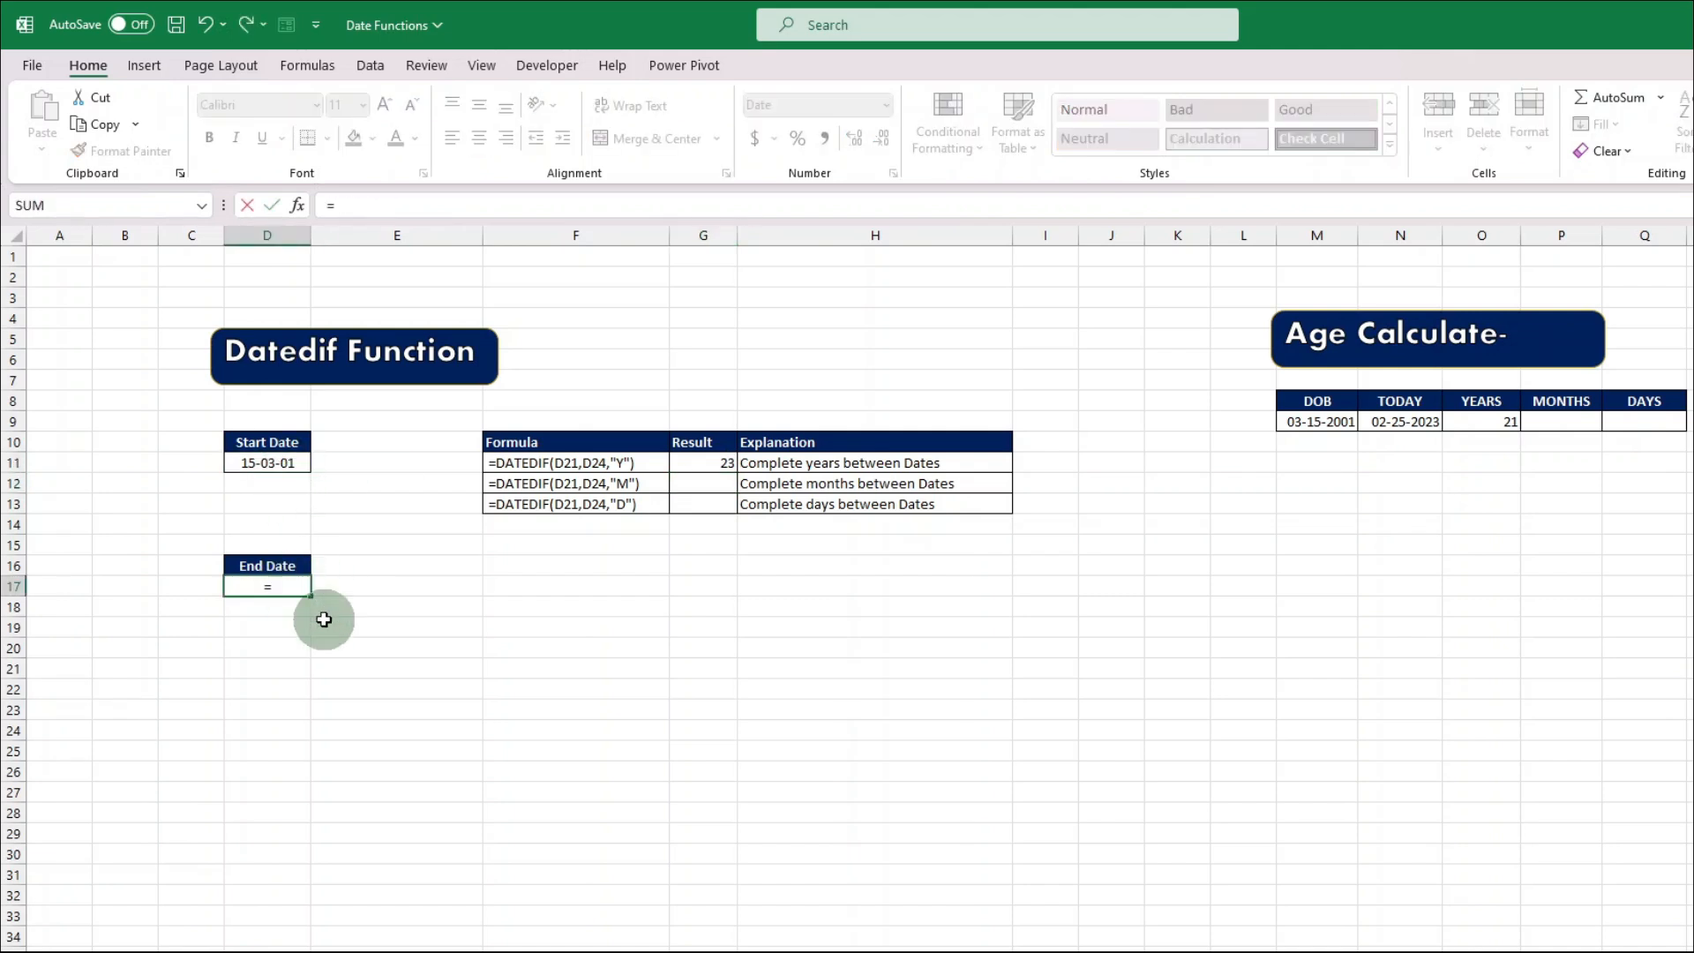
{"action": "key", "text": "Escape"}
Enter =DATEDIF(D11,D17,"m") in G12 to return the complete months between the start and end dates.
{"action": "left_click", "coordinate": [698, 485]}
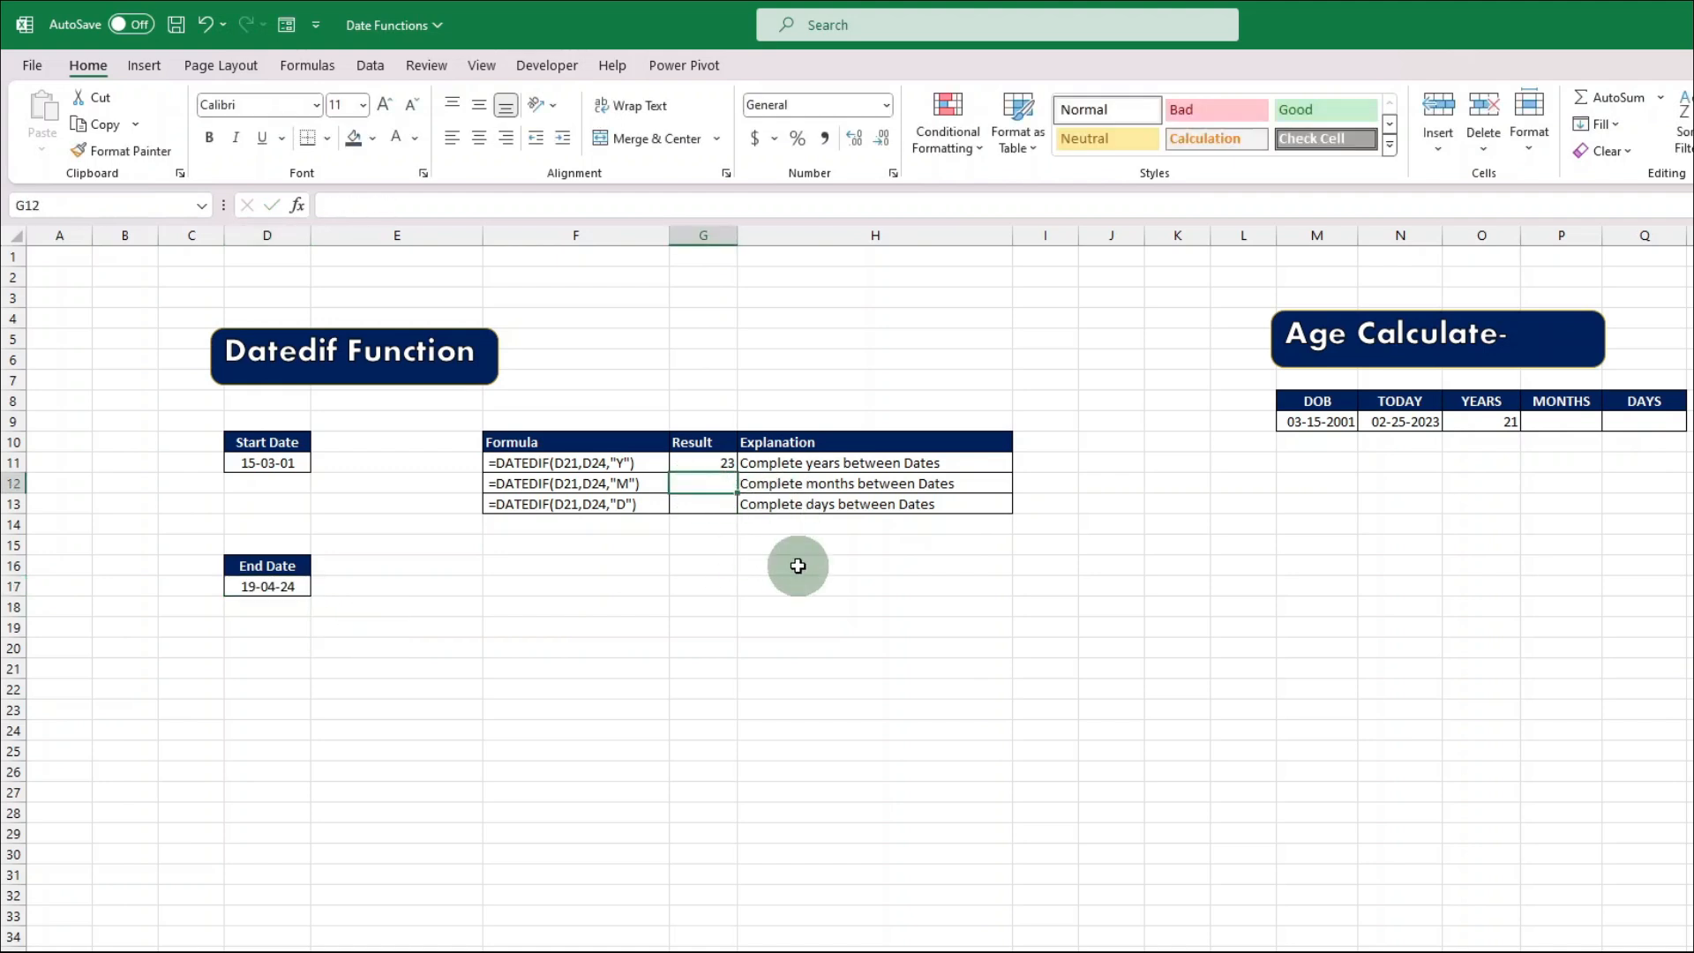
{"action": "type", "text": "-"}
{"action": "key", "text": "Escape"}
{"action": "type", "text": "=dat"}
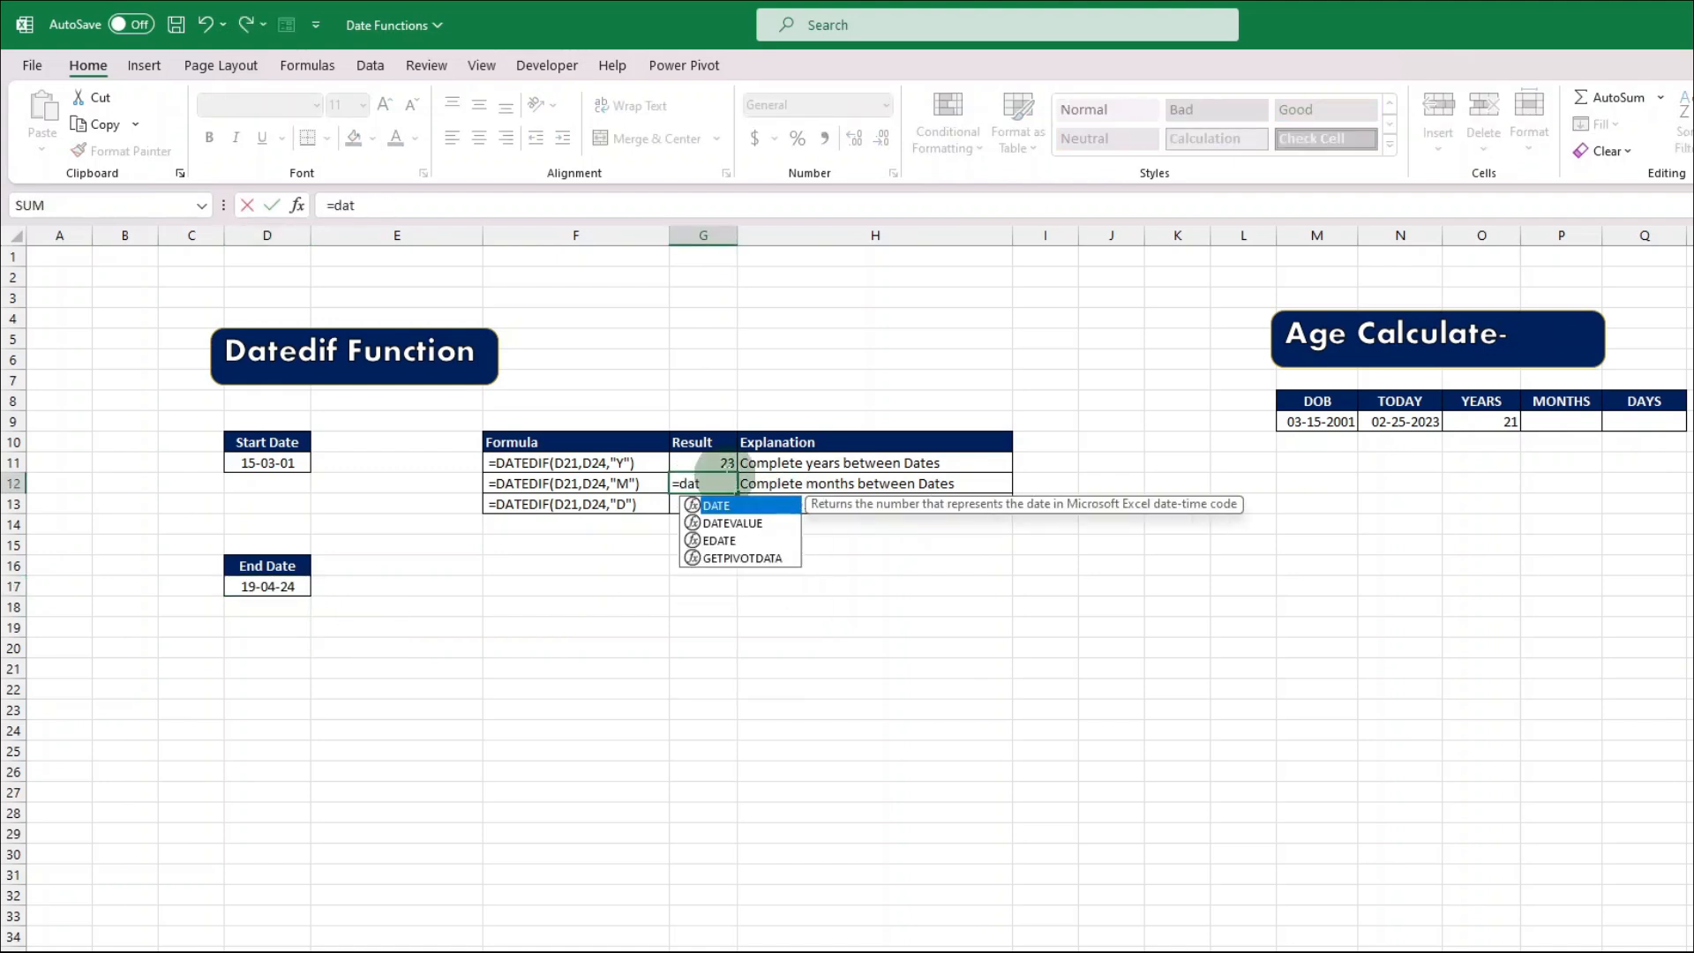
{"action": "type", "text": "edif("}
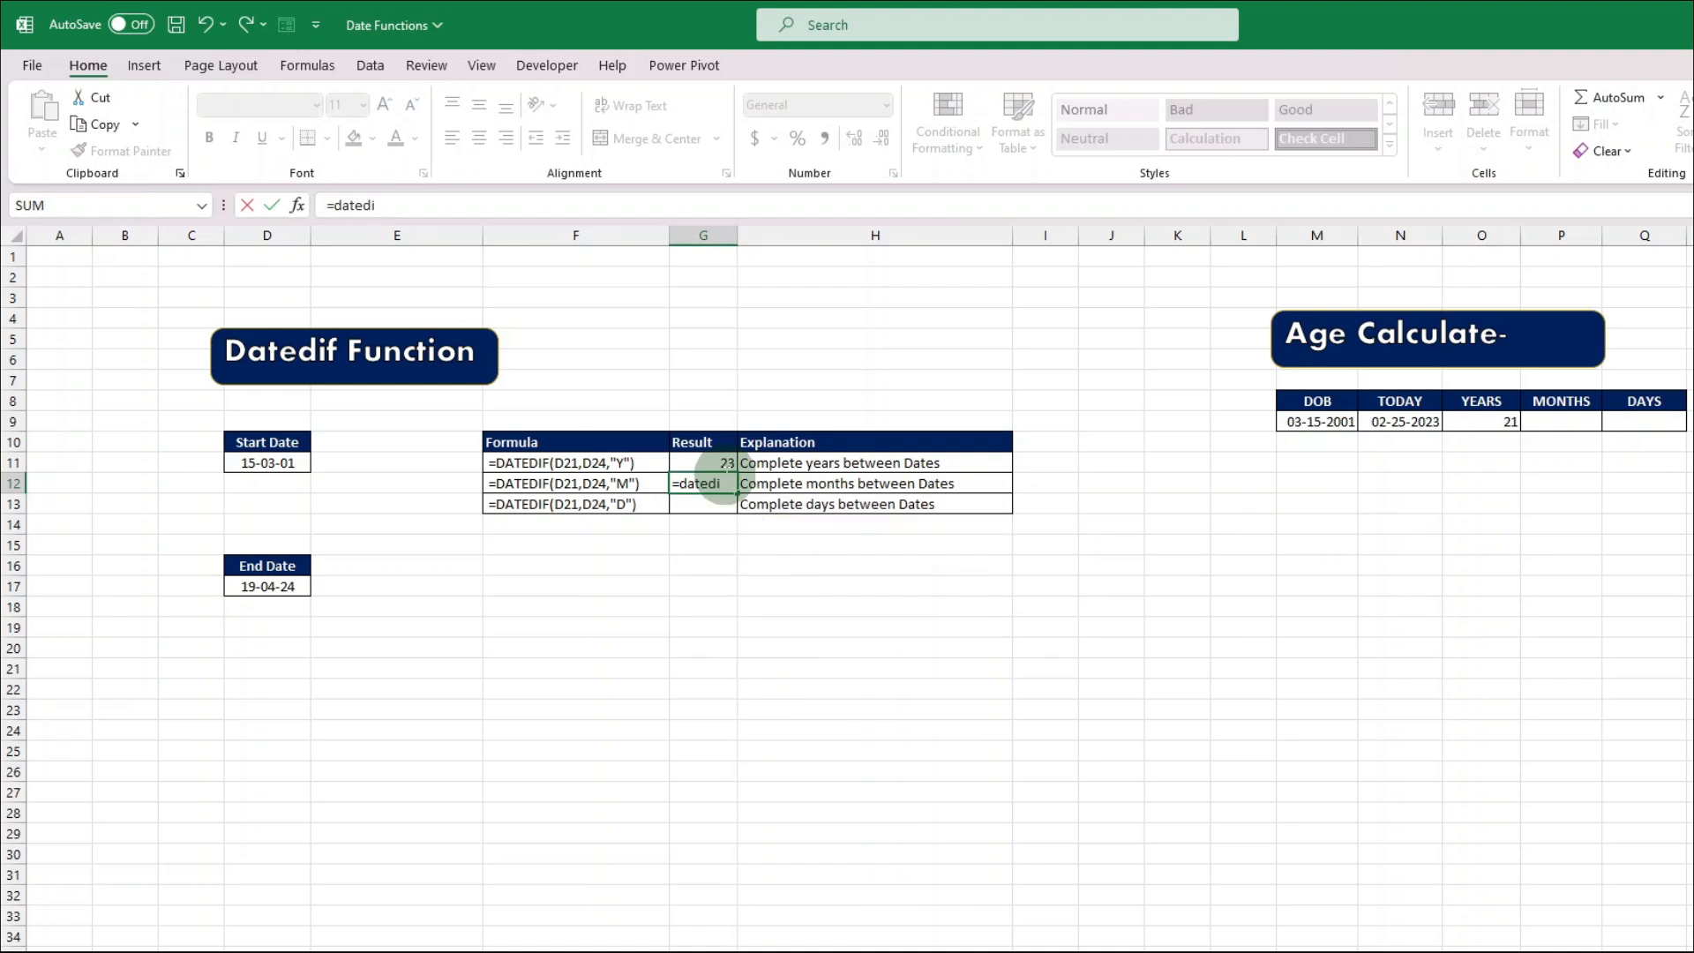
{"action": "left_click", "coordinate": [282, 462]}
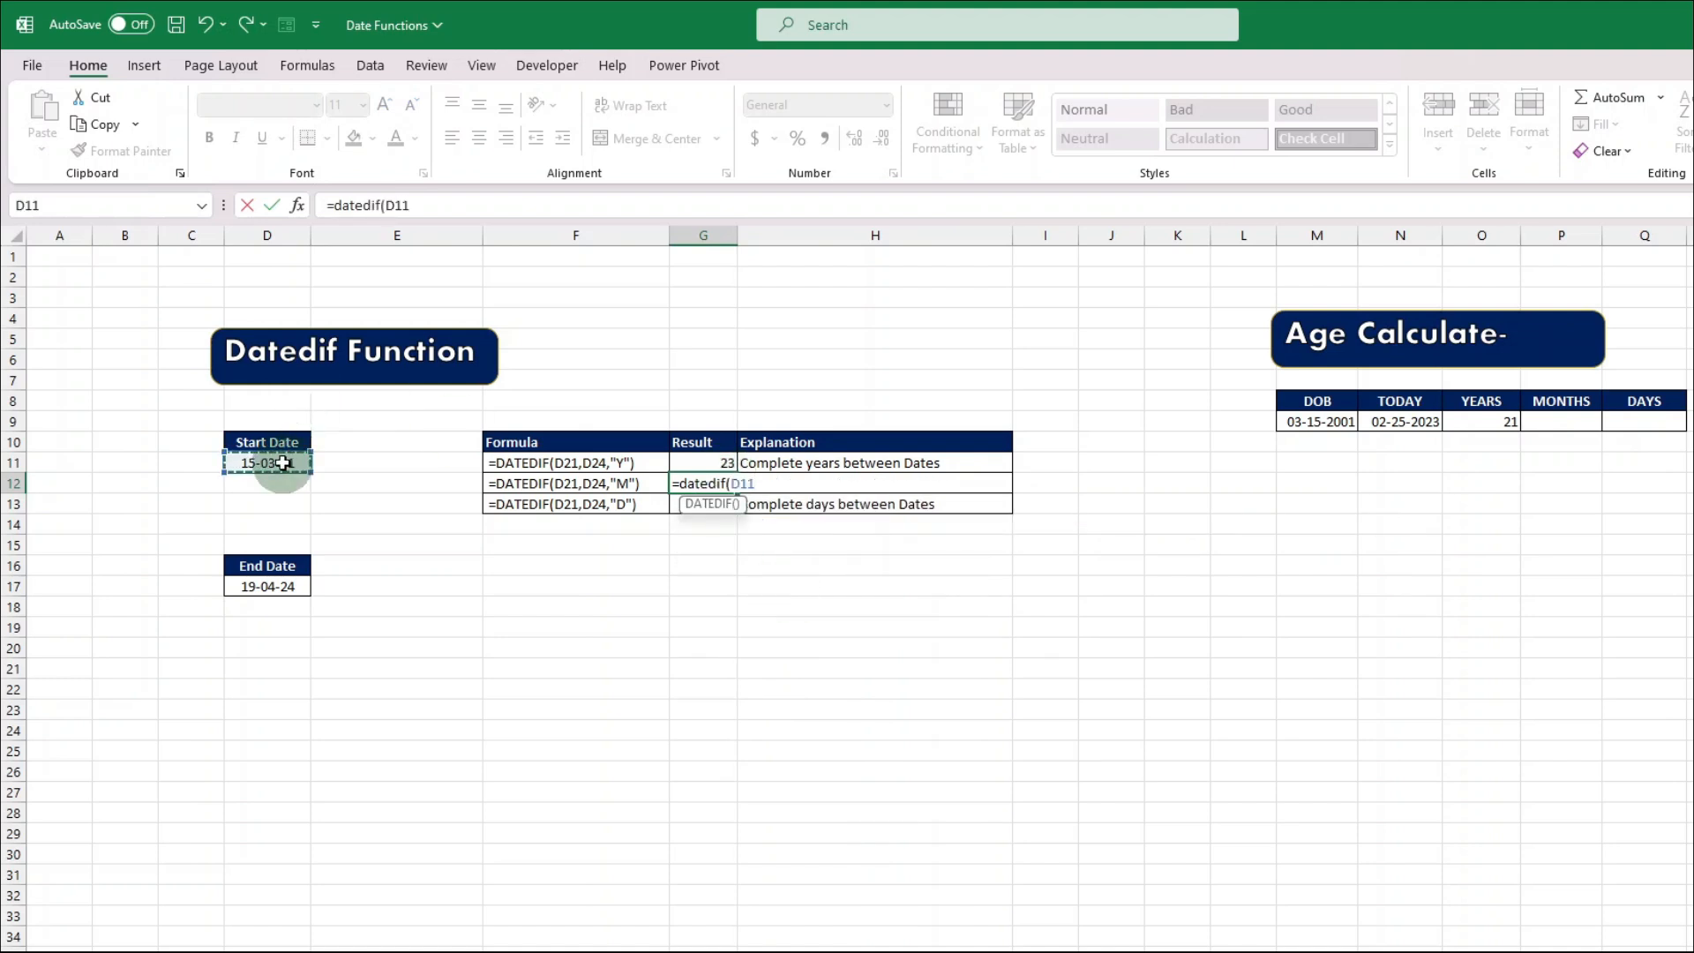
{"action": "type", "text": ","}
{"action": "left_click", "coordinate": [286, 584]}
{"action": "type", "text": ","}
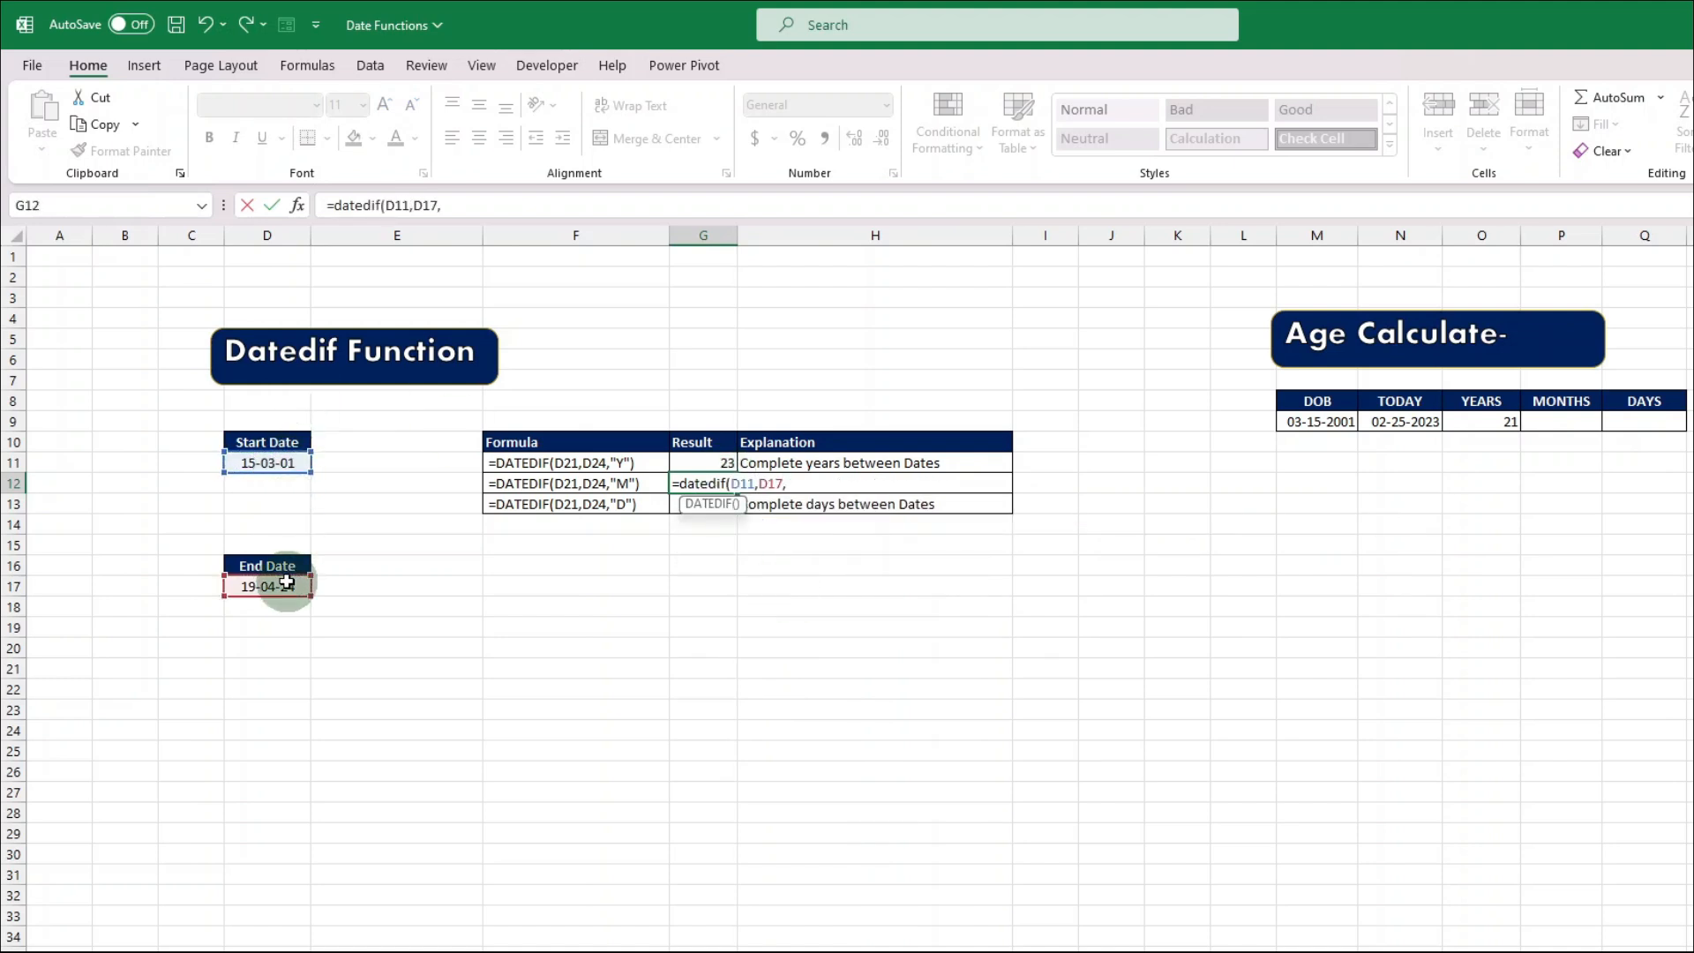
{"action": "type", "text": "\"m"}
{"action": "key", "text": "Return"}
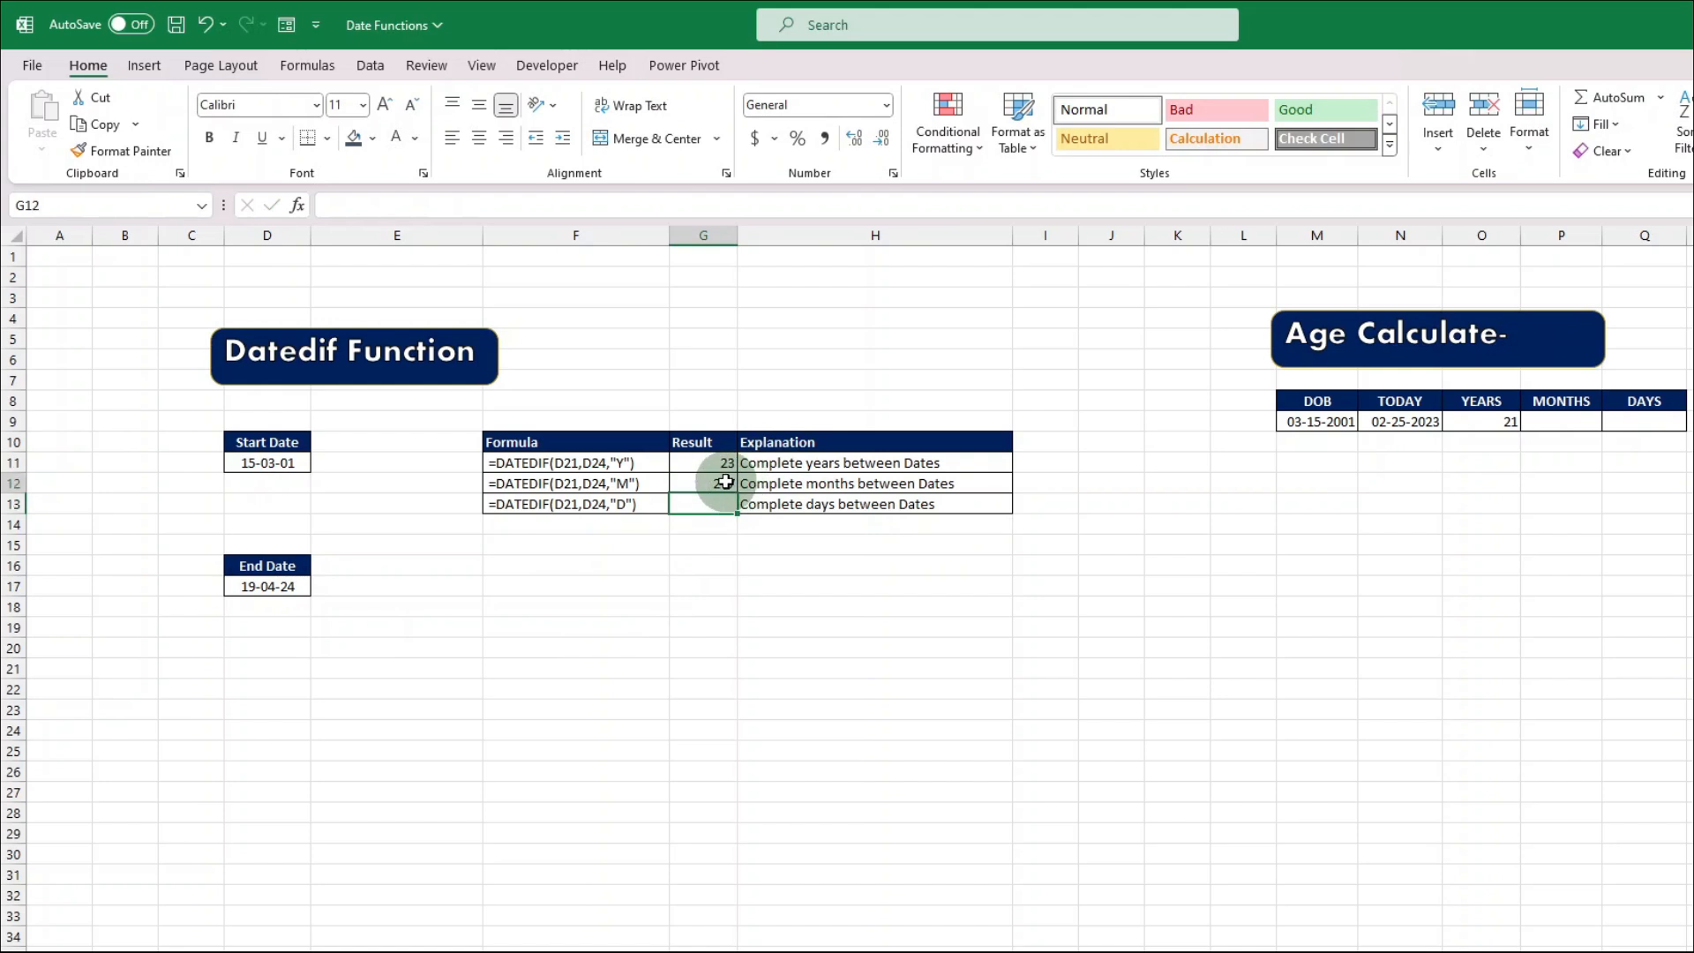
{"action": "left_click", "coordinate": [724, 481]}
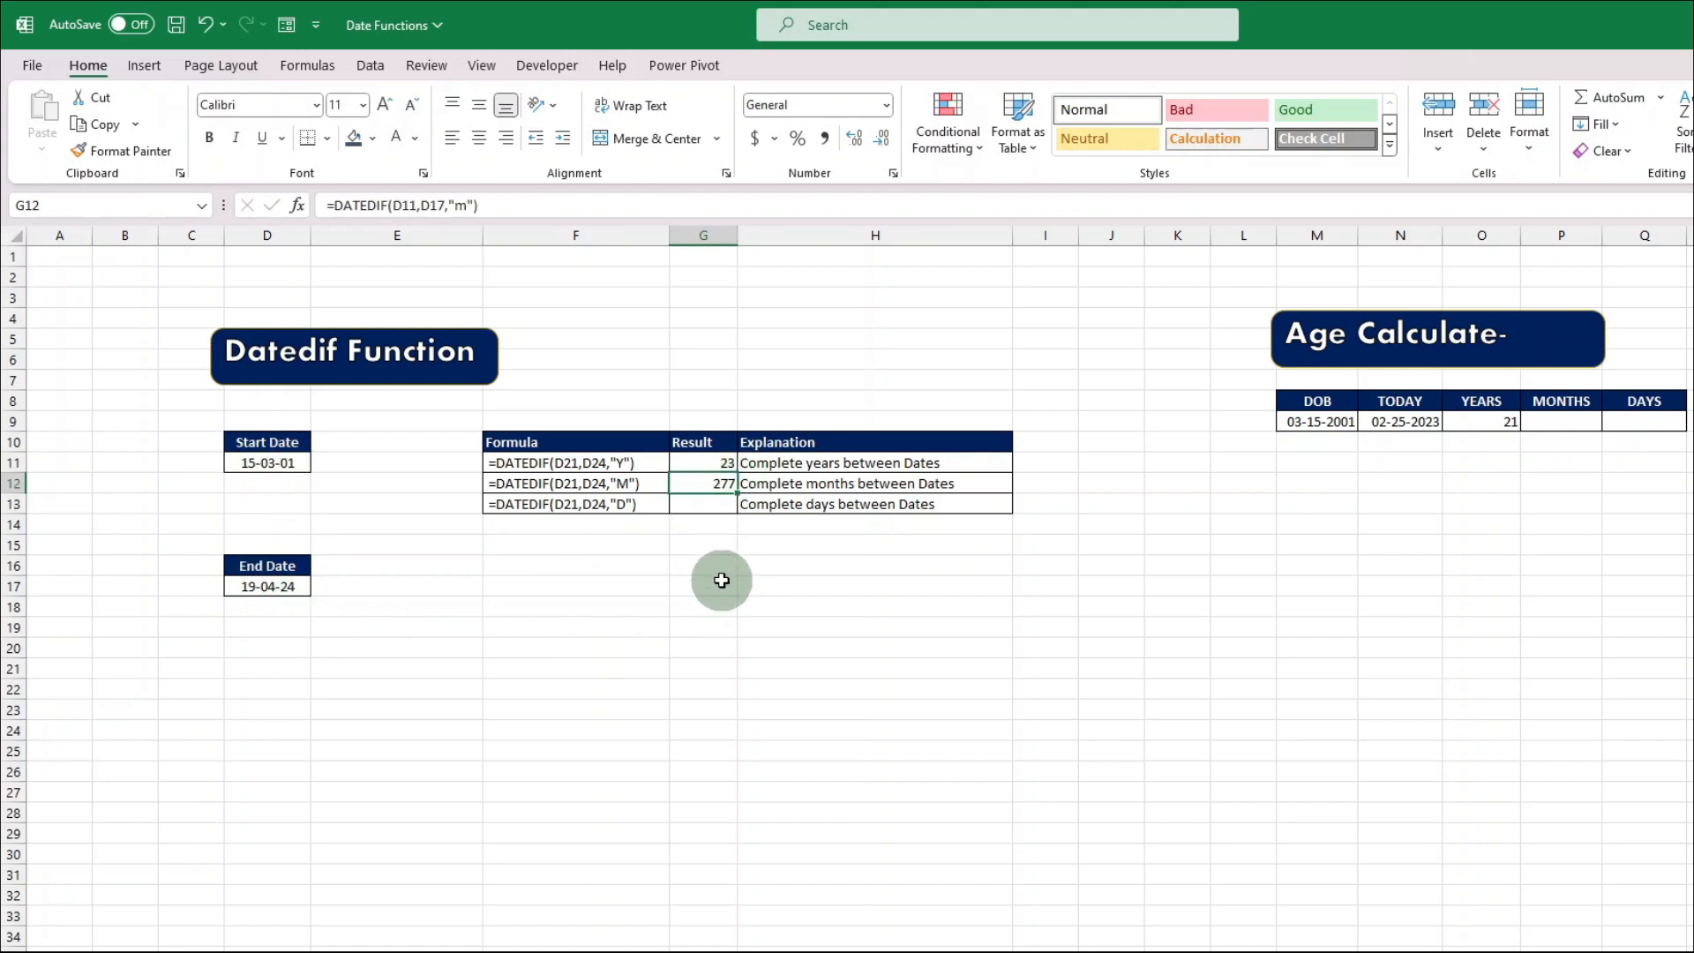
Check the months result against the years by calculating =277/12 in G16, and delete this temporary calculation.
{"action": "left_click", "coordinate": [702, 567]}
{"action": "type", "text": "="}
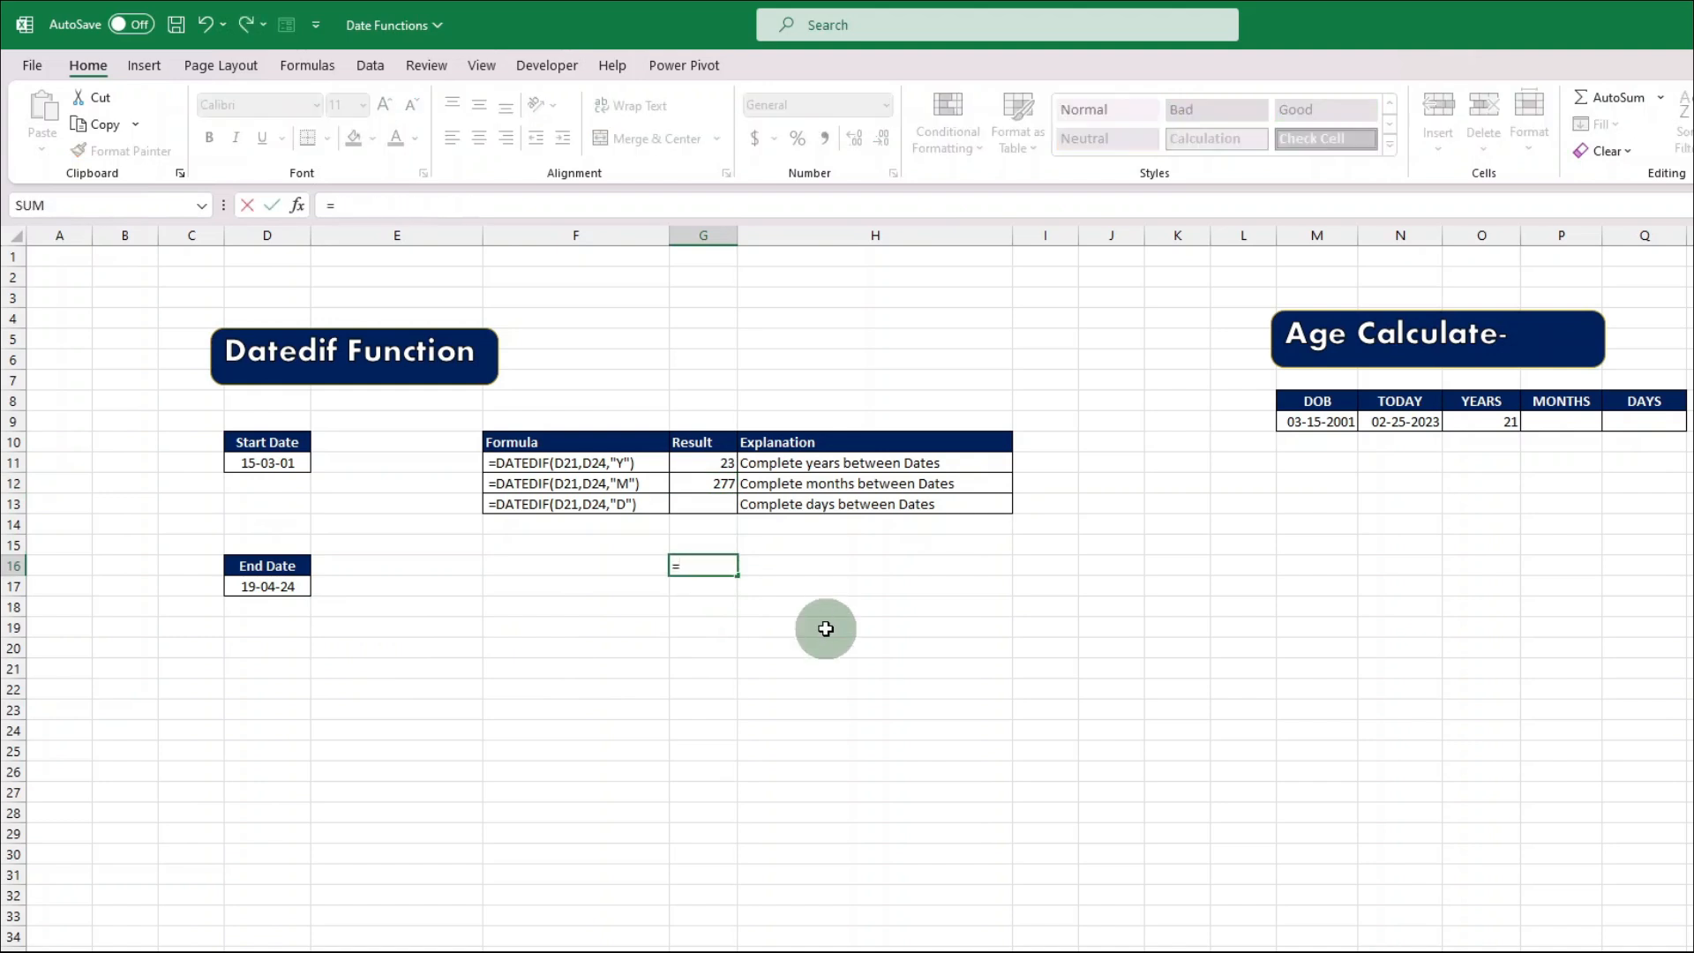
{"action": "type", "text": "277/12"}
{"action": "key", "text": "Return"}
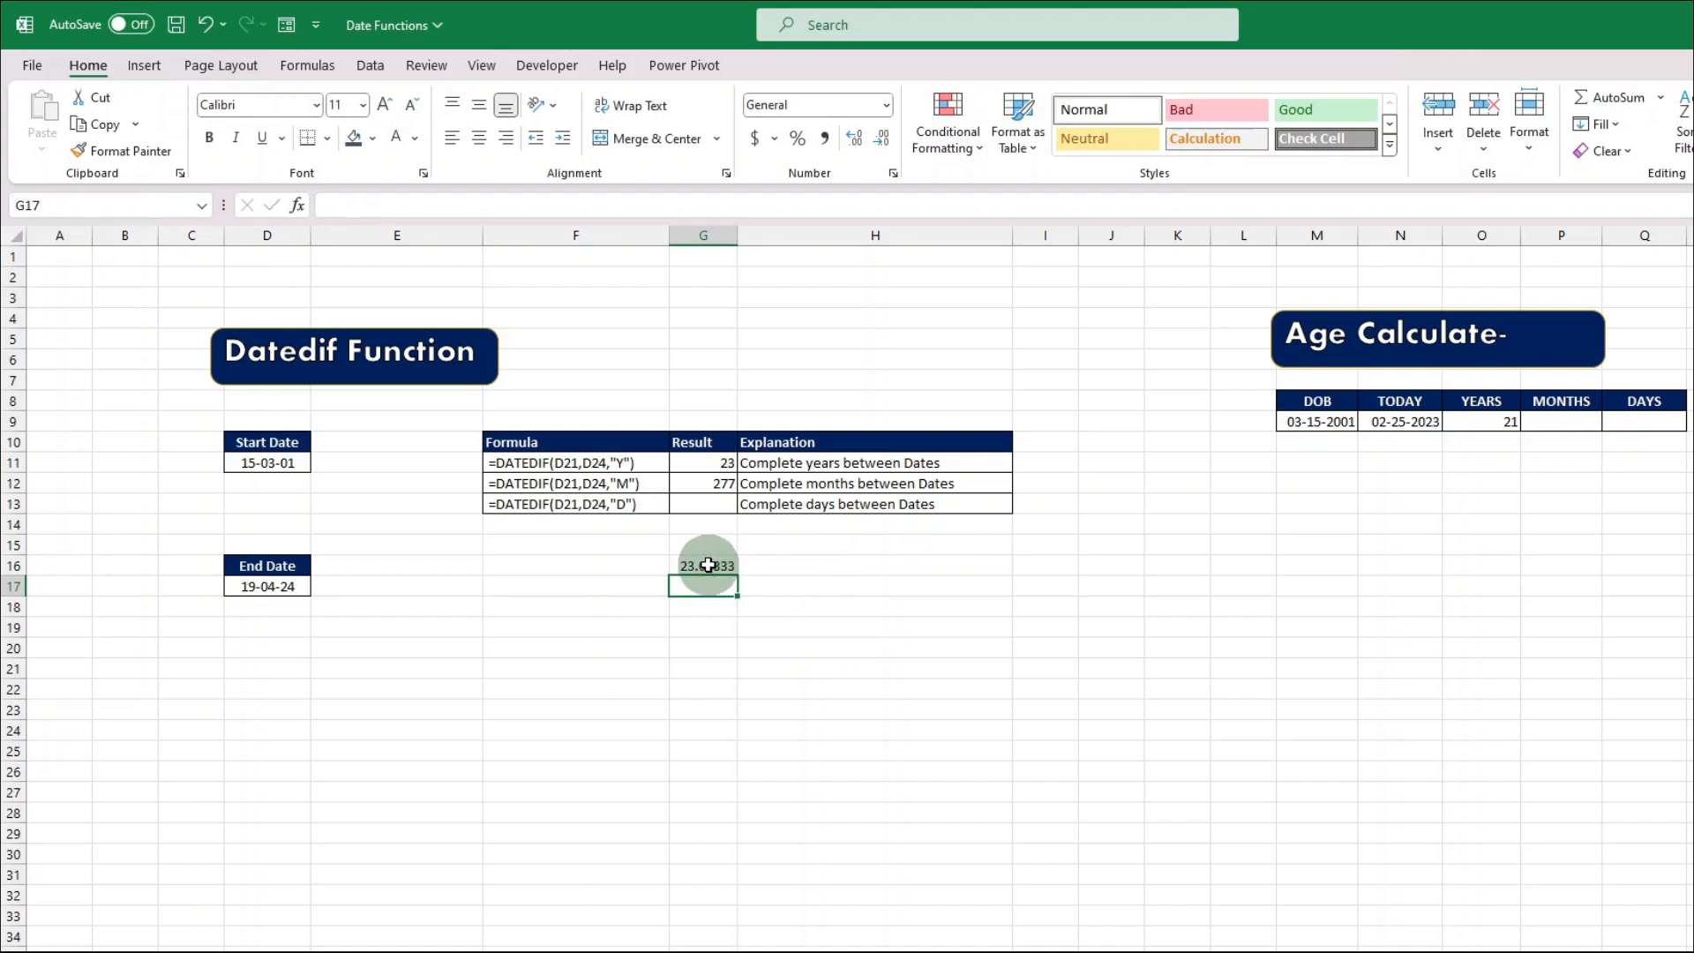
{"action": "left_click", "coordinate": [706, 566]}
{"action": "key", "text": "Delete"}
{"action": "left_click", "coordinate": [706, 464]}
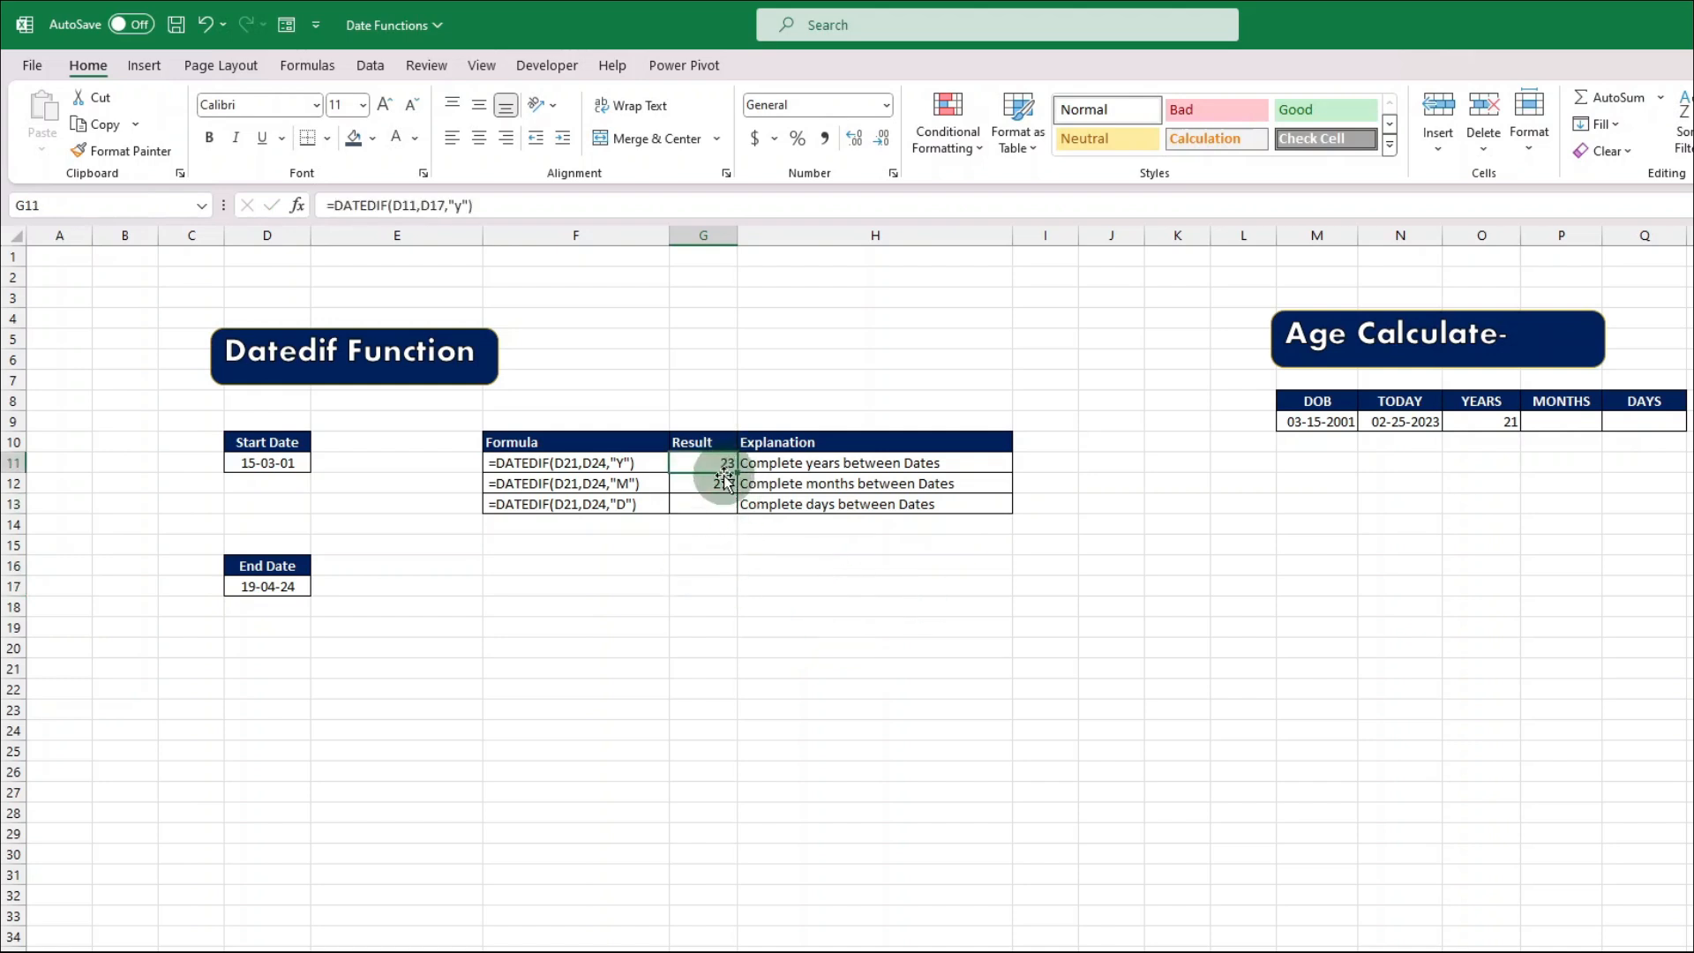
Enter =DATEDIF(D11,D17,"d") in G13 to return the complete days between the start and end dates.
{"action": "left_click", "coordinate": [715, 512]}
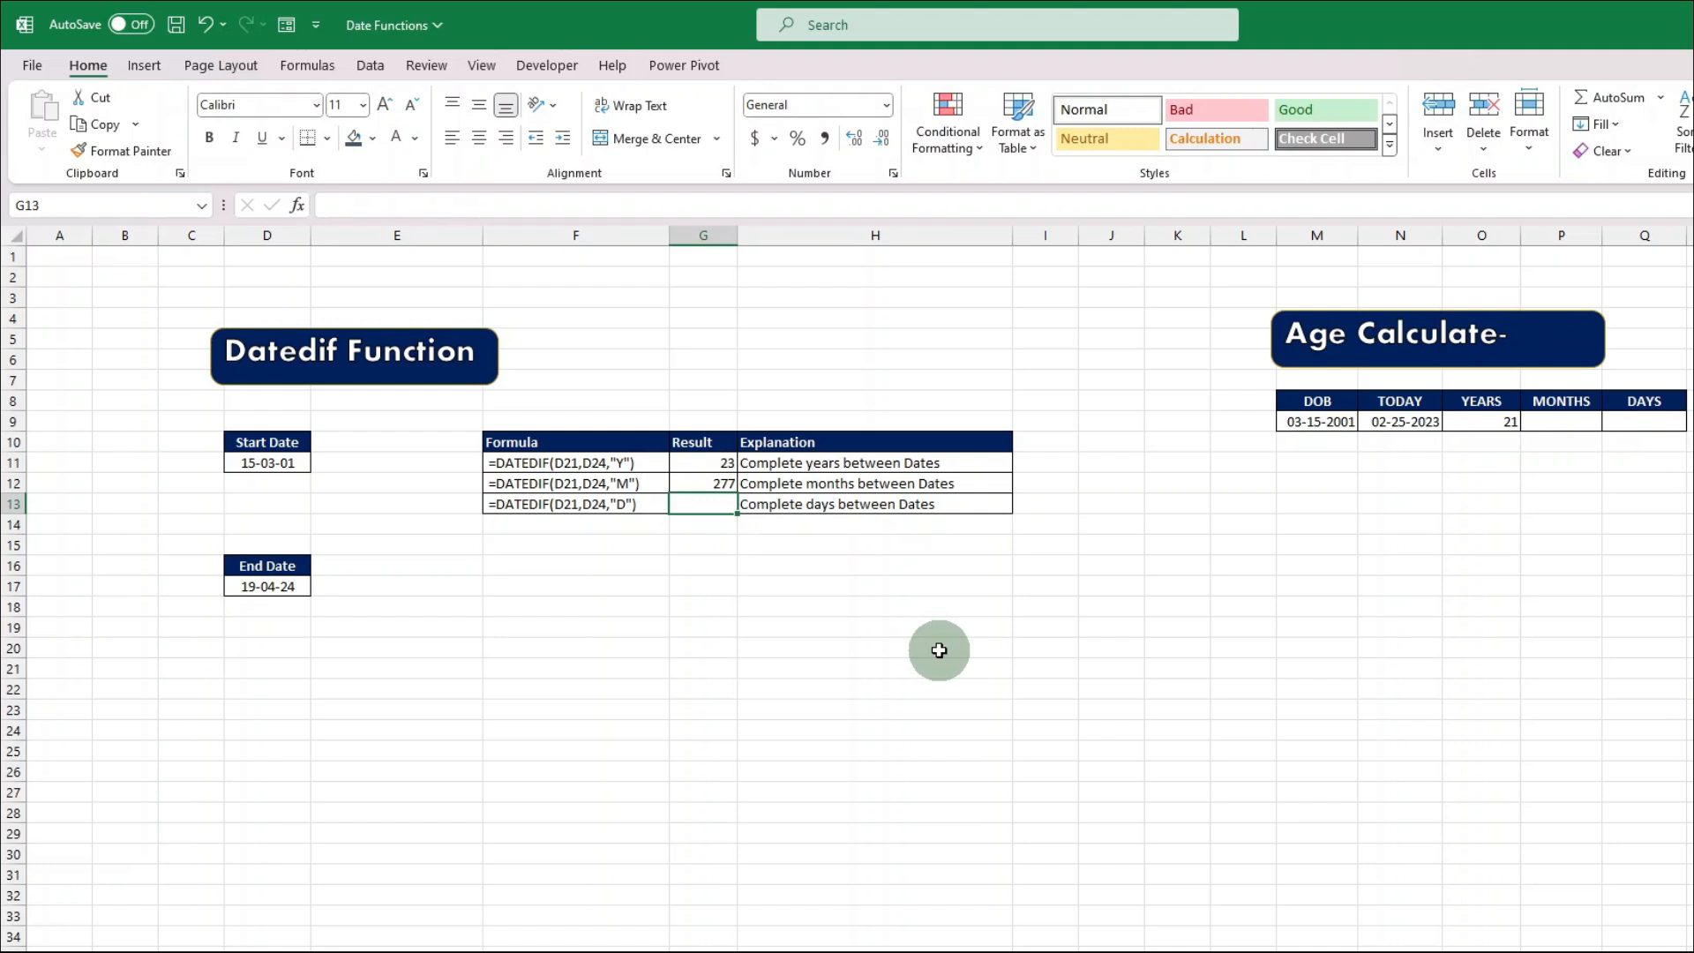
{"action": "type", "text": "=date"}
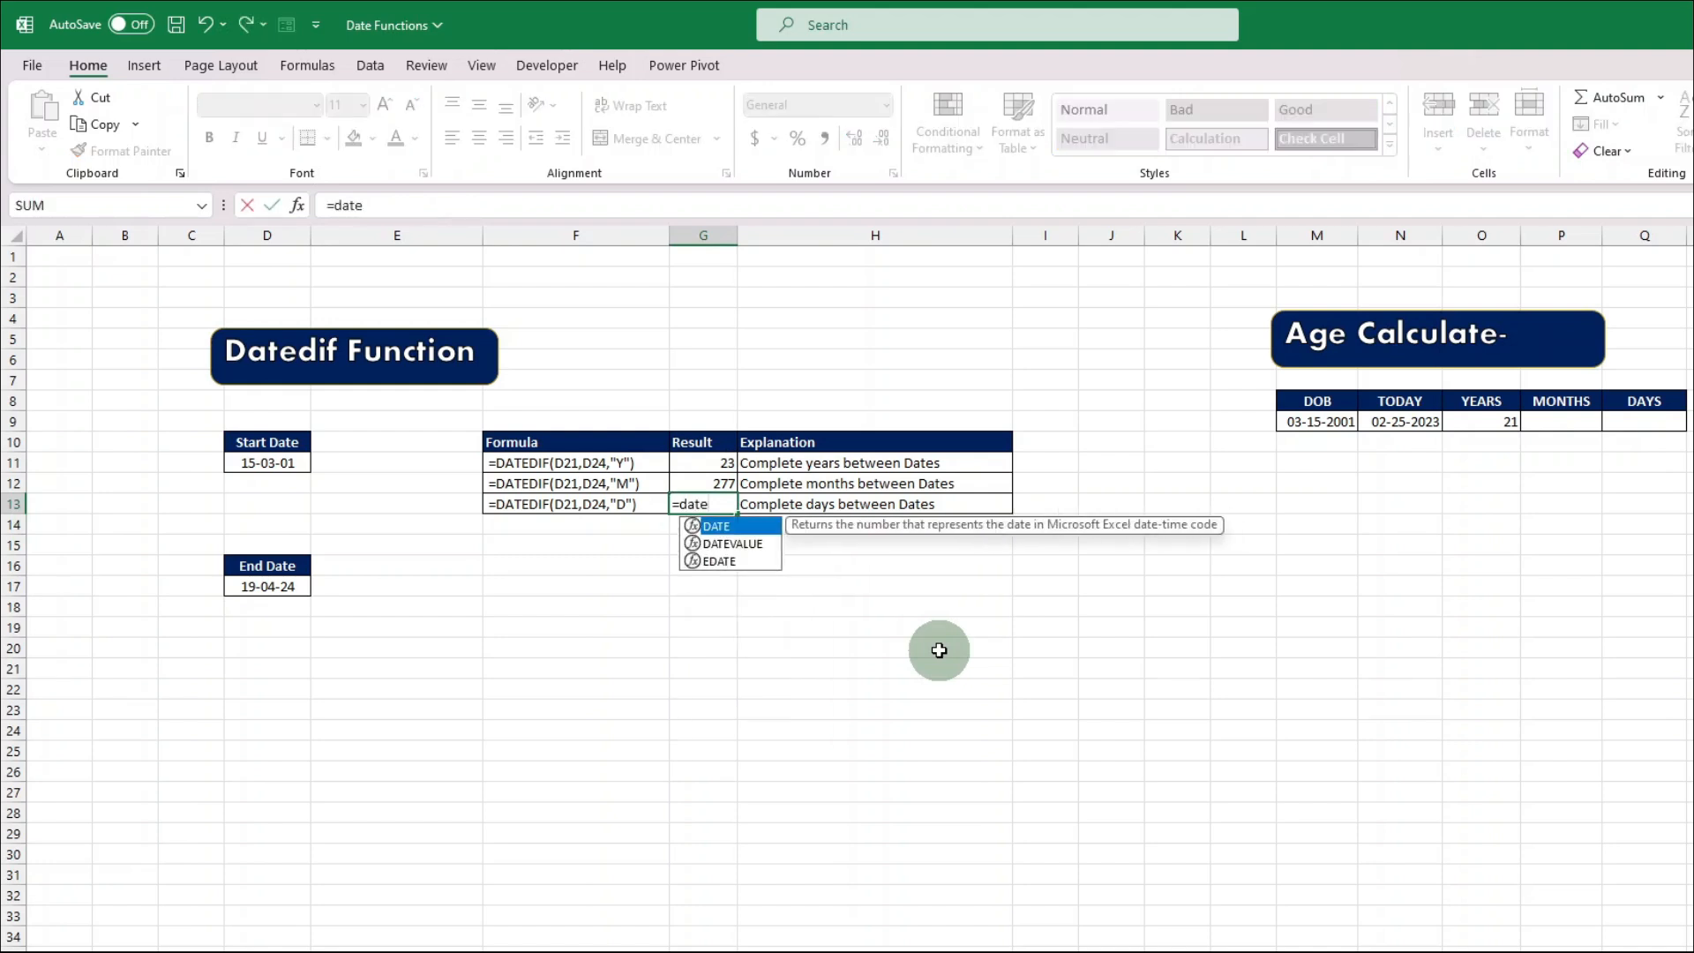
{"action": "type", "text": "dif("}
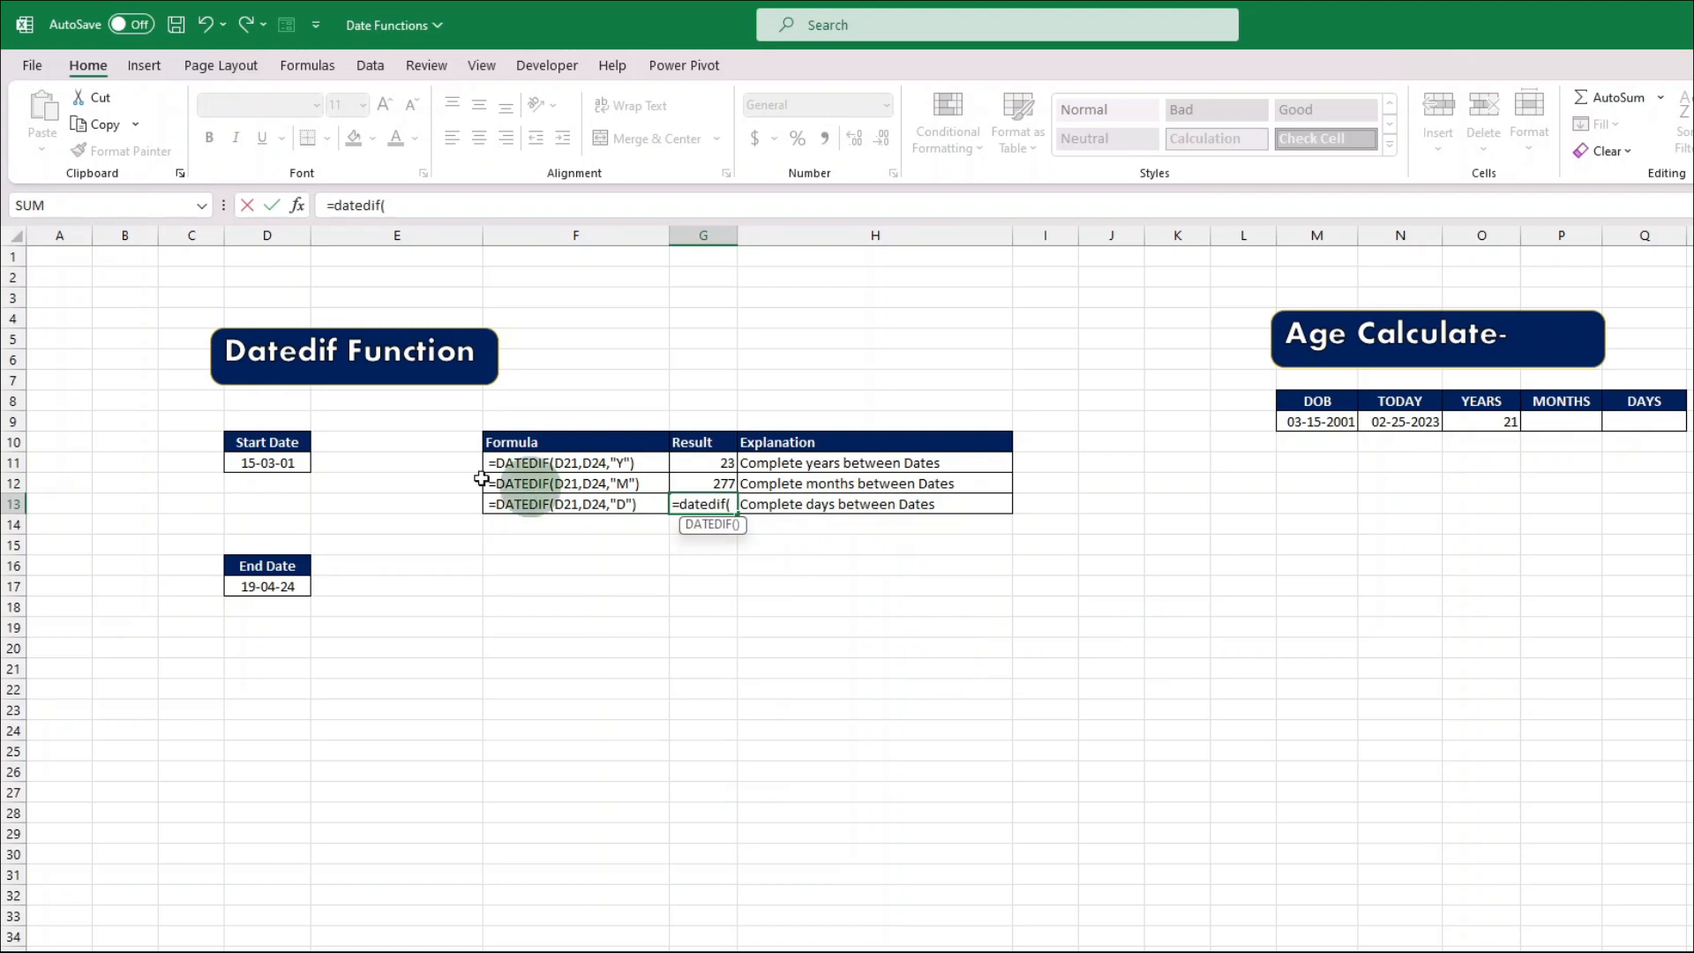
{"action": "left_click", "coordinate": [296, 461]}
{"action": "type", "text": ","}
{"action": "left_click", "coordinate": [287, 584]}
{"action": "type", "text": ",\"d\")"}
{"action": "key", "text": "Return"}
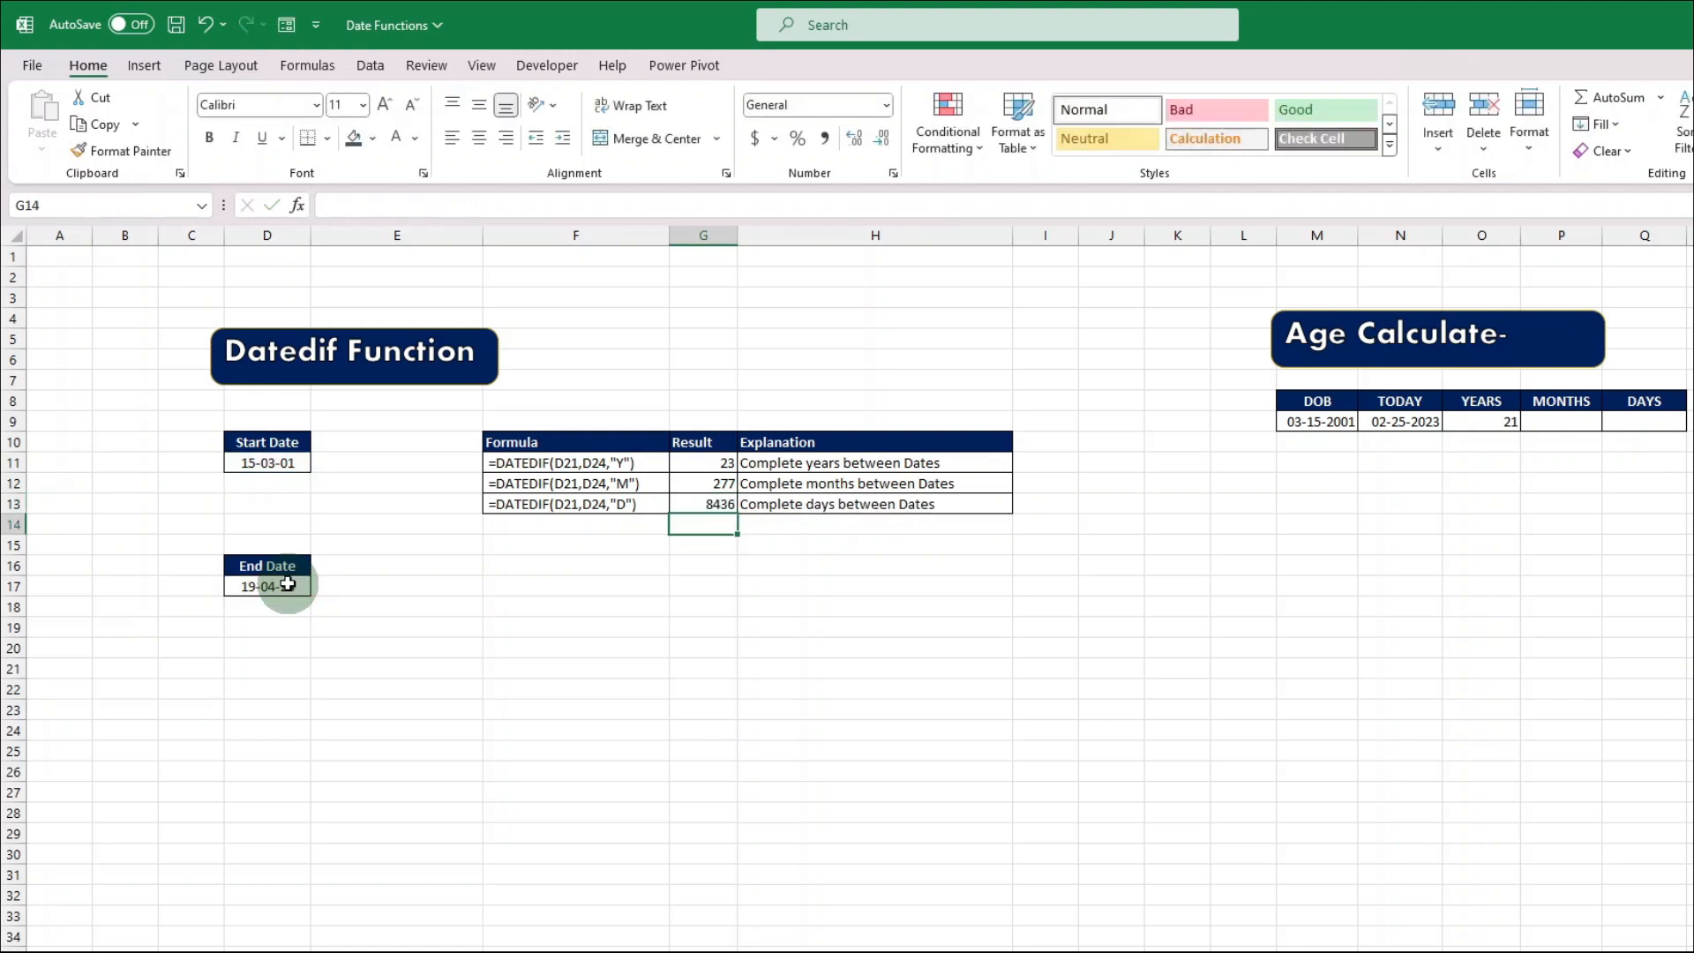
{"action": "left_click", "coordinate": [719, 500]}
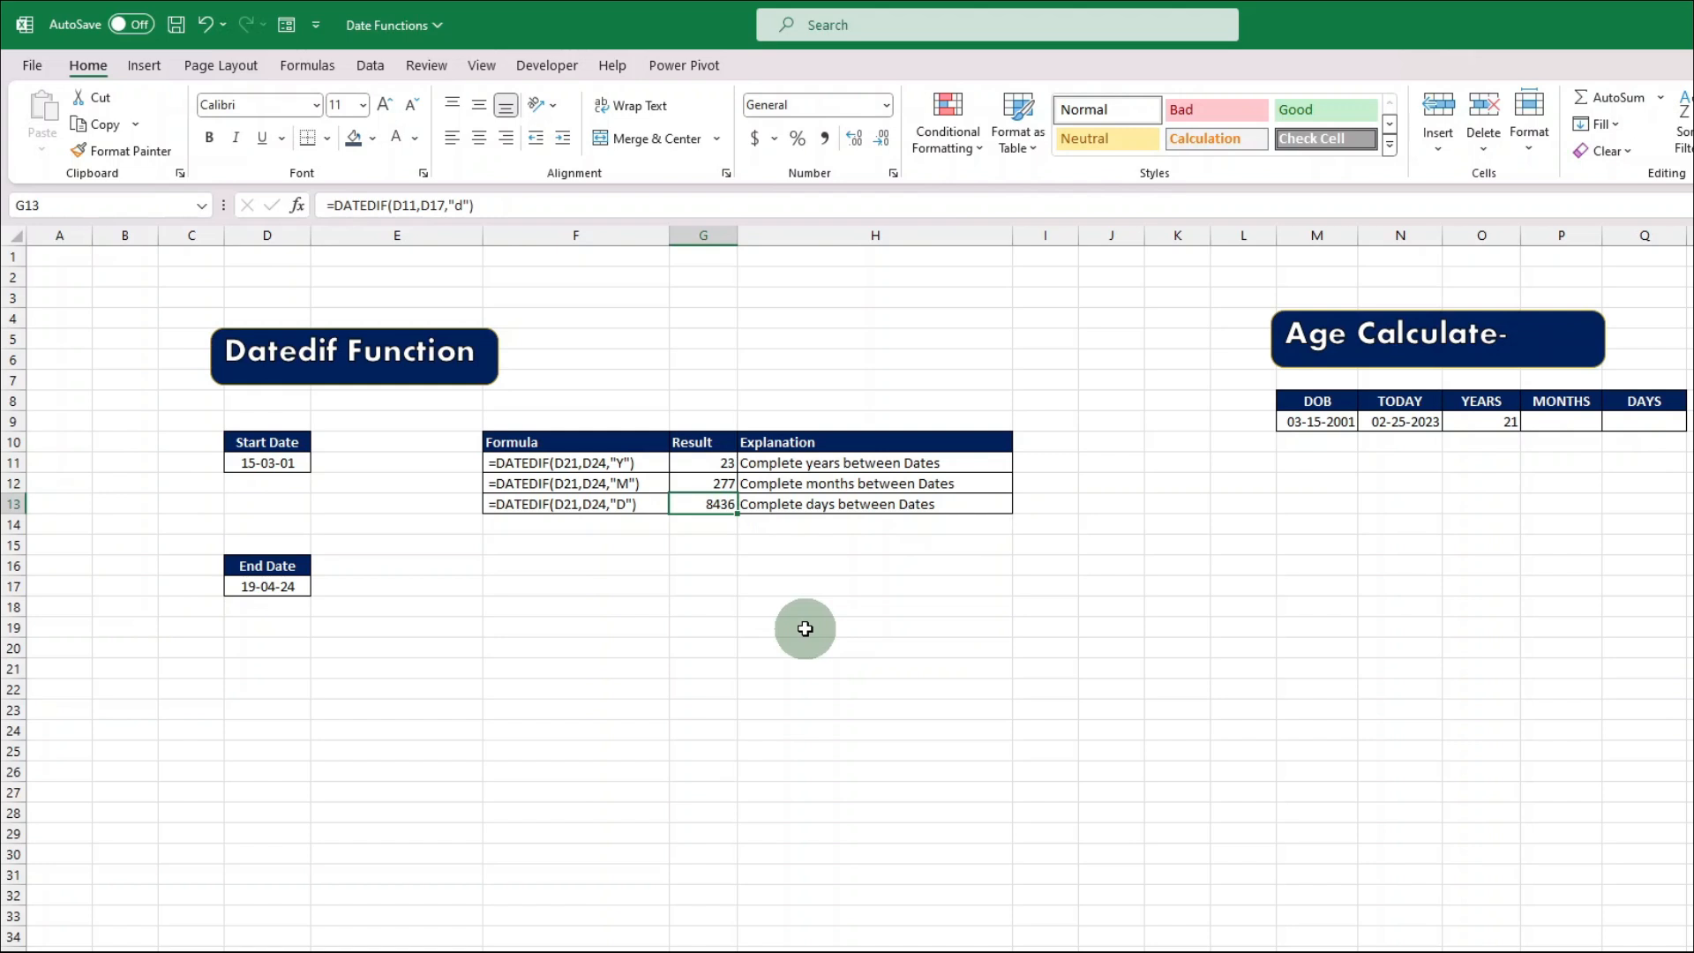
Clear the old TODAY and YEARS values in N9:O9 of the Age Calculate table, and enter the current date, 19-04-2024, in N9.
{"action": "left_click", "coordinate": [1401, 422]}
{"action": "key", "text": "Delete"}
{"action": "left_click", "coordinate": [1421, 481]}
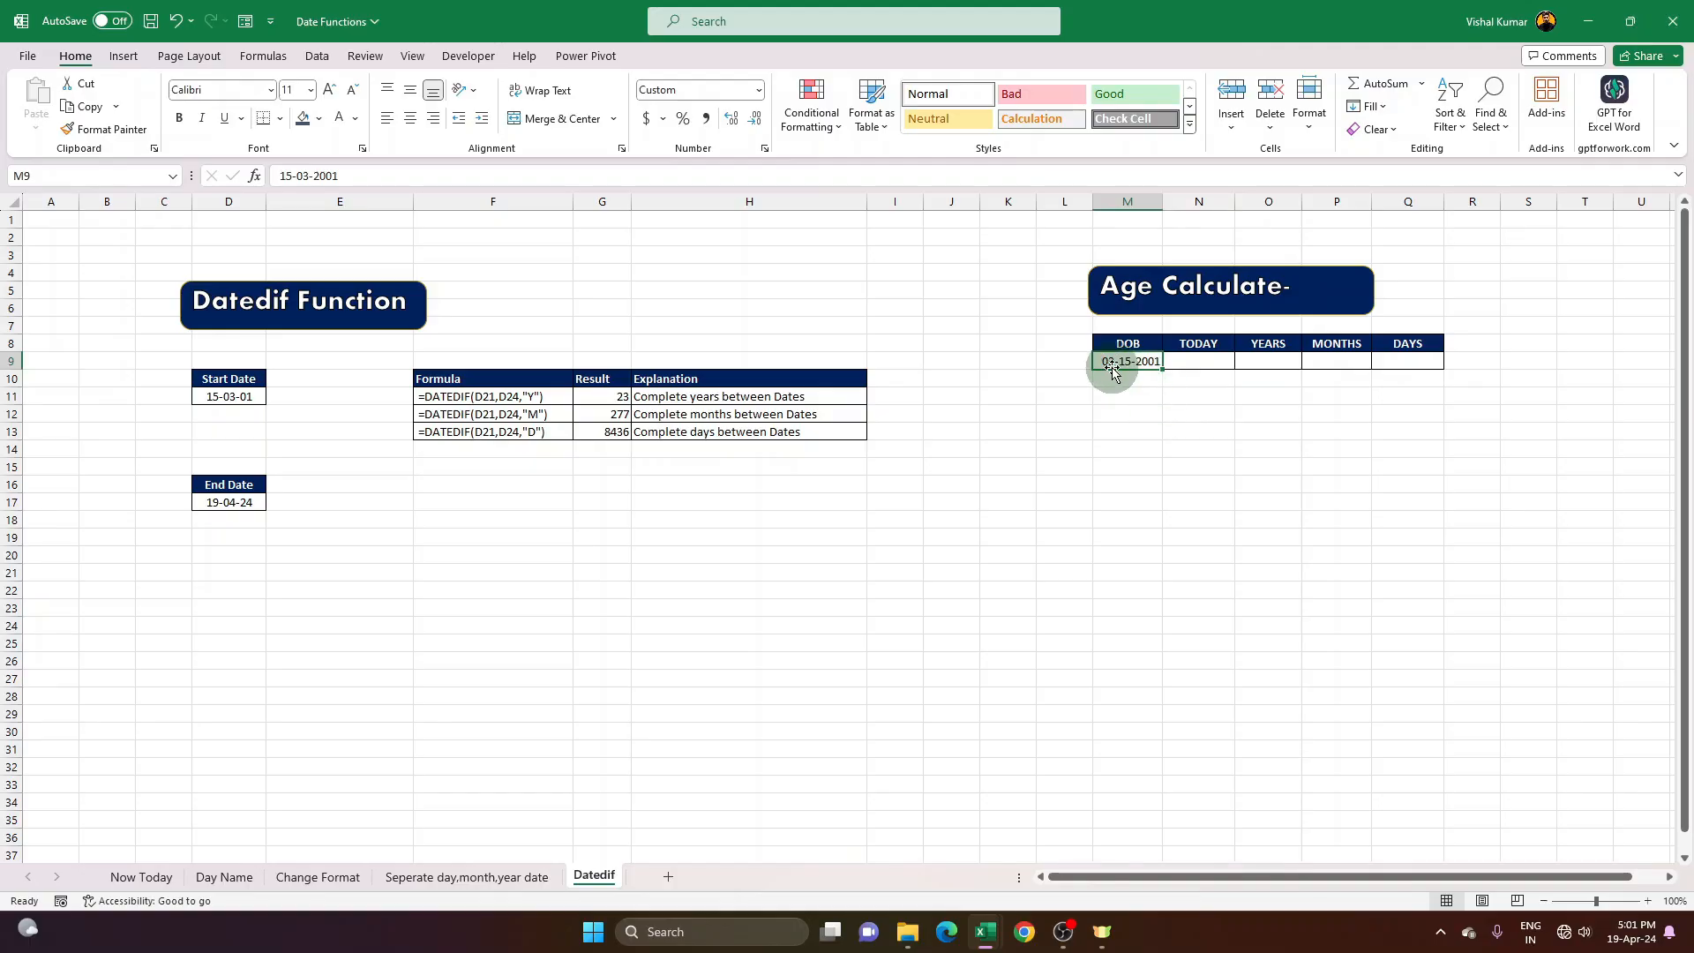
{"action": "left_click", "coordinate": [1180, 361]}
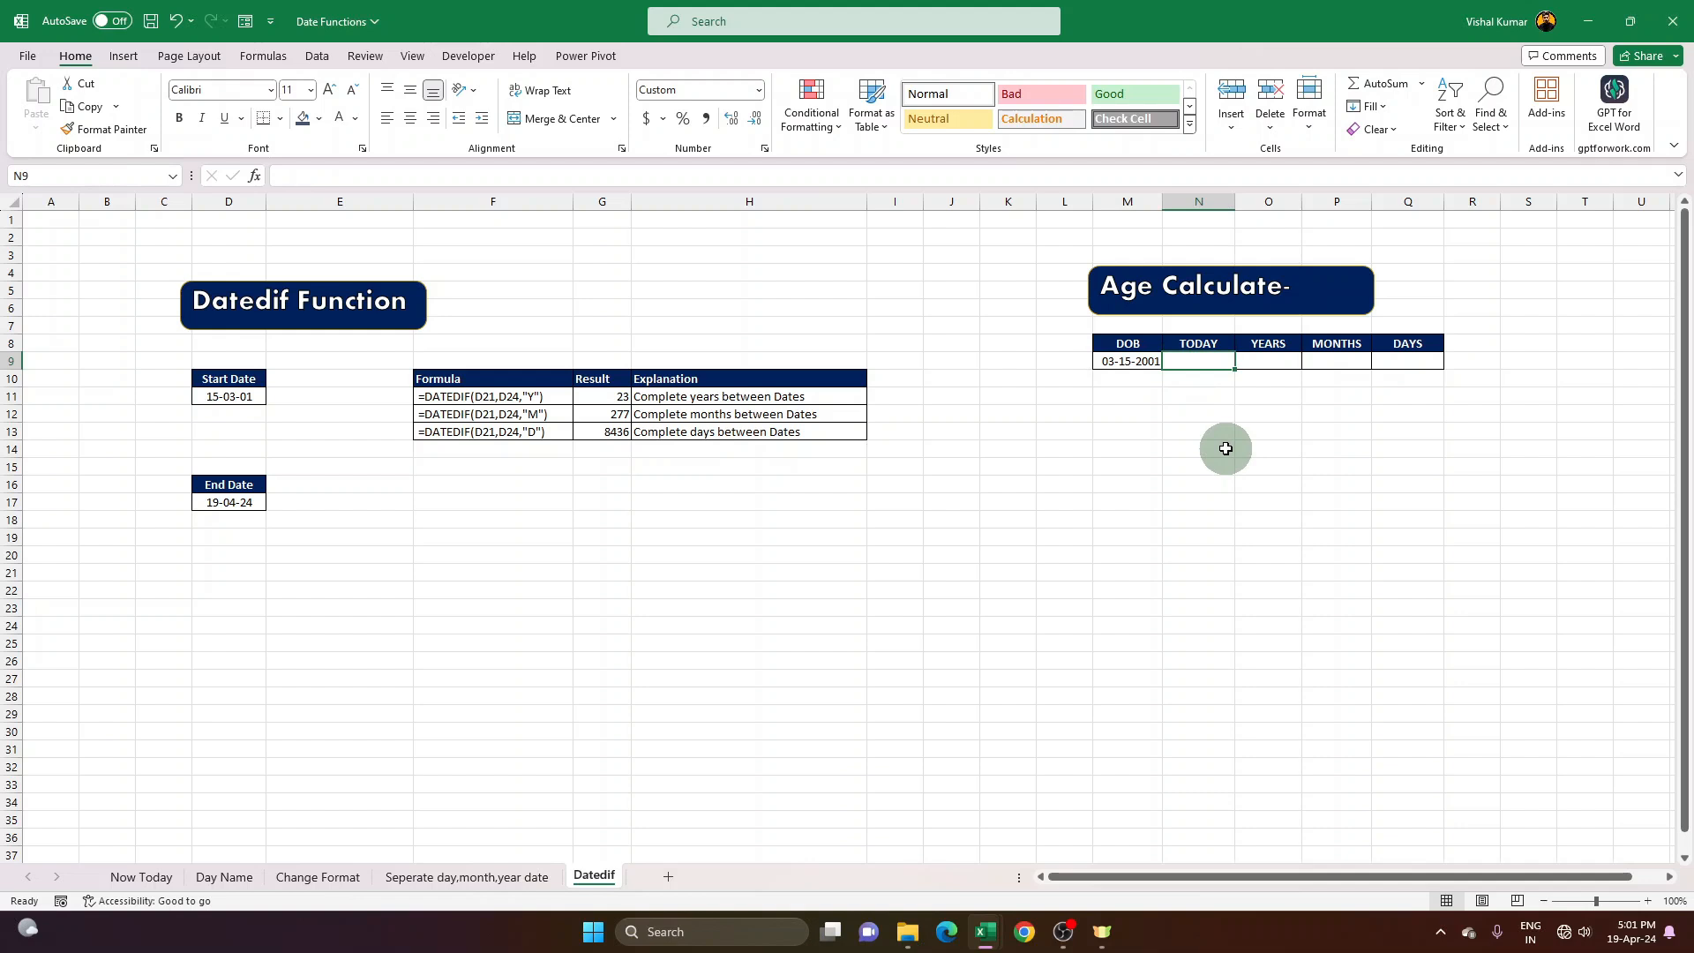
{"action": "key", "text": "ctrl+semicolon"}
{"action": "key", "text": "ctrl+Return"}
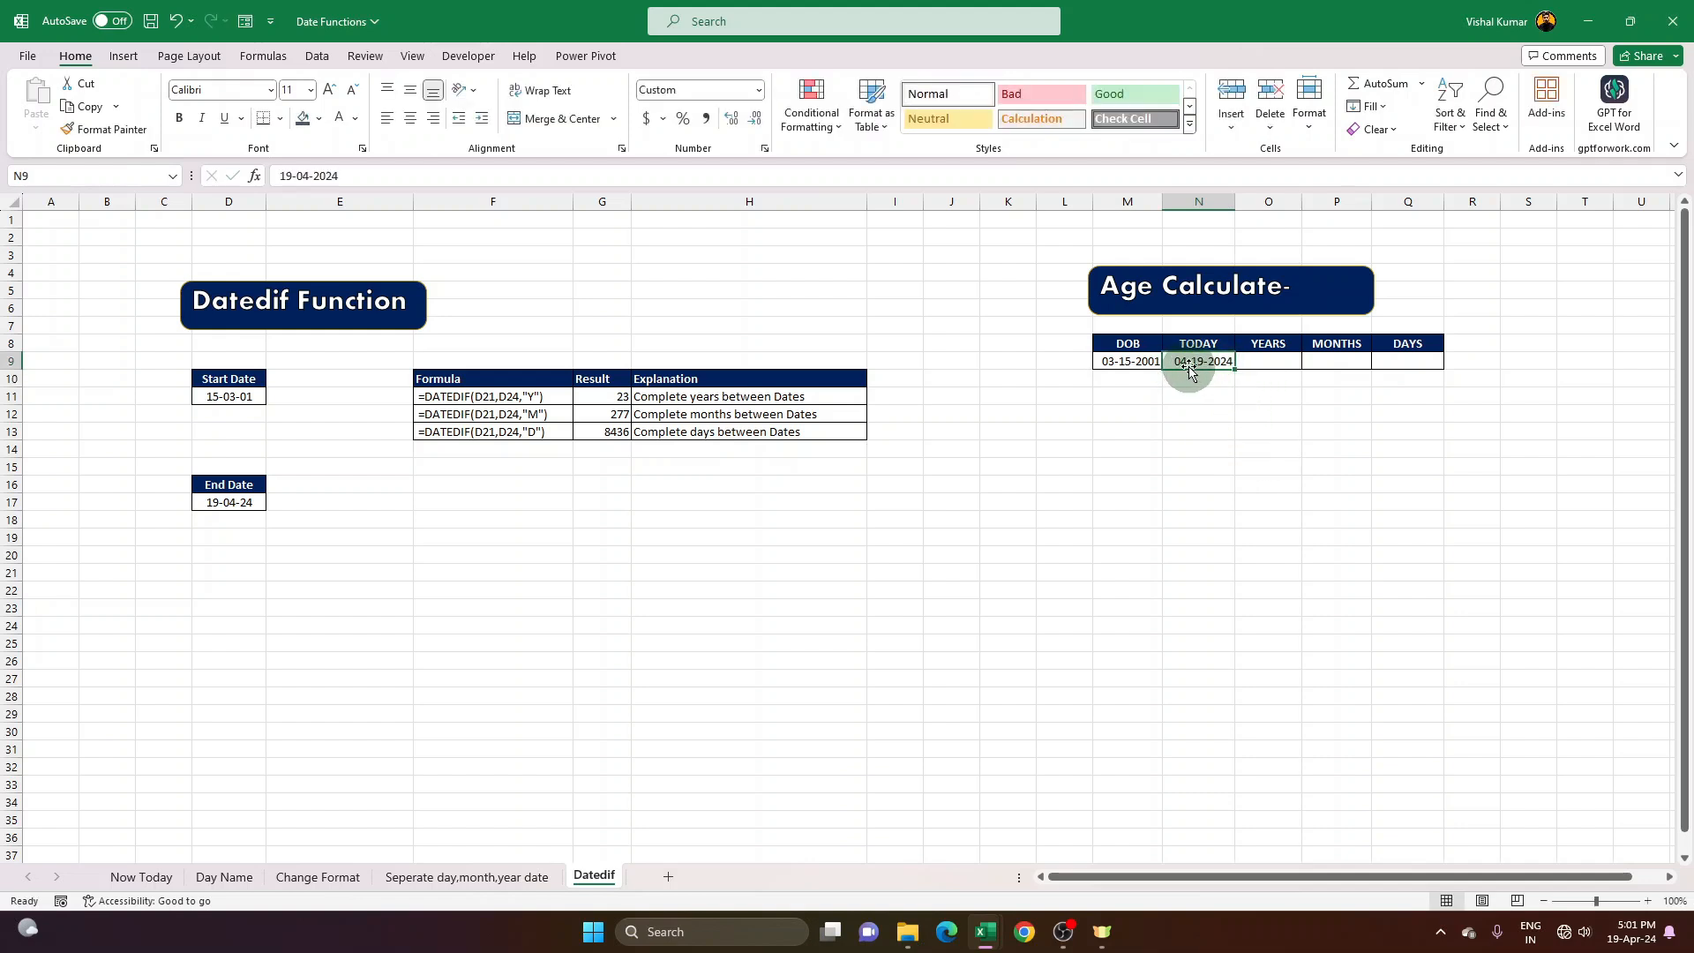
{"action": "left_click", "coordinate": [1126, 363]}
{"action": "left_click", "coordinate": [1207, 362]}
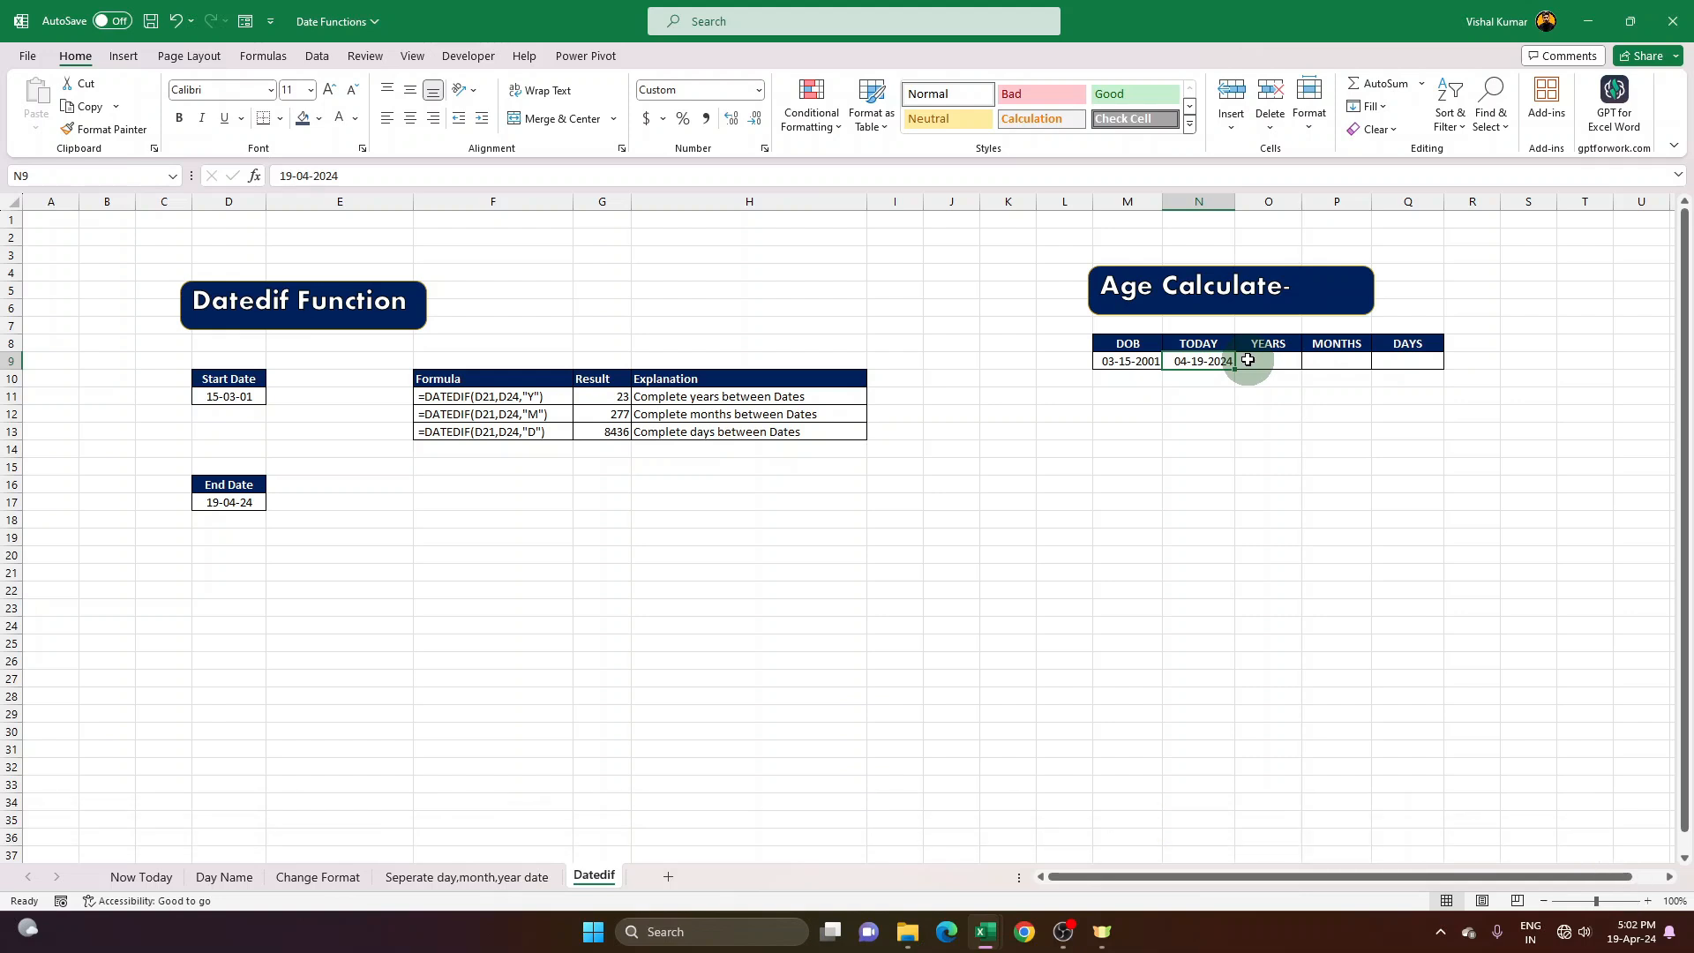
Enter =DATEDIF(M9,N9,"y") in O9 to return the complete years of age from the DOB to today's date.
{"action": "left_click", "coordinate": [1247, 360]}
{"action": "type", "text": "=dat"}
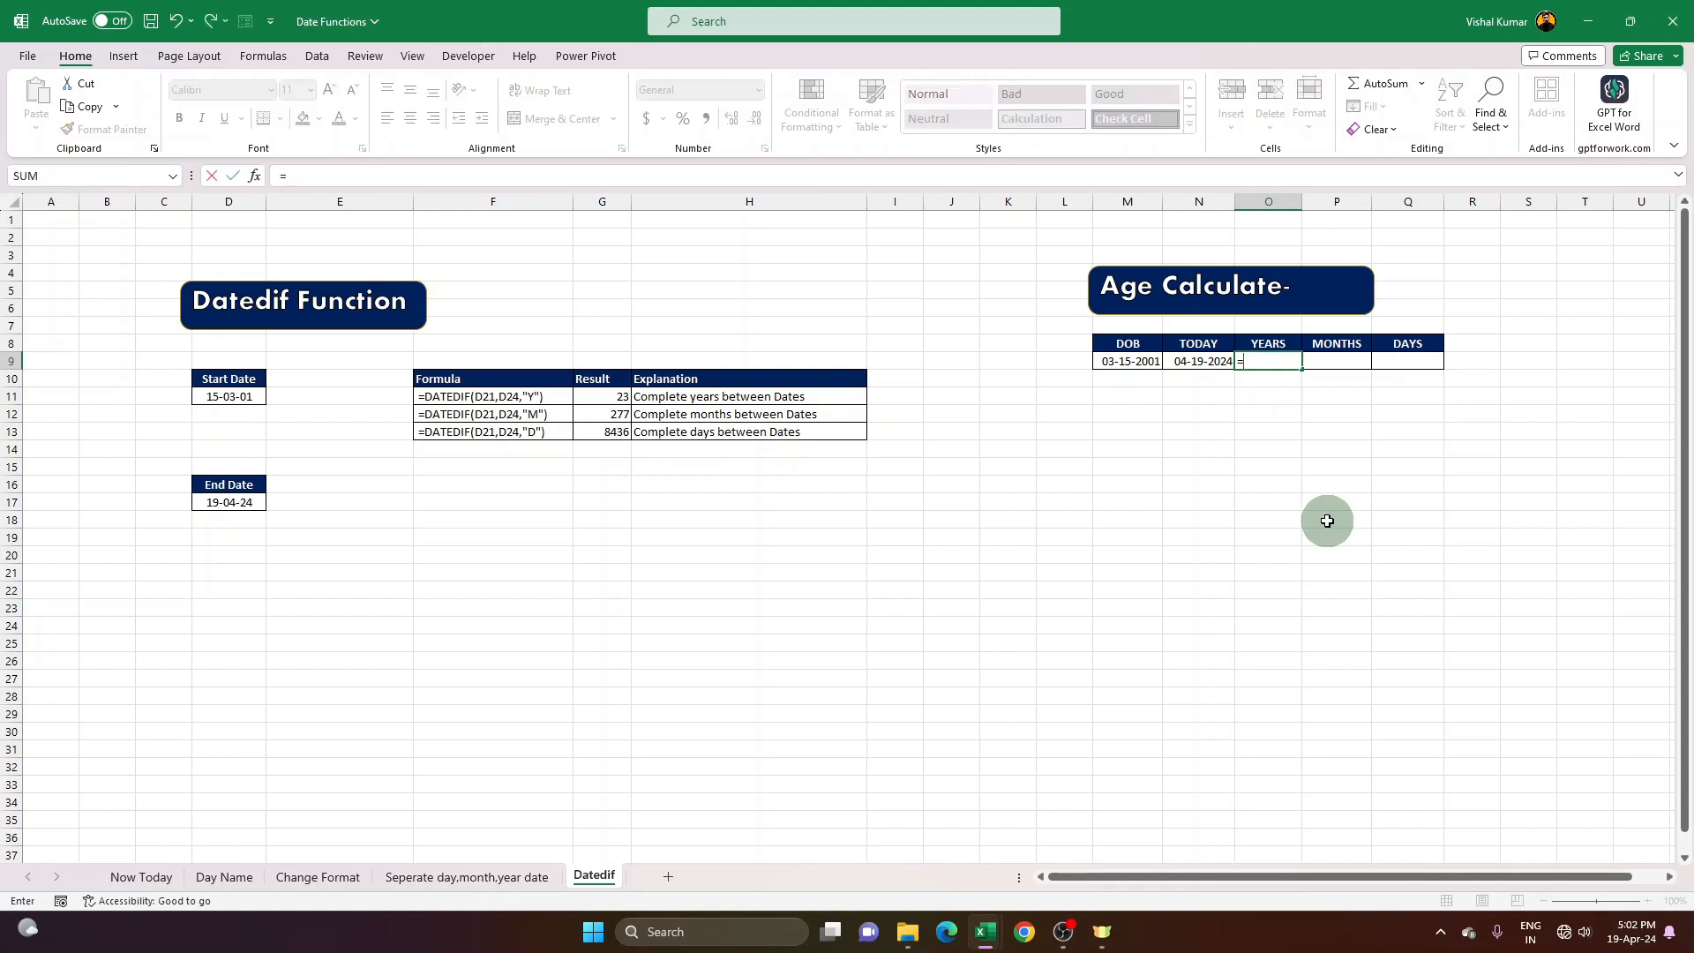
{"action": "type", "text": "edif"}
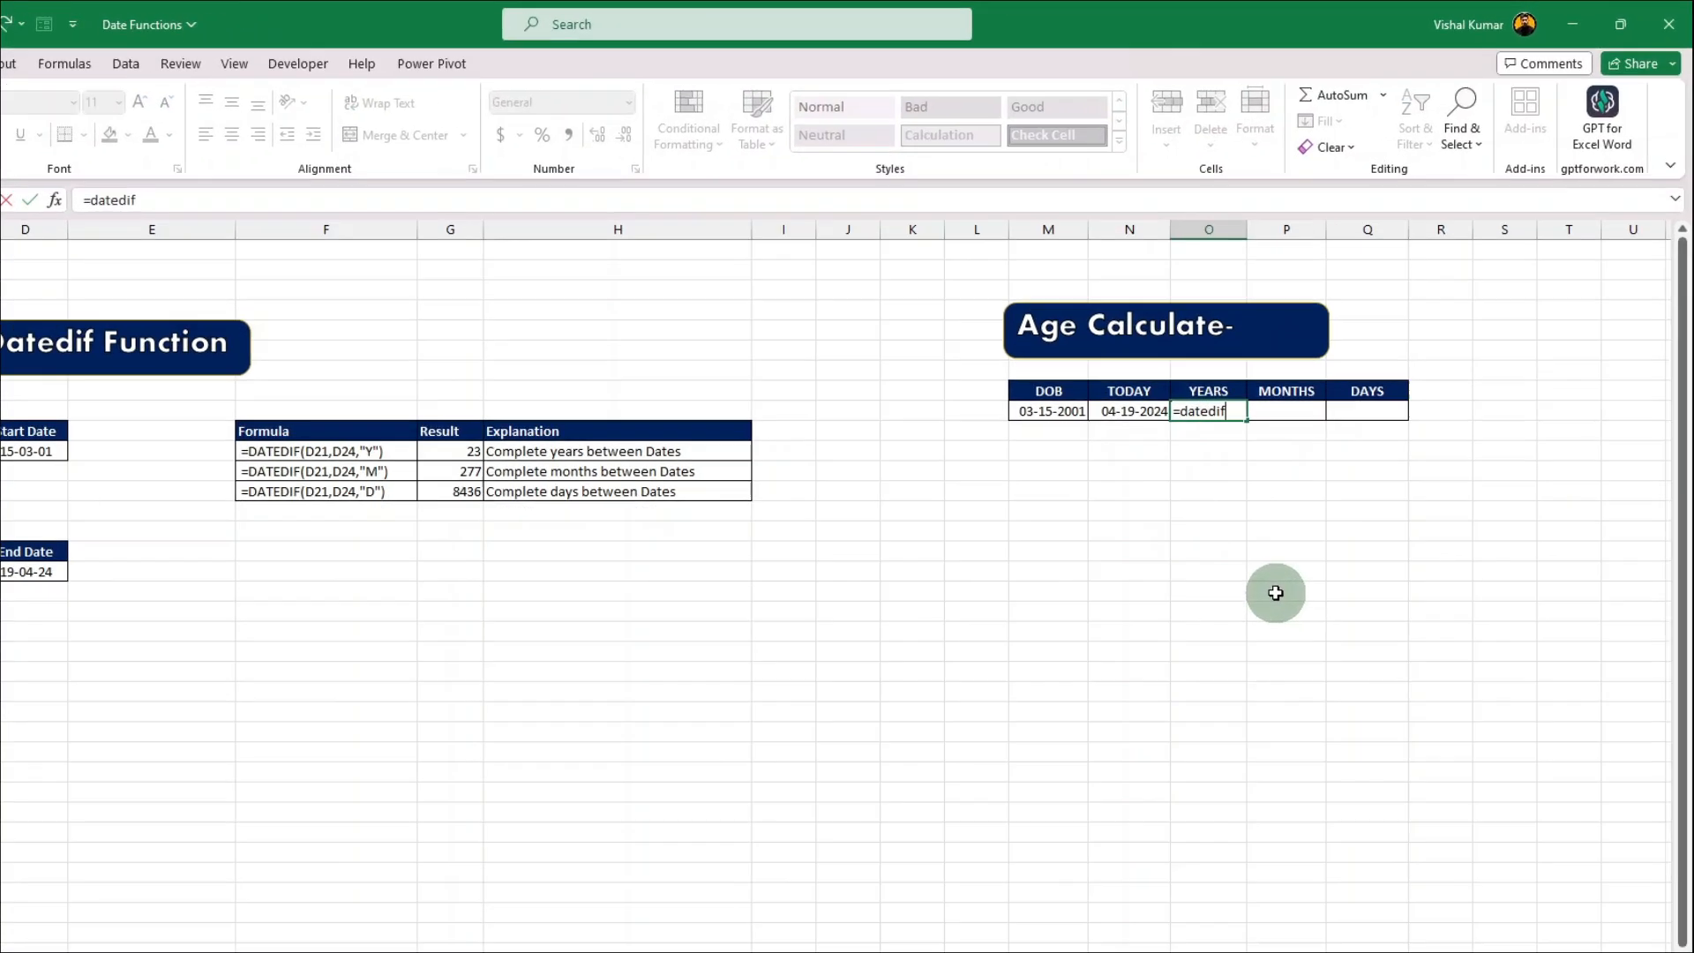
{"action": "type", "text": "("}
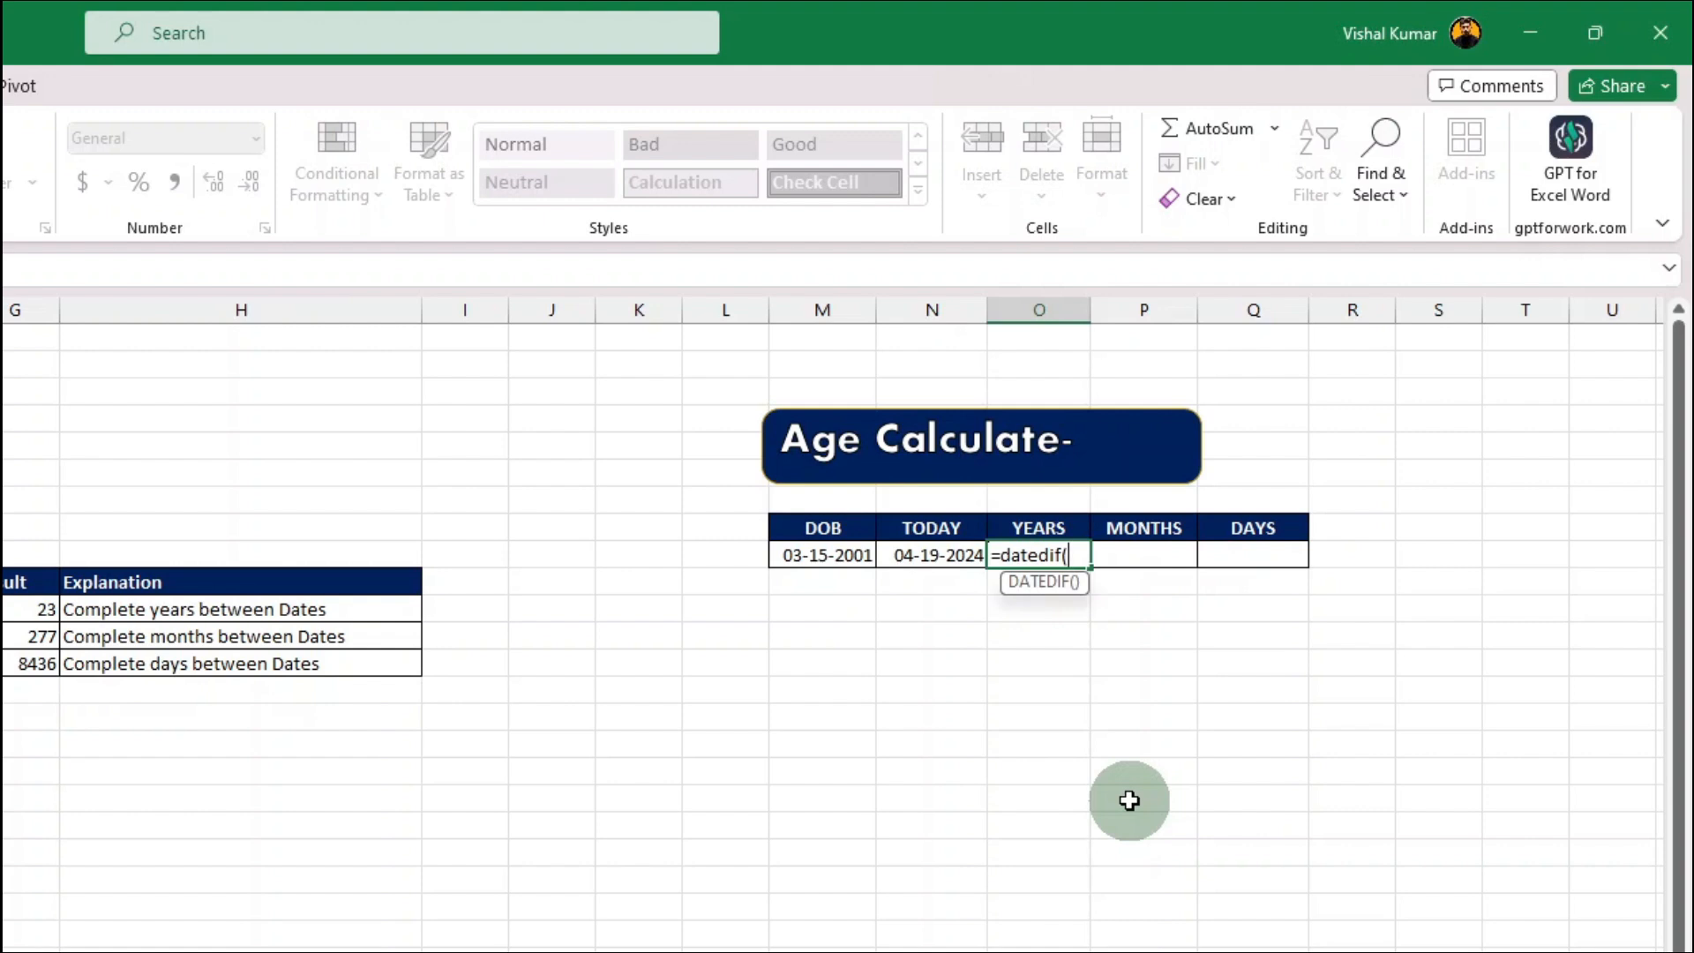
{"action": "left_click", "coordinate": [821, 555]}
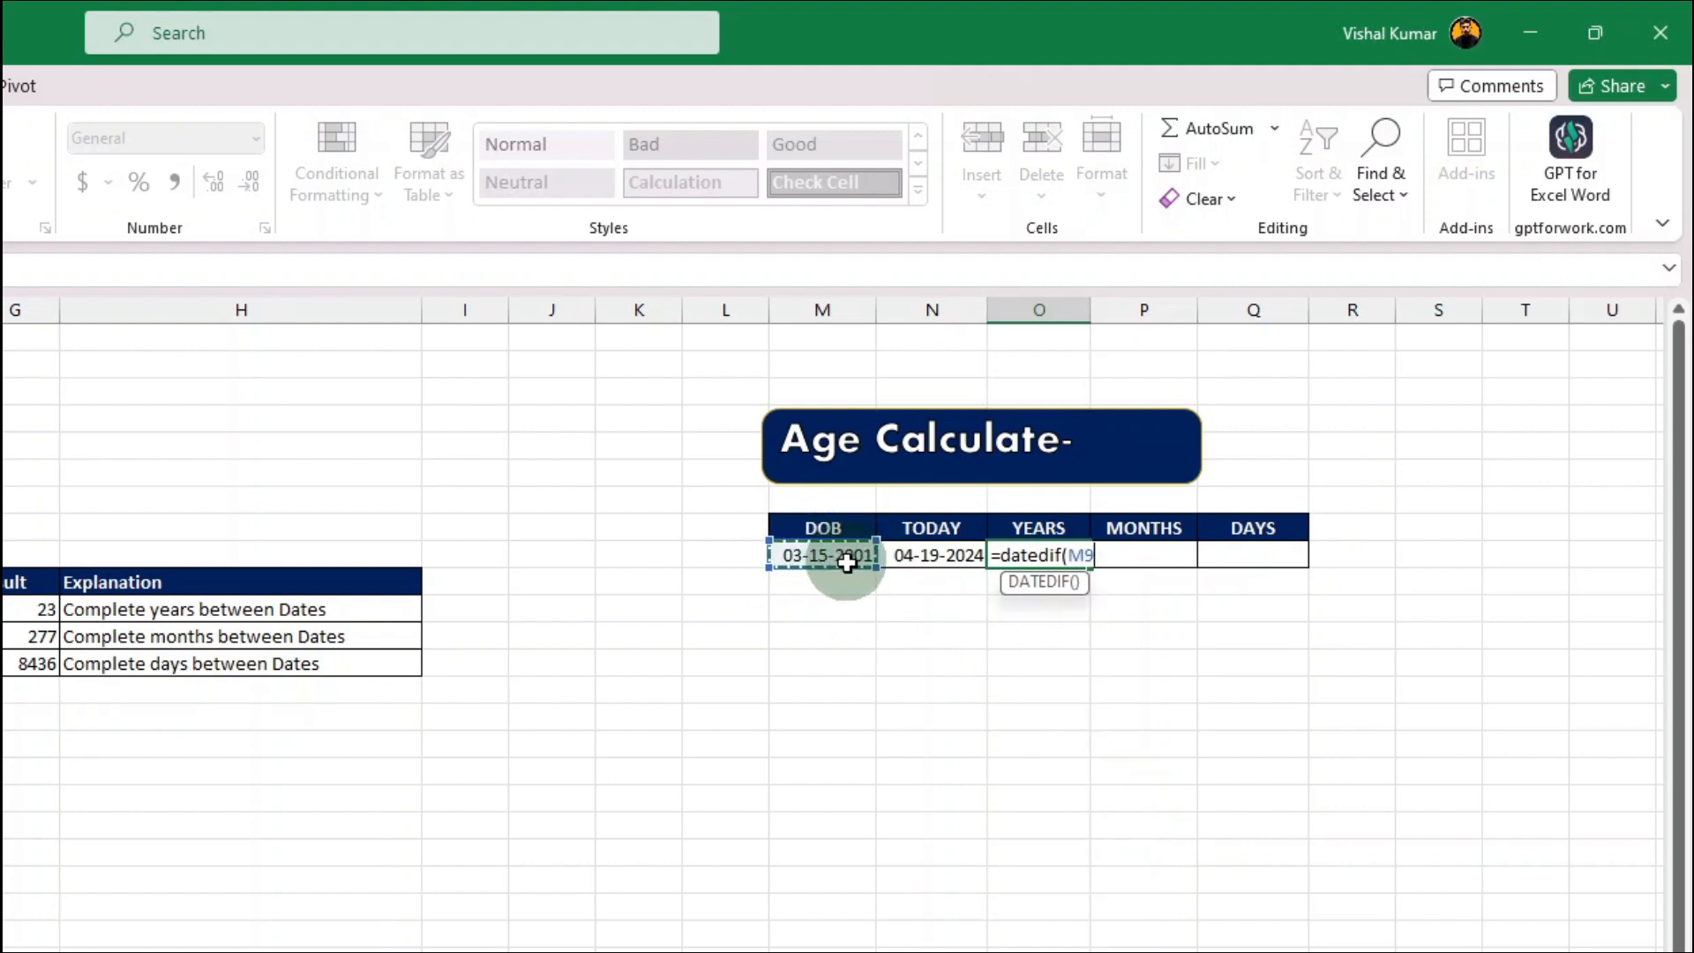
{"action": "type", "text": ","}
{"action": "left_click", "coordinate": [951, 555]}
{"action": "type", "text": ",\"y"}
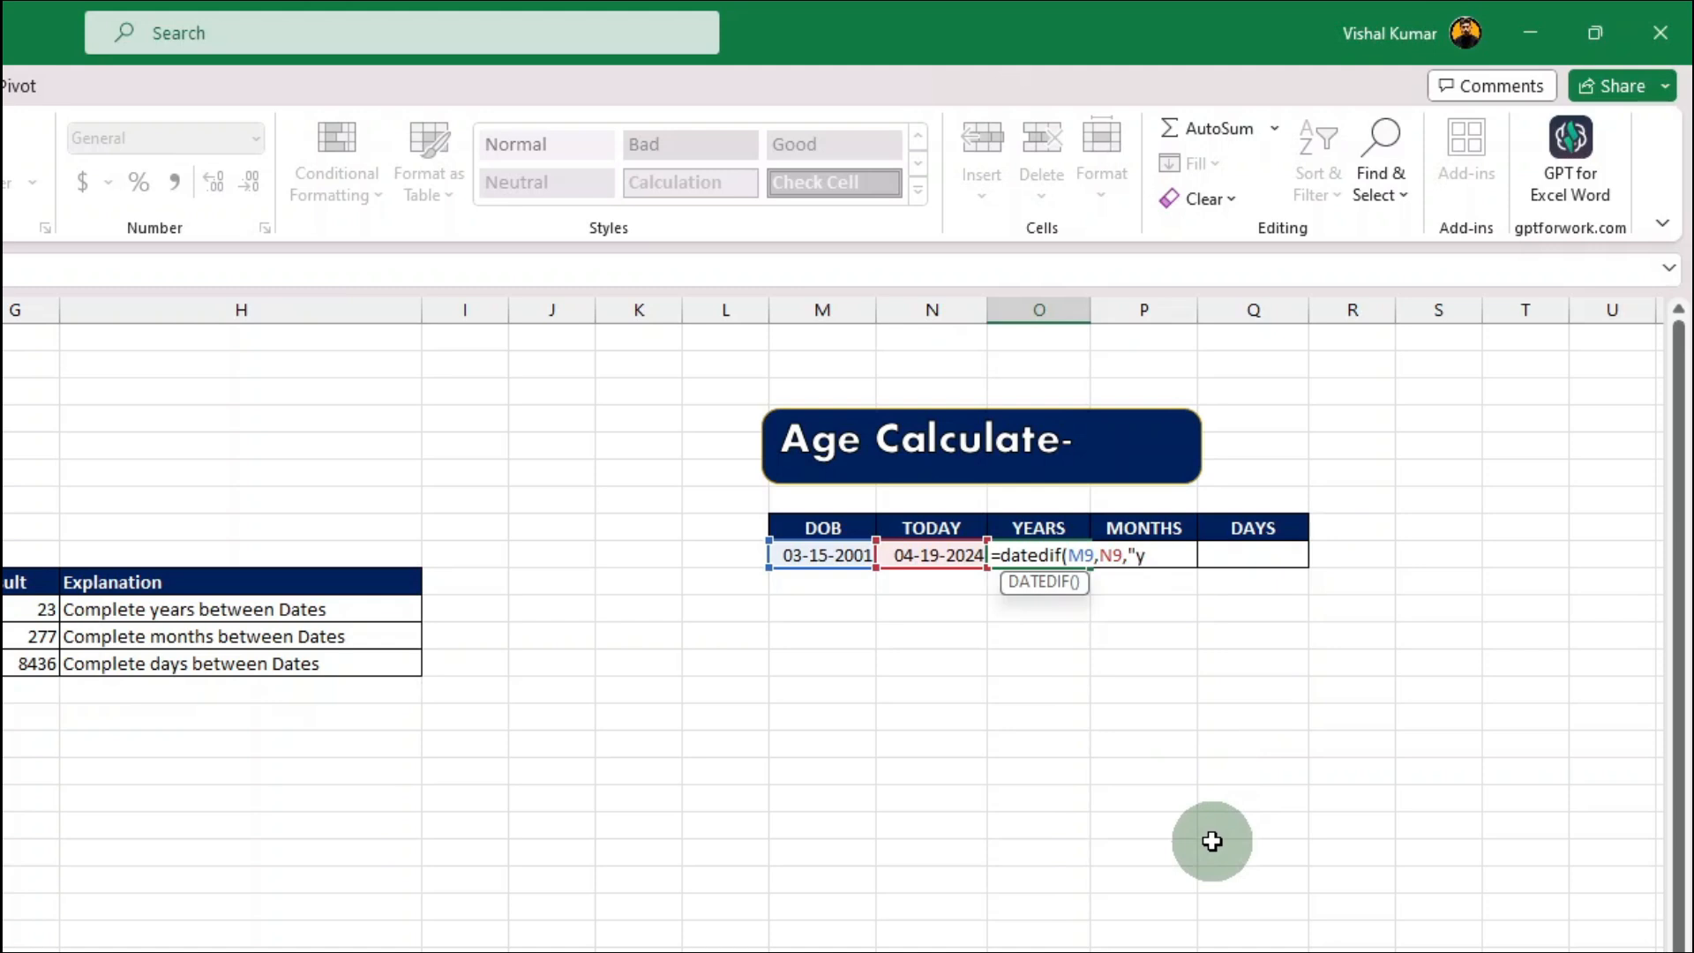
{"action": "type", "text": "\")"}
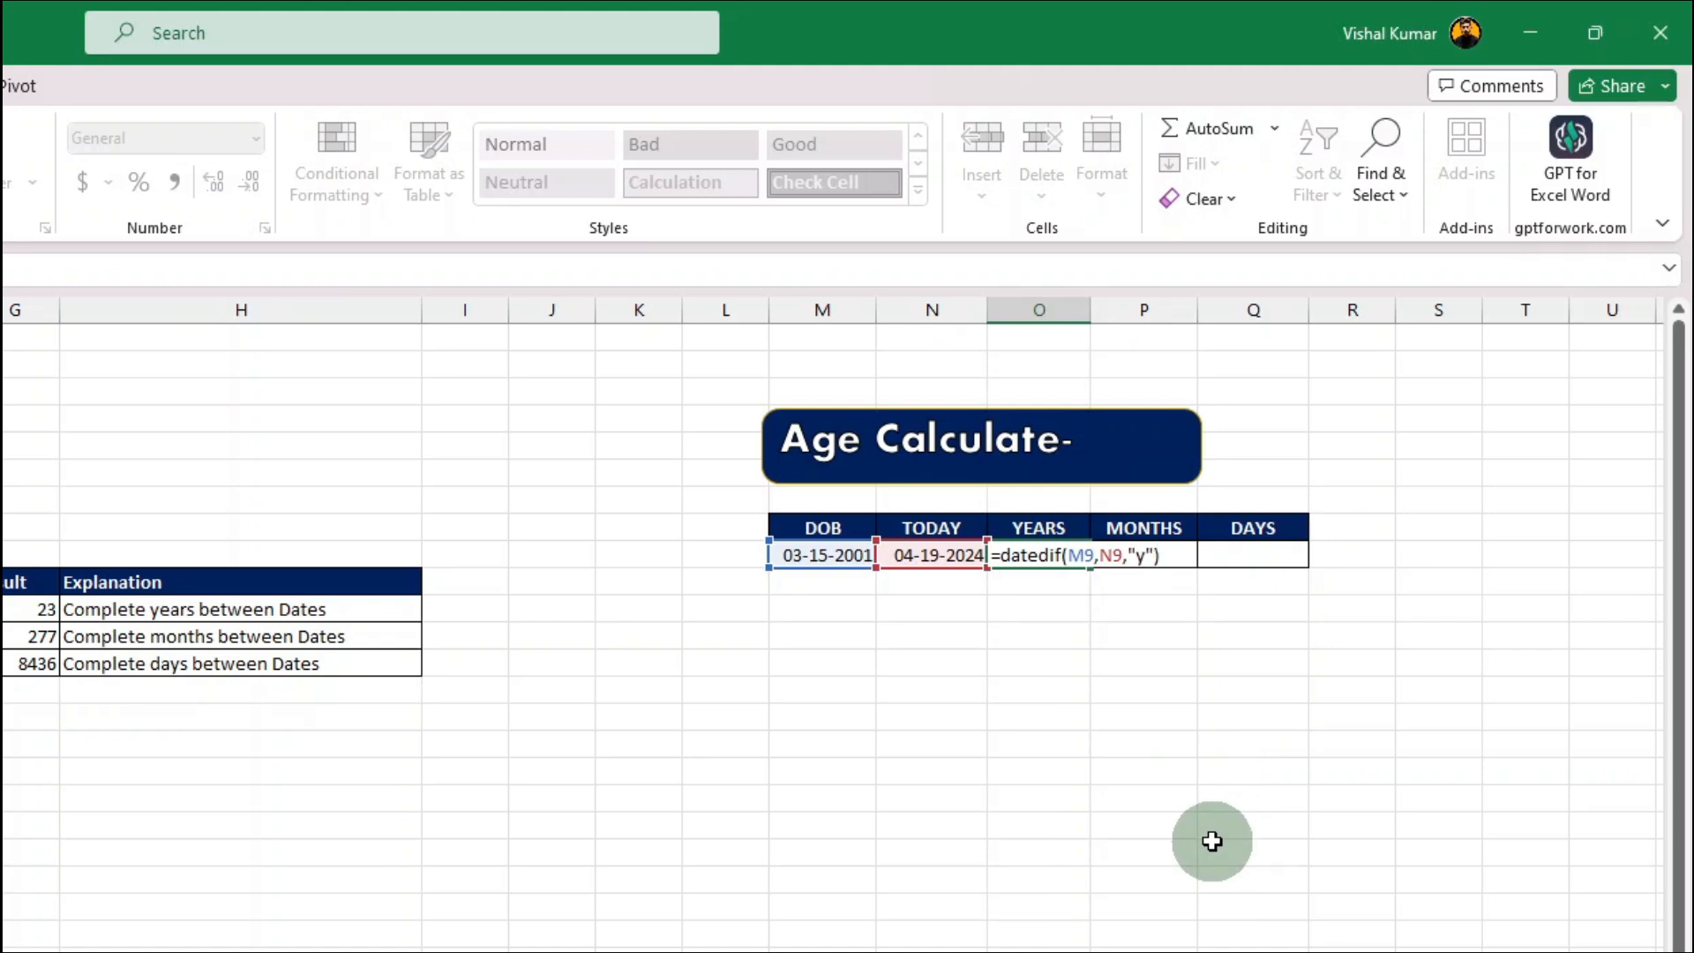
{"action": "key", "text": "Return"}
{"action": "left_click", "coordinate": [1075, 558]}
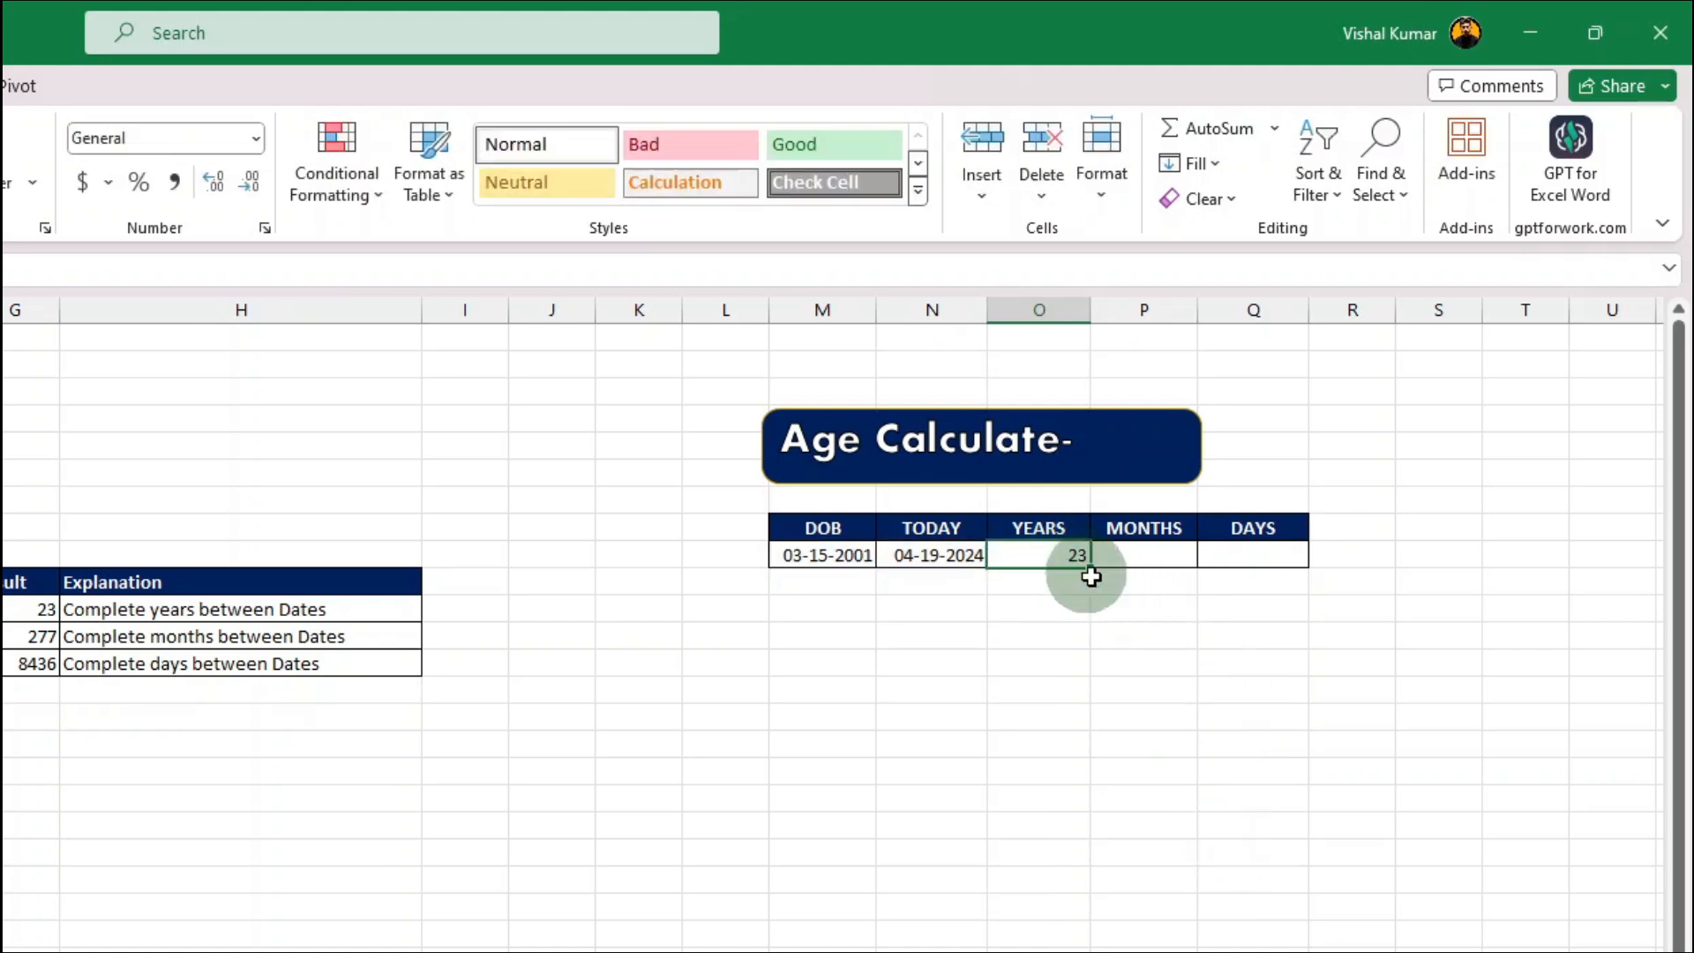
Enter =DATEDIF(M9,N9,"ym") in P9 to return the remaining months of age beyond the complete years.
{"action": "left_click", "coordinate": [1145, 559]}
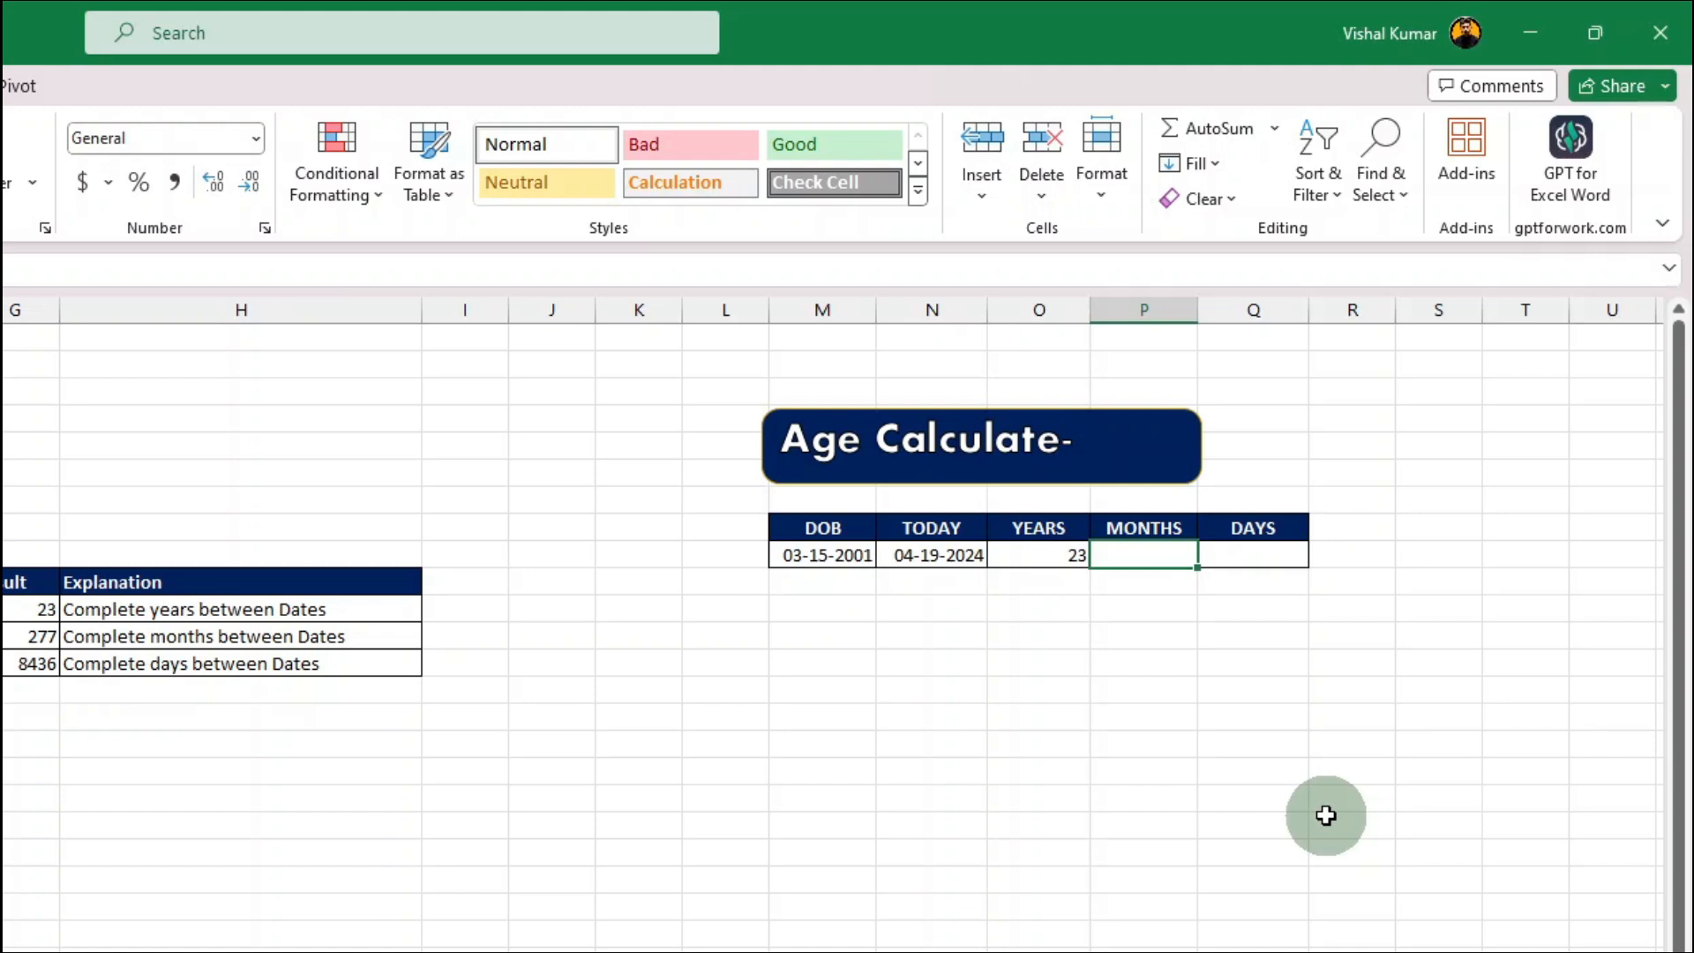
{"action": "type", "text": "=da"}
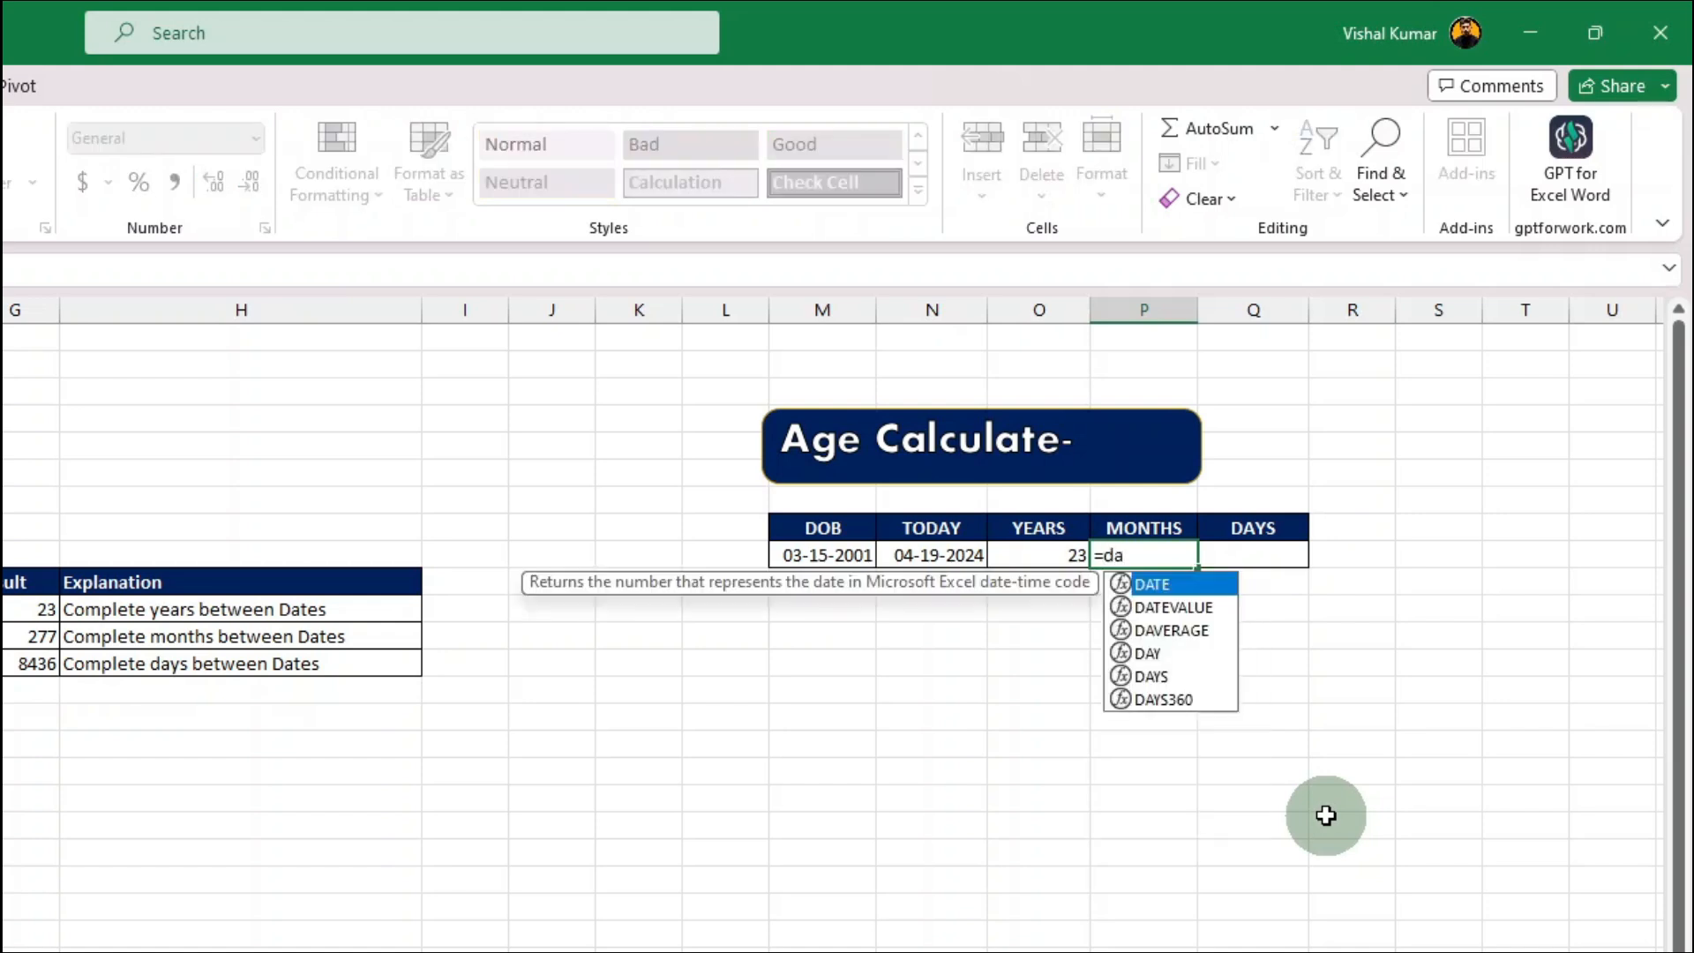
{"action": "type", "text": "tedif("}
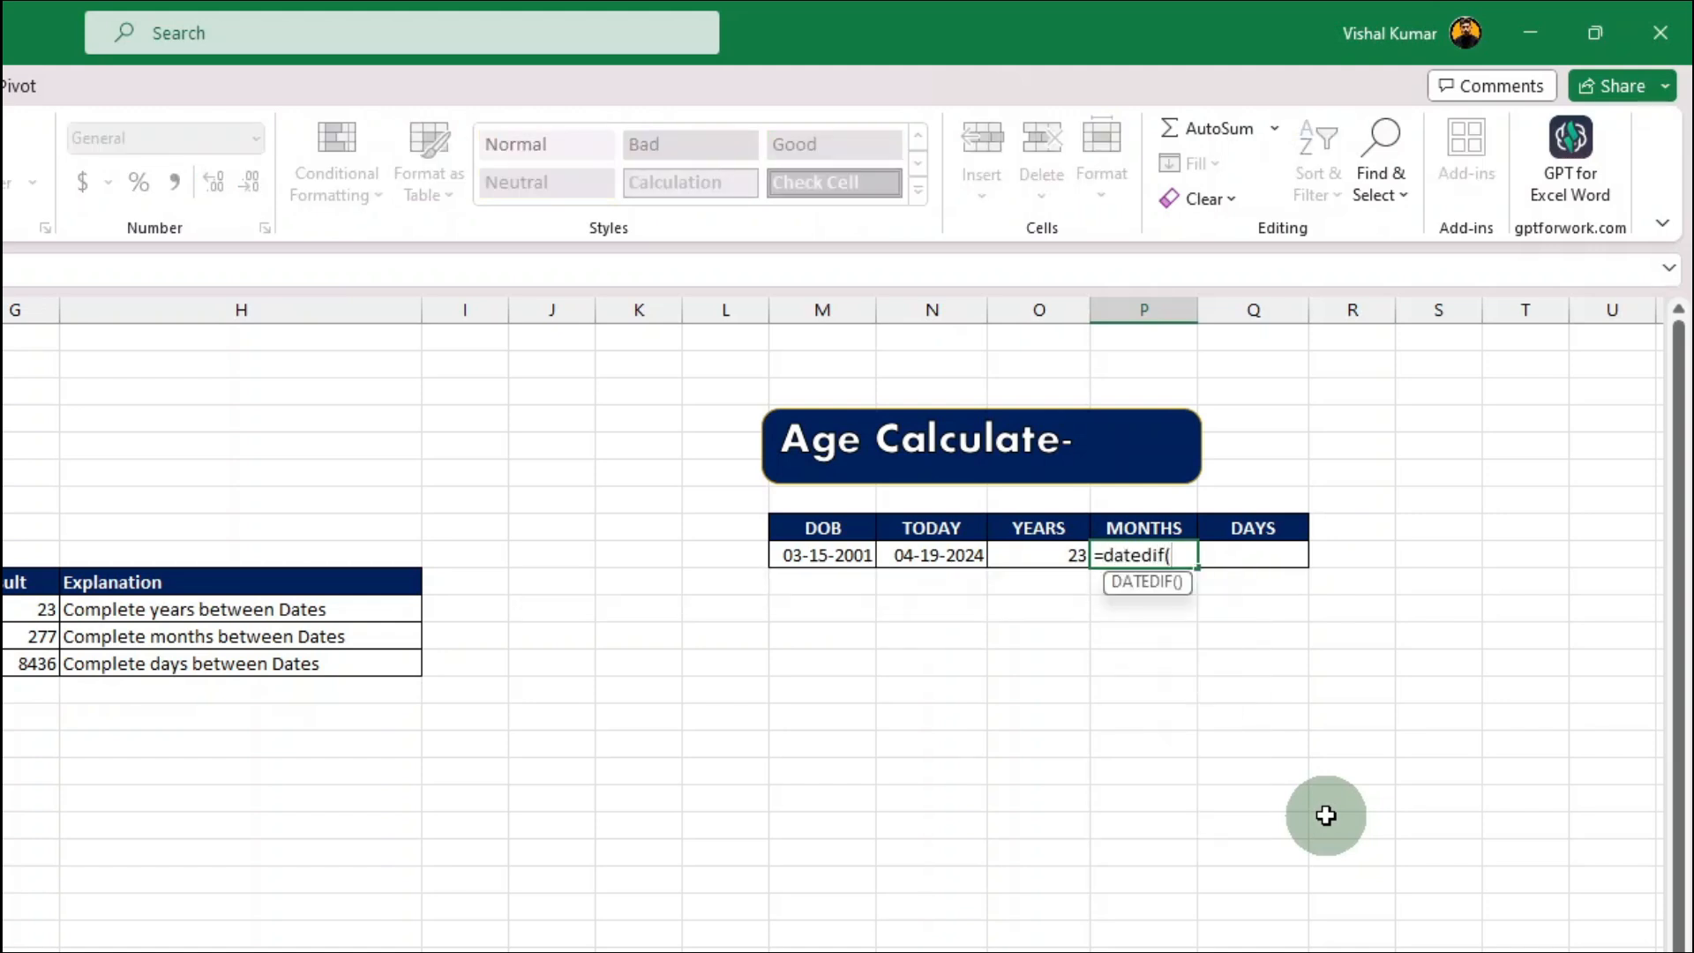
{"action": "left_click", "coordinate": [825, 556]}
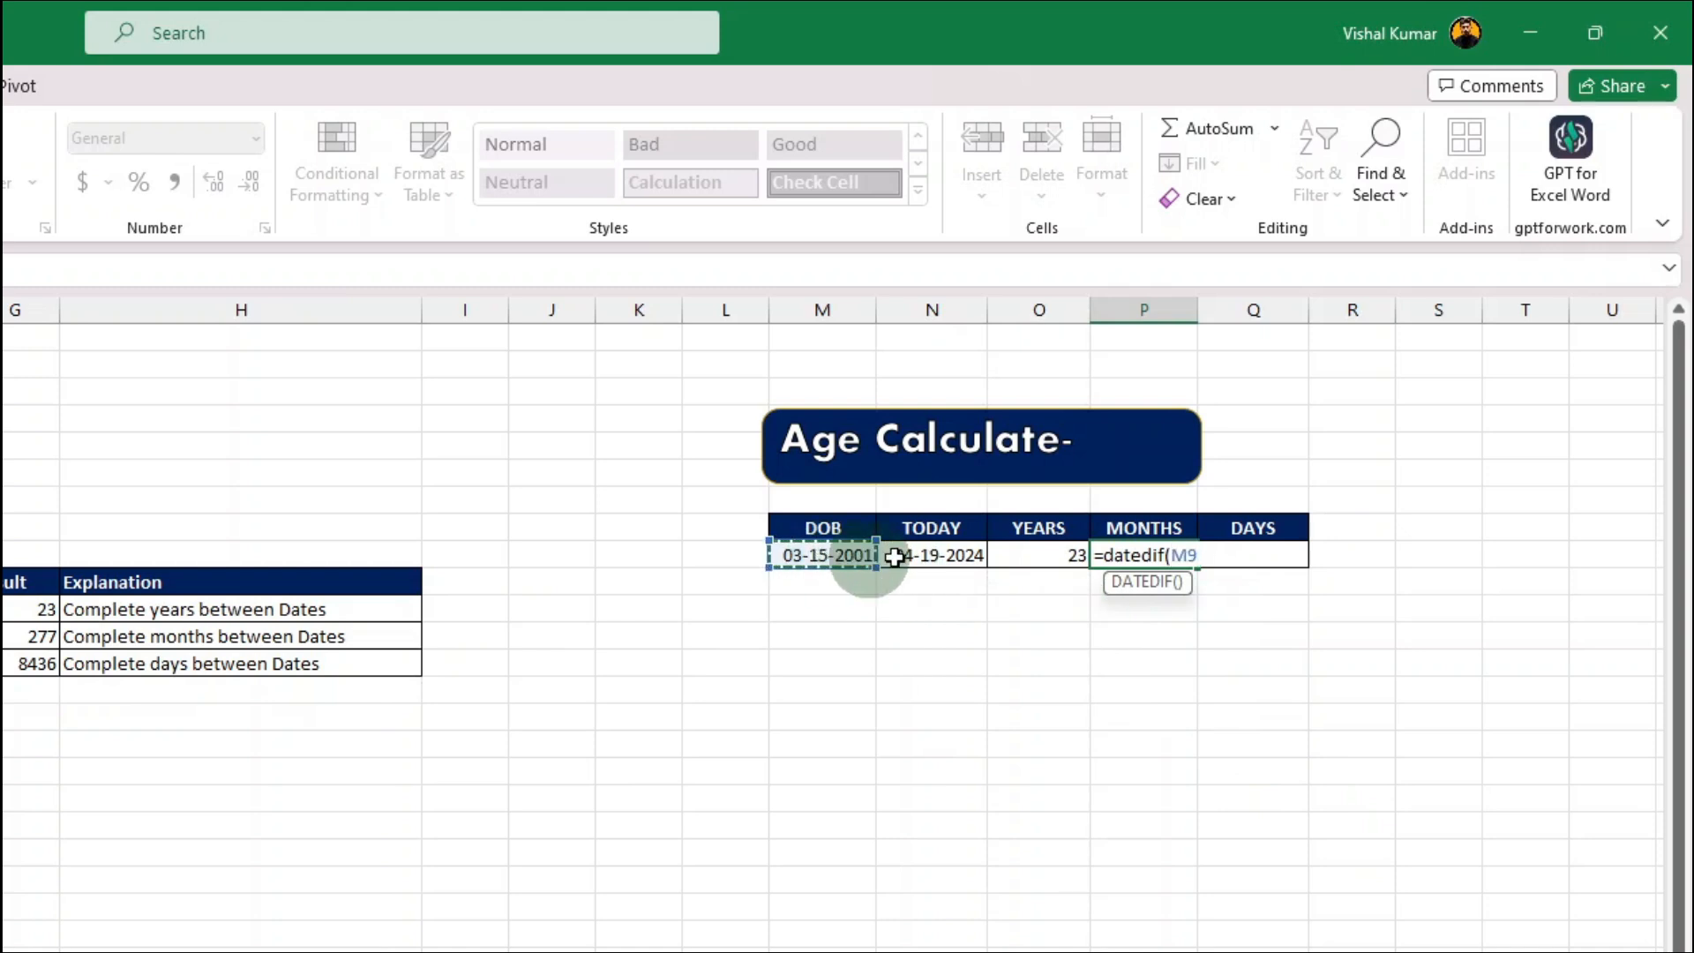
{"action": "type", "text": ","}
{"action": "left_click", "coordinate": [921, 554]}
{"action": "type", "text": ",\"ym\")"}
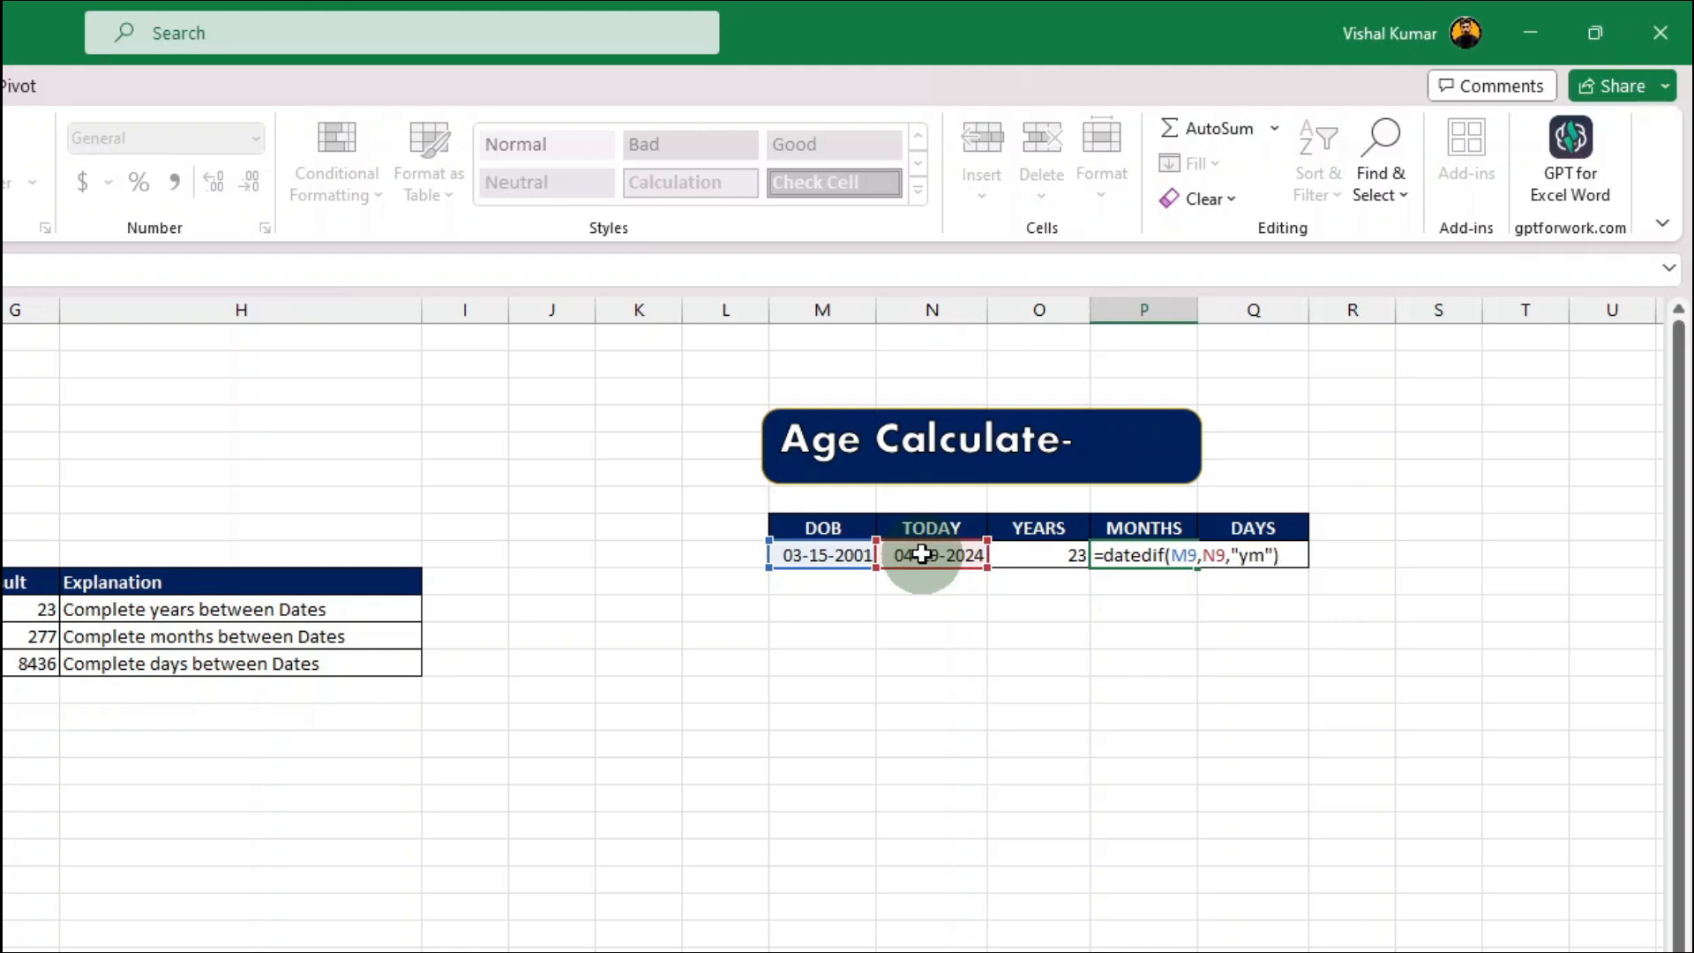
{"action": "key", "text": "Return"}
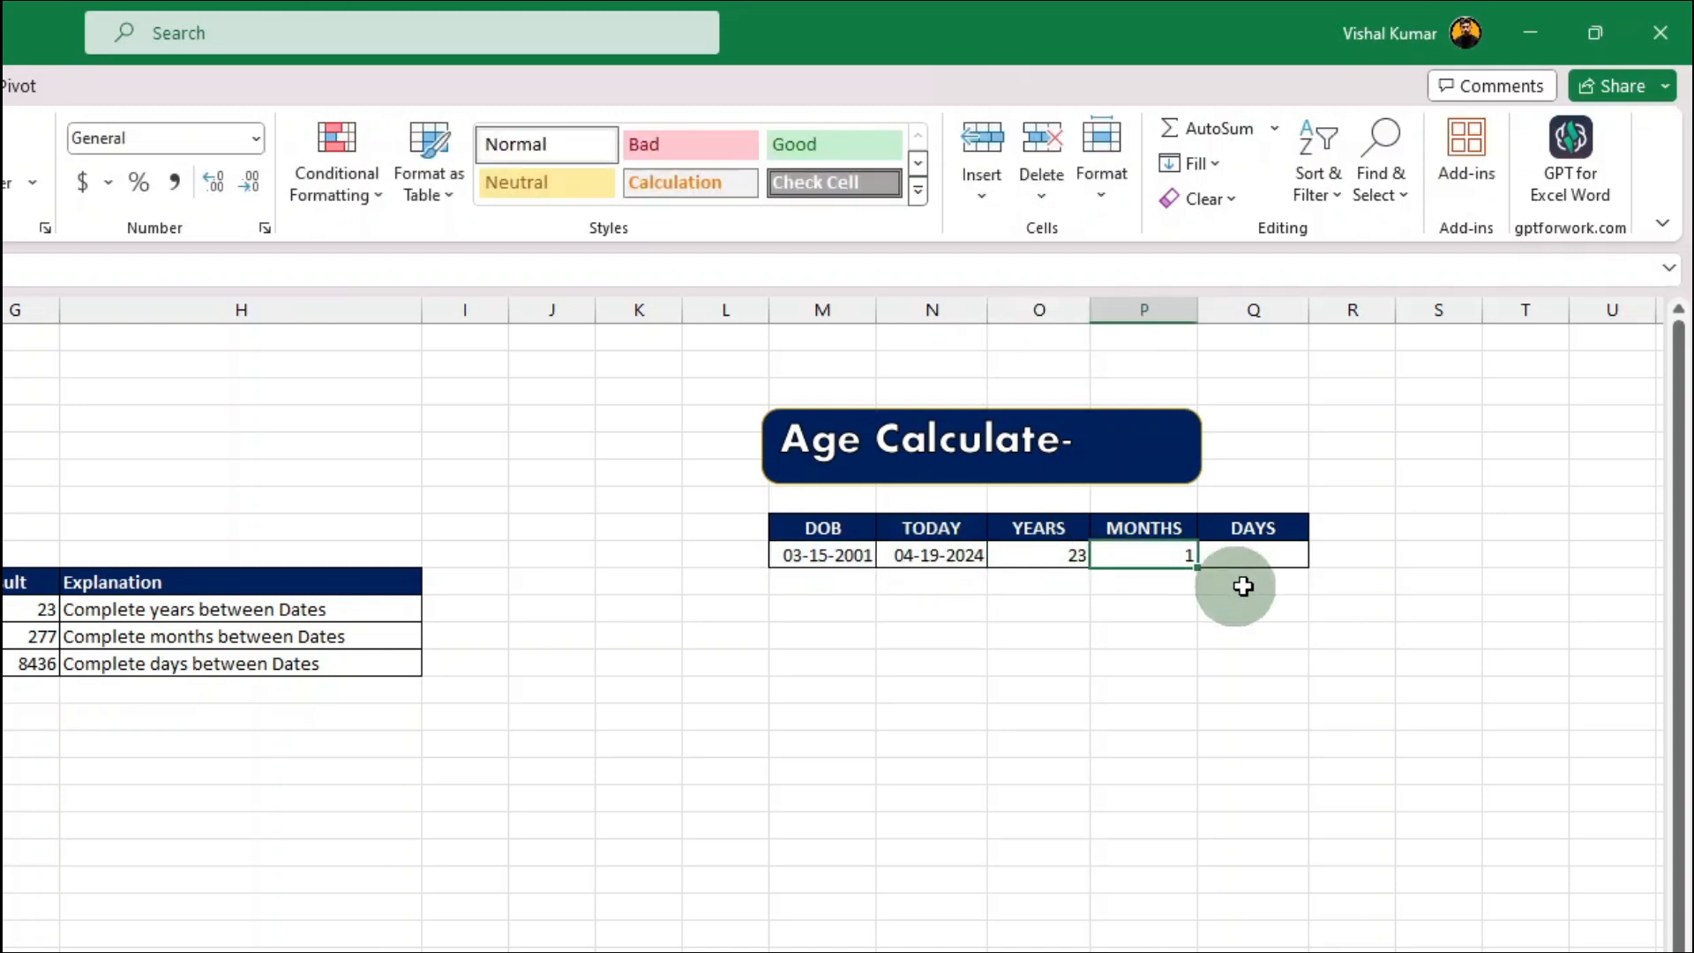
Enter =DATEDIF(M9,N9,"md") in Q9 to return the remaining days of age beyond the complete months.
{"action": "left_click", "coordinate": [1258, 556]}
{"action": "type", "text": "=datedfi"}
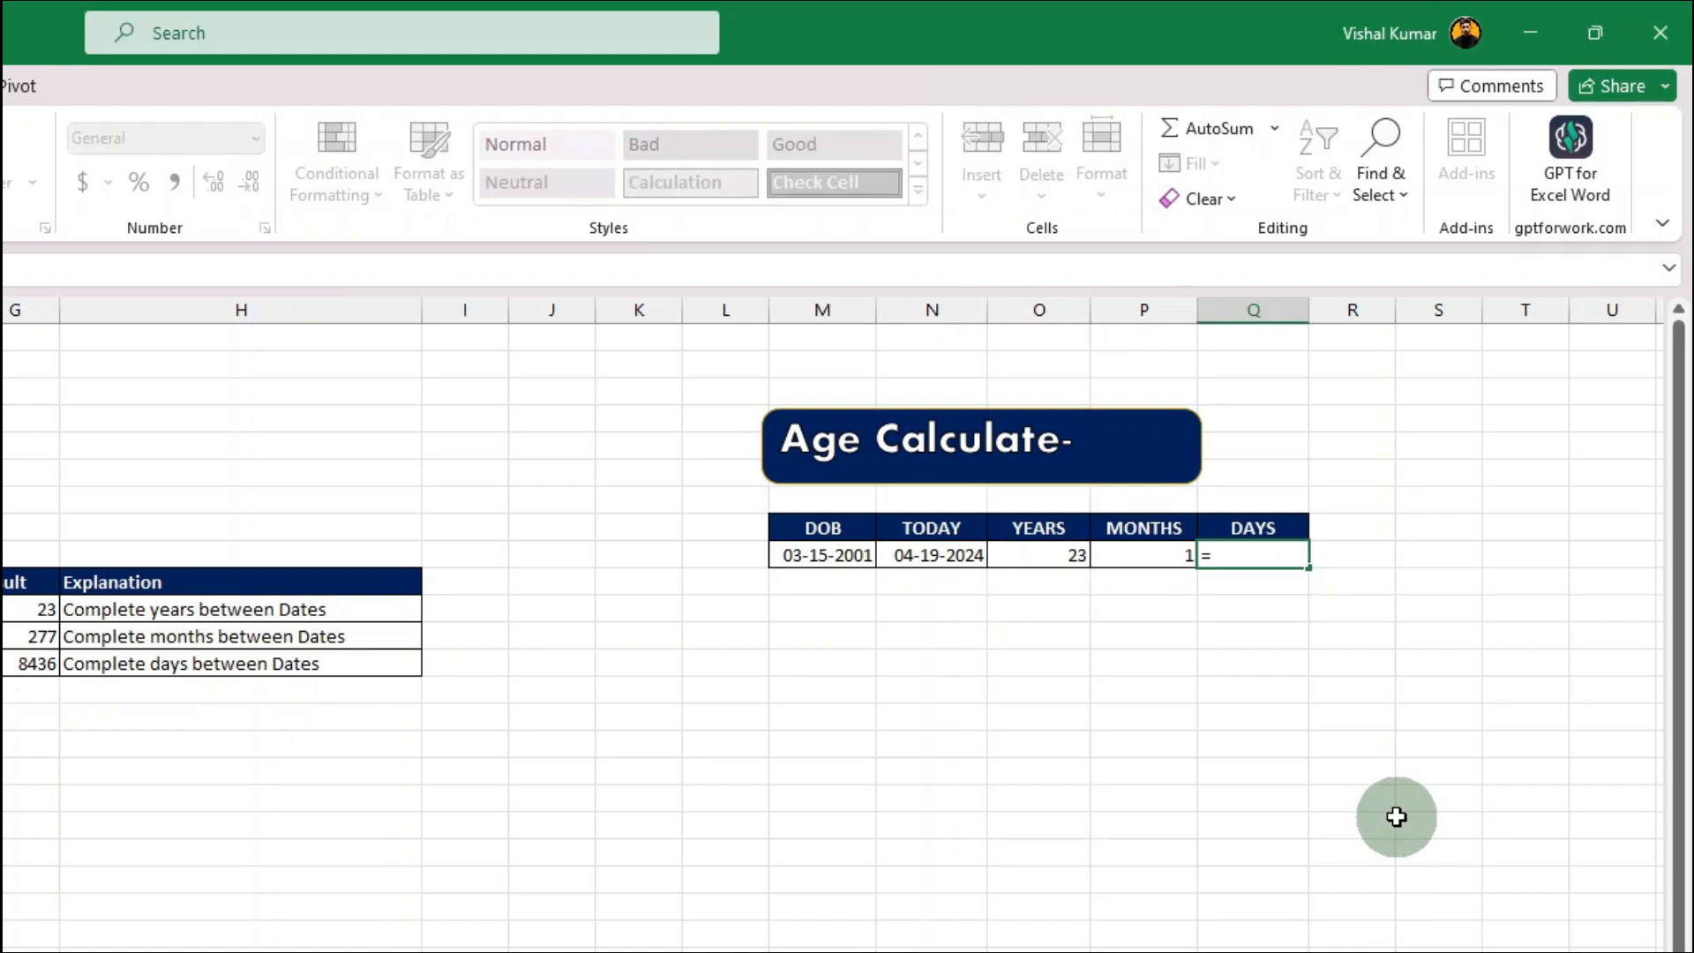
{"action": "key", "text": "BackSpace"}
{"action": "key", "text": "BackSpace"}
{"action": "type", "text": "if("}
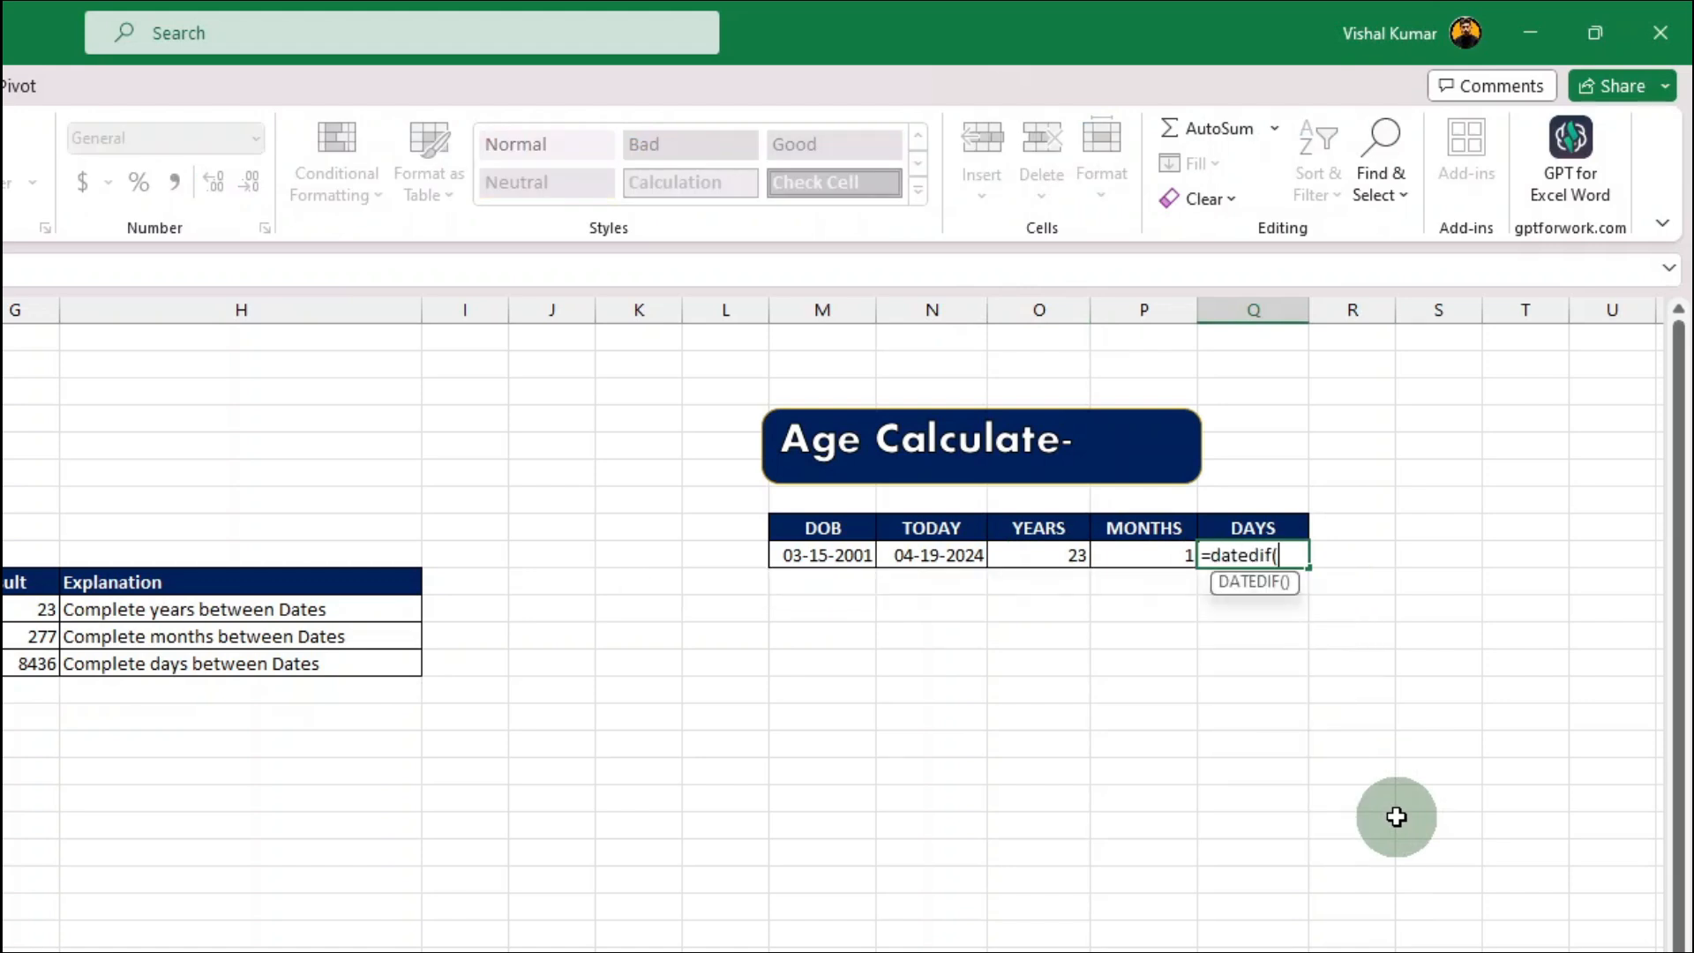
{"action": "left_click", "coordinate": [829, 557]}
{"action": "type", "text": ","}
{"action": "left_click", "coordinate": [936, 554]}
{"action": "type", "text": ",\"md\""}
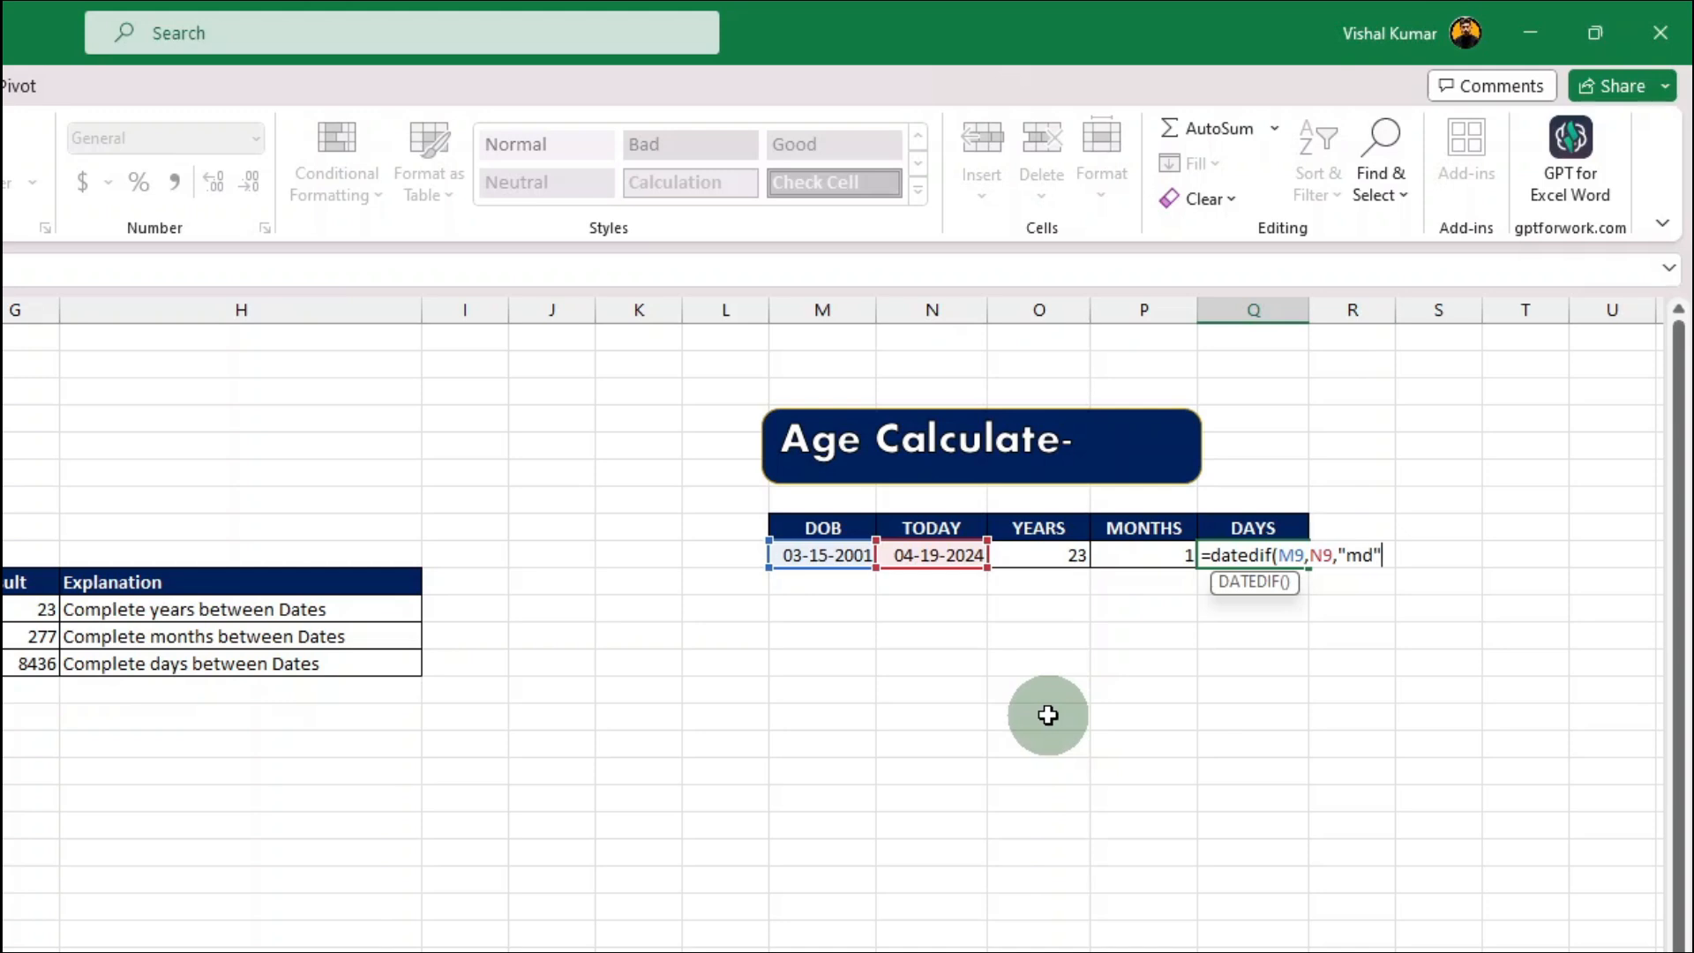
{"action": "type", "text": ")"}
{"action": "key", "text": "Return"}
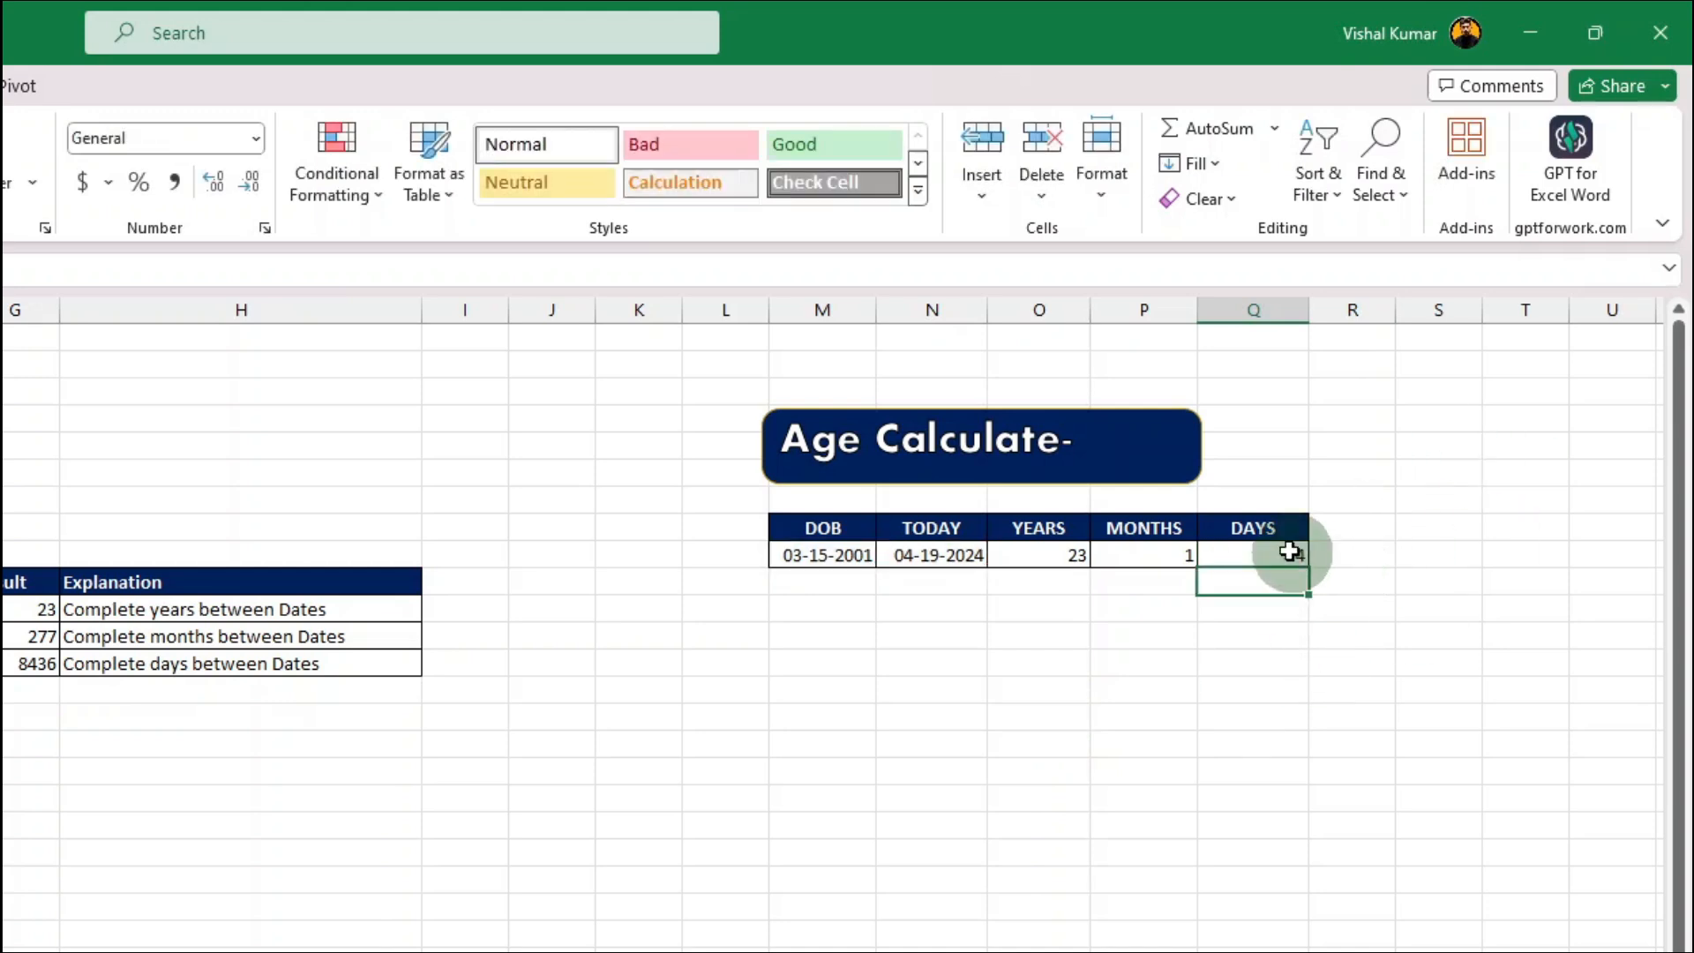
Check the age results in O9:Q9 against the dates in M9:N9, and view the custom number format of the DOB cell without changing it.
{"action": "left_click", "coordinate": [1049, 554]}
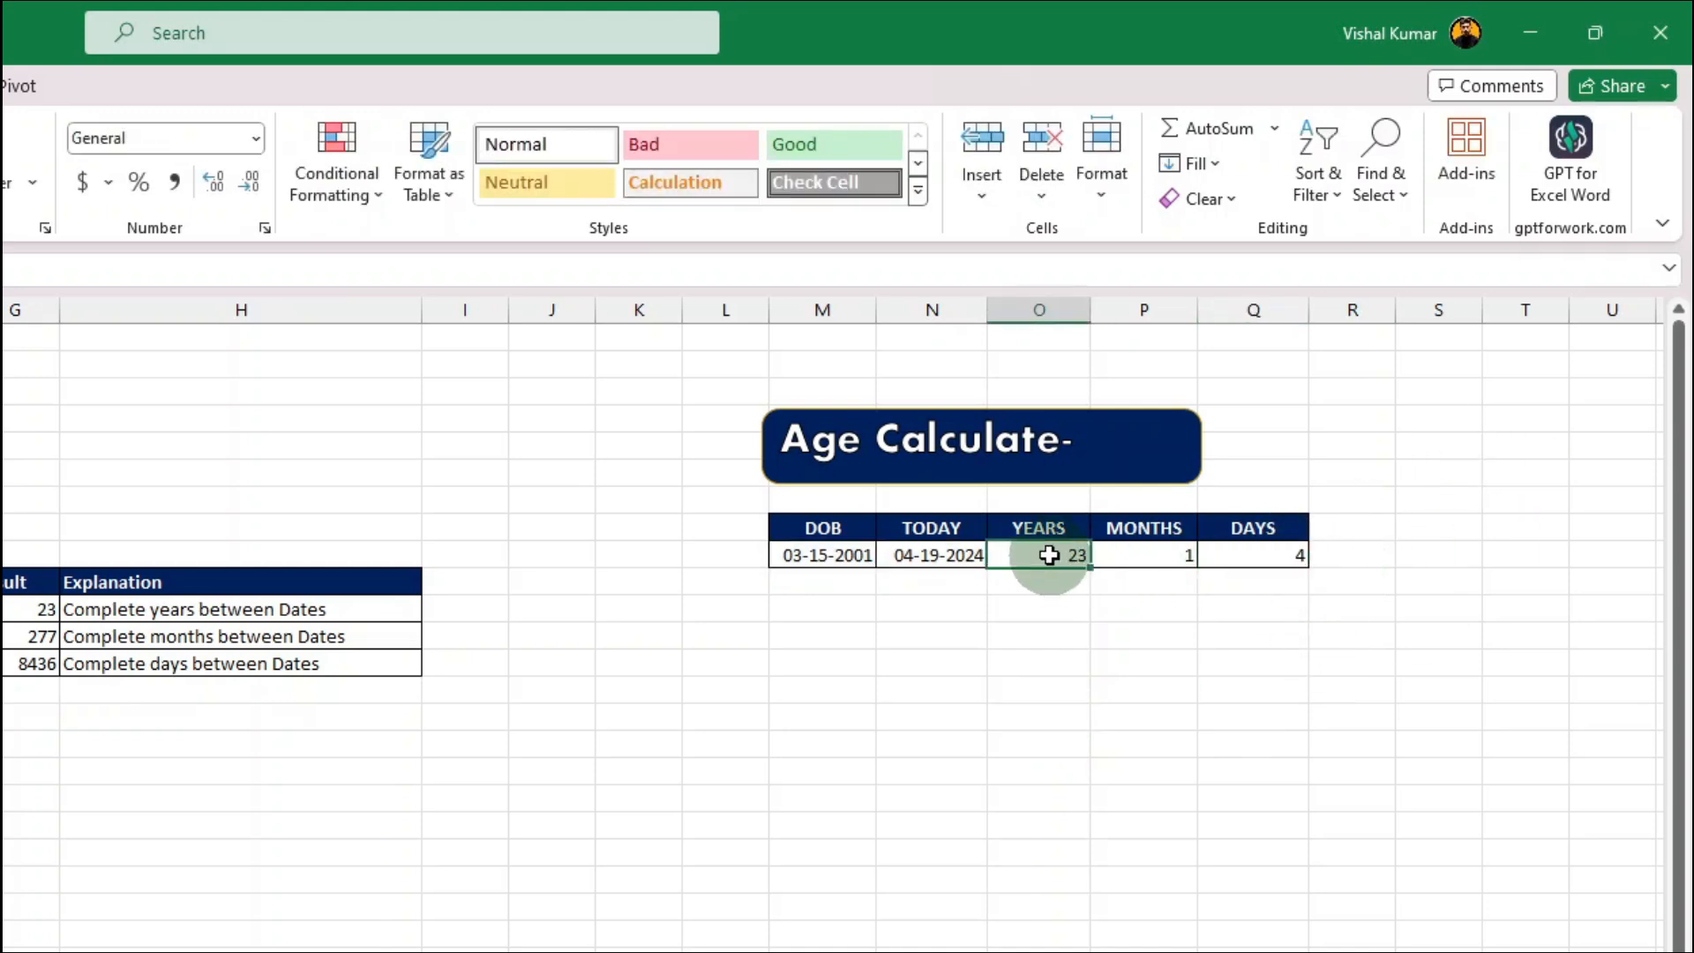
{"action": "left_click", "coordinate": [1155, 558]}
{"action": "left_click", "coordinate": [1293, 556]}
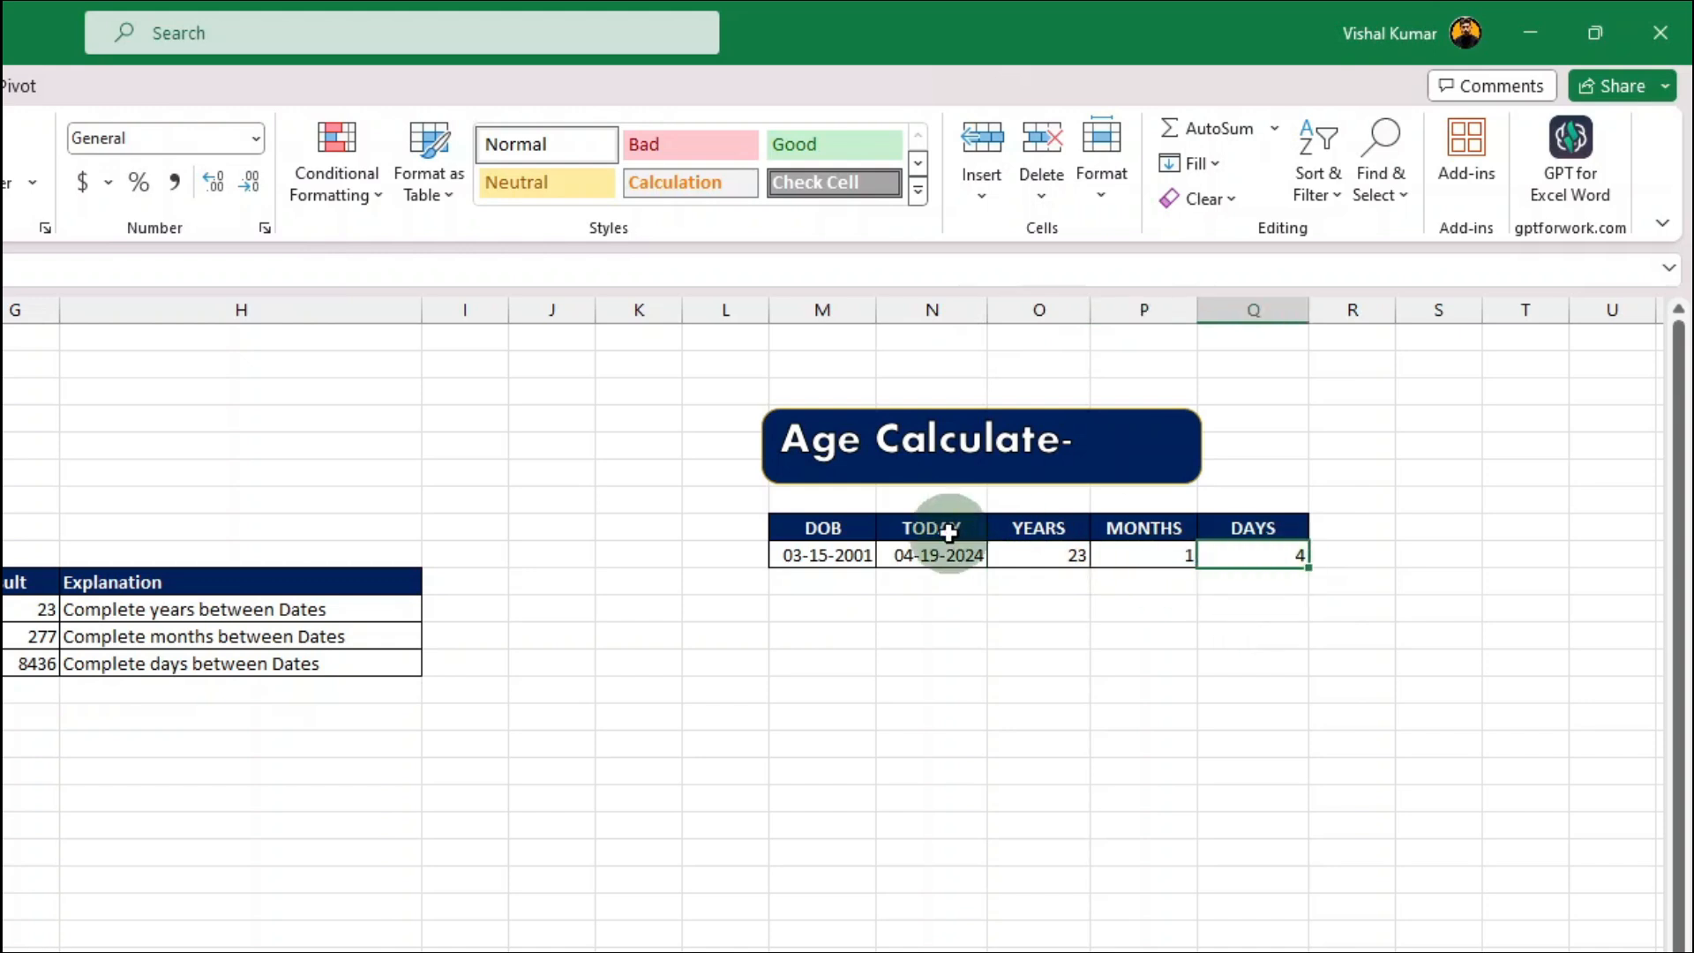
{"action": "left_click", "coordinate": [825, 554]}
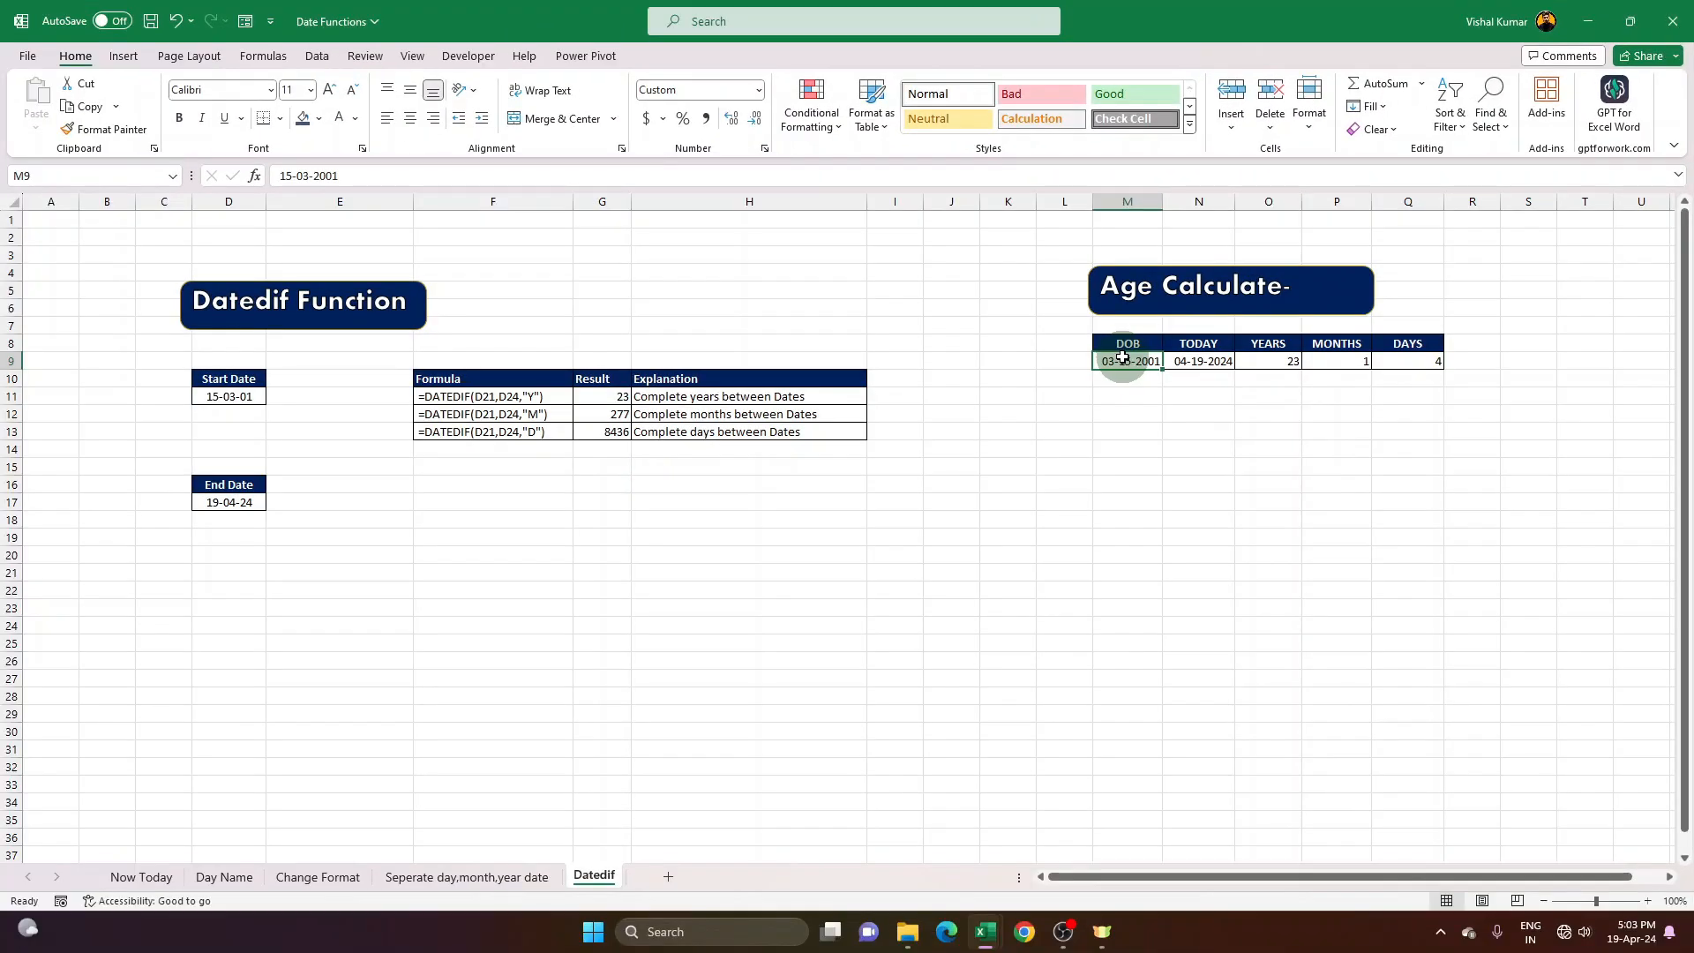
{"action": "left_click_drag", "start_coordinate": [1141, 362], "coordinate": [1209, 361]}
{"action": "left_click", "coordinate": [1145, 363]}
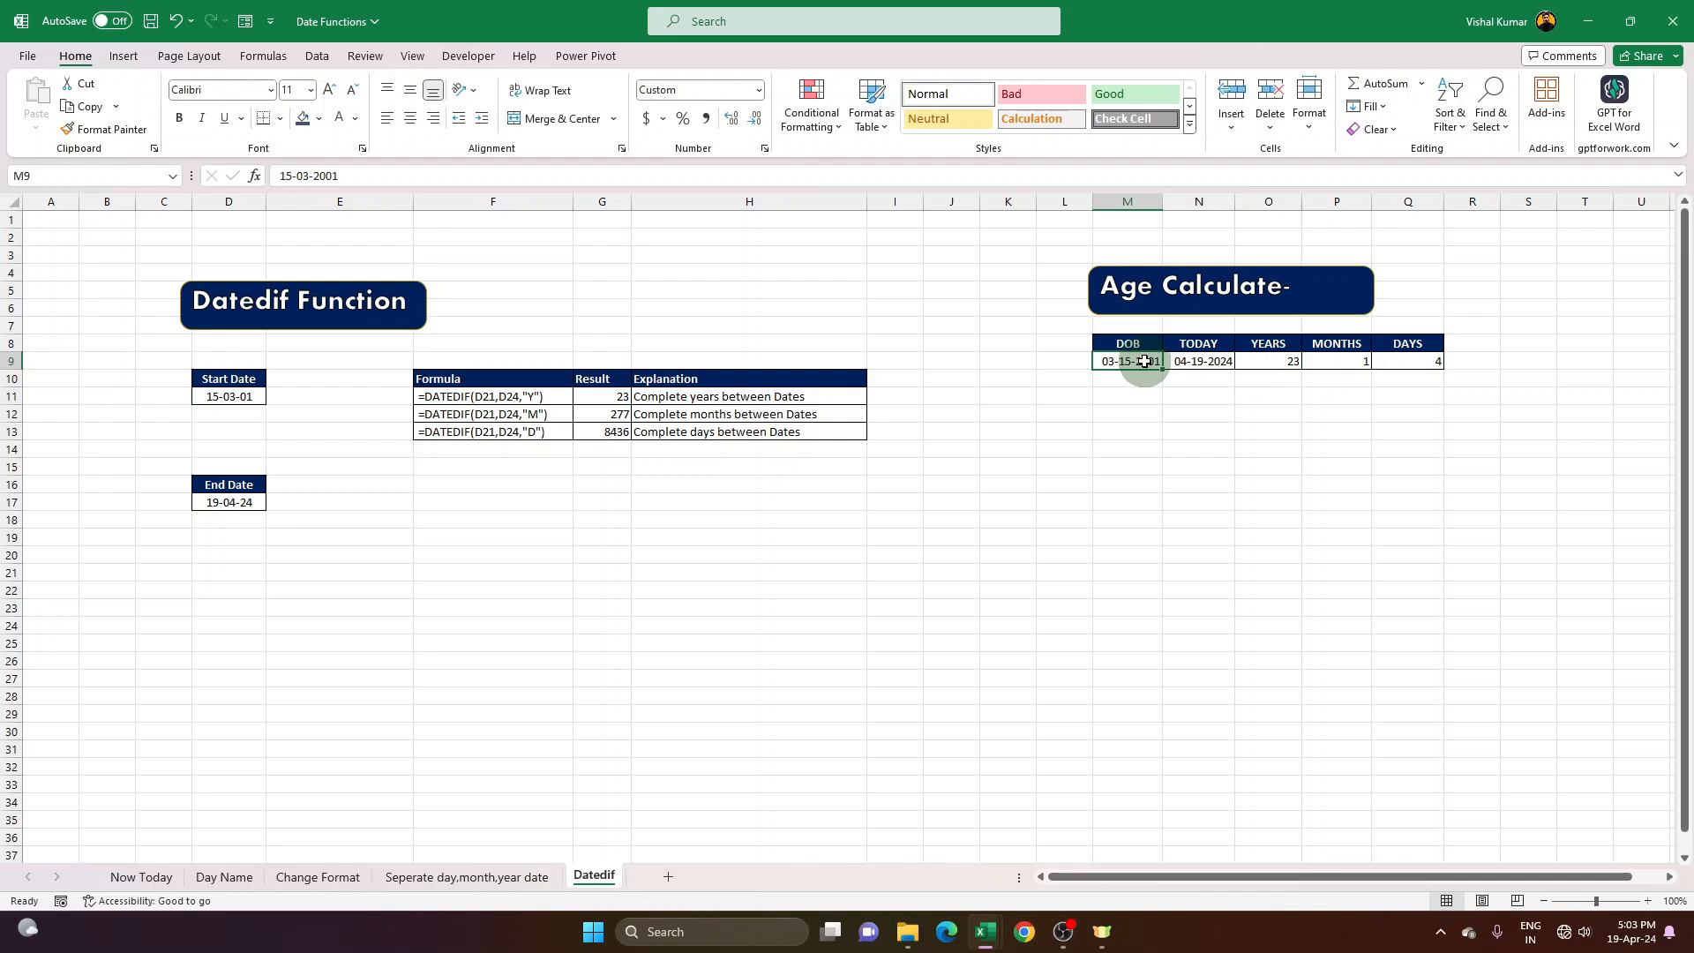
{"action": "key", "text": "ctrl+1"}
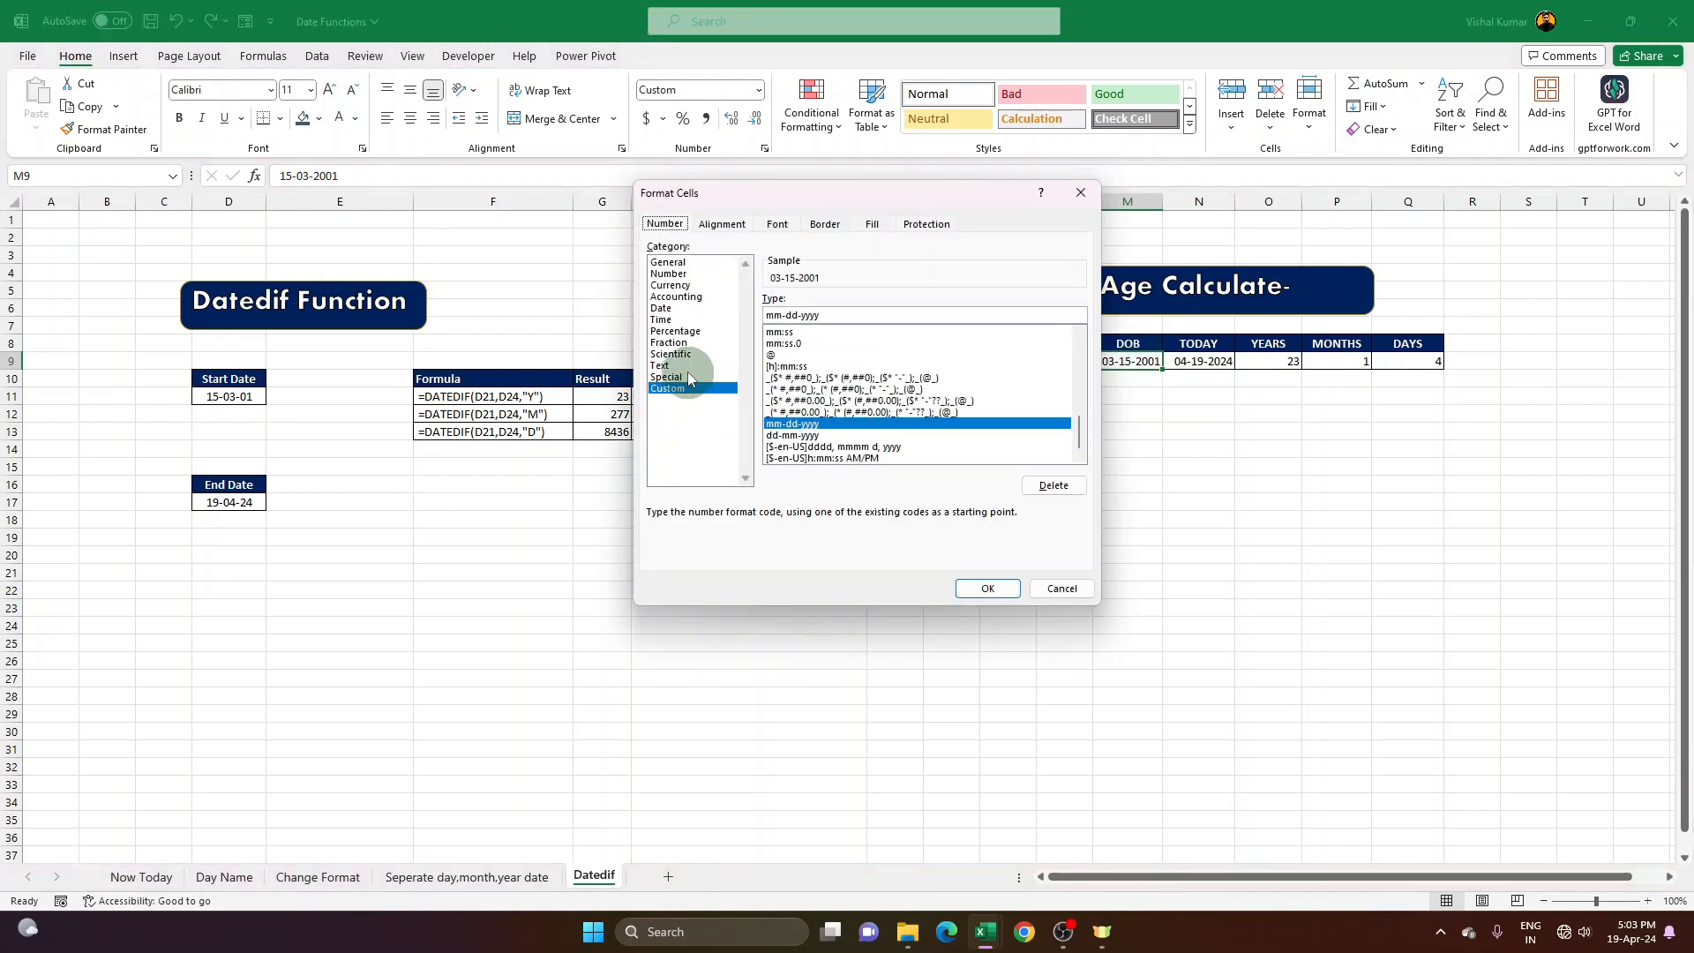
{"action": "left_click", "coordinate": [1063, 588]}
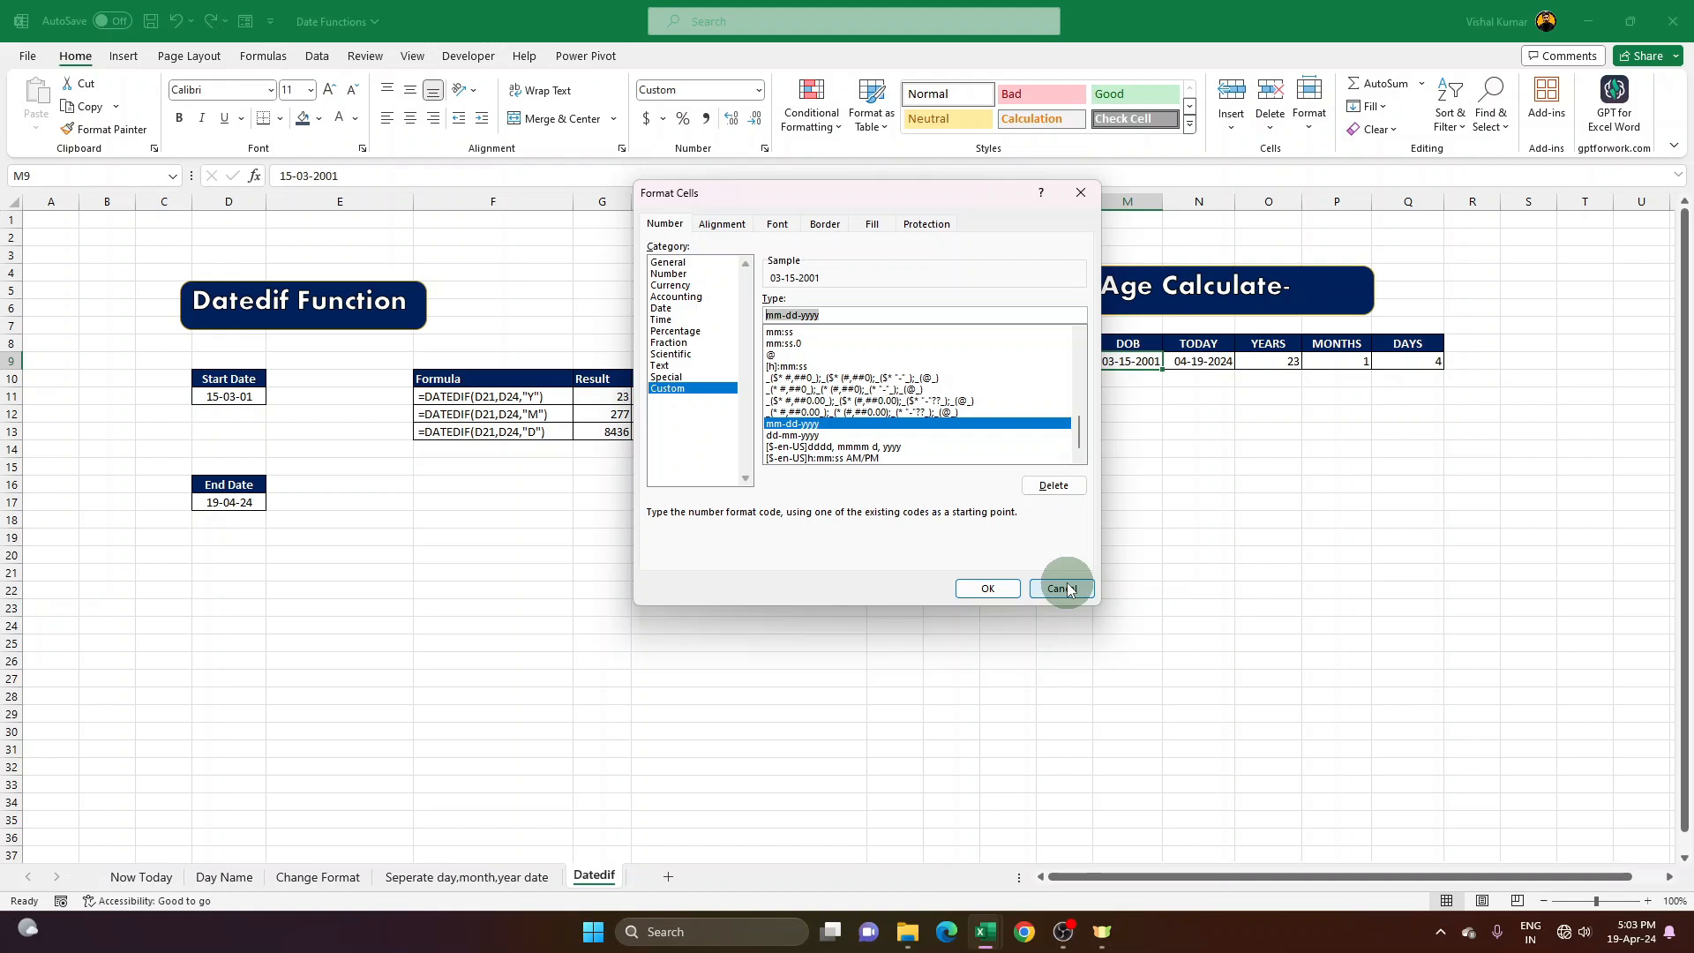
{"action": "left_click", "coordinate": [1063, 588]}
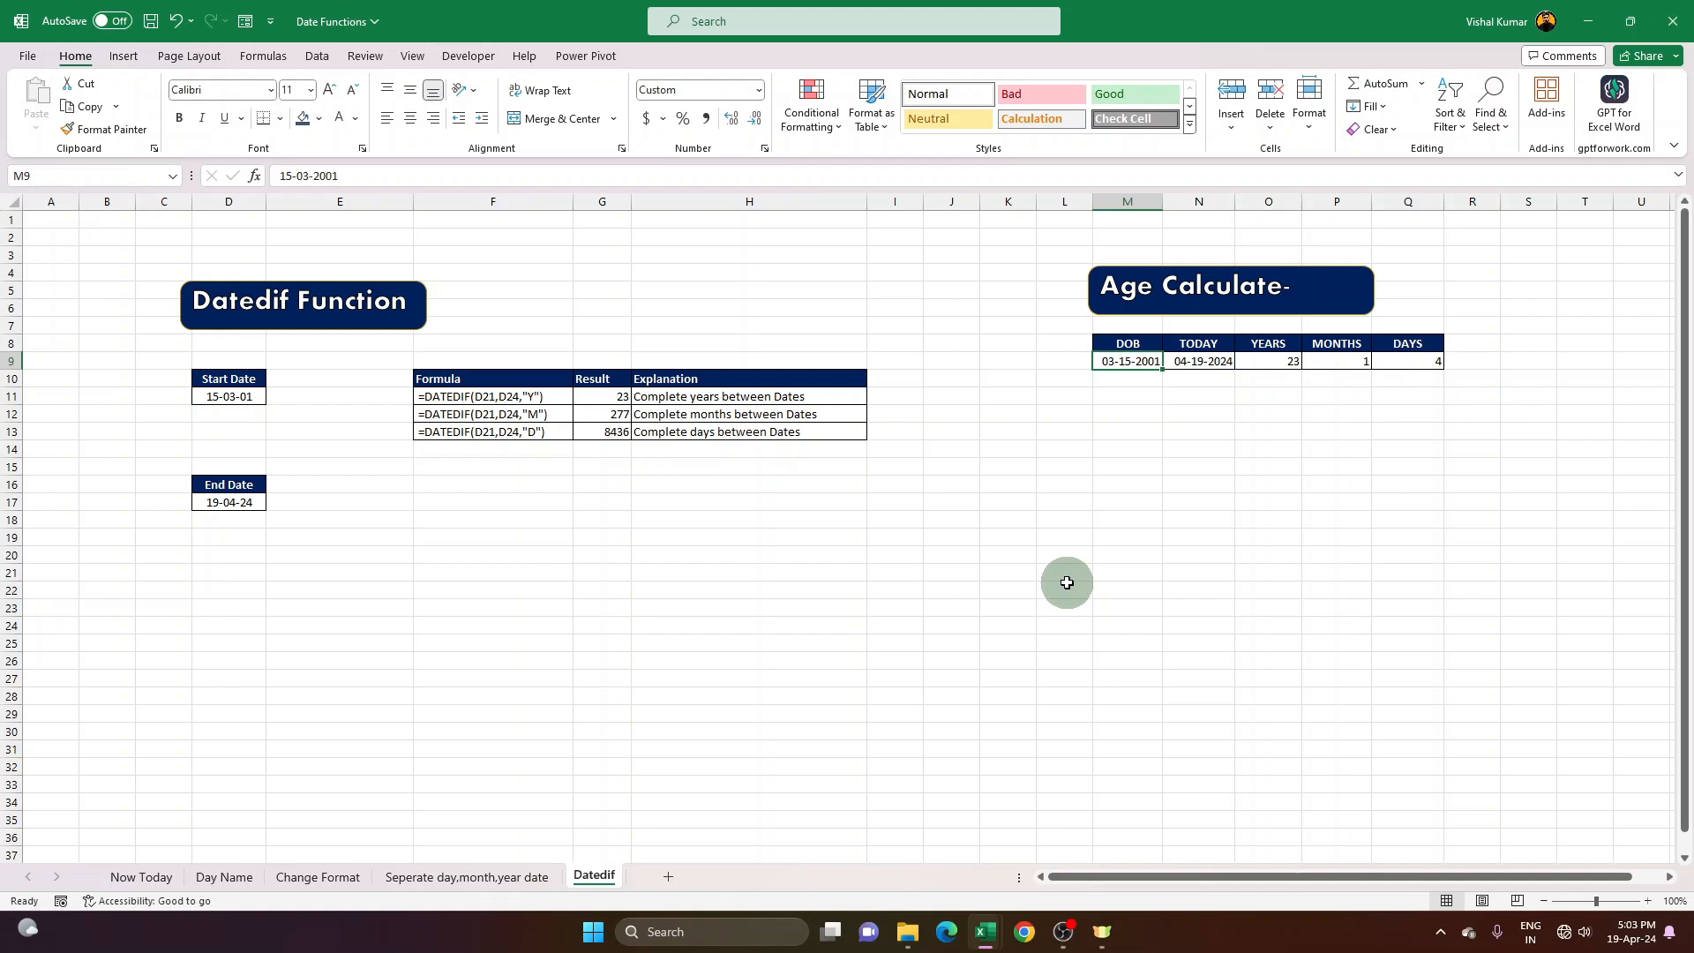
{"action": "left_click", "coordinate": [1157, 313]}
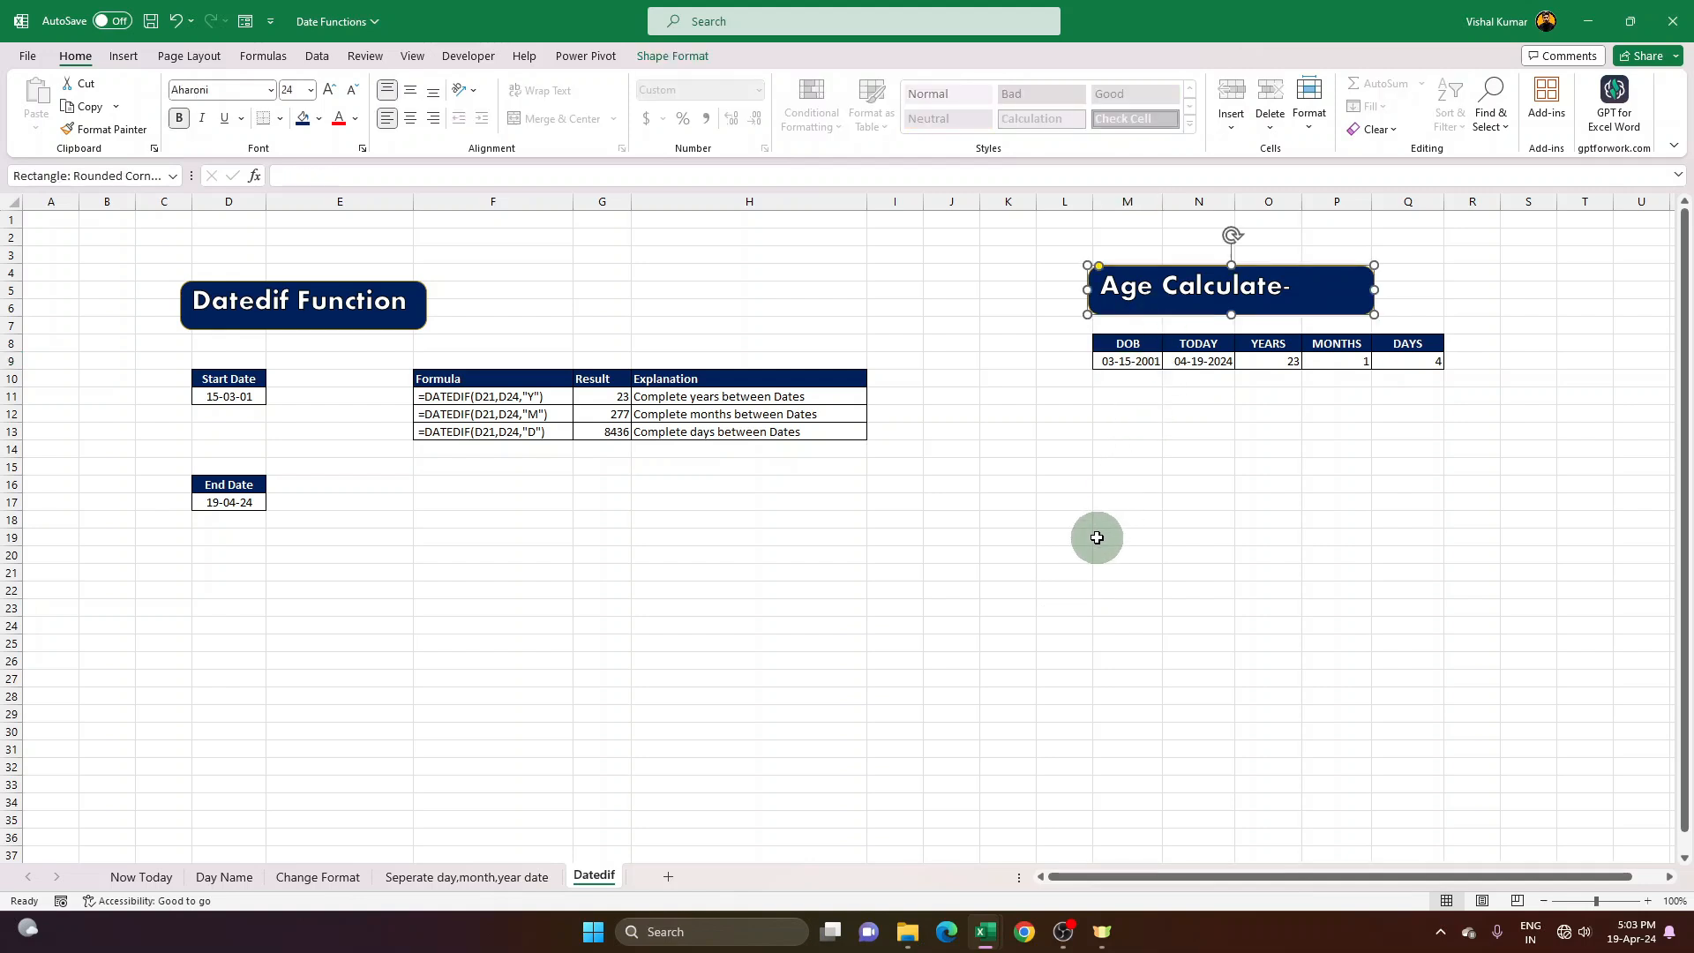
Review the Now Today and Day Name sheets, and inspect the day-name formula in C9 of the Day Name sheet.
{"action": "left_click", "coordinate": [163, 873]}
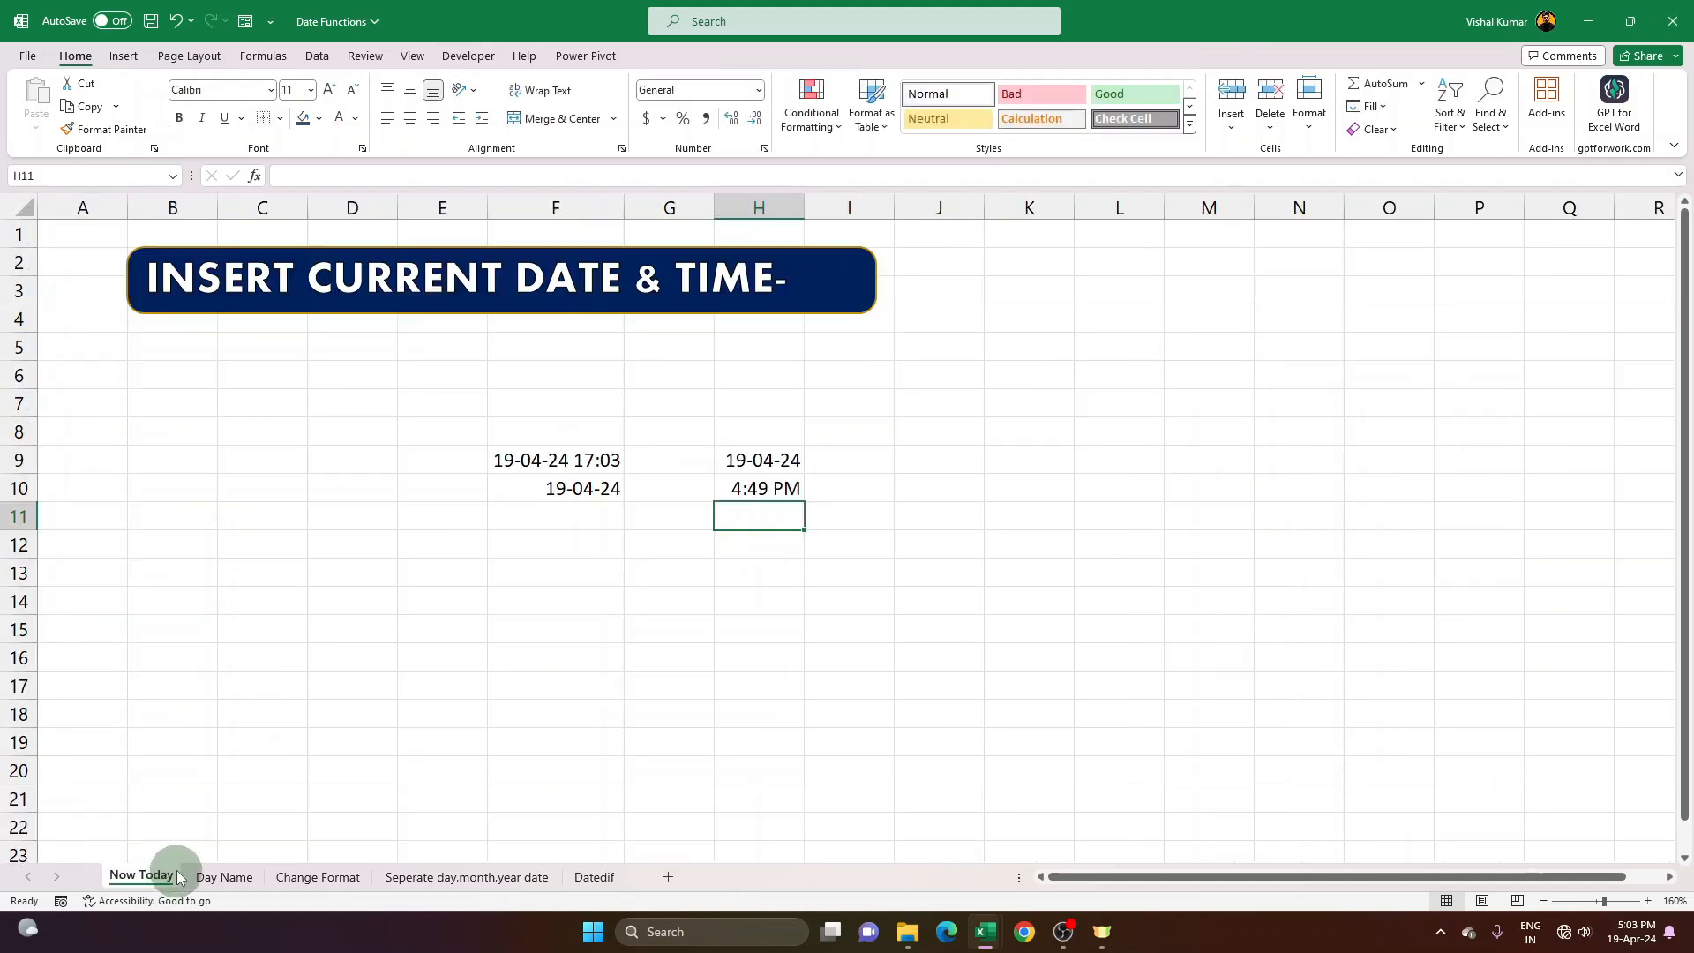
{"action": "left_click", "coordinate": [226, 876]}
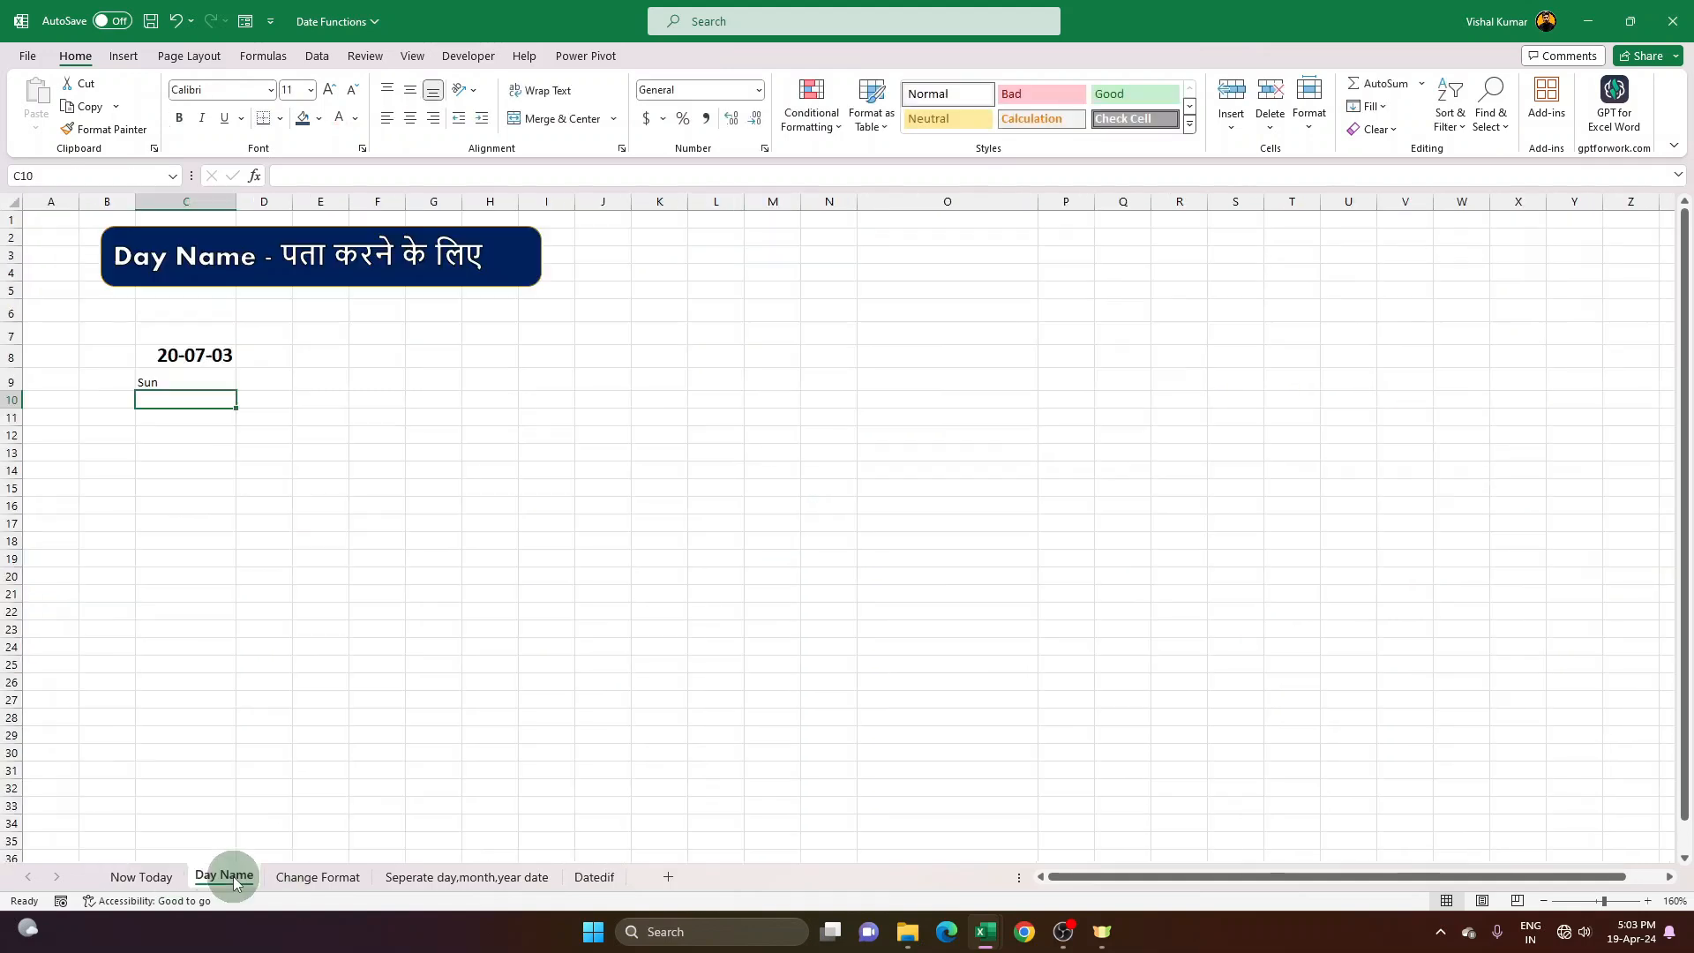
{"action": "double_click", "coordinate": [181, 382]}
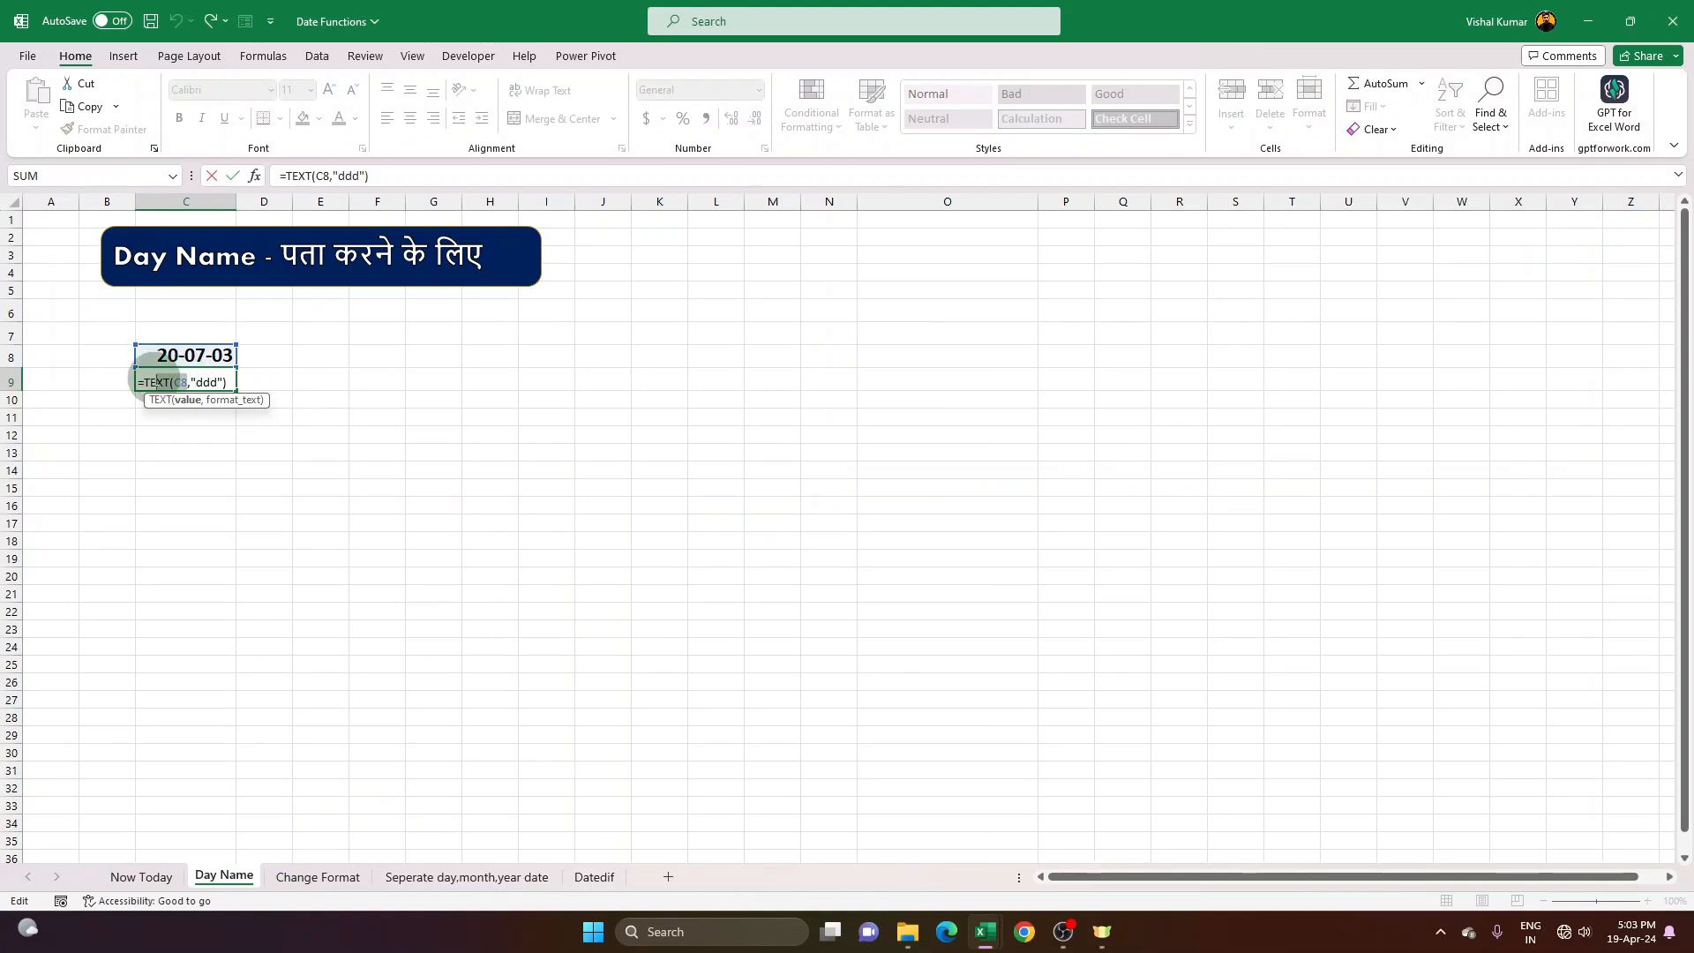
{"action": "key", "text": "Return"}
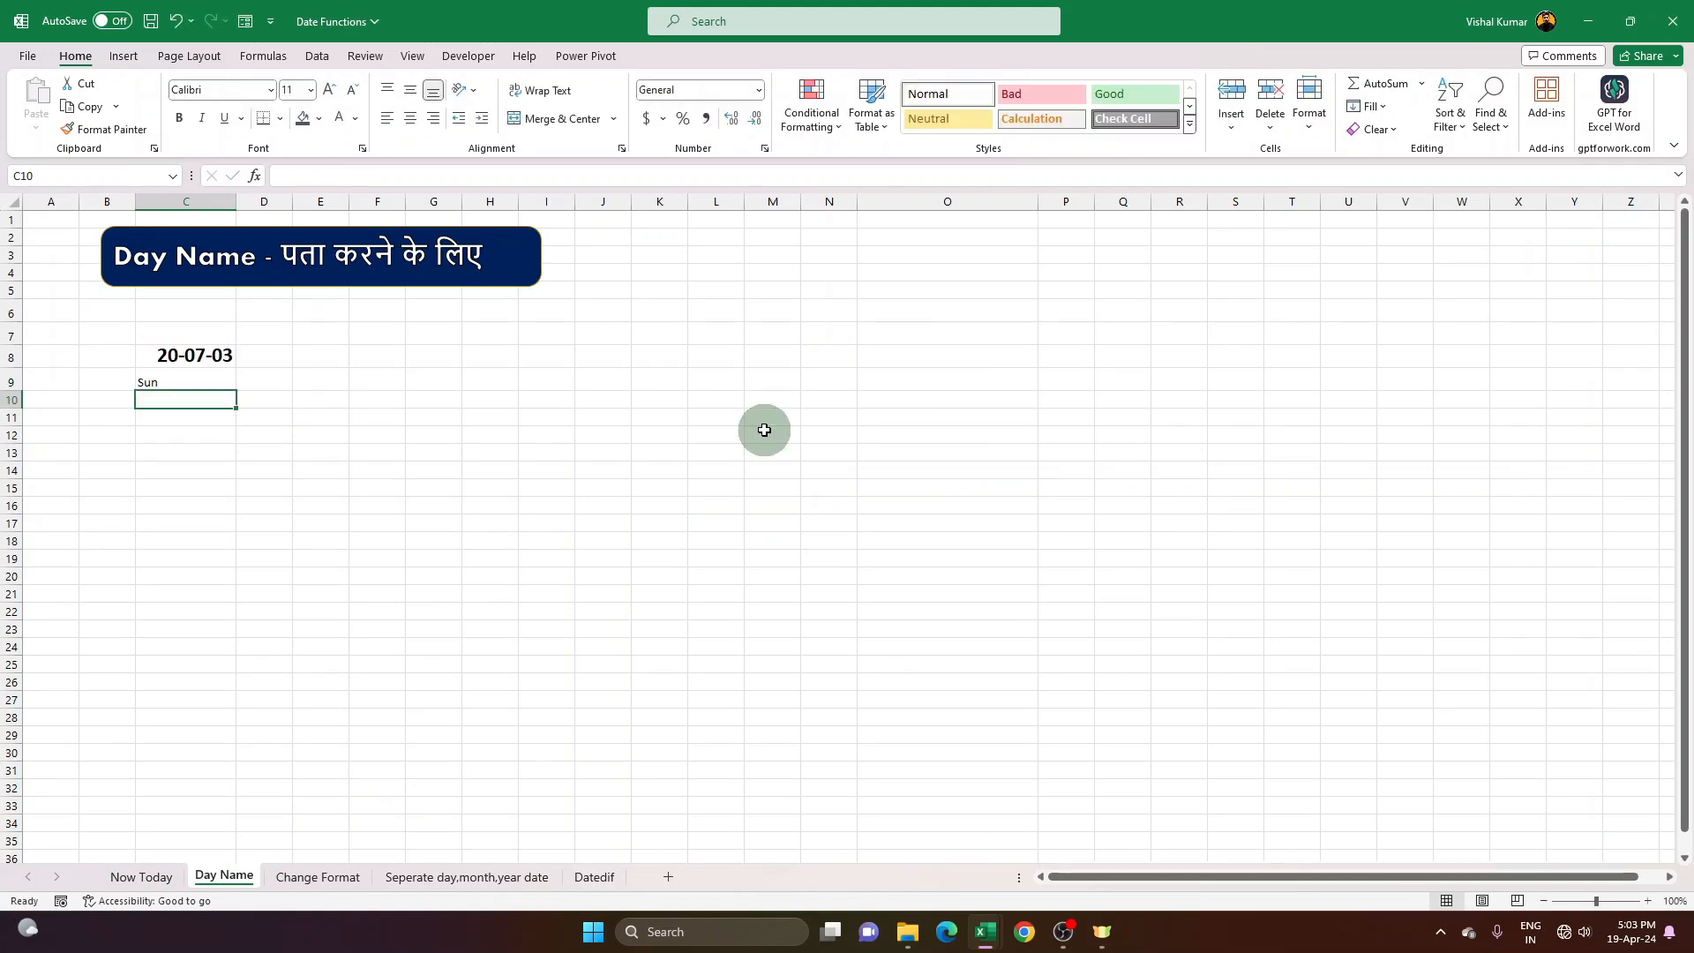